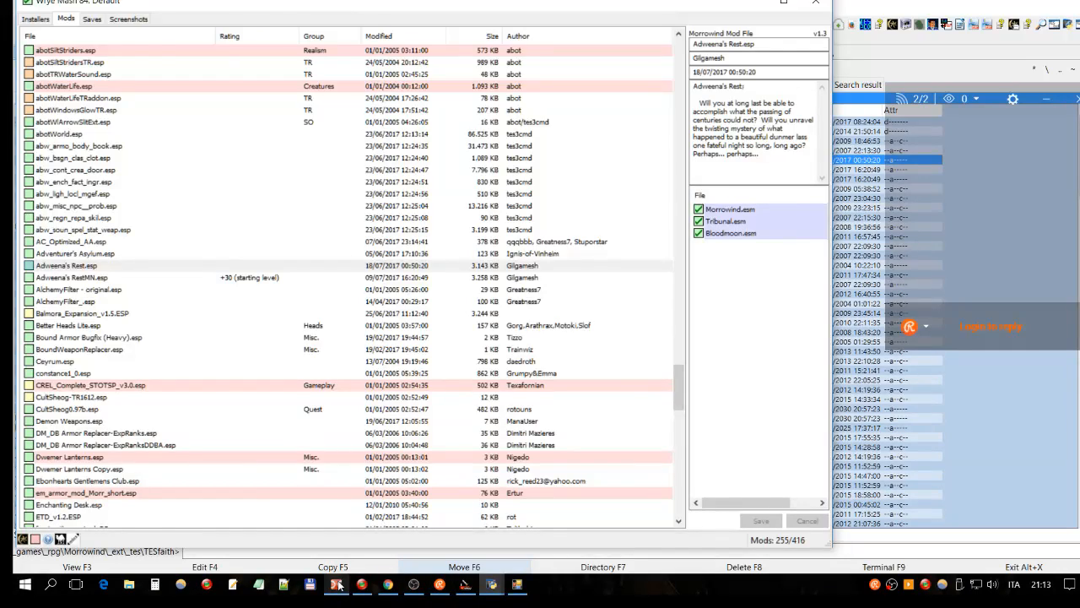
Step: Select em_armor_mod_Morr_short.esp in Wrye Mash, then launch TES Plugin Conflict Detector from Total Commander
left_click(339, 584)
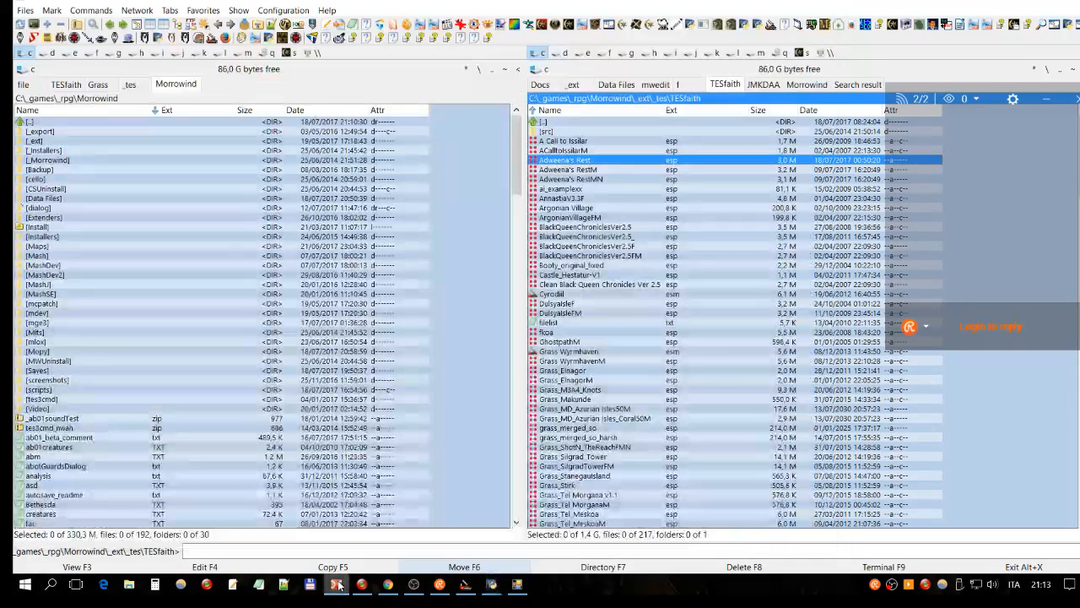
mouse_move(518, 586)
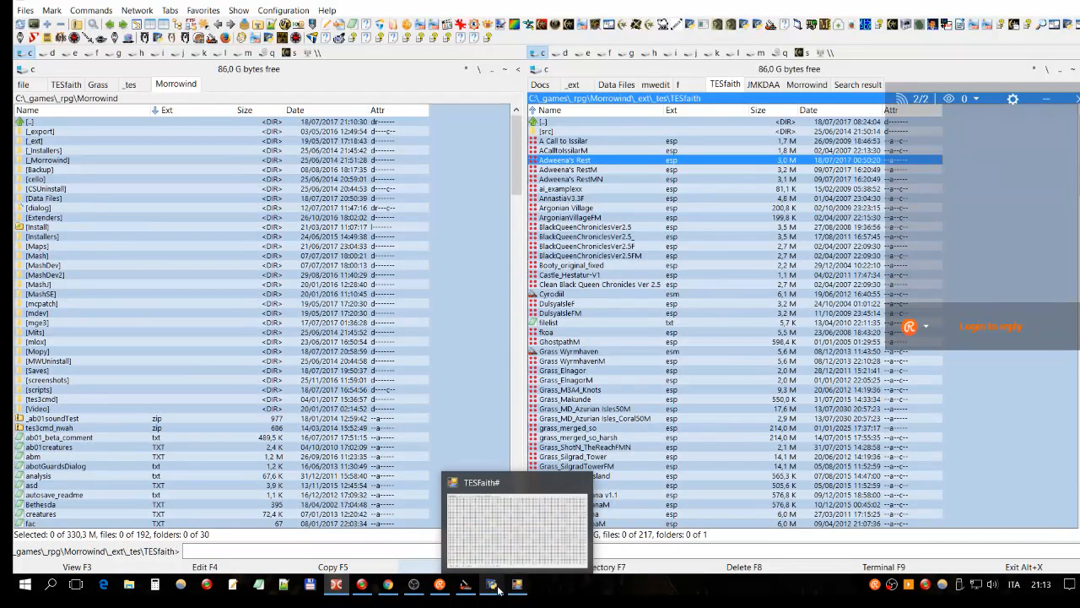
left_click(519, 506)
left_click(520, 494)
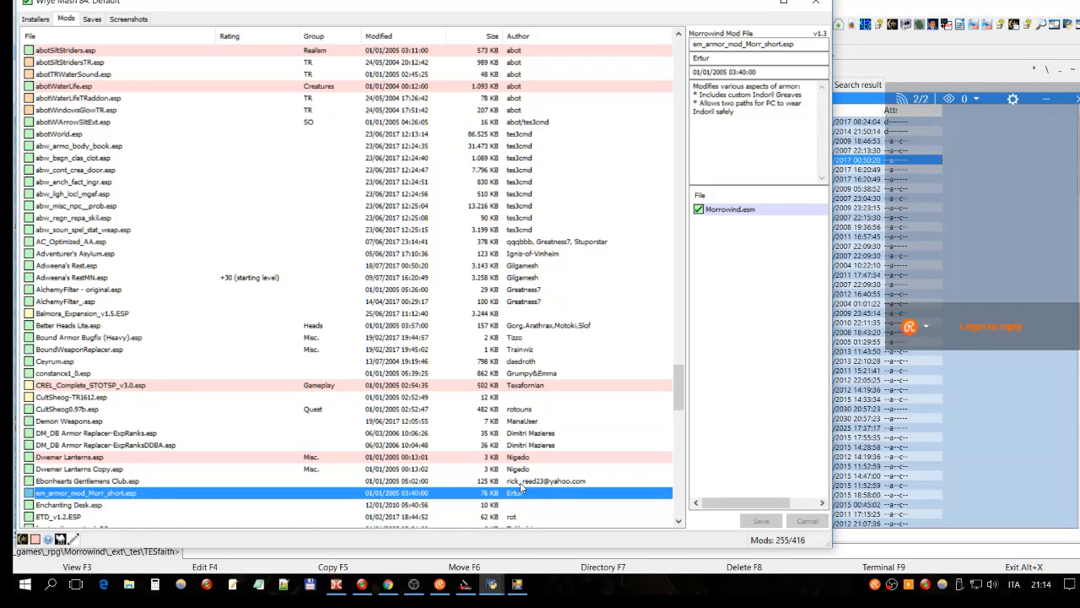
left_click(336, 584)
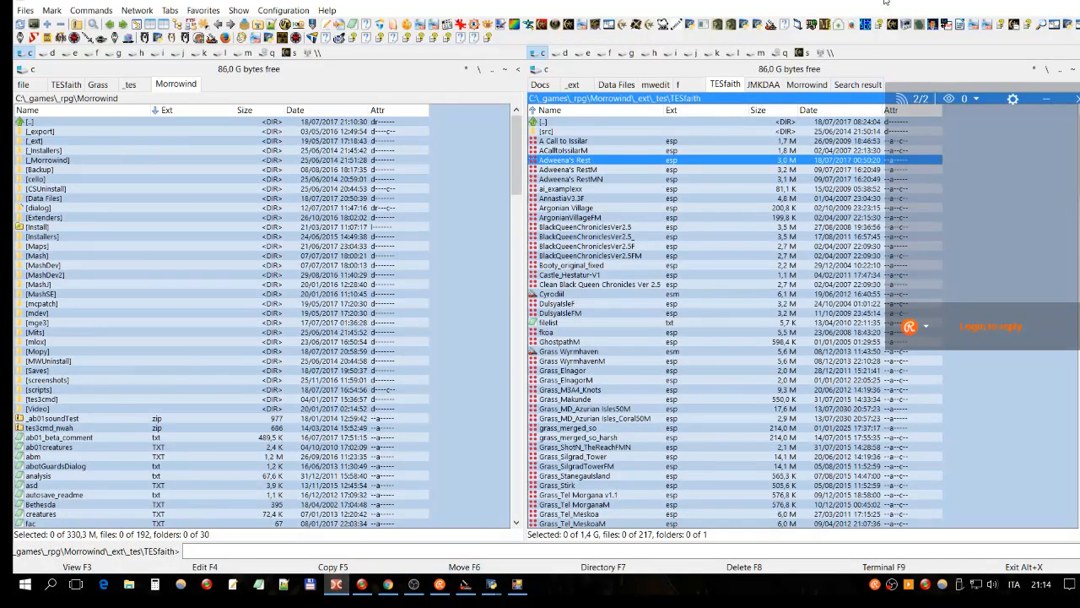
left_click(866, 24)
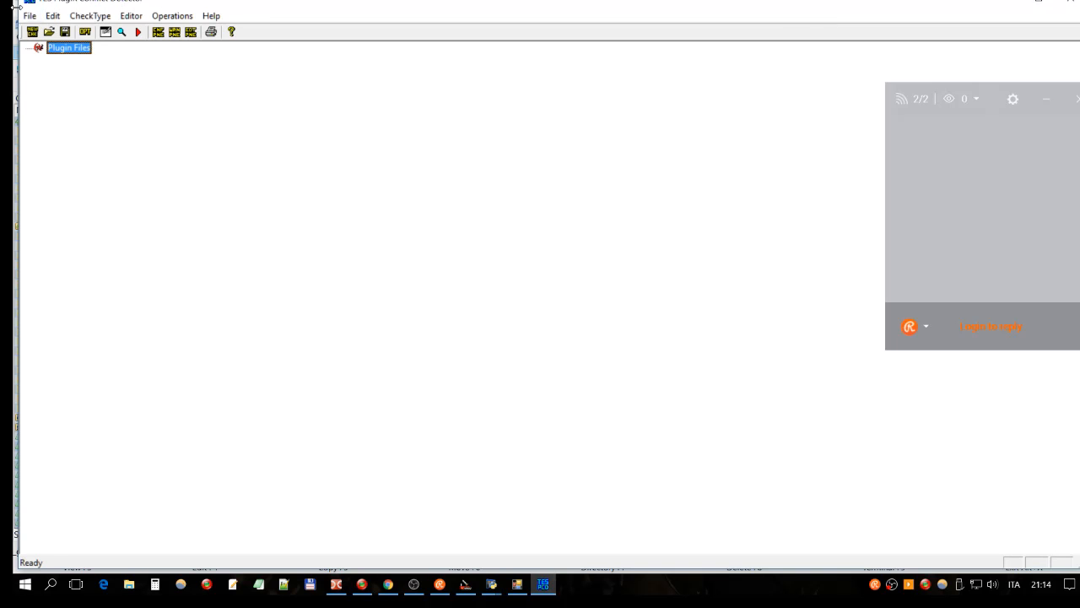
Step: Widen the window slightly and load the active plugins into the Plugin Files tree
left_click_drag(15, 7, 11, 7)
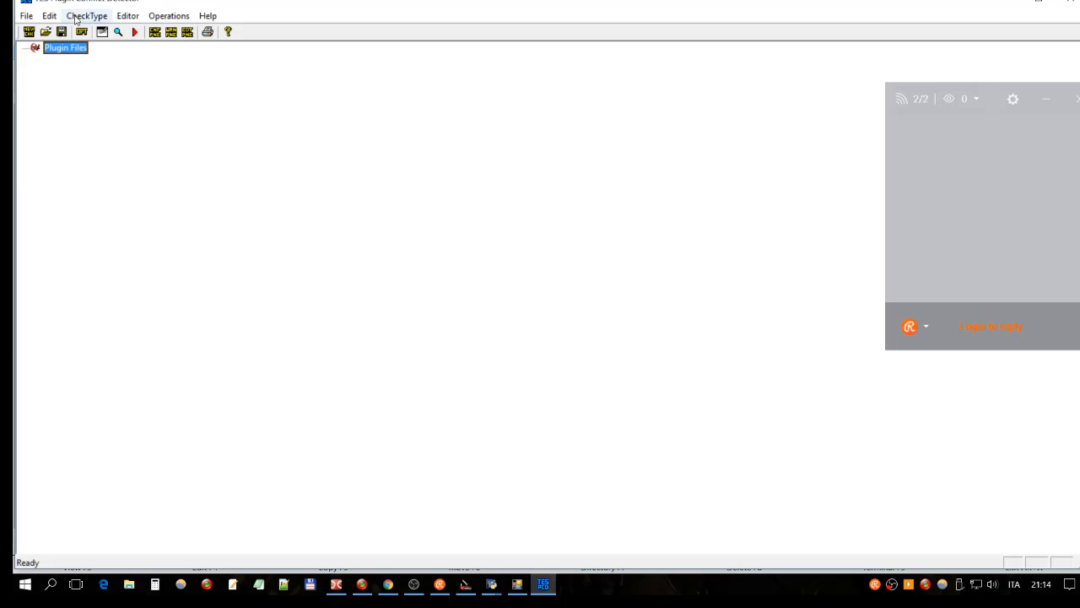
left_click(26, 17)
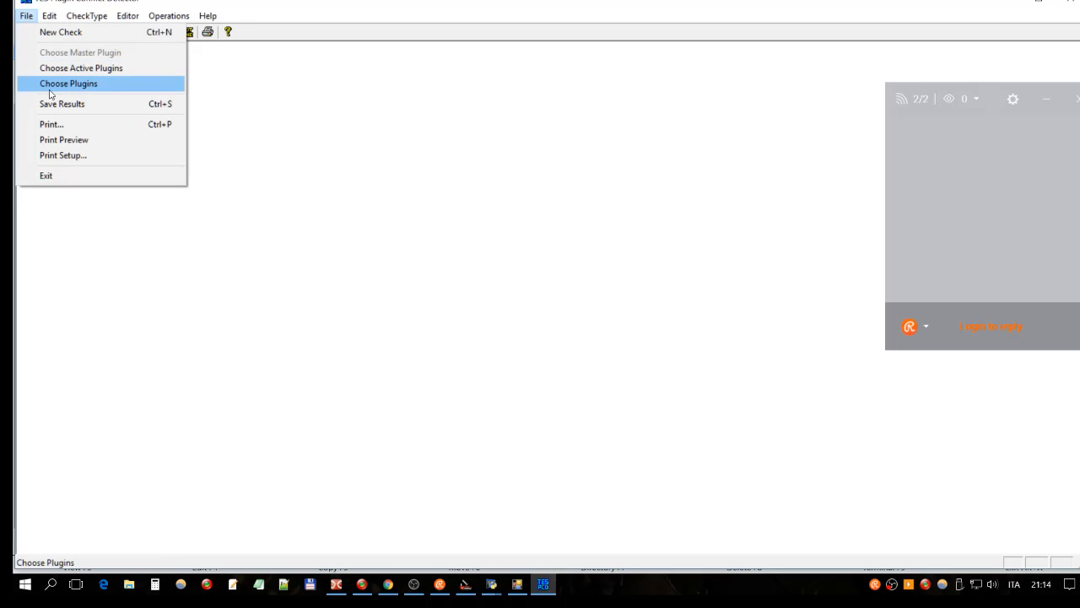
left_click(106, 69)
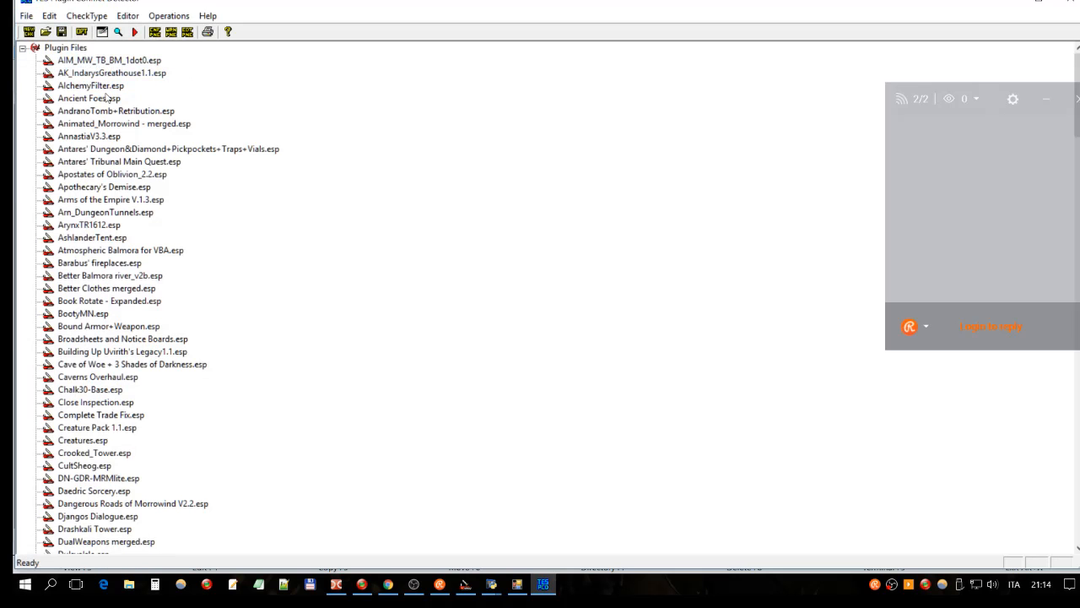
left_click(110, 62)
scroll(121, 125, "down", 11)
scroll(121, 125, "down", 13)
scroll(120, 125, "up", 13)
scroll(121, 124, "up", 4)
scroll(121, 123, "up", 7)
Step: Set the check type to Single Versus and select the new Master Plugin node
left_click(88, 17)
left_click(109, 32)
left_click(71, 48)
Step: Add Adweena's Rest.esp as the master plugin, finding it by typing 'adw'
right_click(74, 51)
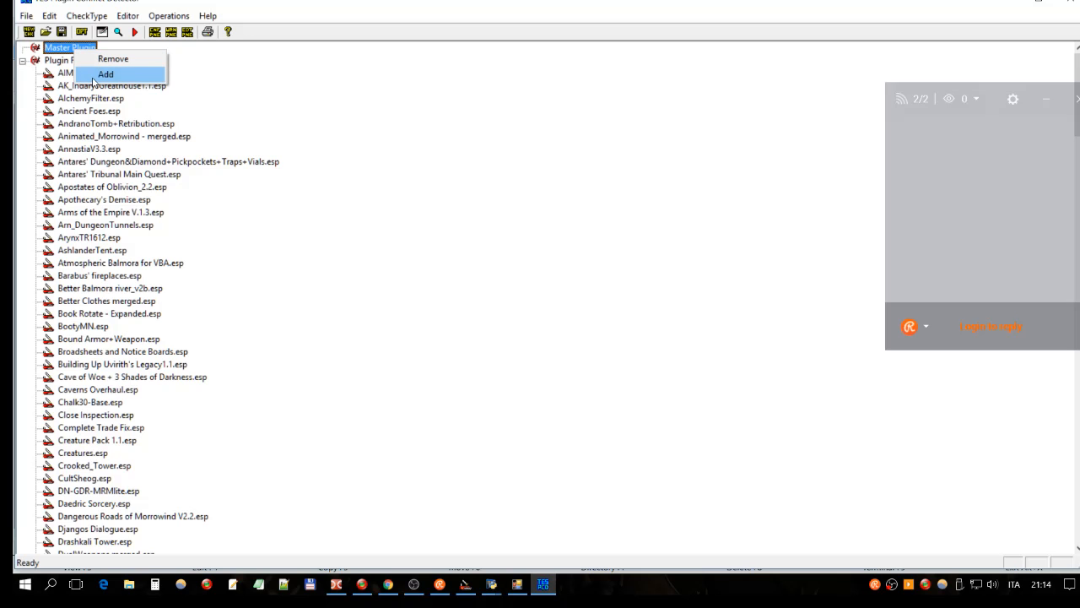
left_click(94, 76)
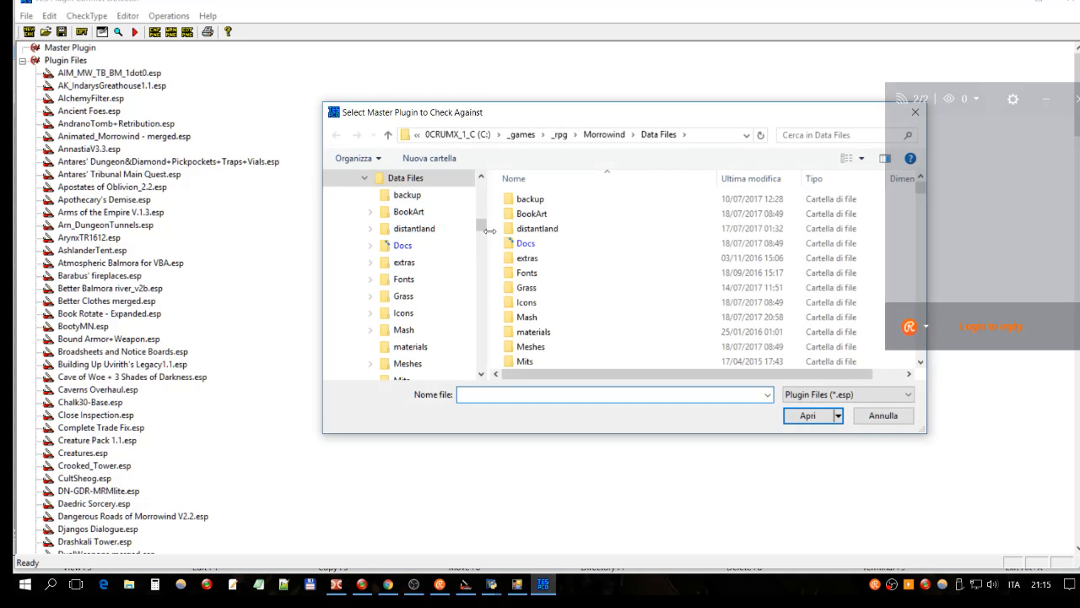
type("adw")
left_click(522, 409)
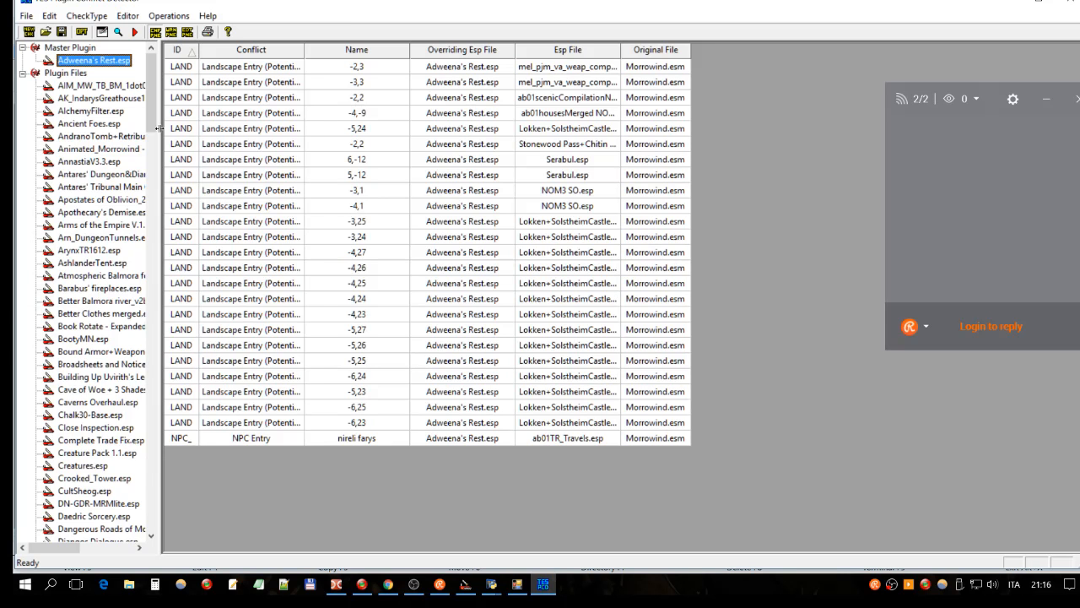
Step: Start adding files to Plugin Files, filtered to Master Files (*.esm)
left_click(66, 74)
right_click(69, 76)
left_click(100, 97)
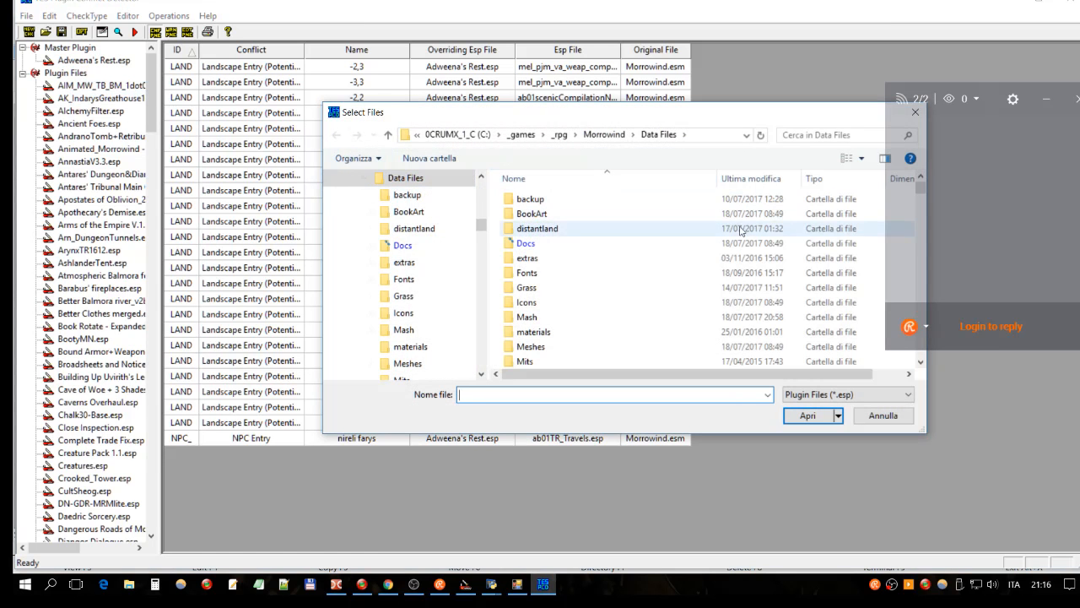
scroll(746, 243, "down", 10)
left_click(826, 395)
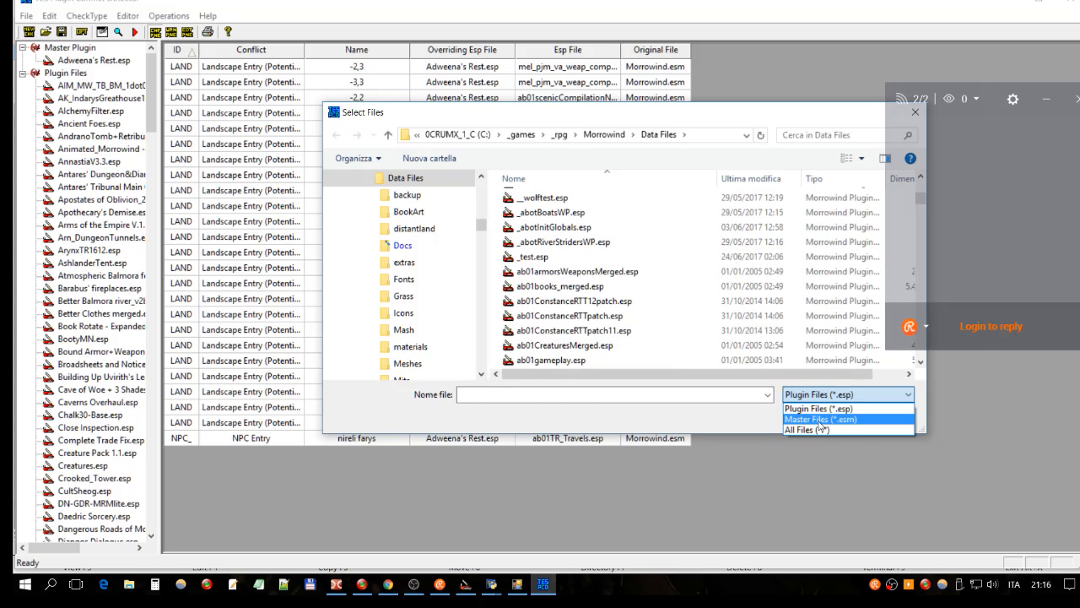
left_click(819, 419)
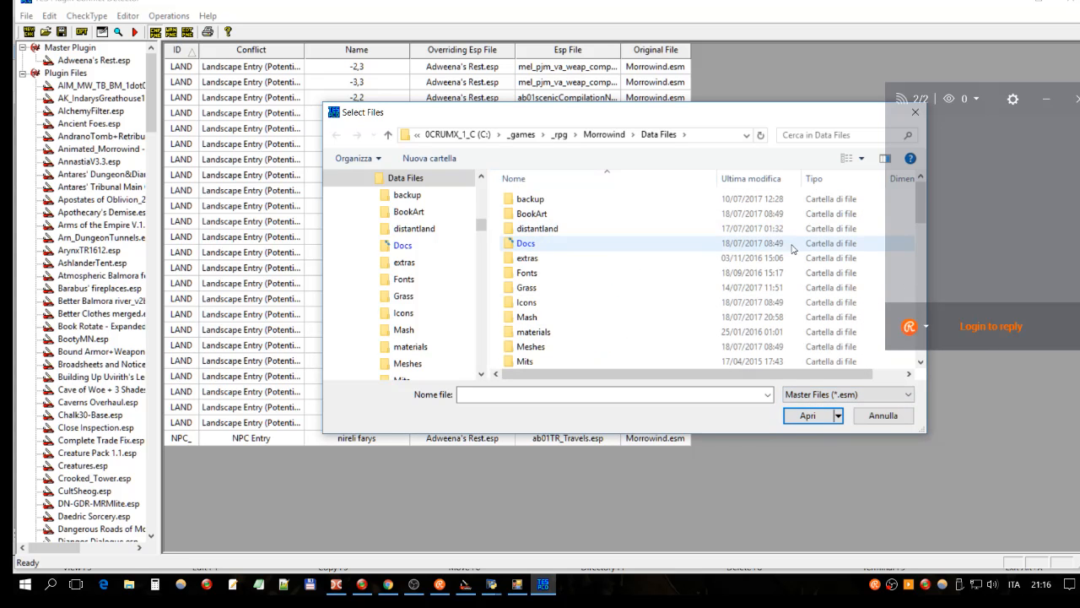
left_click_drag(918, 194, 902, 264)
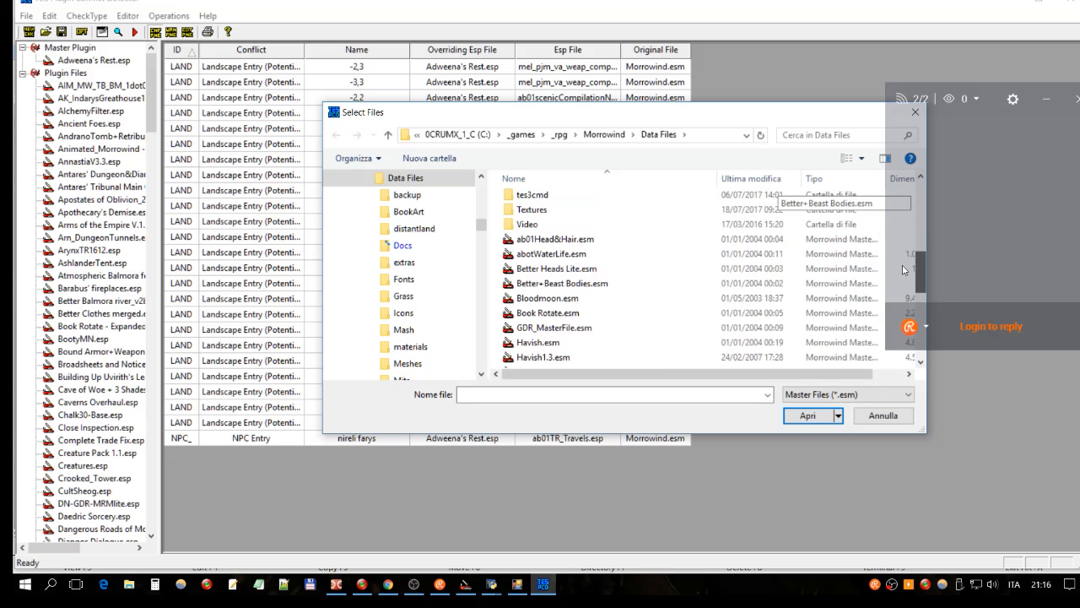
Step: Add ab01Head&Hair.esm, Better Heads Lite.esm, Book Rotate.esm and Havish1.3.esm to the list
left_click(559, 239)
left_click(579, 254)
left_click(585, 241)
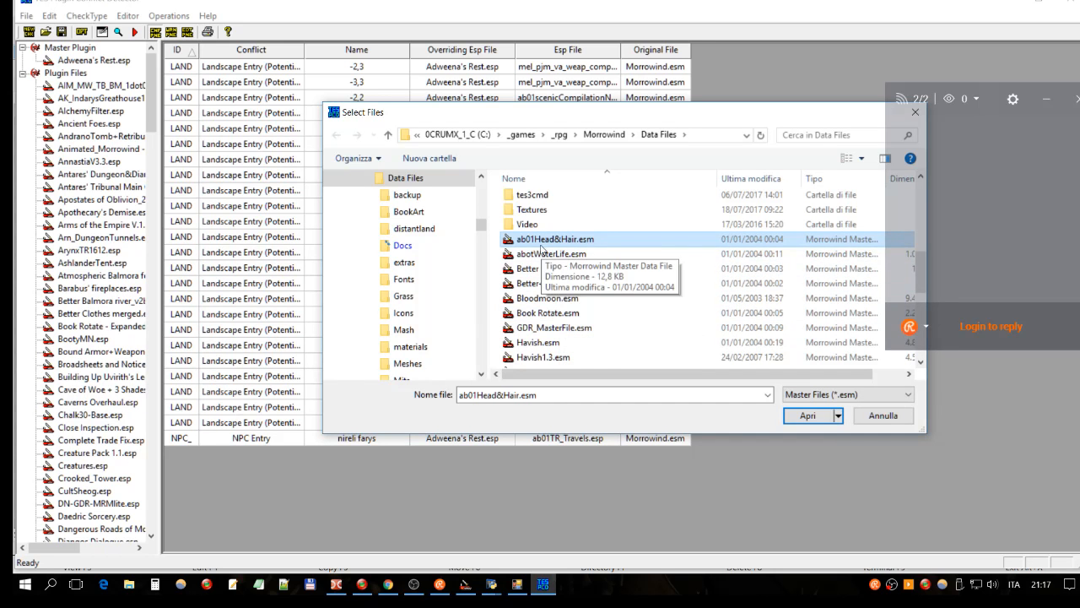
left_click(564, 313, "shift")
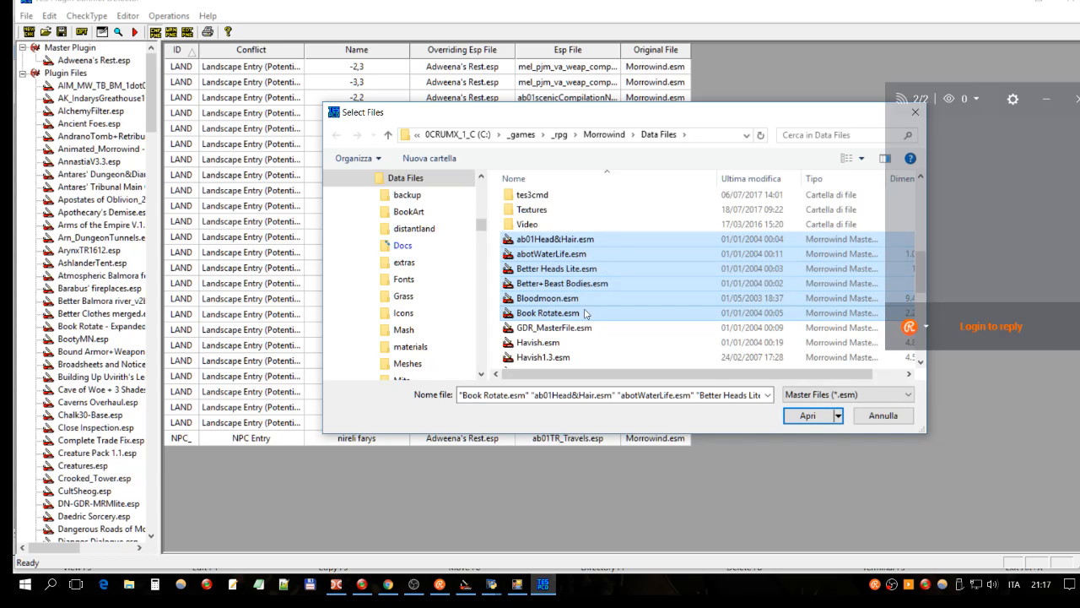
left_click(573, 270)
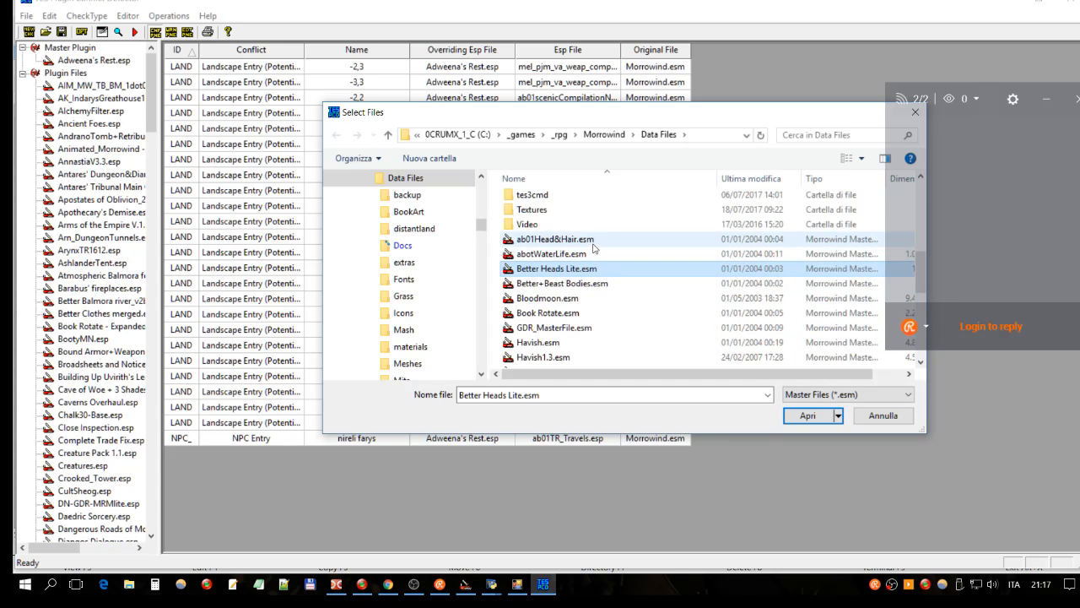
left_click(593, 242, "ctrl")
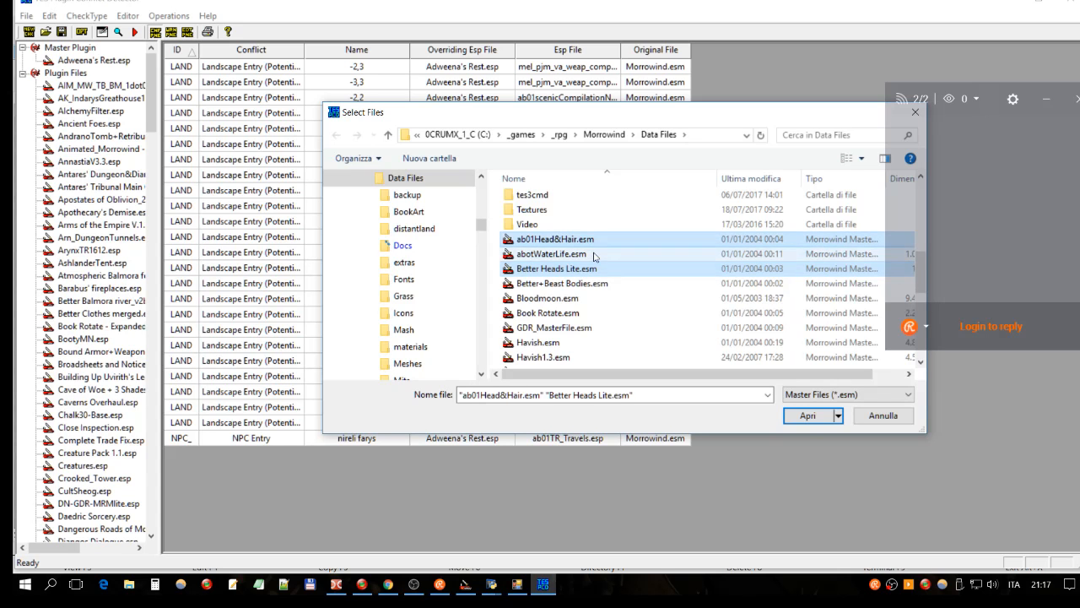
left_click(582, 312, "ctrl")
left_click(549, 356, "ctrl")
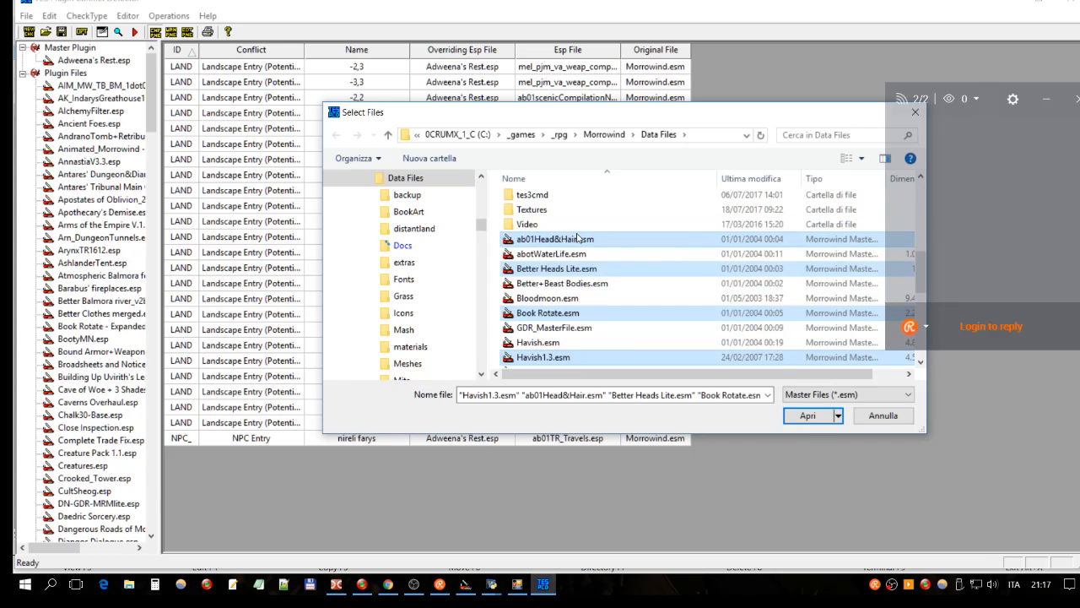
left_click(812, 418)
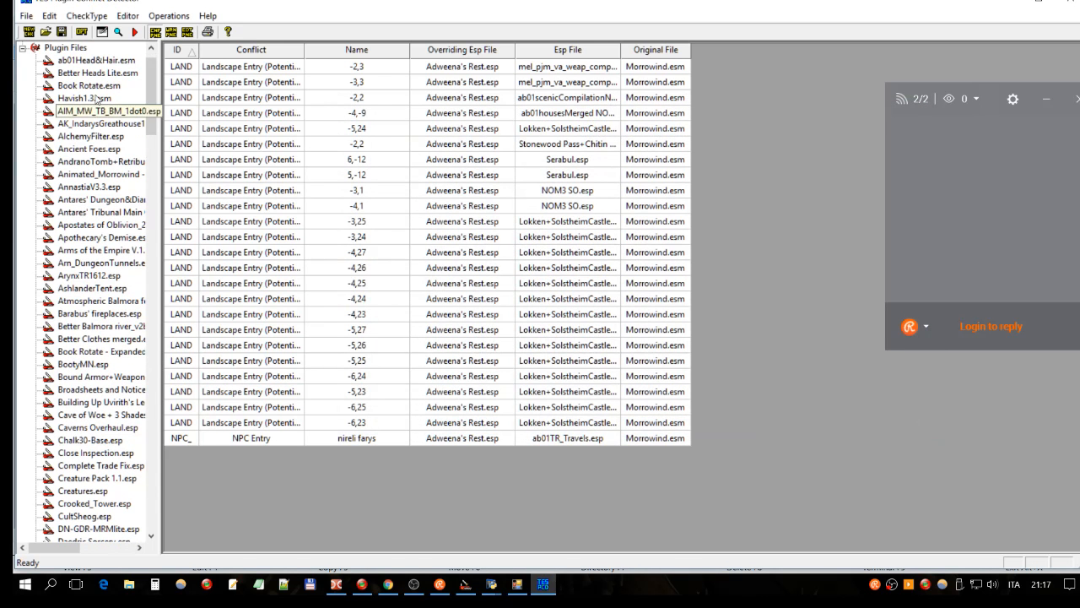
Step: Rerun the conflict check with the added master files and widen the Conflict column
left_click(97, 73)
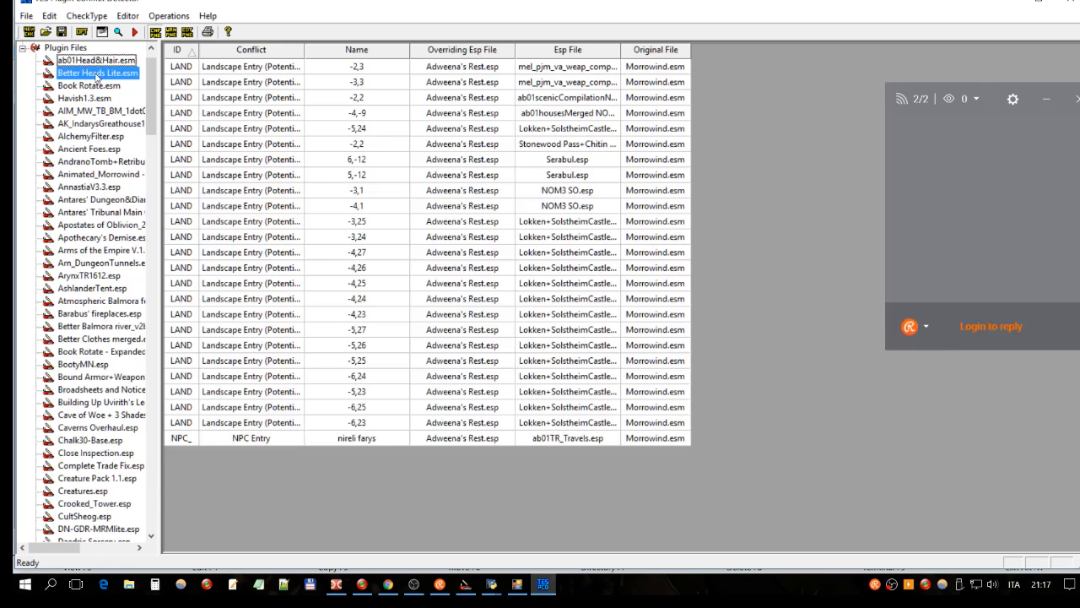
left_click(149, 35)
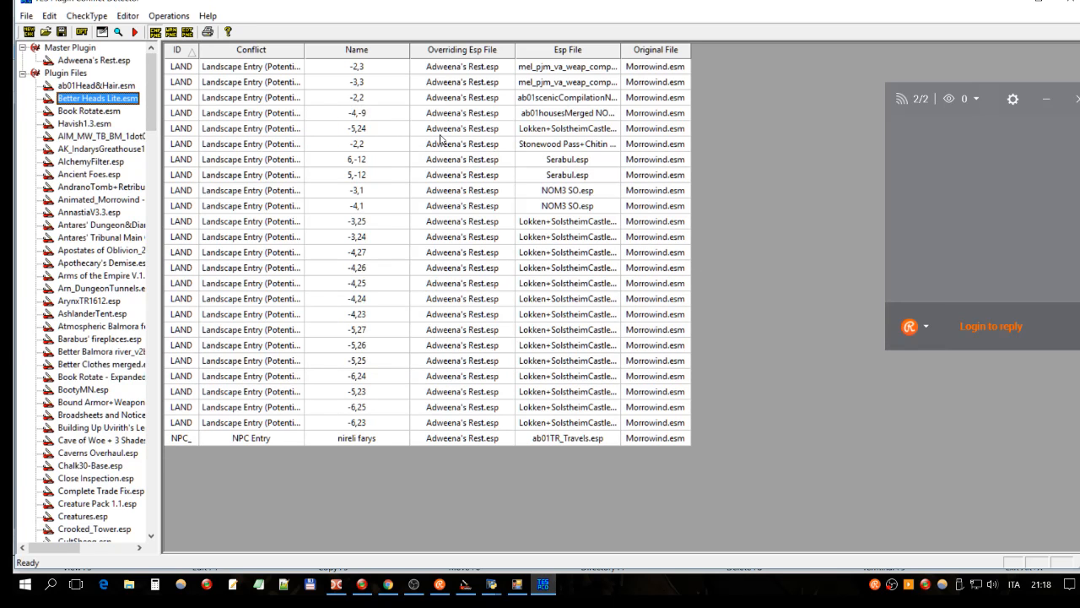
left_click_drag(306, 54, 320, 52)
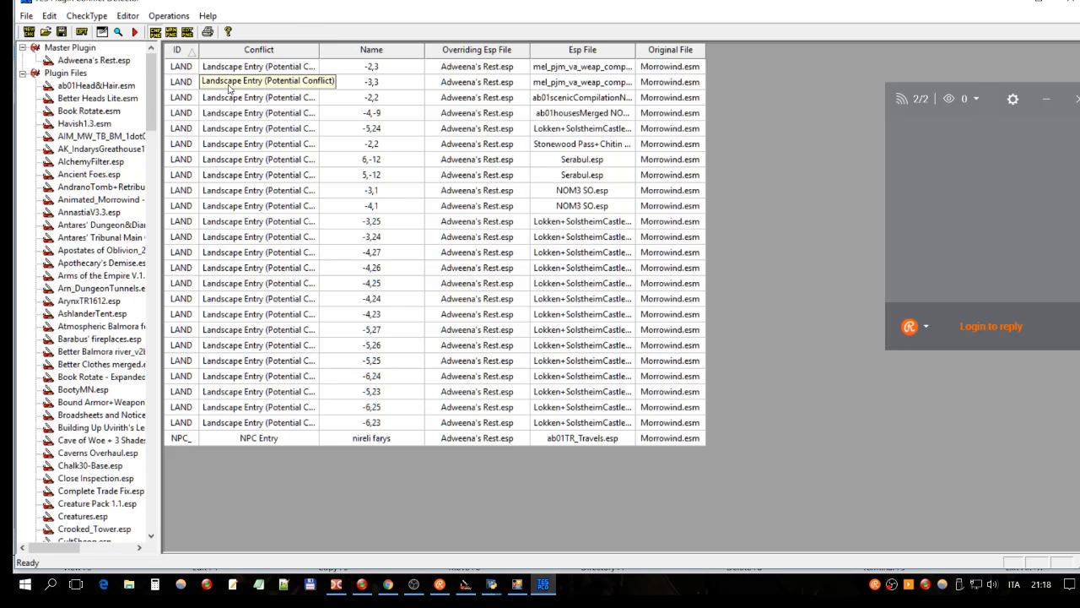
left_click(201, 83)
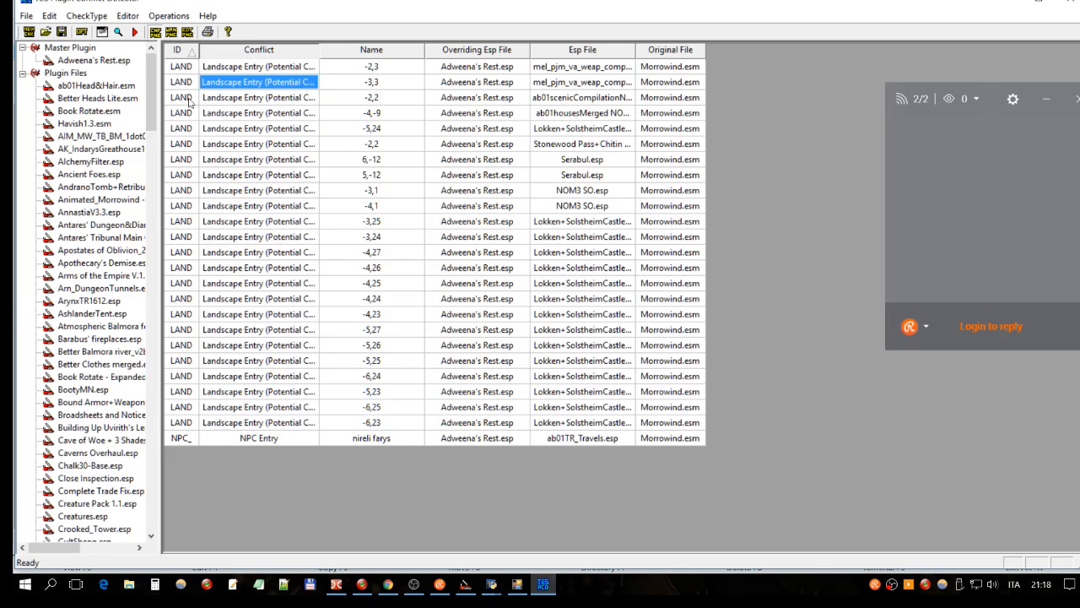
left_click(228, 238)
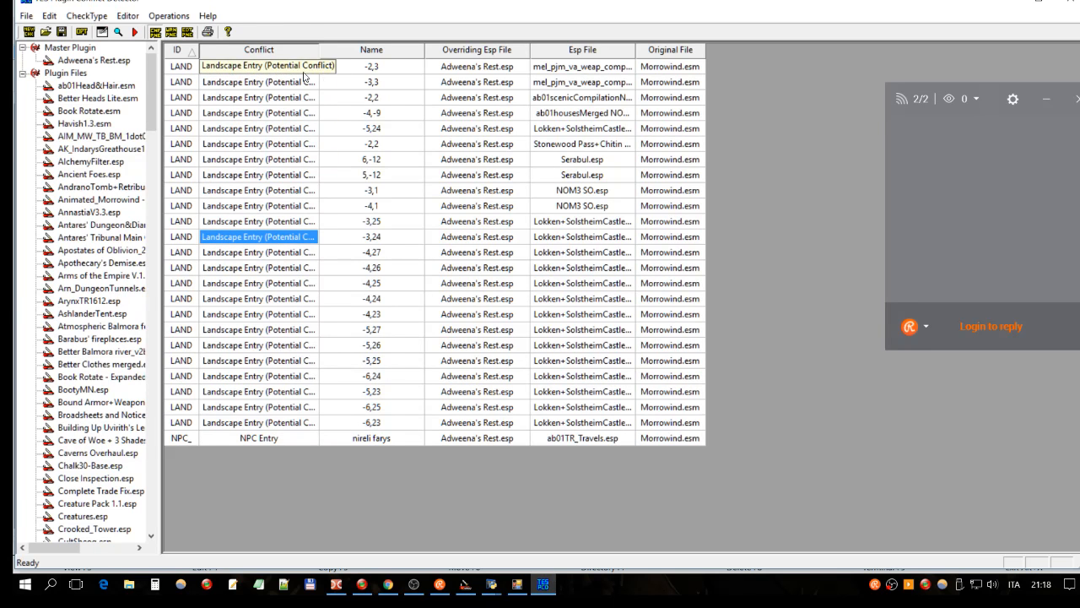
double_click(334, 64)
left_click(309, 73)
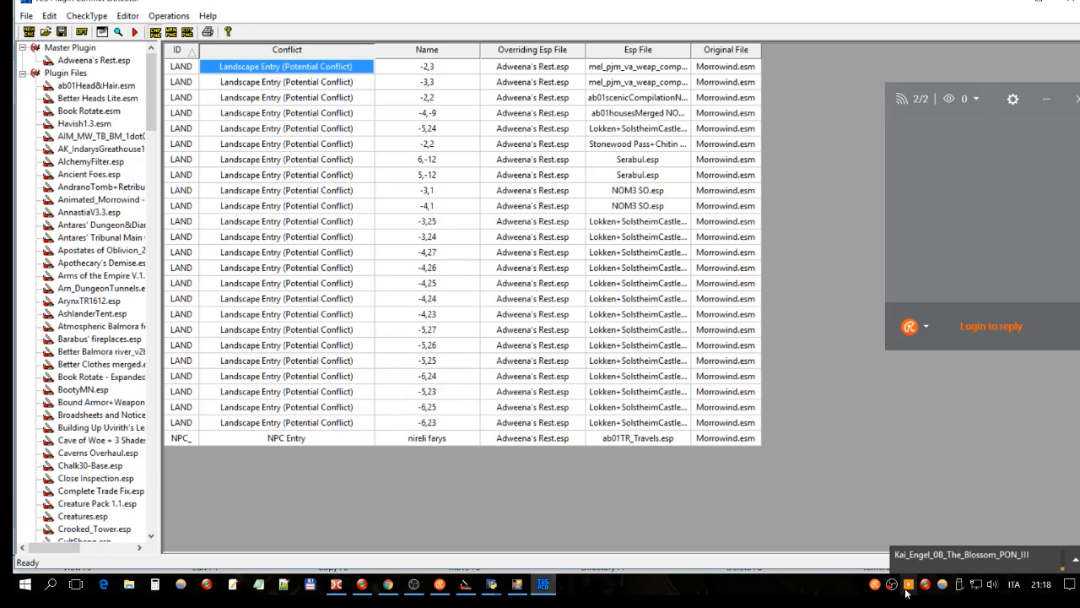
mouse_move(908, 584)
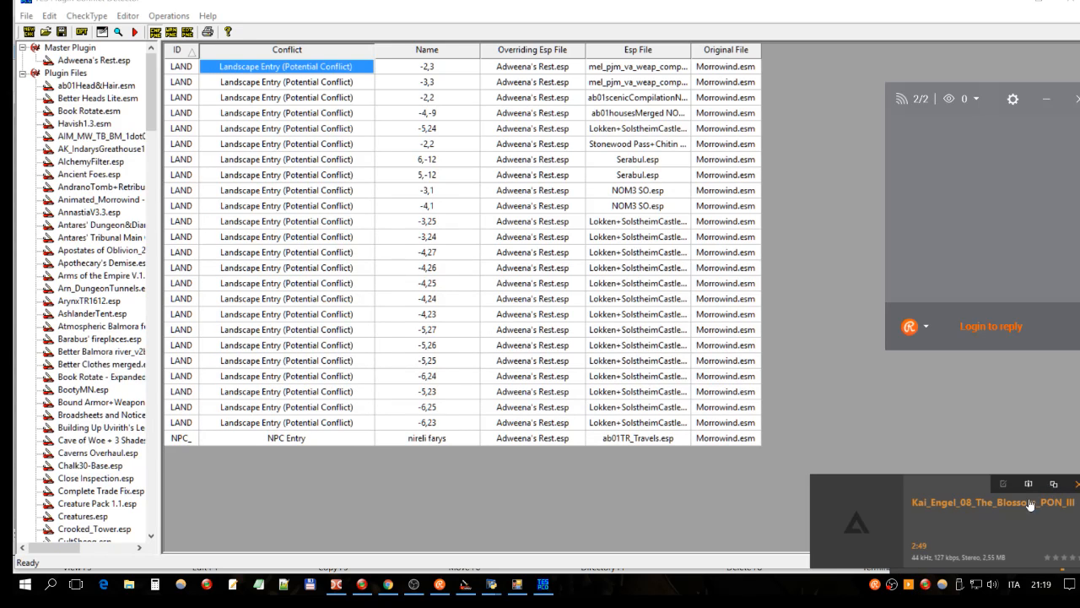
Step: Drag AIMP's volume slider to 11% via the tray menu, then return to the conflict list
right_click(907, 583)
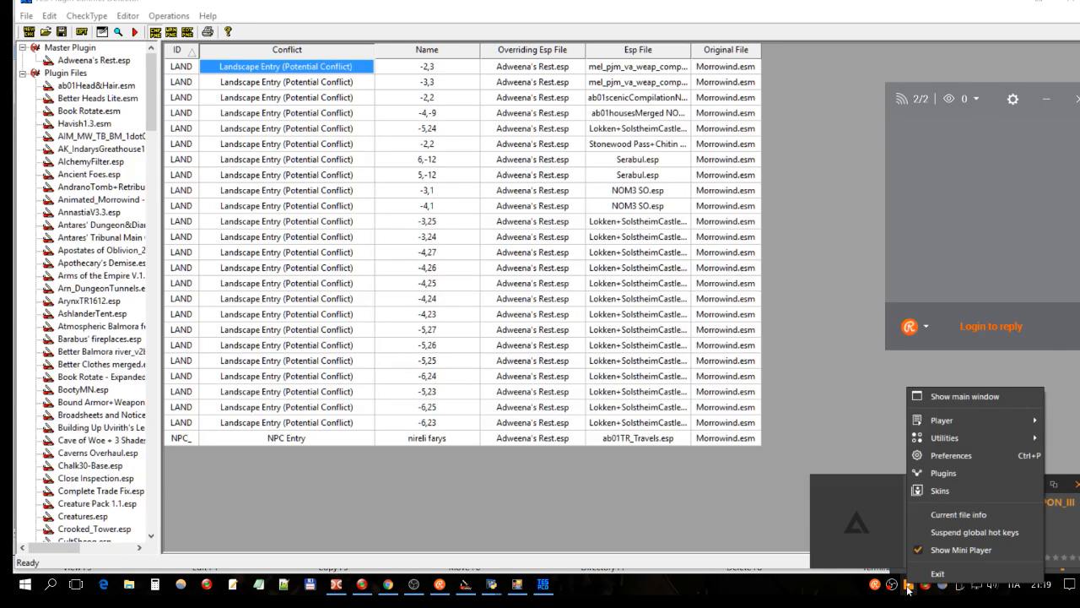
mouse_move(960, 417)
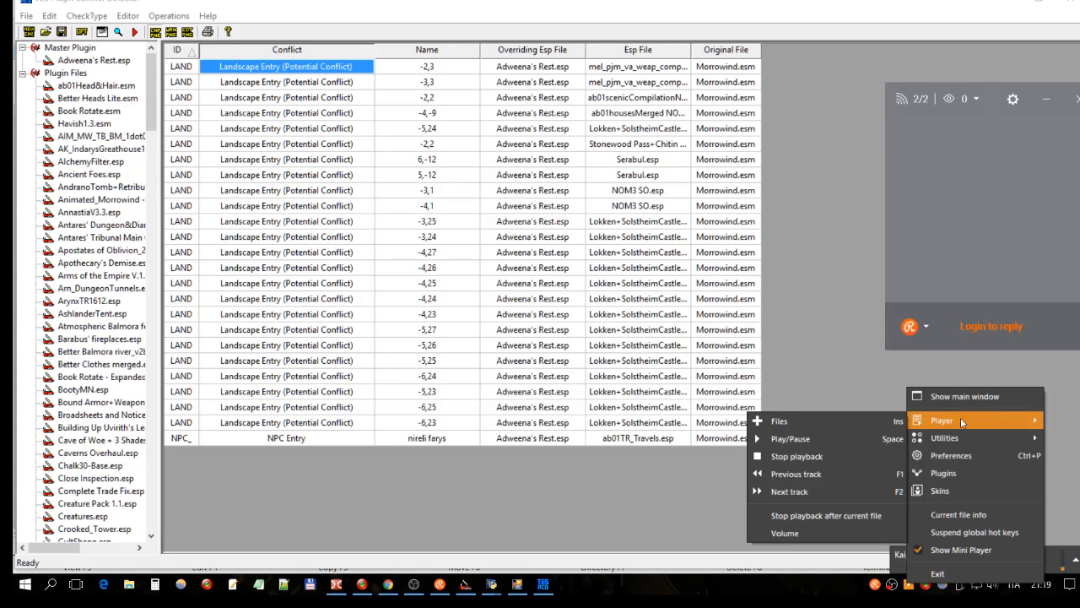
left_click(845, 532)
left_click_drag(875, 560, 868, 558)
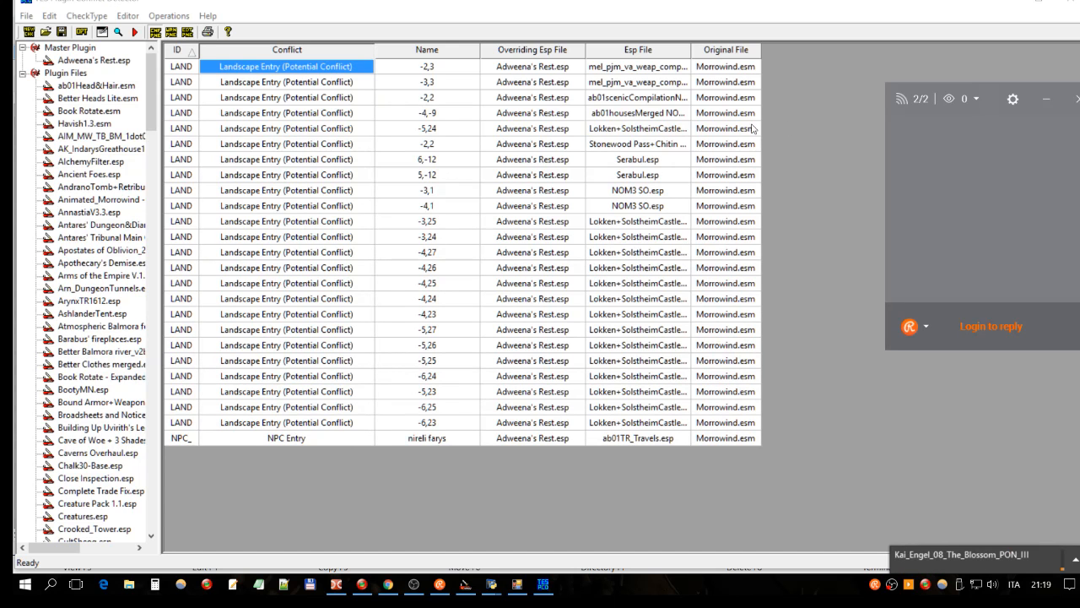
left_click(537, 69)
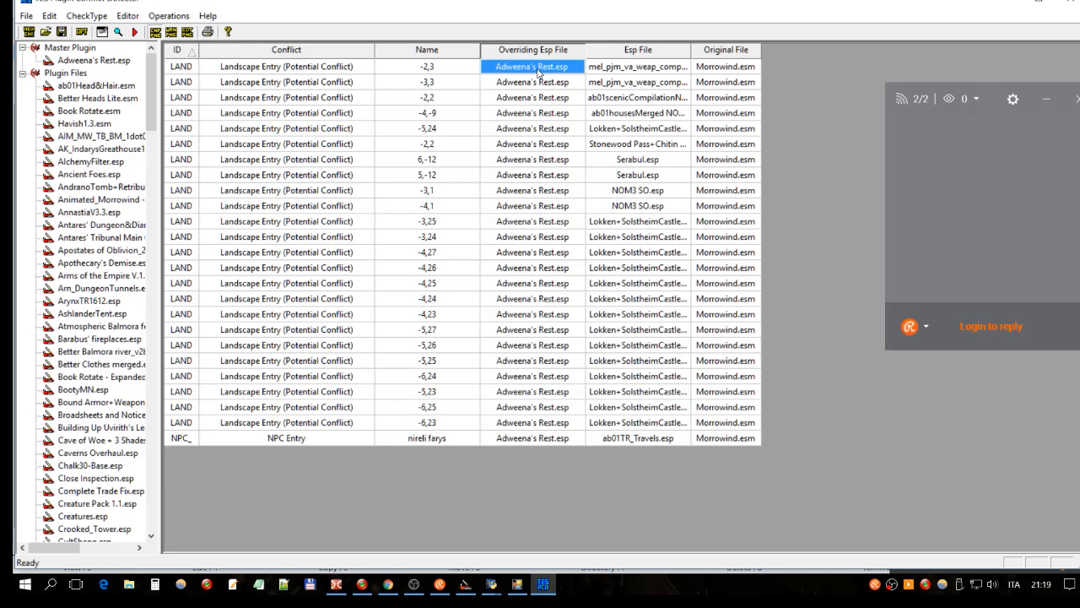
Step: Review the -2,3, -4,25 and -2,2 conflict rows, then bring TESFaithSharp's cell grid forward
left_click(456, 70)
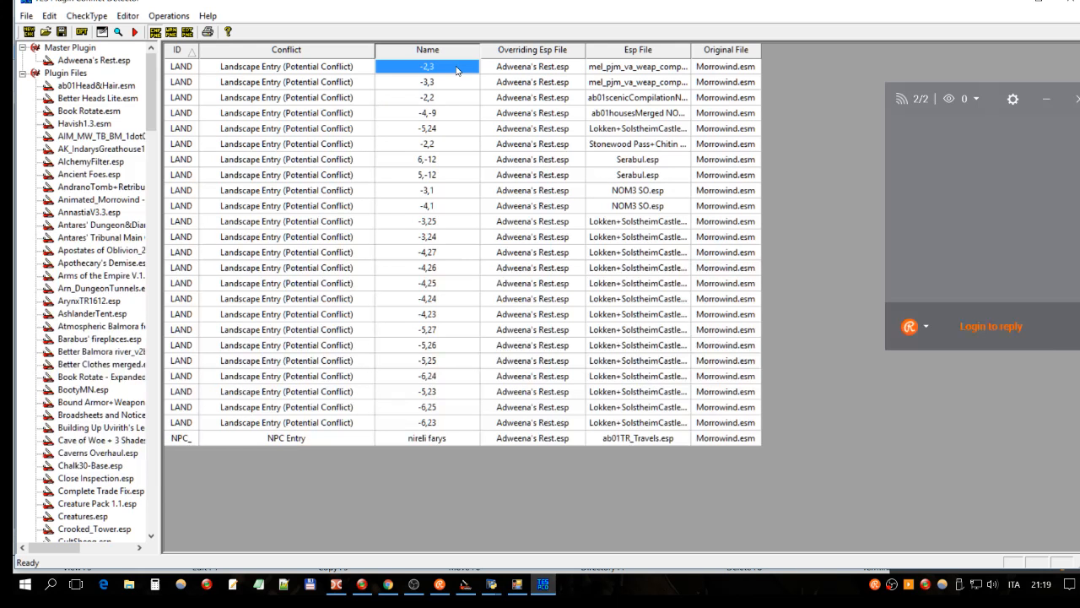
left_click(343, 281)
left_click(426, 149)
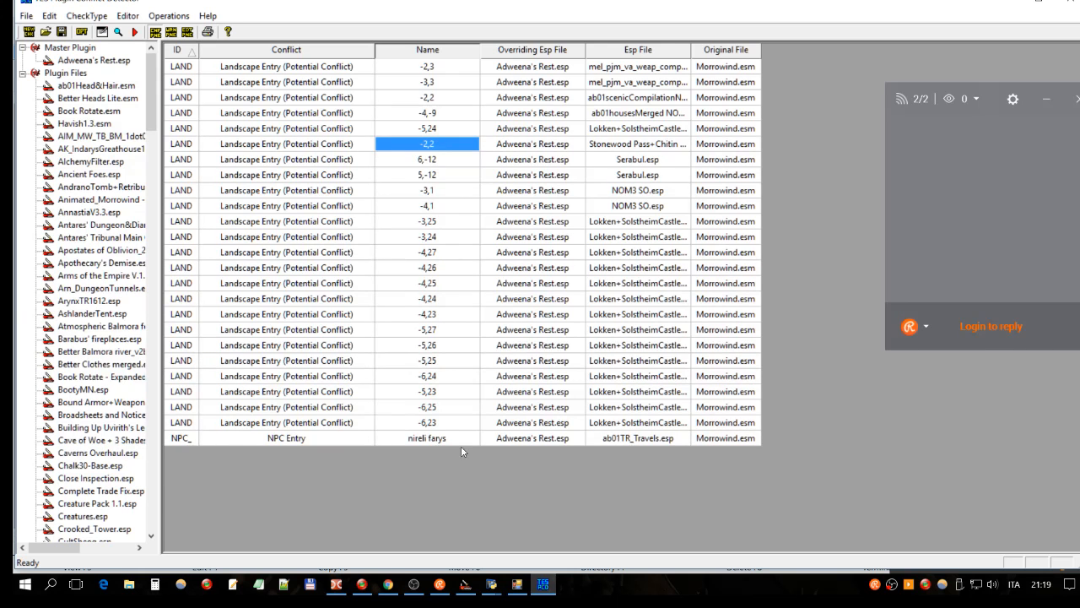
left_click(518, 584)
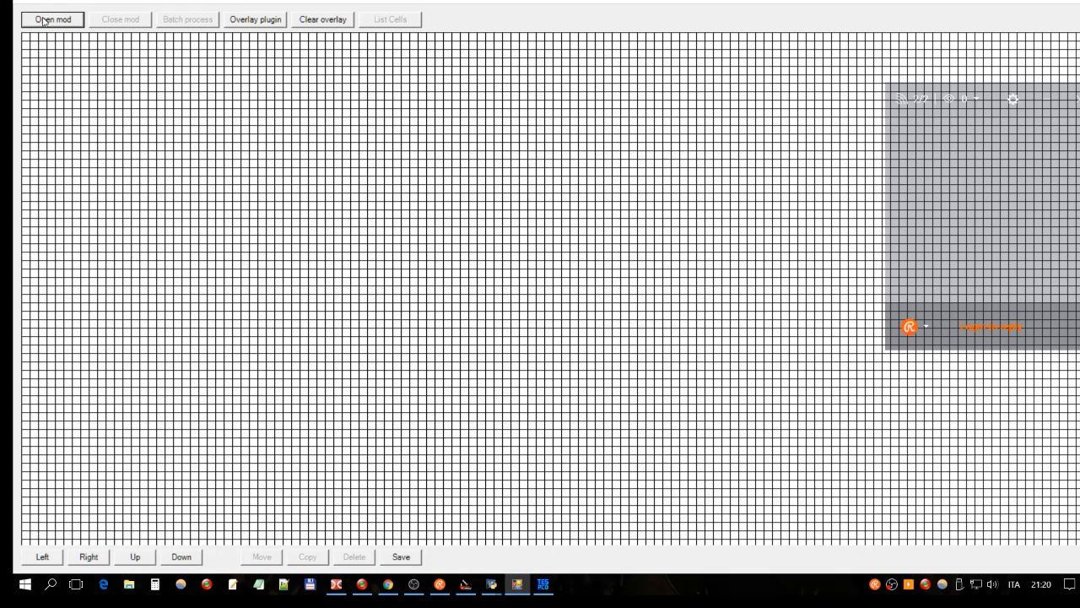
Step: Overlay abotWorld.esp's cells on the grid, found by typing 'abo', then pan left
left_click(259, 22)
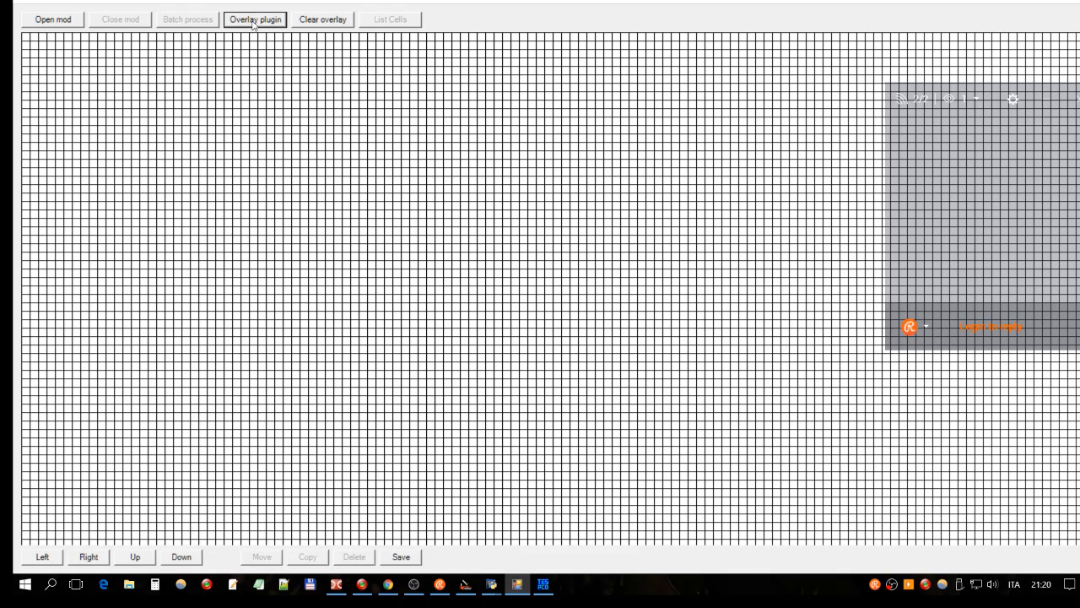
left_click(255, 21)
type("abo")
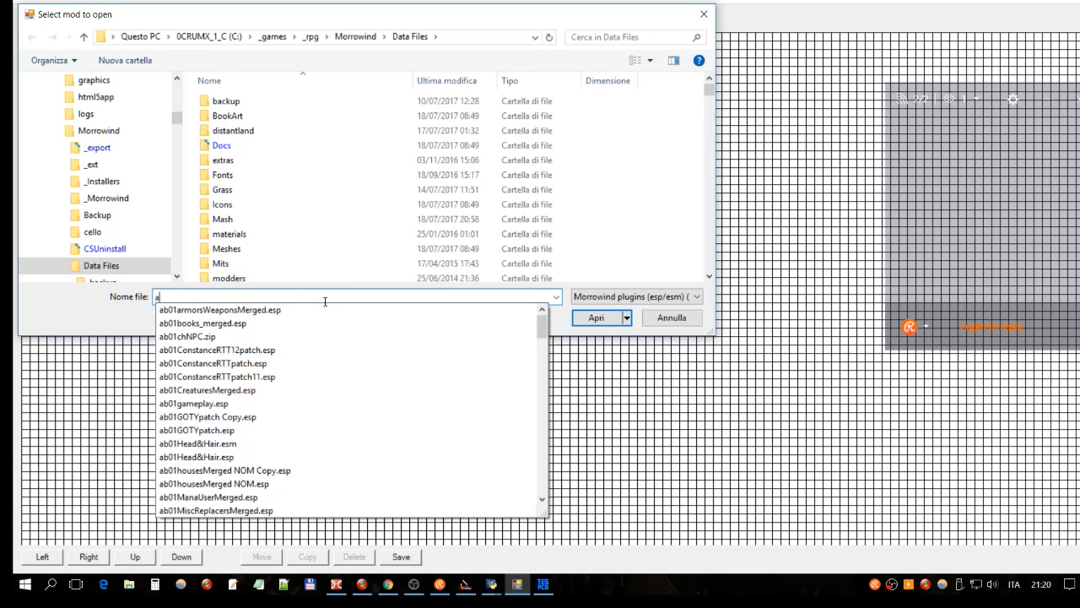
key("Down")
key("Down")
key("Down")
key("Down")
key("Down")
key("Down")
key("Down")
key("Down")
key("Down")
key("Down")
key("Down")
key("Down")
key("Down")
key("Down")
key("Down")
key("Down")
key("Down")
key("Down")
key("Down")
key("Down")
key("Down")
key("Down")
key("Down")
key("Down")
key("Down")
key("Down")
key("Down")
key("Down")
key("Down")
key("Down")
key("Down")
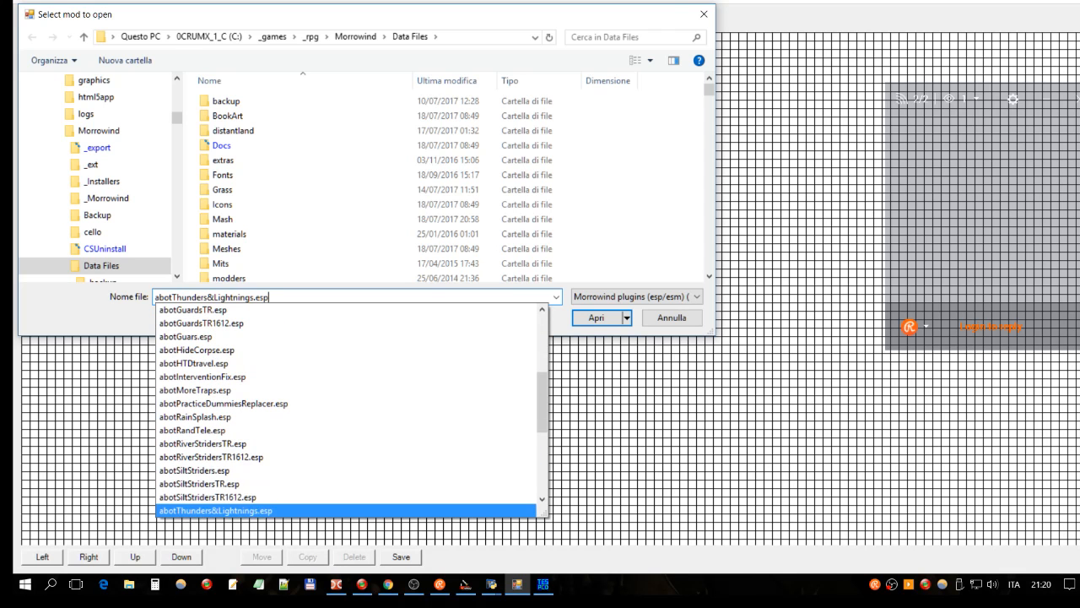
key("Down")
key("Down")
key("Down")
key("Down")
key("Down")
key("Down")
key("Down")
key("Down")
key("Down")
key("Down")
key("Down")
key("Down")
key("Down")
key("Up")
key("Up")
key("Up")
key("Return")
mouse_move(359, 469)
left_click(42, 556)
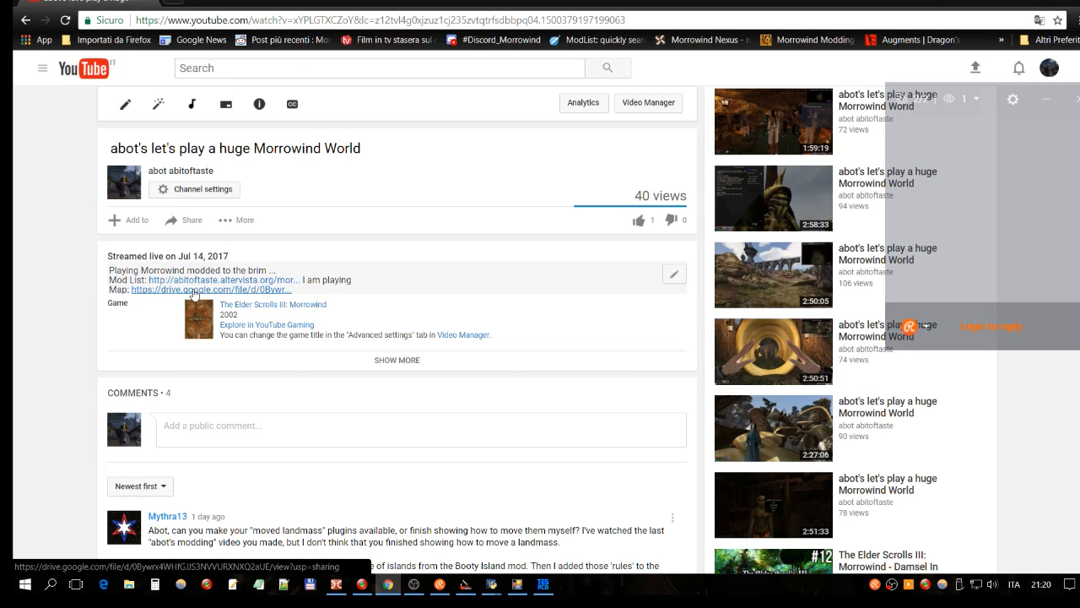
Step: Follow the video description's Google Drive map link to open world.jpg
right_click(226, 291)
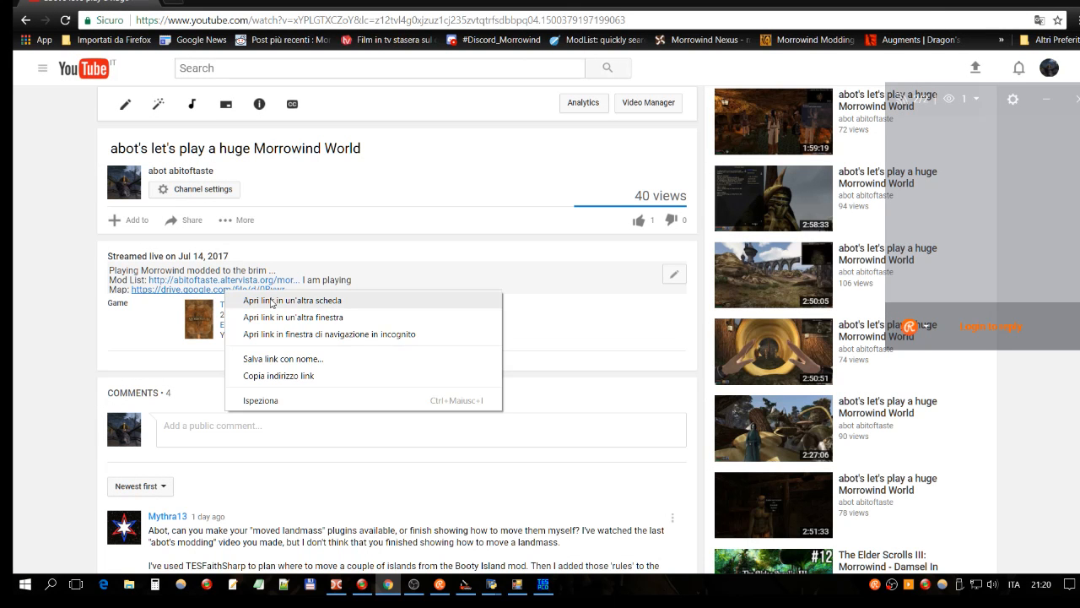
scroll(228, 272, "up", 2)
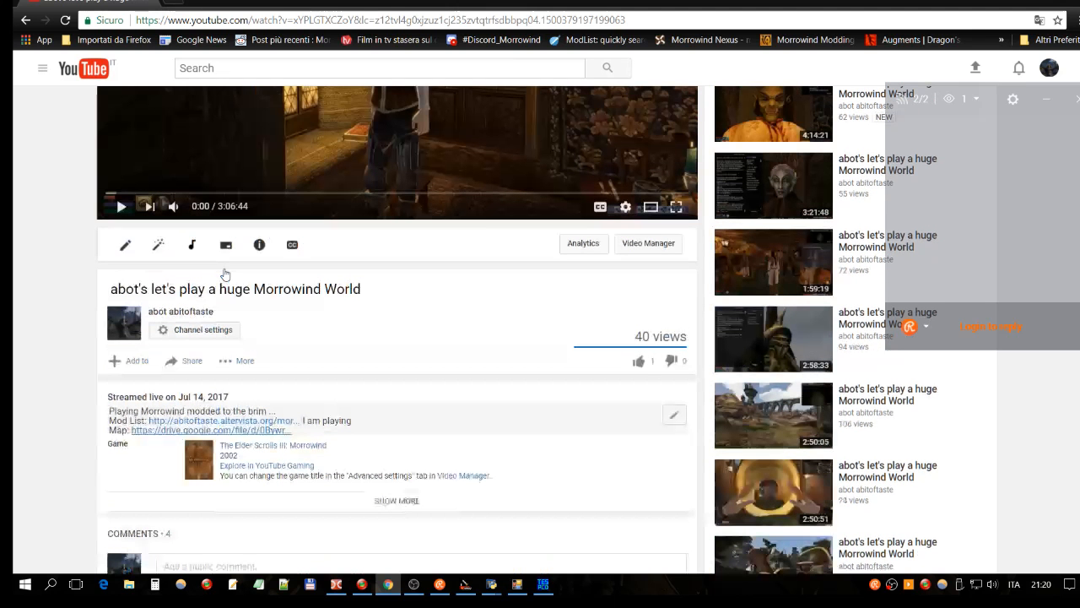
left_click(279, 429)
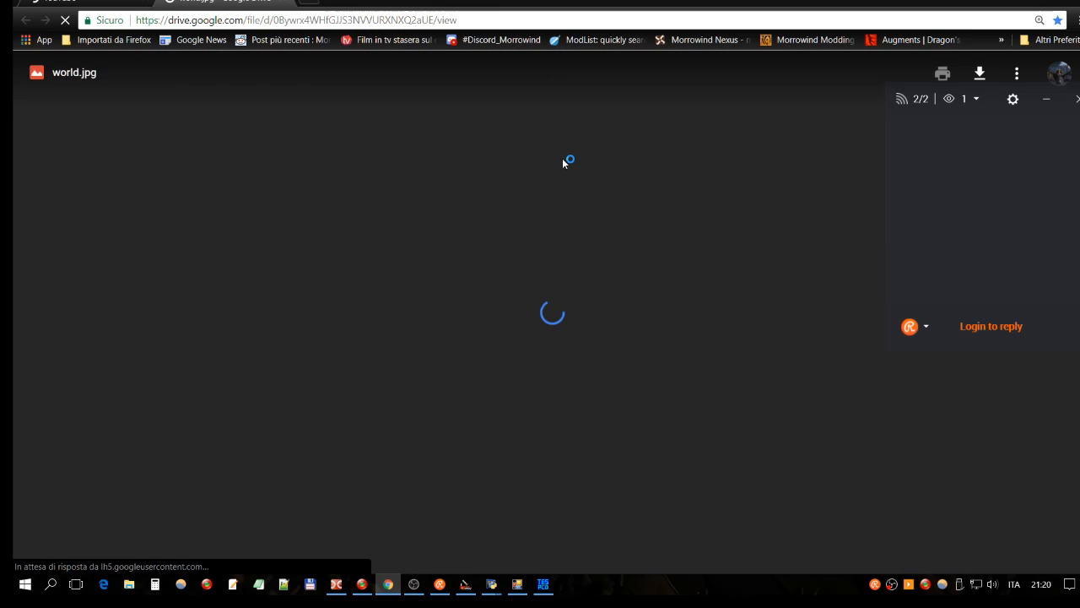
Step: Zoom world.jpg in and back out, then scroll until it fits in the viewer
left_click(597, 257)
left_click(593, 258)
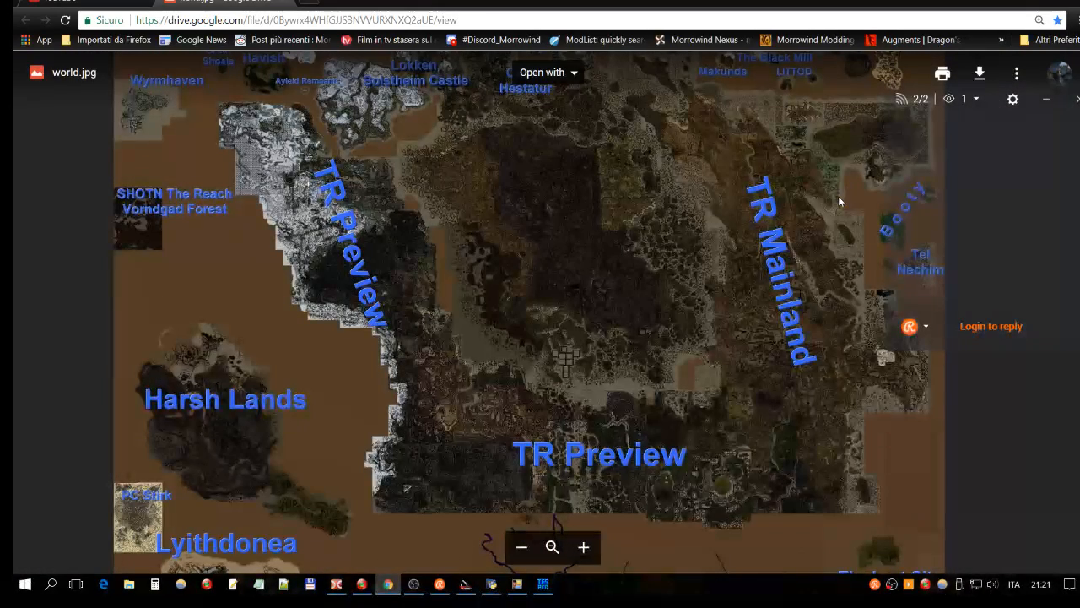
scroll(844, 128, "up", 3)
scroll(844, 127, "down", 3)
scroll(846, 130, "down", 1)
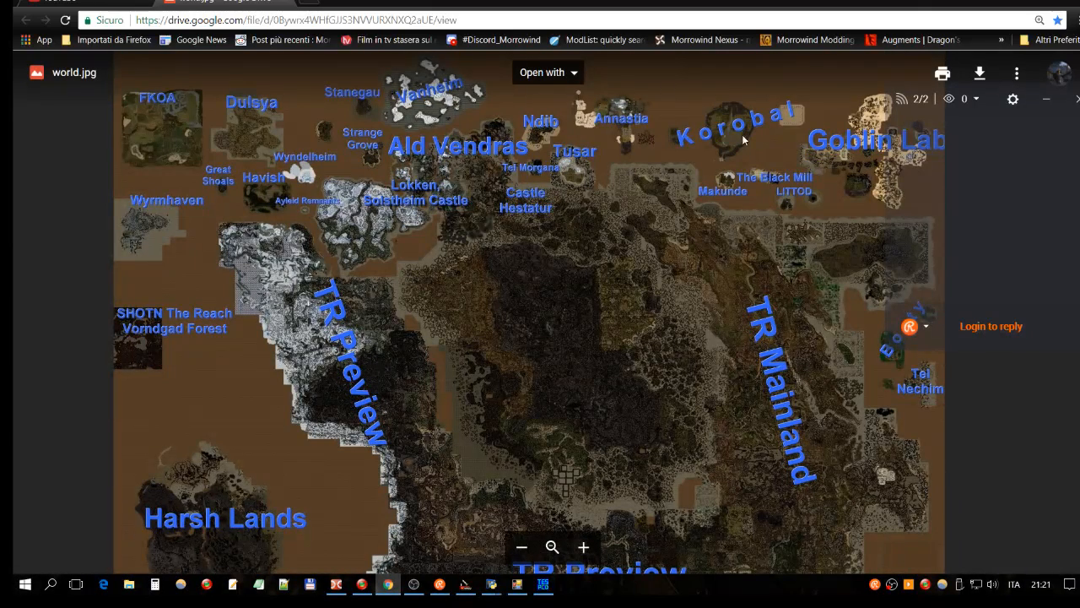
scroll(744, 137, "down", 2)
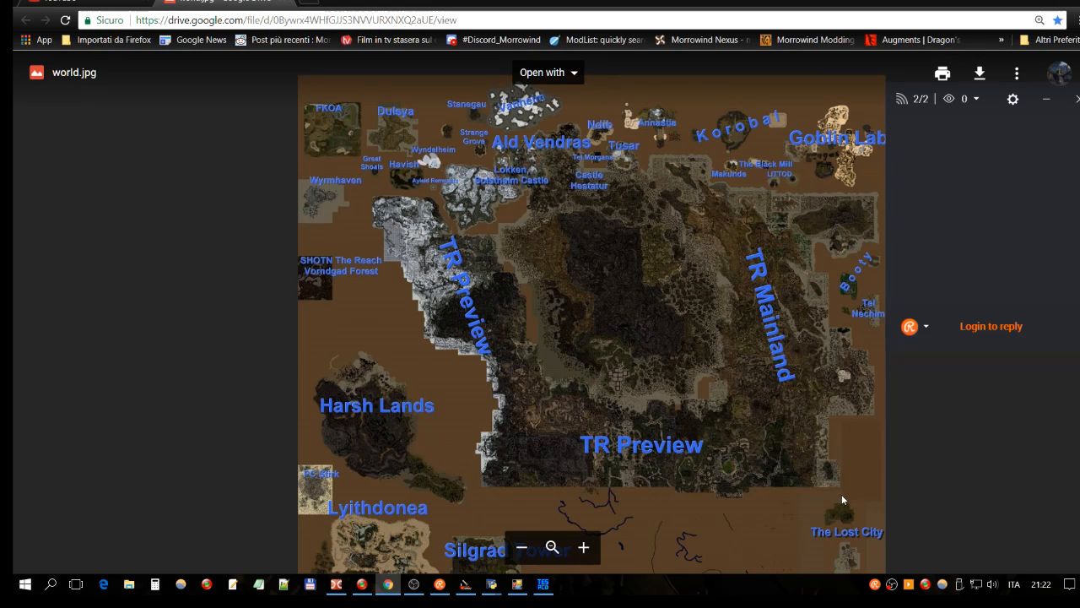
scroll(839, 488, "down", 2)
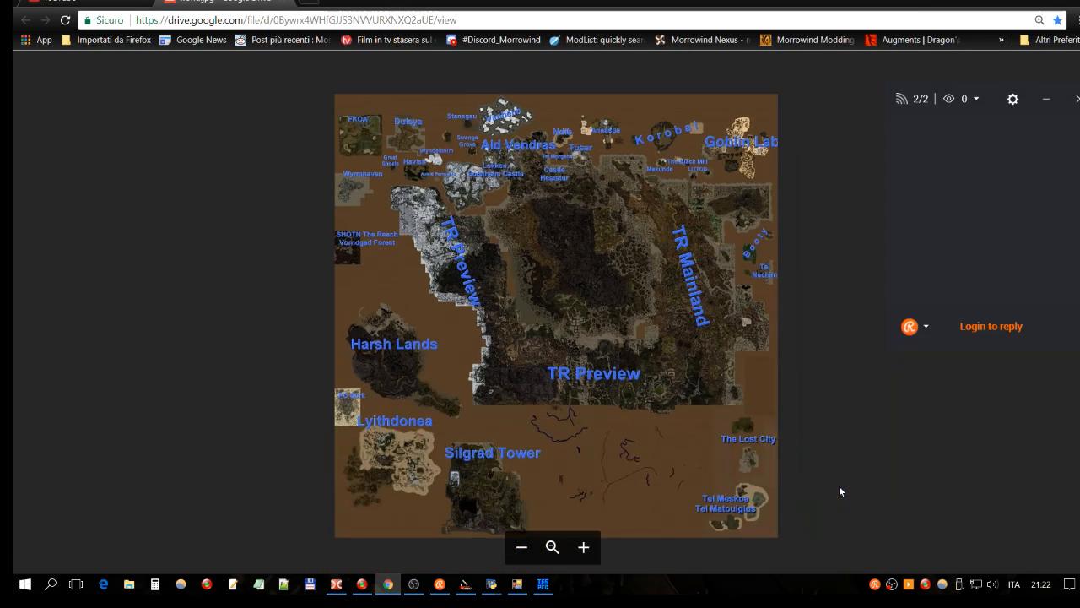
scroll(757, 459, "up", 2)
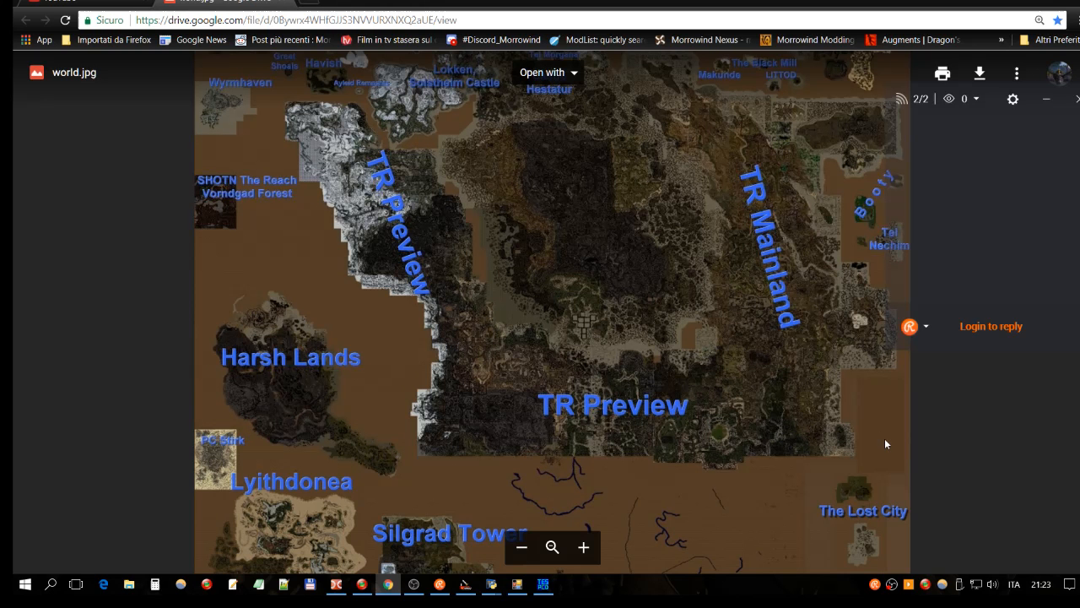
Step: Pan and zoom around the Drive map, then return to the TESFaithSharp grid with the abotWorld.esp overlay
left_click_drag(663, 188, 641, 288)
scroll(640, 296, "up", 3)
scroll(677, 324, "down", 3)
left_click_drag(673, 324, 662, 251)
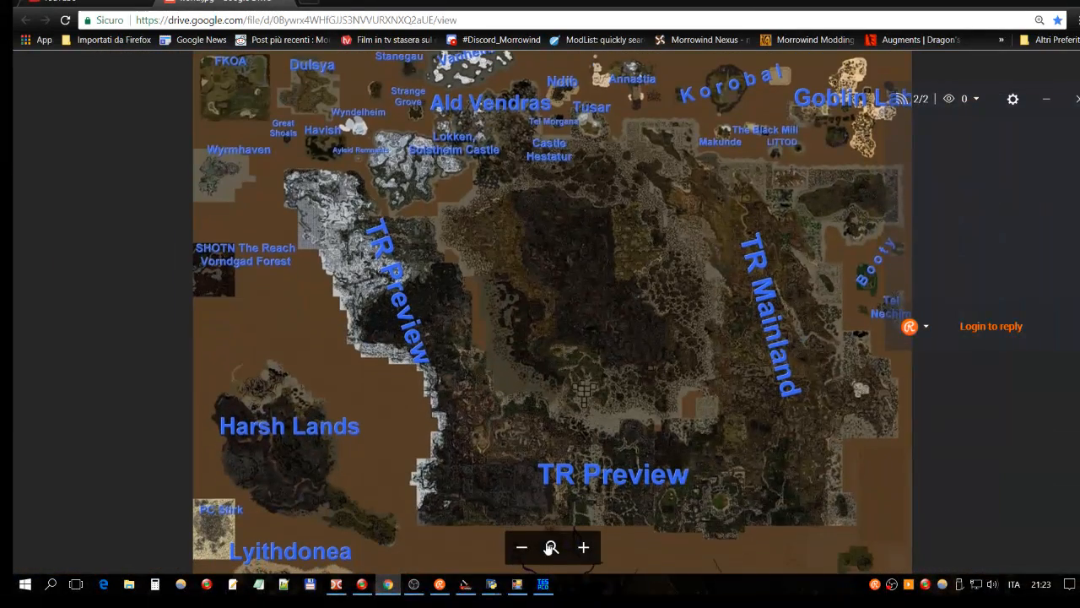
left_click(518, 583)
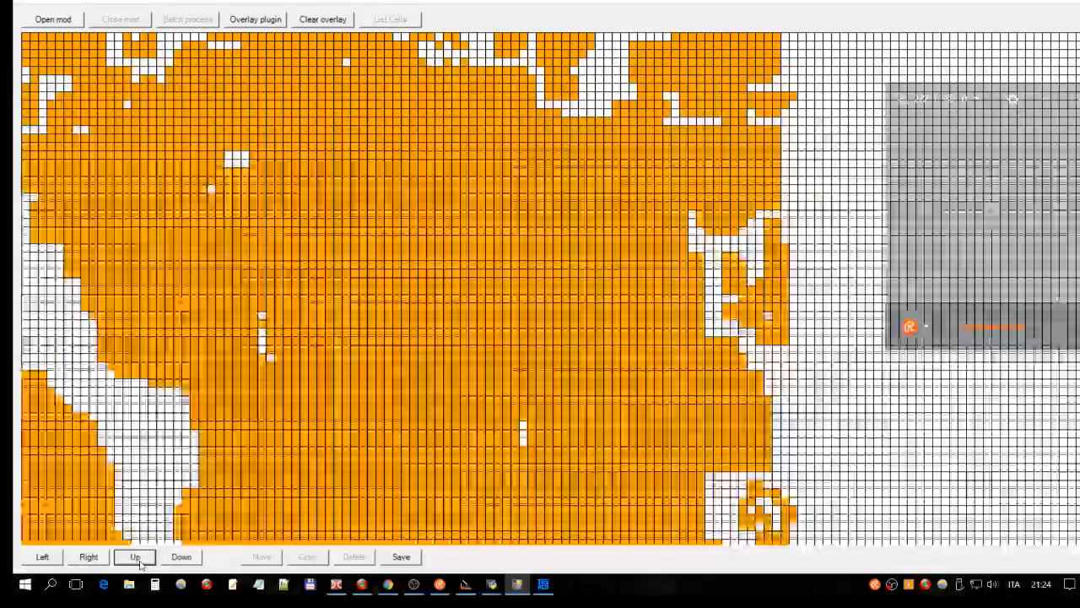
Step: Pan the grid north twice to reveal abotWorld.esp's northern edge and coastline
left_click(135, 557)
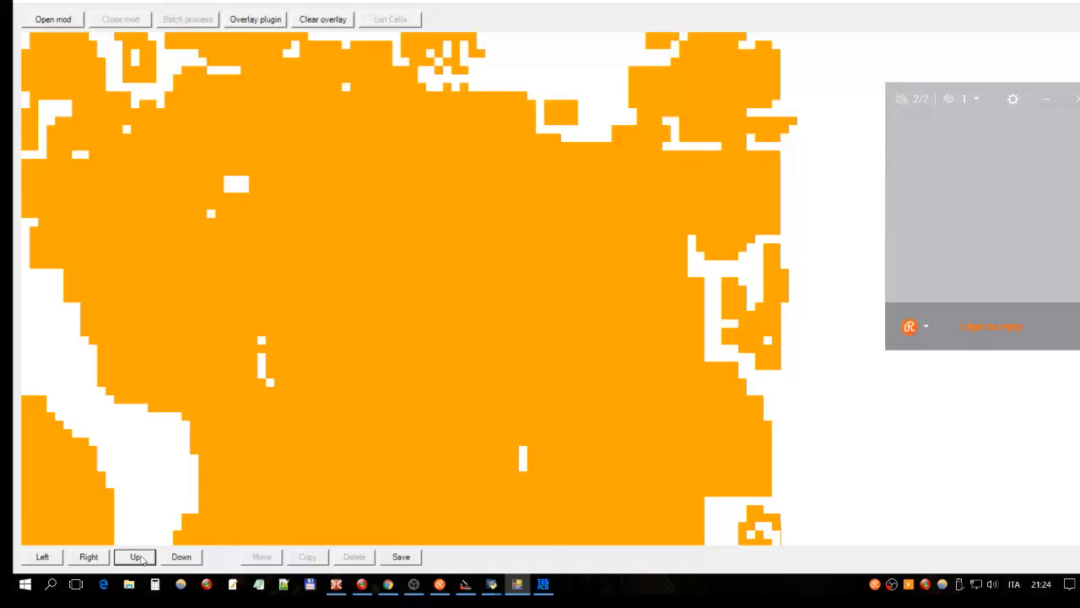
left_click(136, 556)
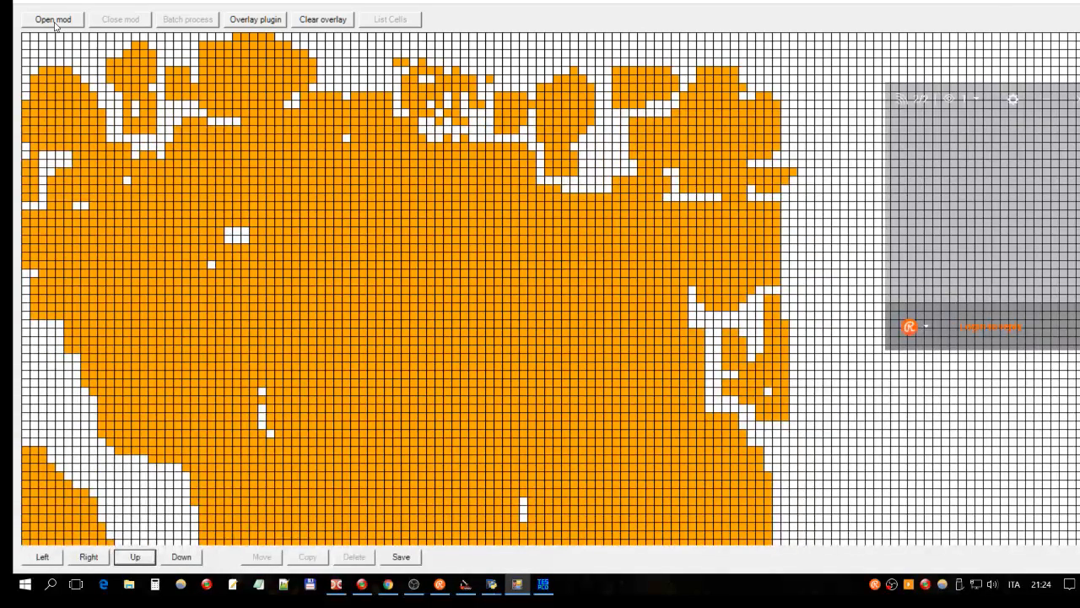
left_click(54, 21)
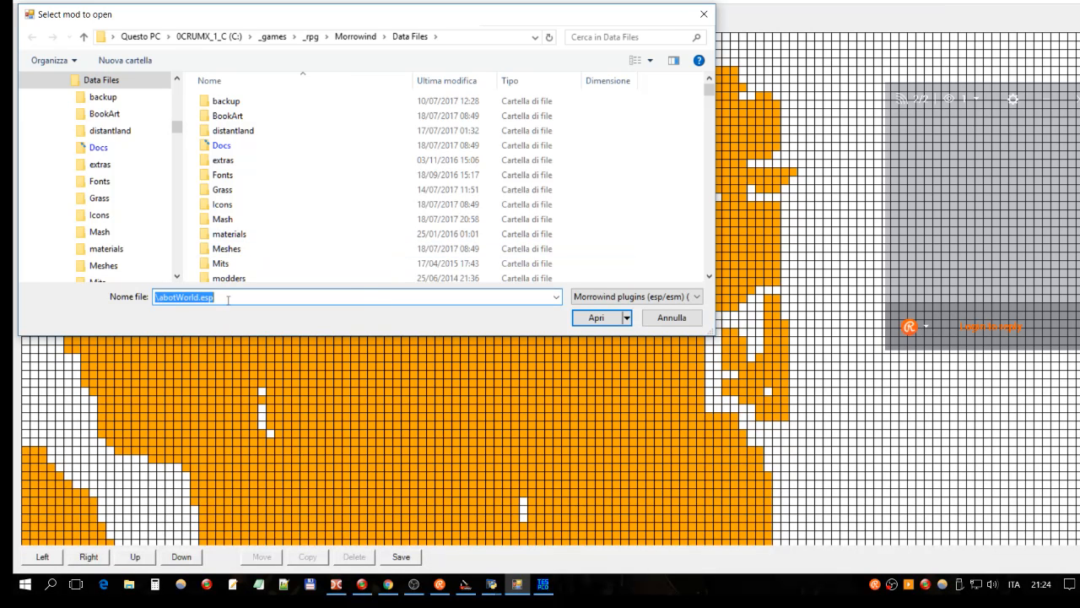
Step: Overlay Adweena's Rest.esp on the grid as green cells, then bring the Construction Set forward
type("ad")
left_click(225, 337)
key("Return")
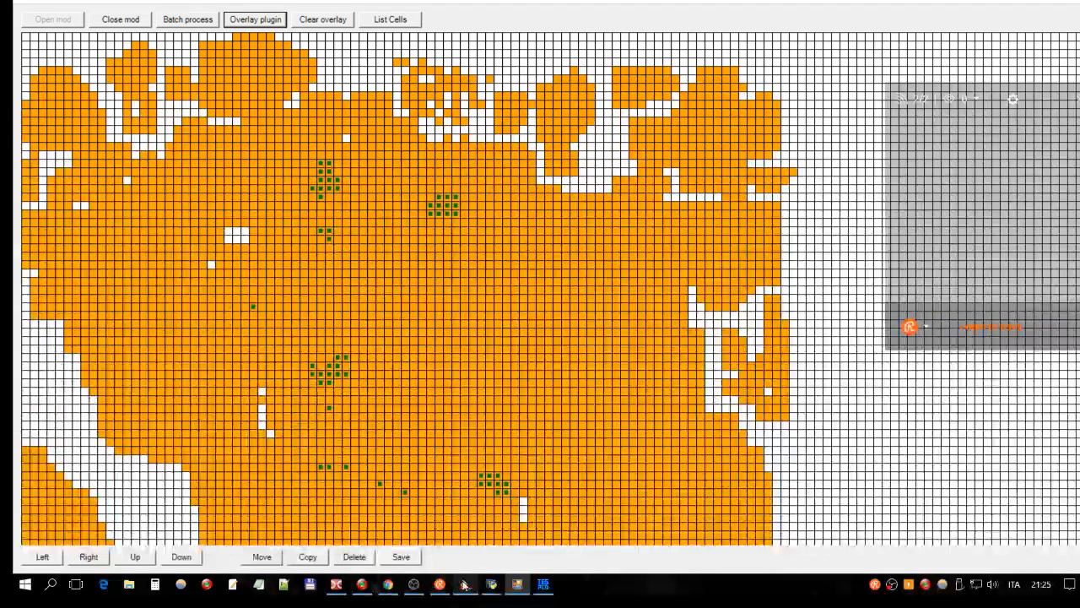
left_click(464, 584)
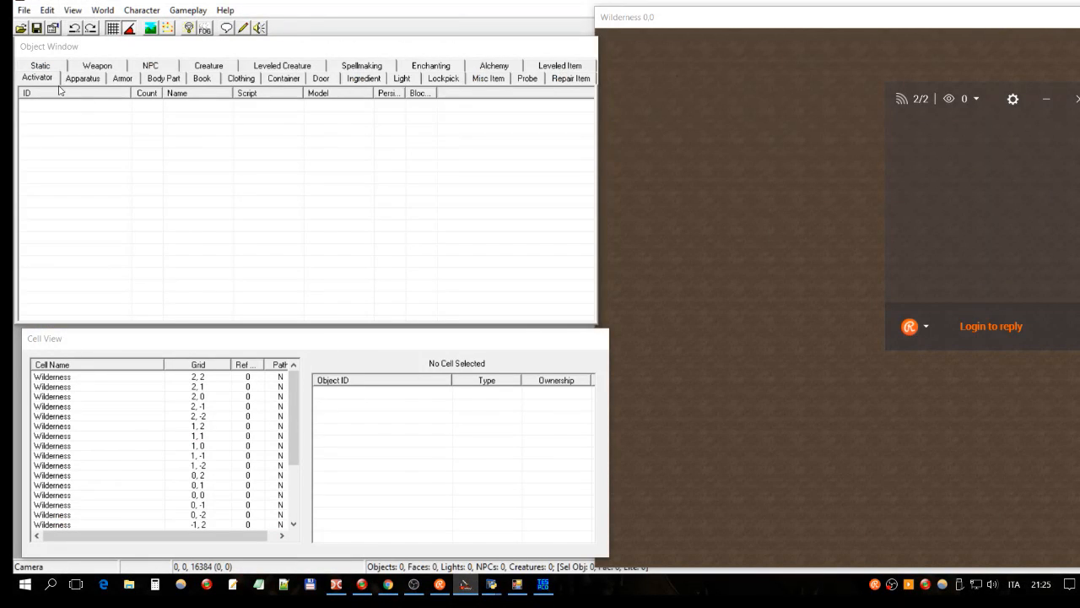
Step: Set Adweena's Rest.esp as the active file in Data Files and load it with its masters
left_click(21, 30)
type("adw")
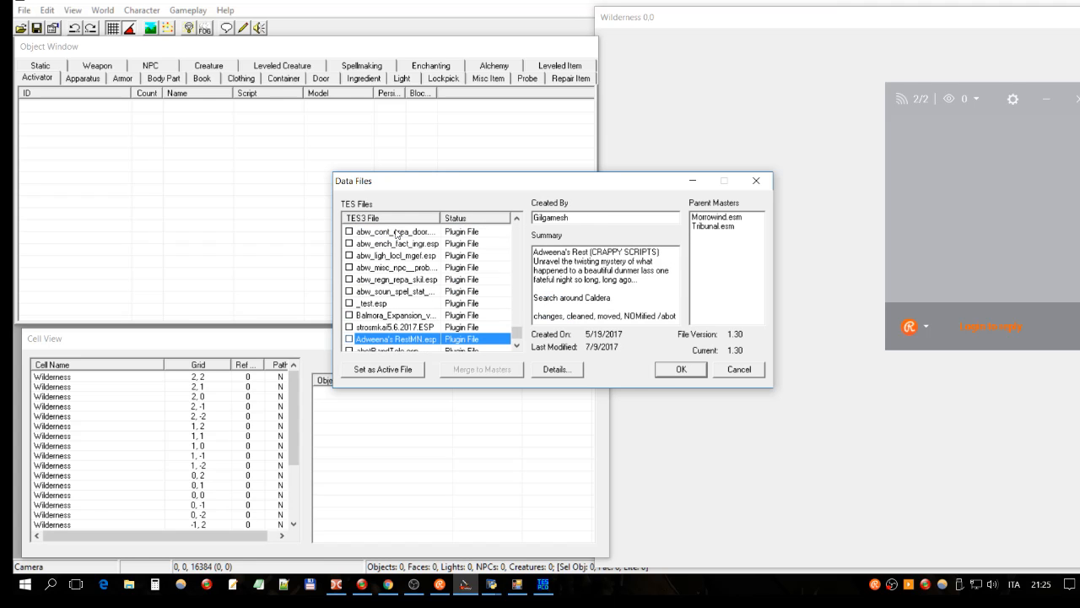
scroll(413, 354, "down", 1)
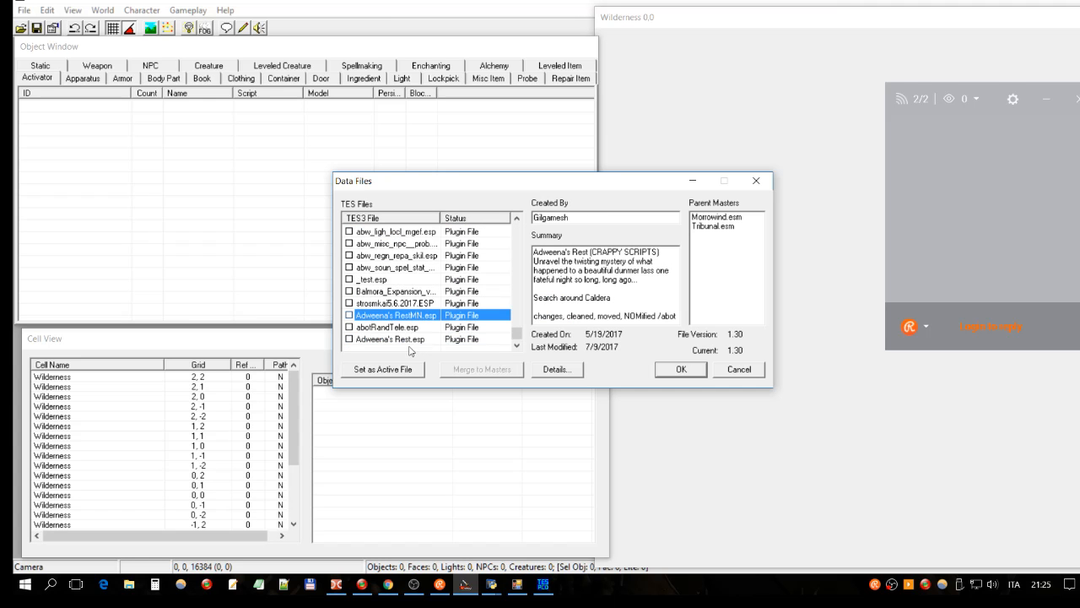
left_click(427, 340)
left_click(398, 370)
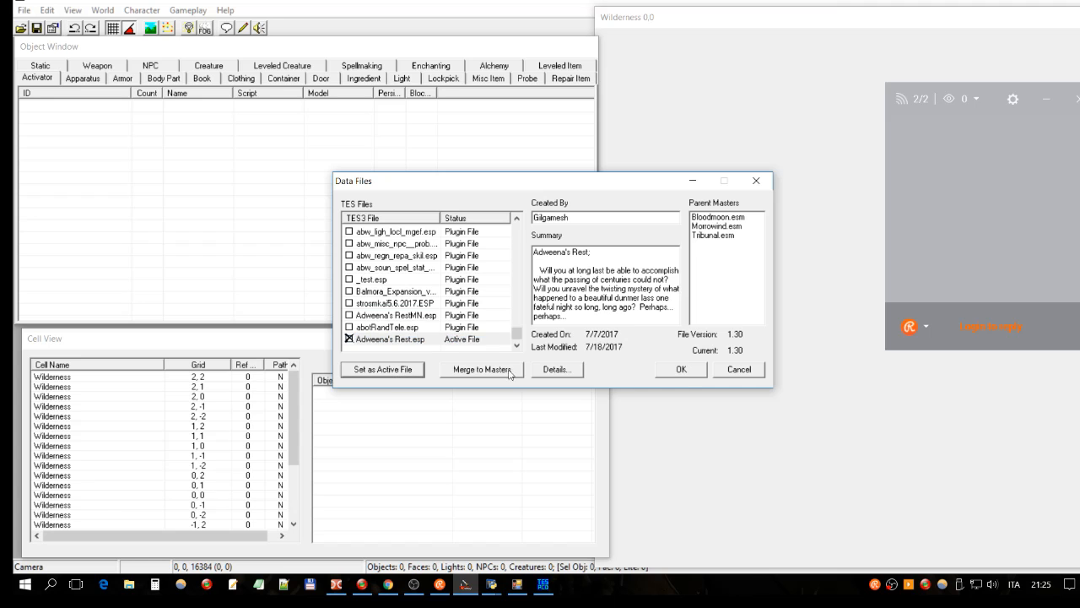
left_click(680, 368)
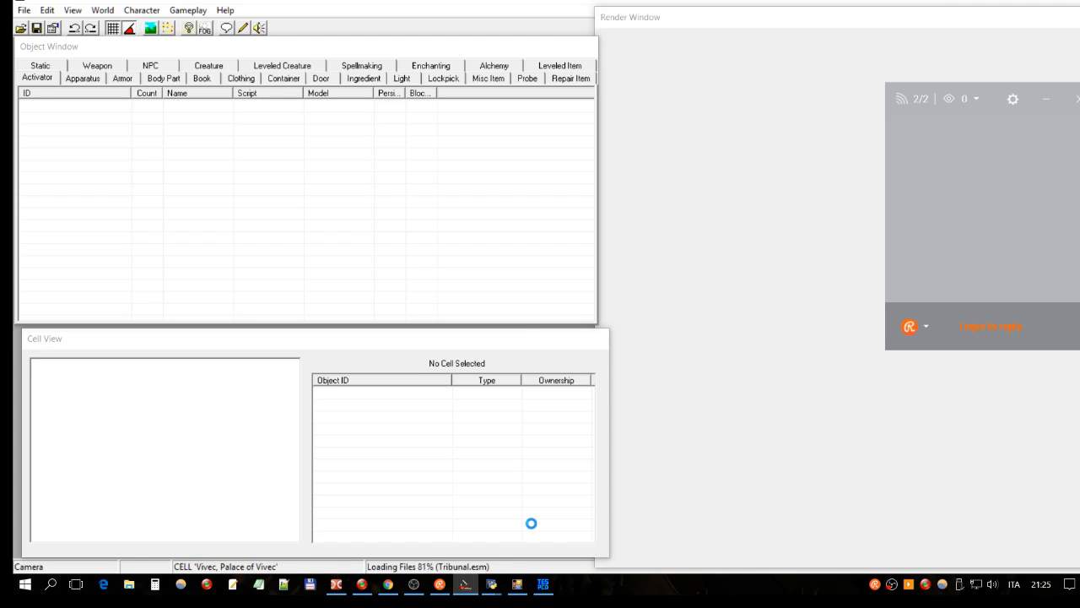
left_click(517, 586)
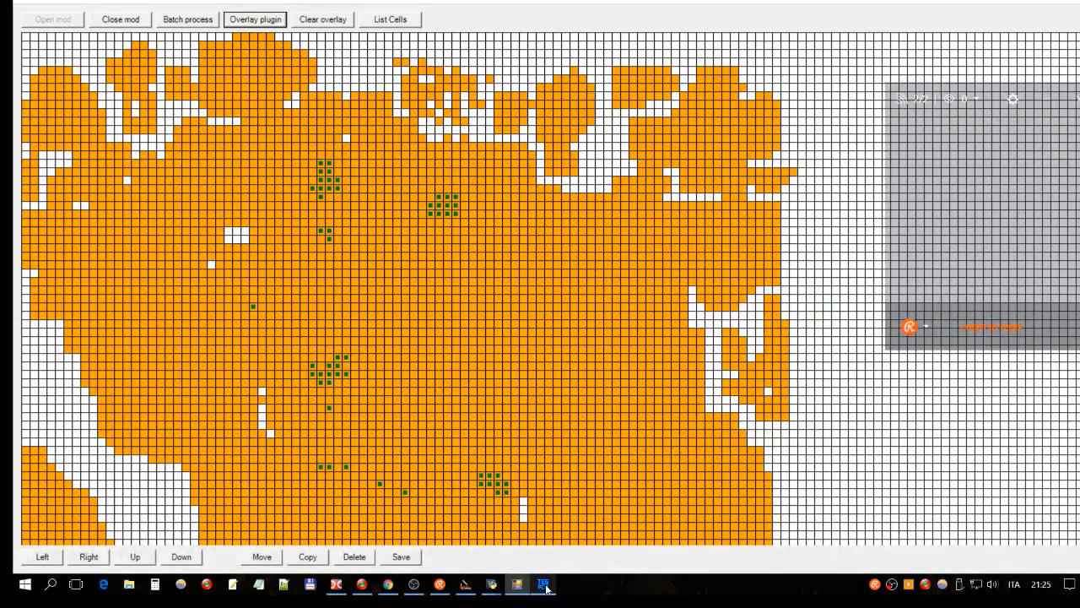
Step: Bring the Conflict Detector forward and browse the -2,3 and -3,3 landscape conflict entries
left_click(543, 584)
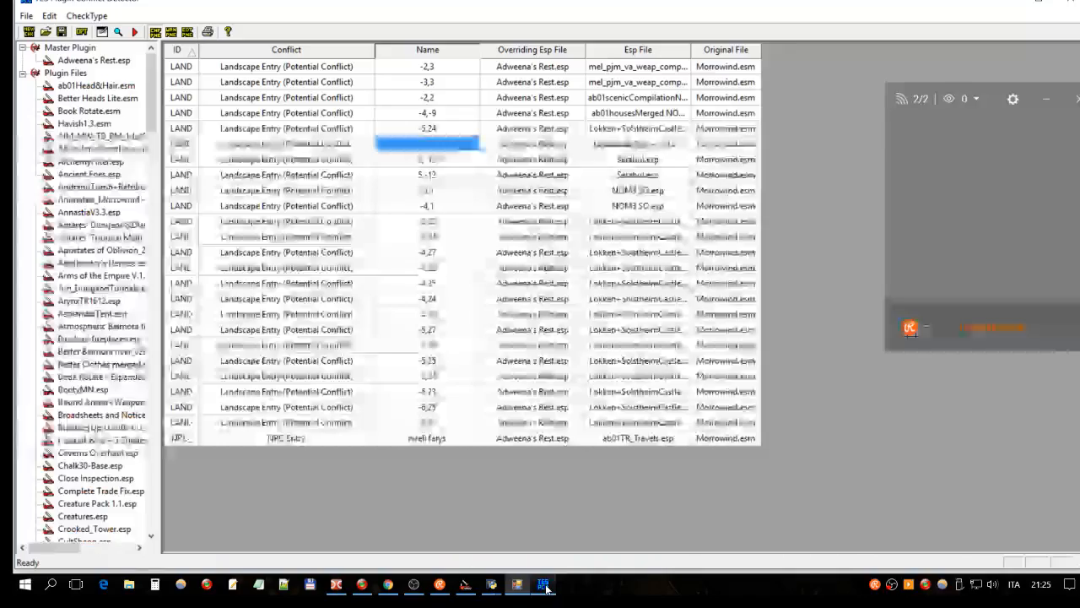
left_click(546, 588)
left_click(546, 585)
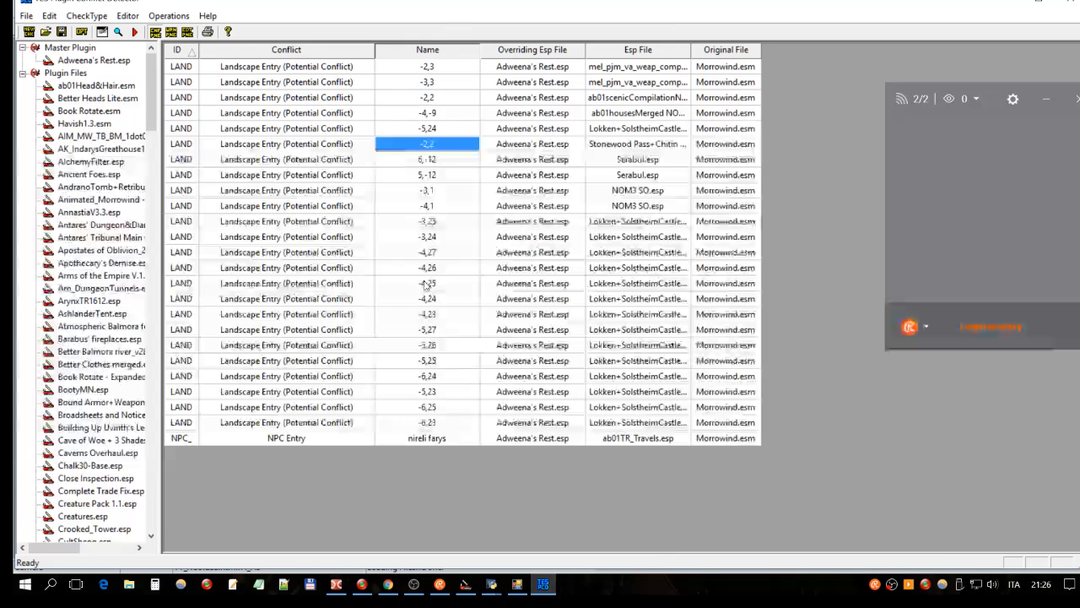
left_click(439, 67)
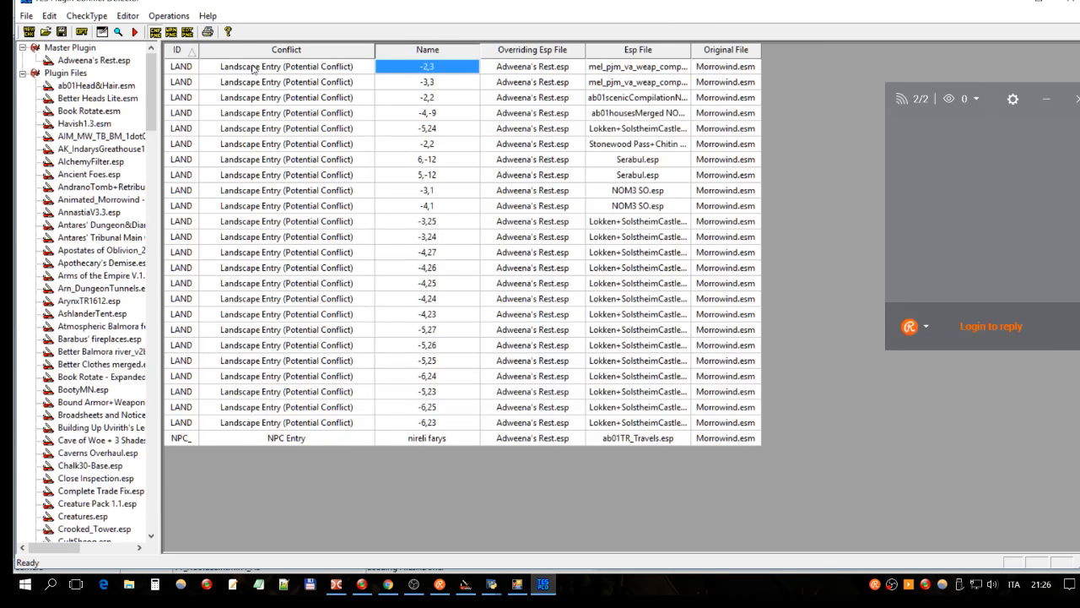
left_click(421, 82)
left_click(423, 69)
Step: Inspect the conflicting and overriding plugin names for cell -2,3
left_click(638, 69)
left_click(533, 67)
left_click(662, 71)
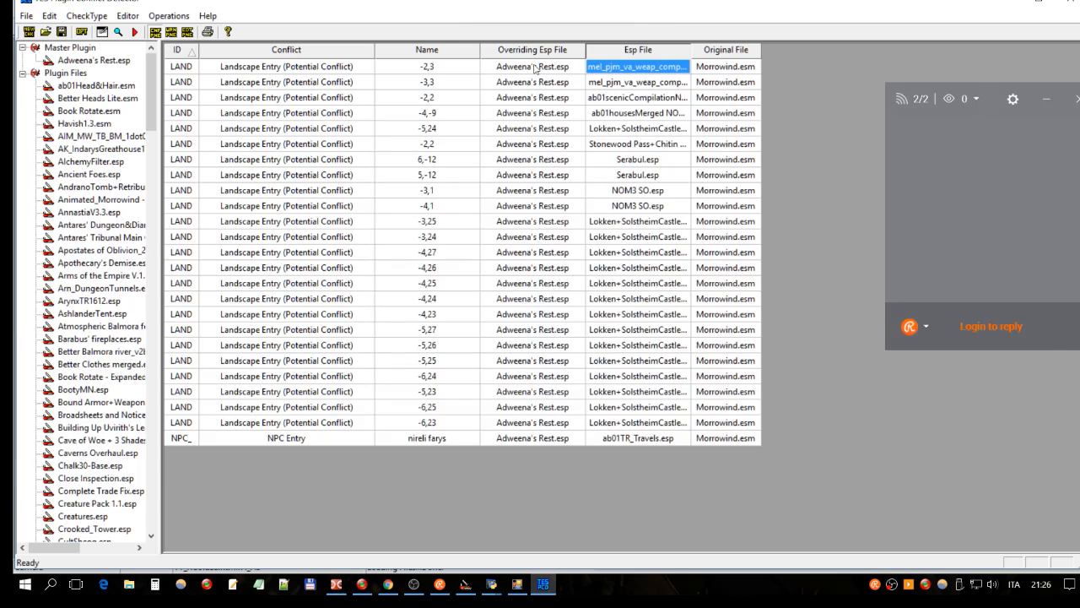
left_click(420, 70)
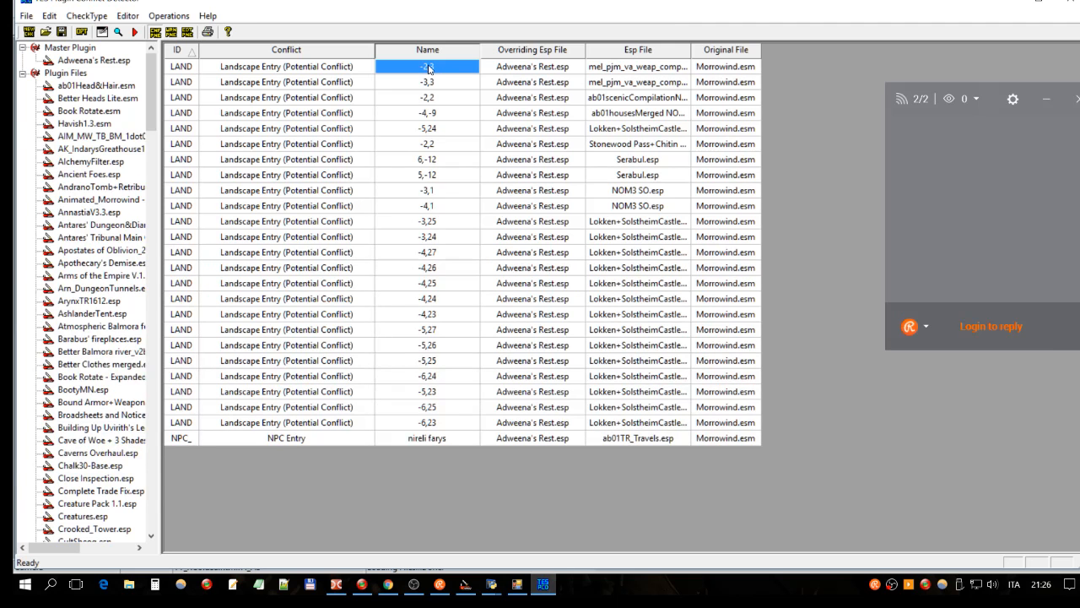
left_click(405, 83)
left_click(414, 69)
Step: Switch to the Construction Set showing the loaded Ashlands Region cells and open the Edit menu
left_click(465, 584)
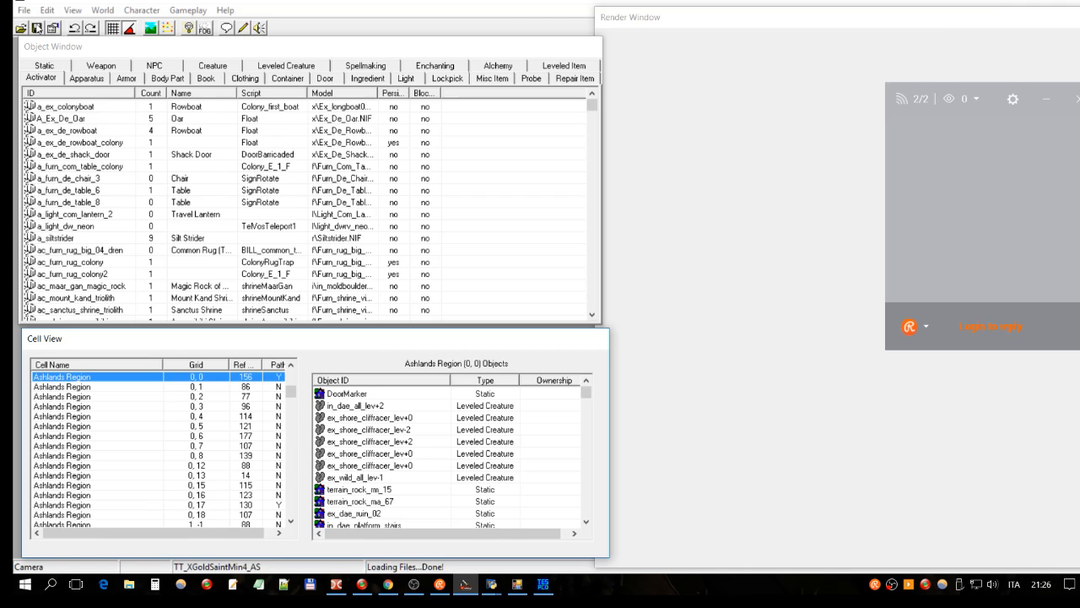
left_click(49, 11)
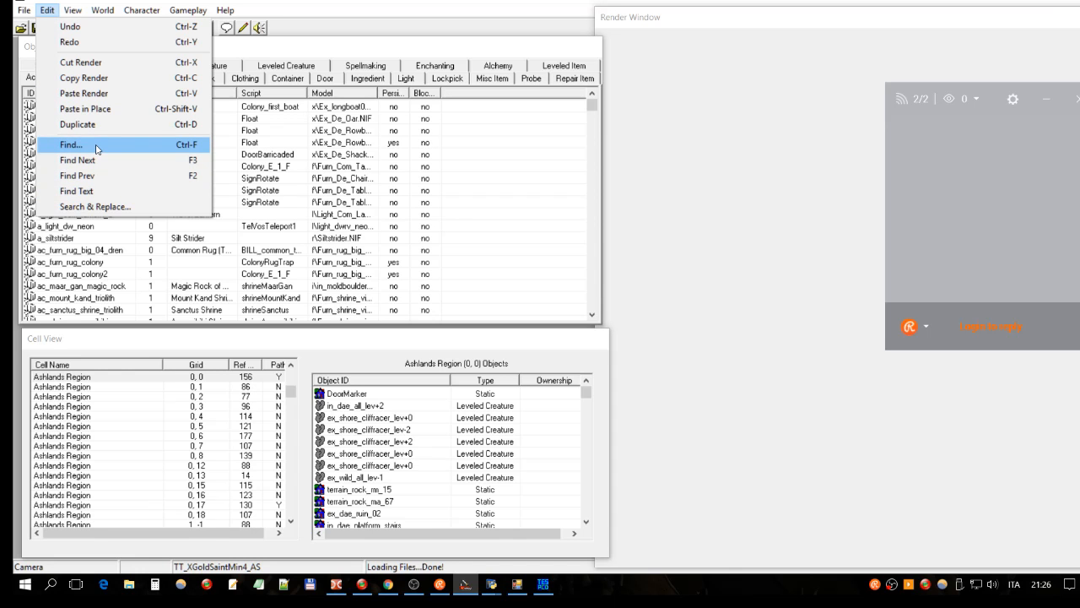
Step: Jump to exterior cell -2,3 in West Gash Region using Go To Cell
left_click(98, 174)
left_click(52, 14)
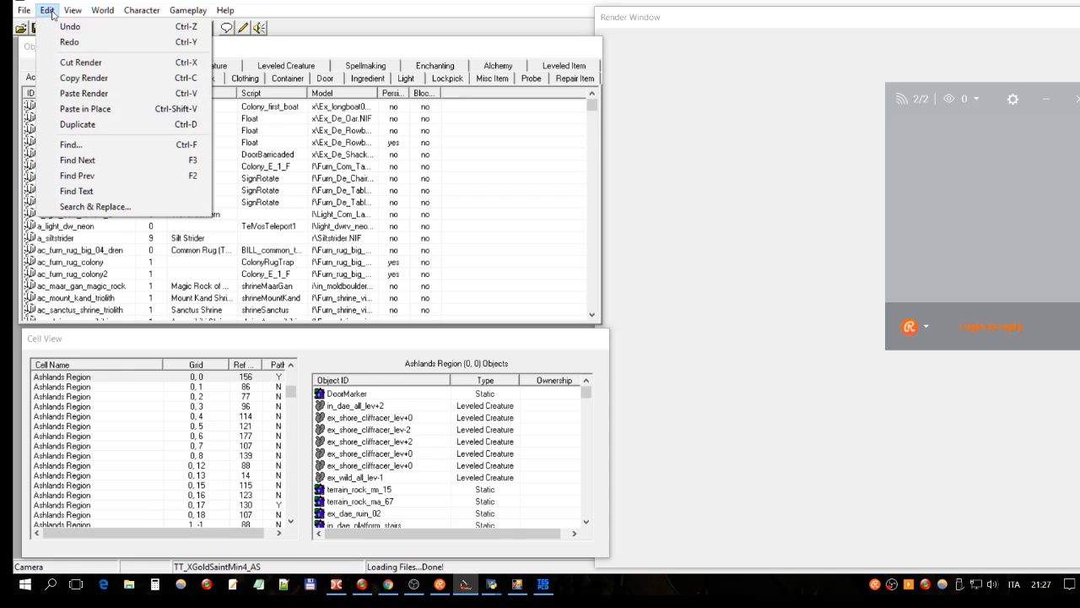
mouse_move(101, 12)
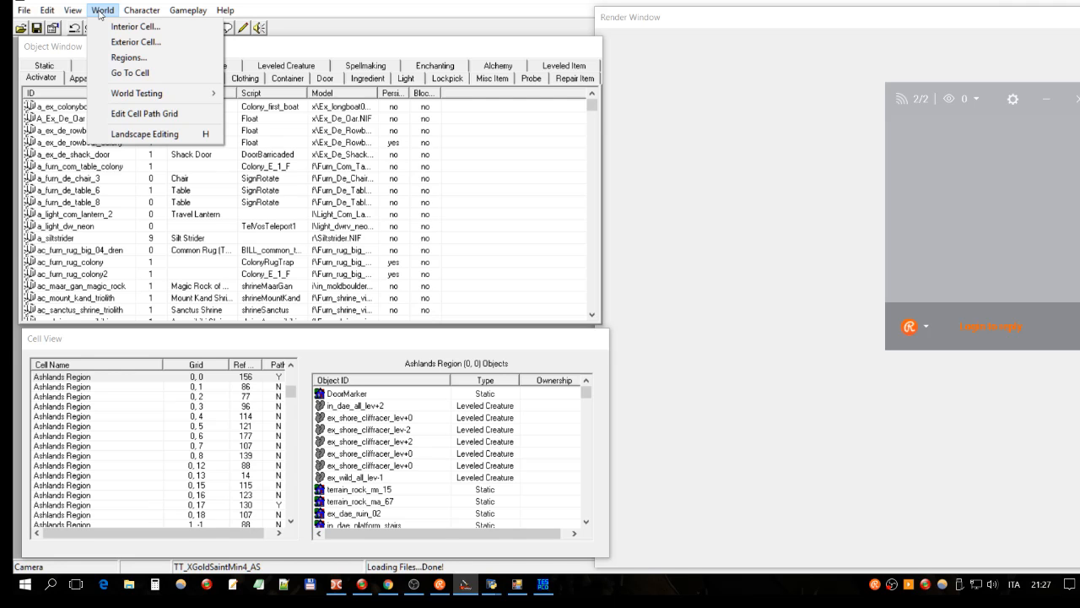
left_click(114, 73)
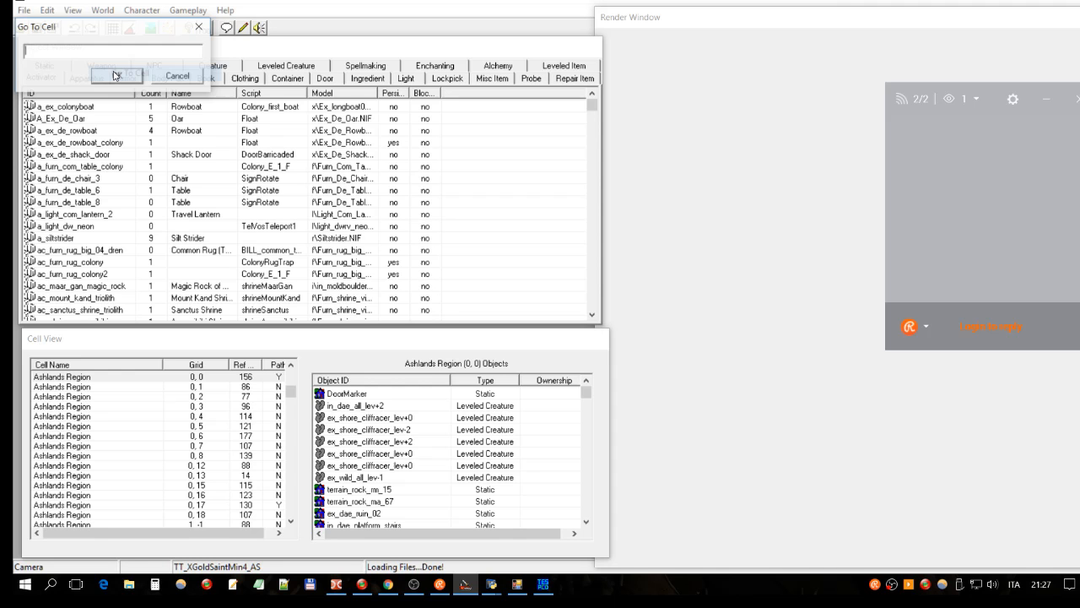
type("-2,3")
key("Return")
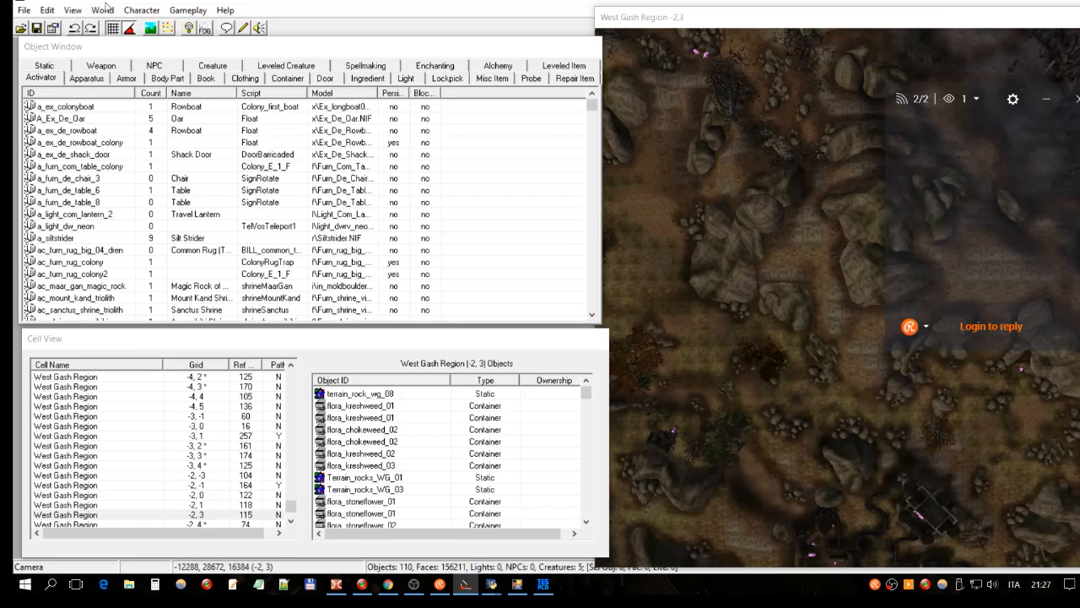
Step: Brighten cell -2,3's terrain lighting and show cell borders, then return to the Conflict Detector
left_click(823, 24)
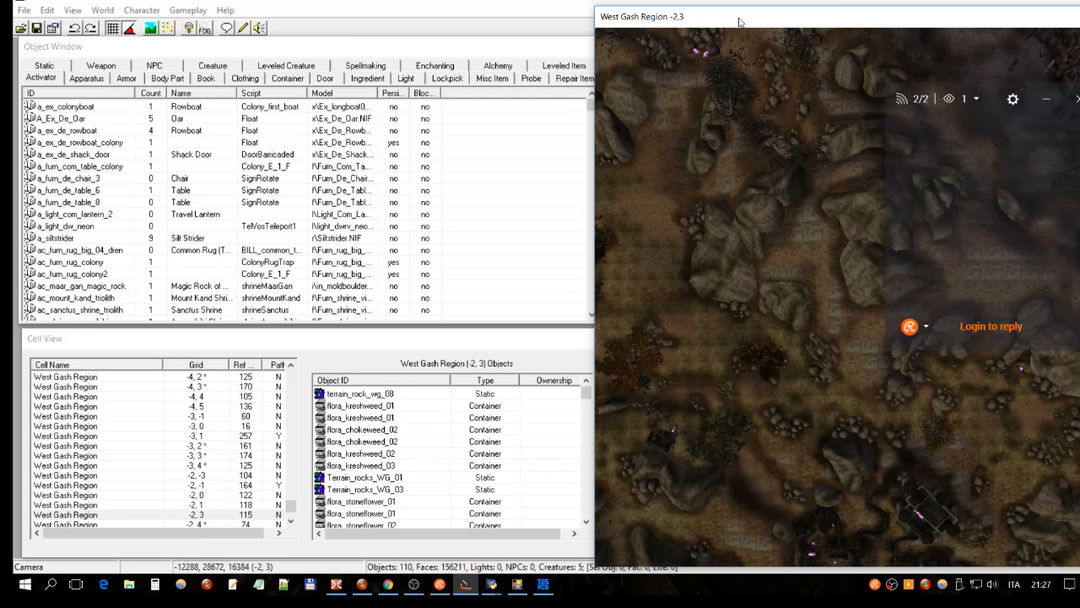
left_click(189, 29)
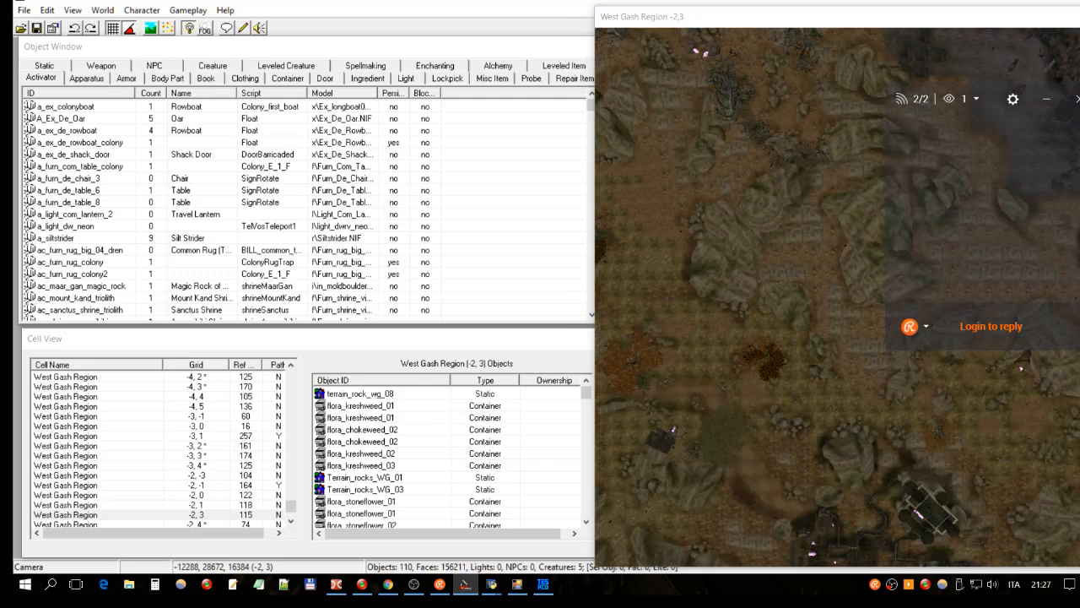
left_click(775, 21)
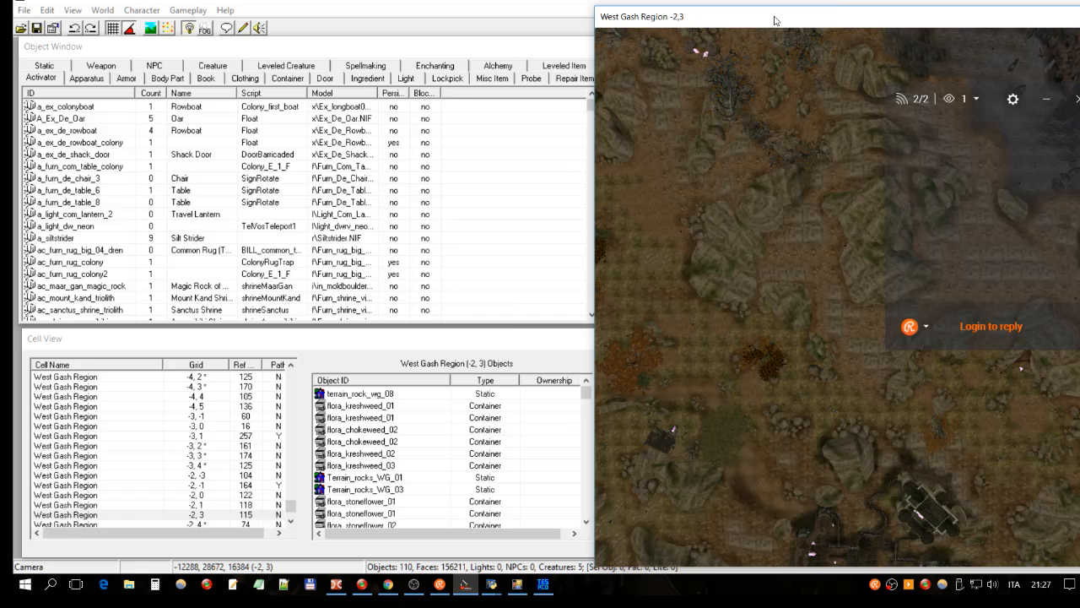
mouse_move(798, 21)
left_mouse_down()
mouse_move(769, 23)
mouse_move(799, 23)
left_mouse_up()
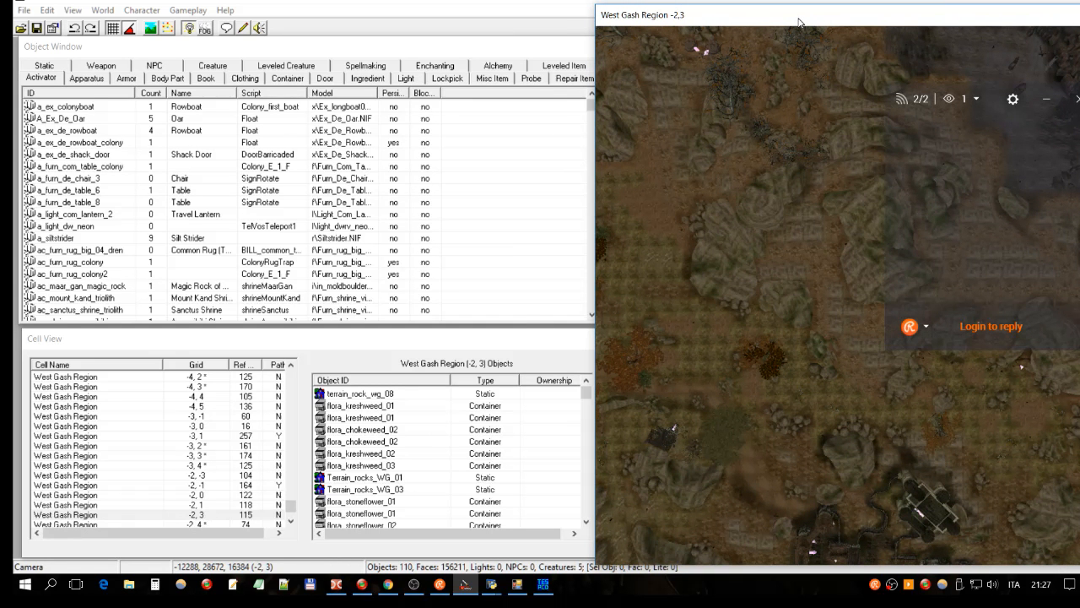
key("b")
key("alt+Tab")
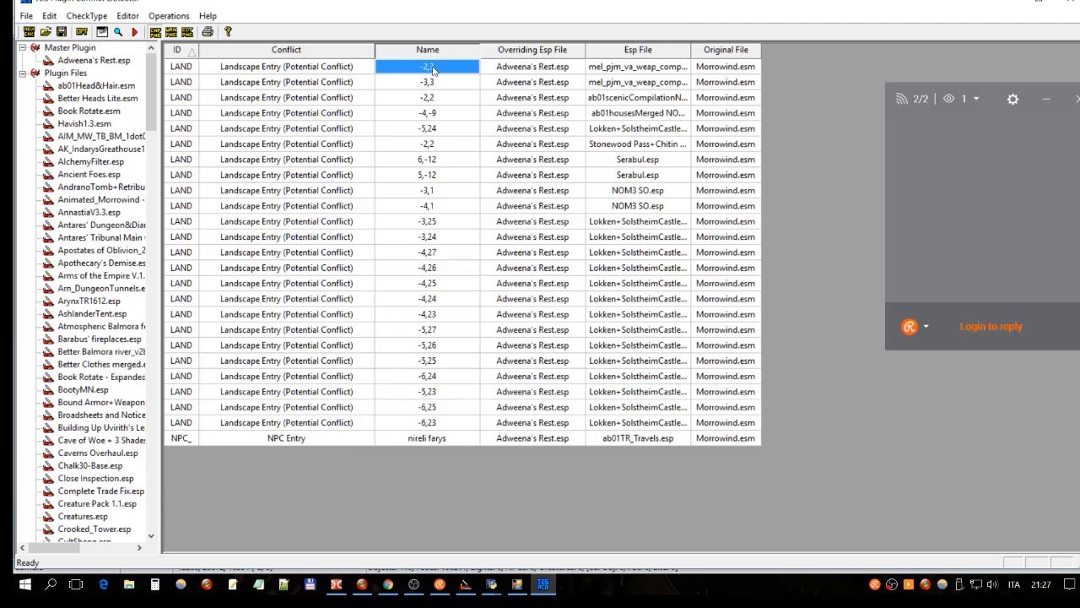
left_click(541, 72)
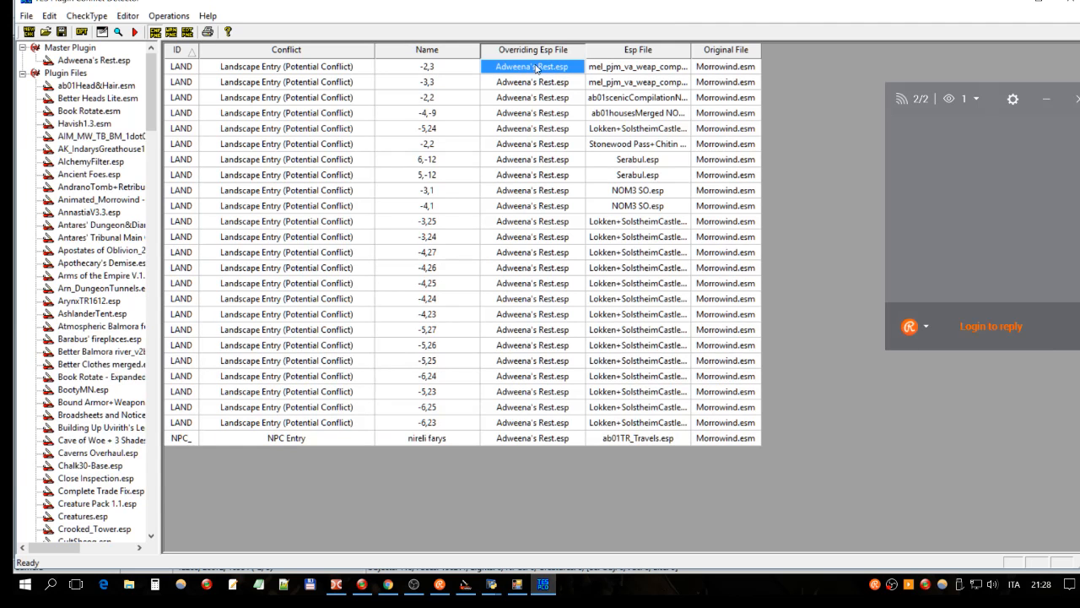
left_click(647, 72)
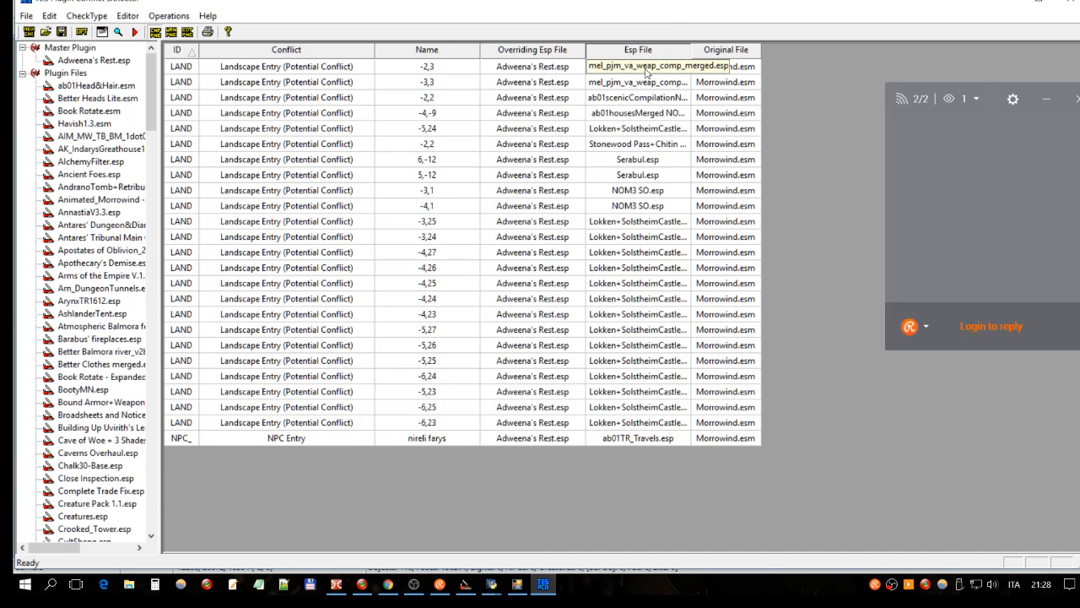
left_click(492, 588)
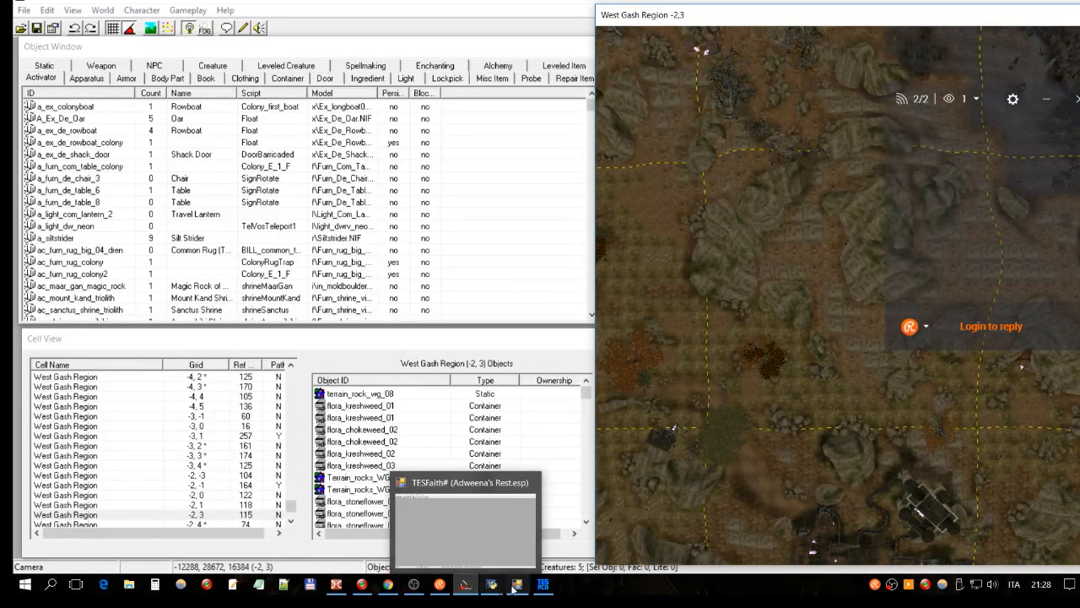
left_click(520, 588)
left_click(543, 586)
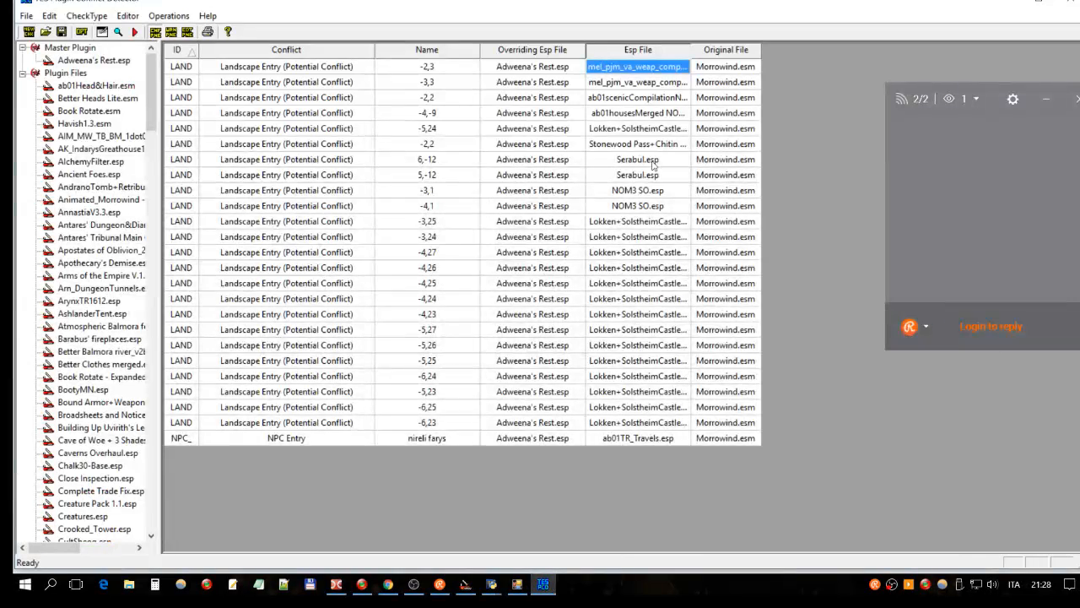
left_click(603, 71)
key("alt+Tab")
Step: Check the mel_pjm companion-weapons merge plugin in Data Files and reload the data files
left_click(460, 339)
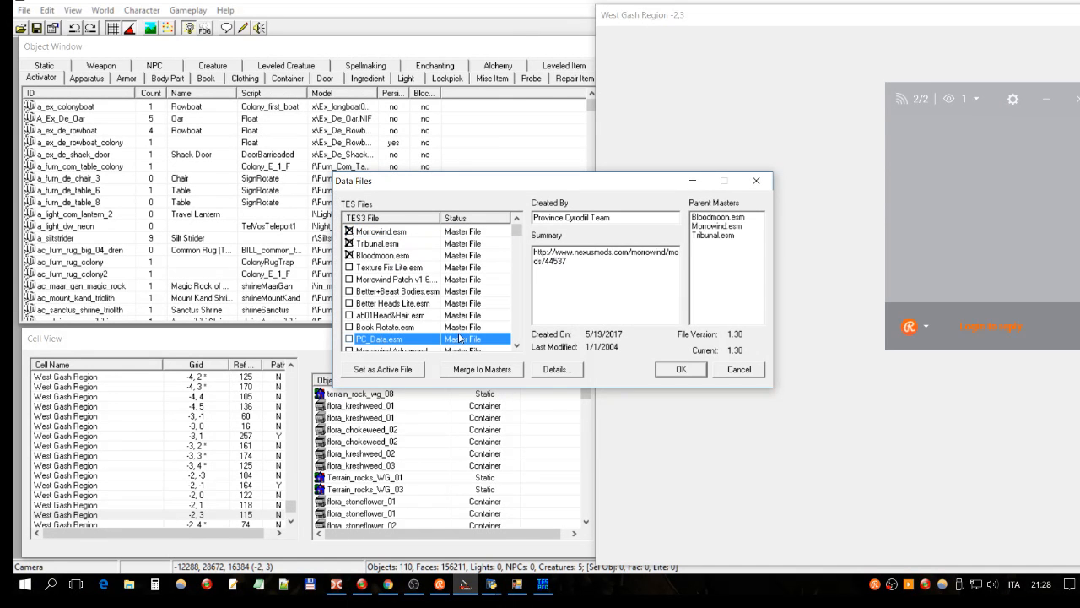
type("mel_pim_va_weap_co...")
double_click(451, 340)
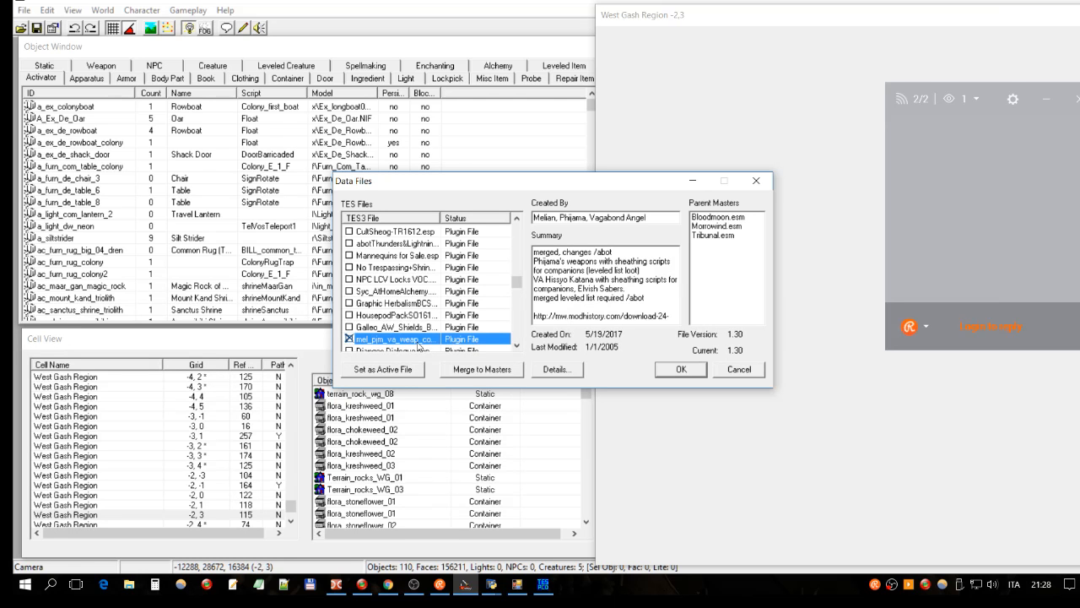
scroll(436, 342, "down", 1)
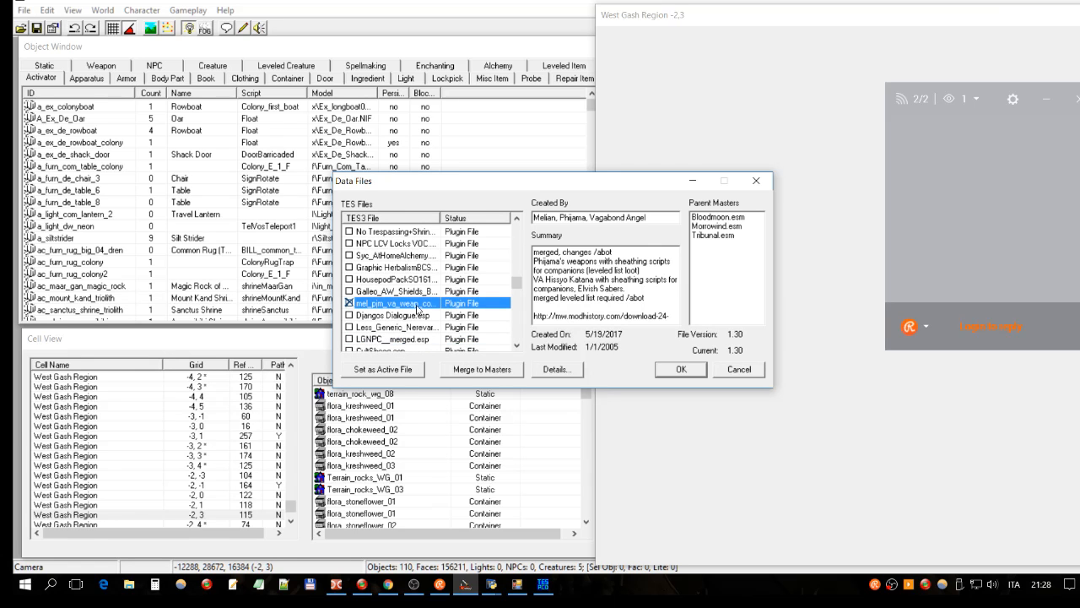
scroll(420, 307, "down", 3)
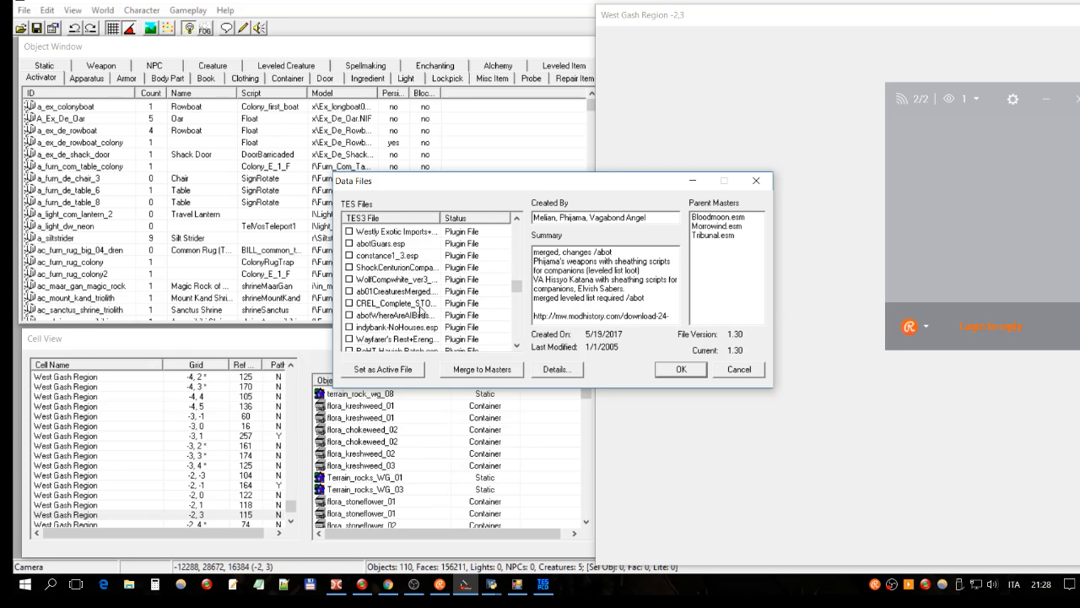
mouse_move(515, 308)
left_mouse_down()
mouse_move(509, 335)
mouse_move(503, 302)
left_mouse_up()
left_click(681, 369)
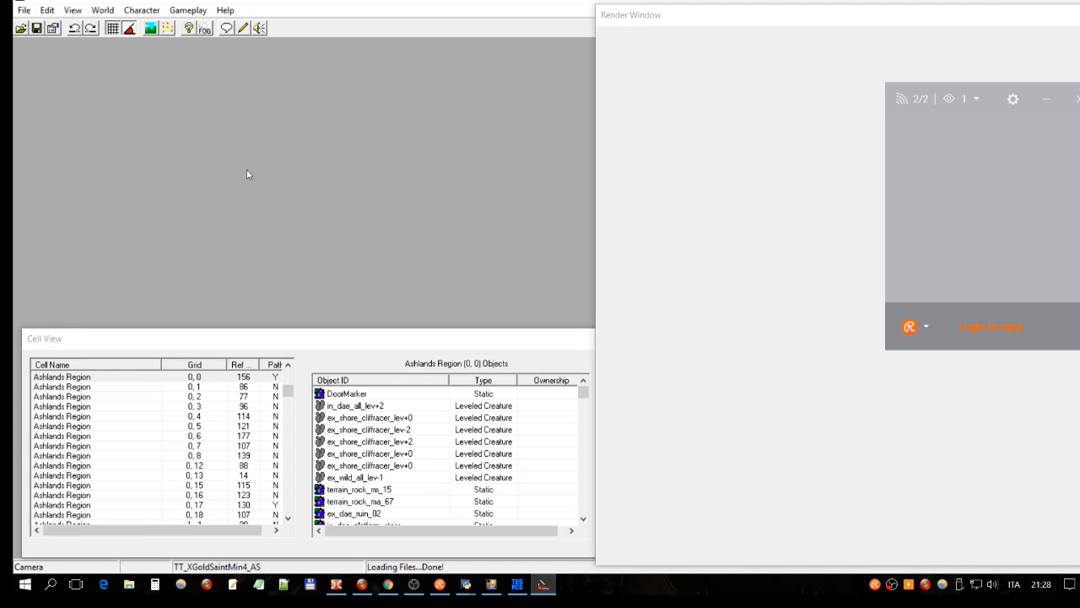
Step: Go to exterior cell -2,3 in West Gash Region
left_click(103, 11)
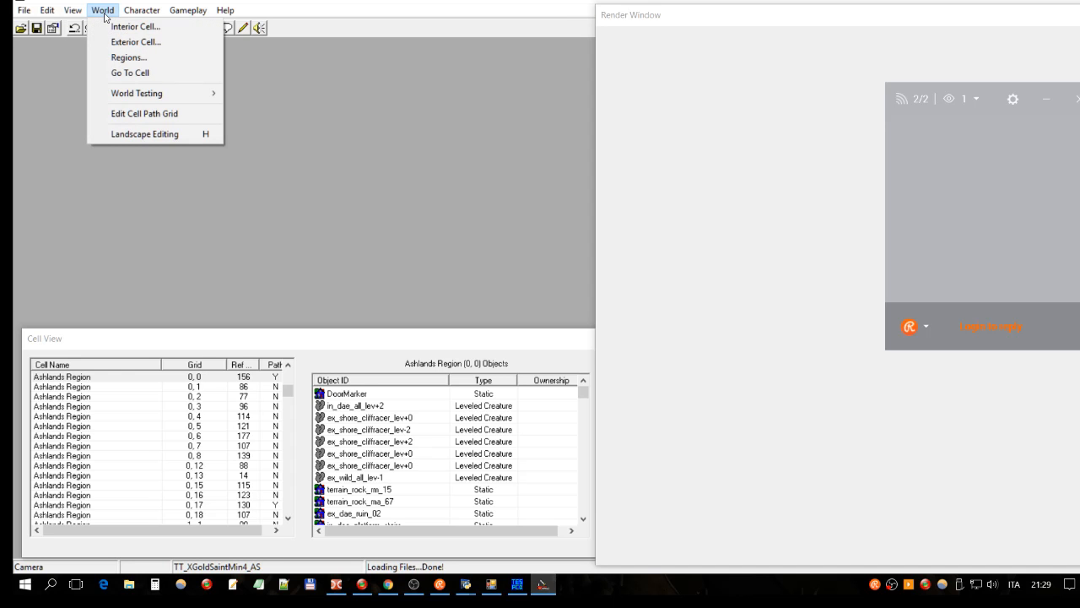
left_click(128, 73)
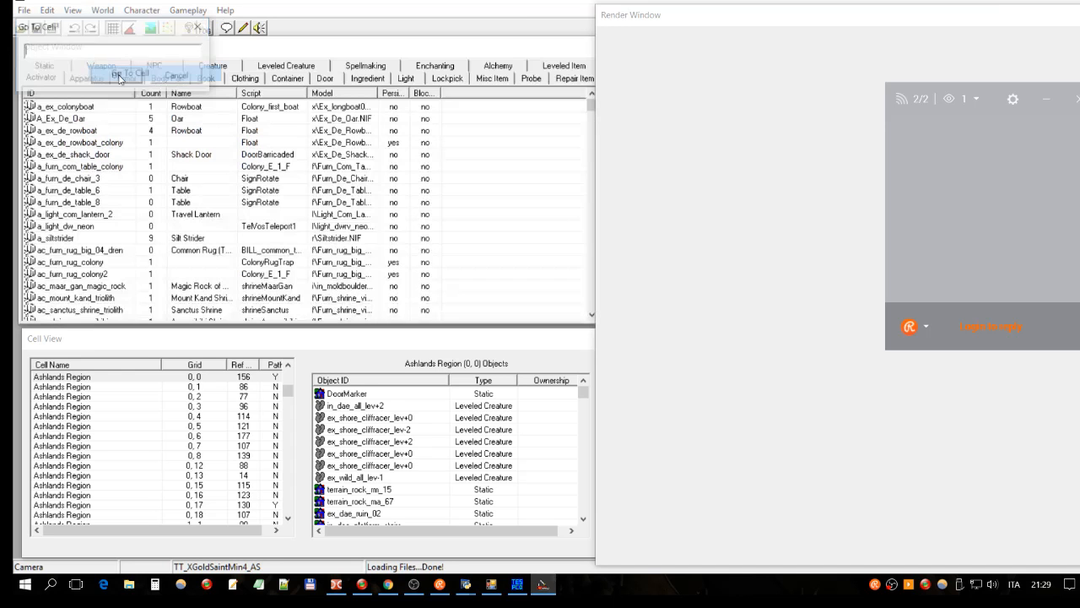
type("-2,3")
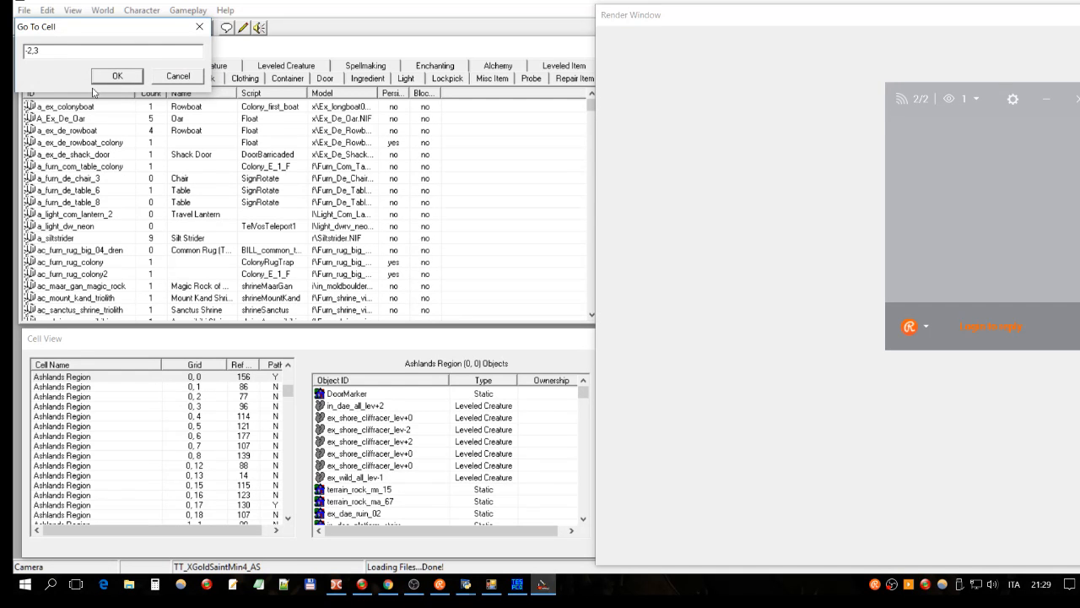
left_click(117, 76)
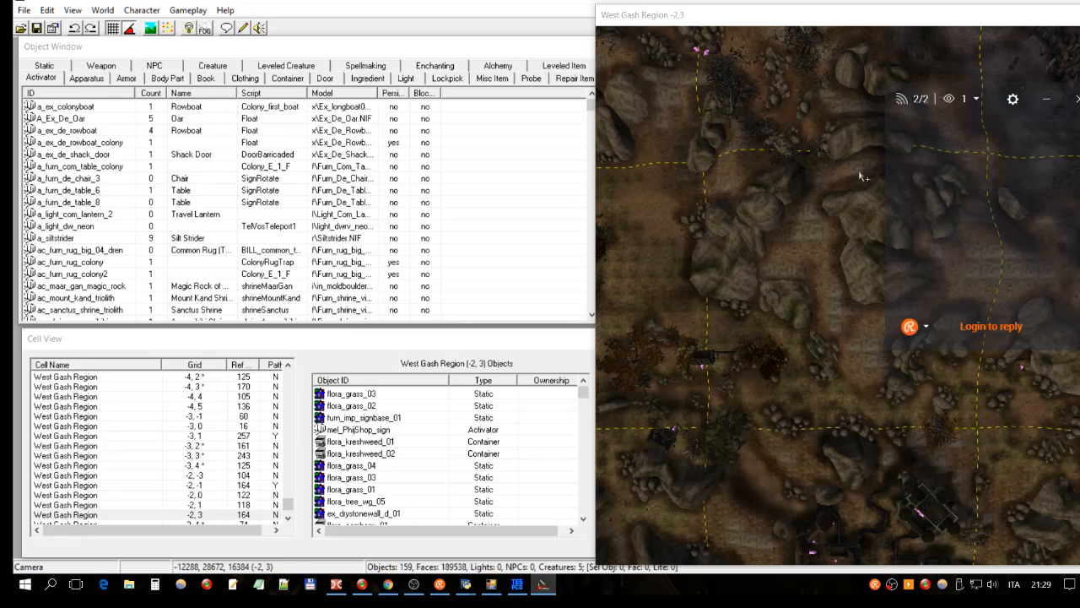
Step: Frame the ex_common_building_03 house up close, then check the first row's overriding plugin
left_click(709, 364)
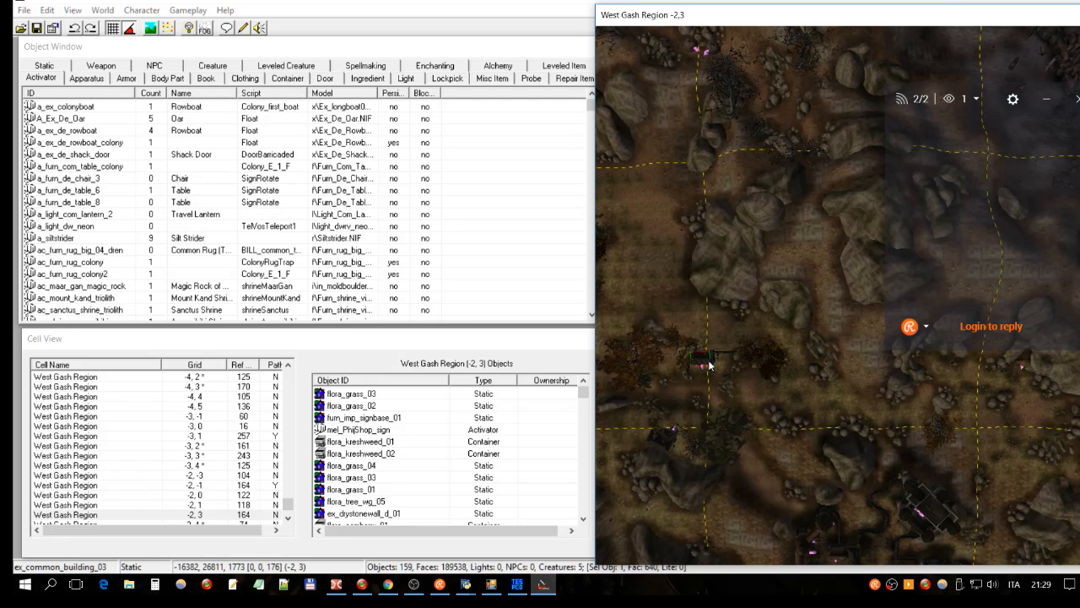
key("c")
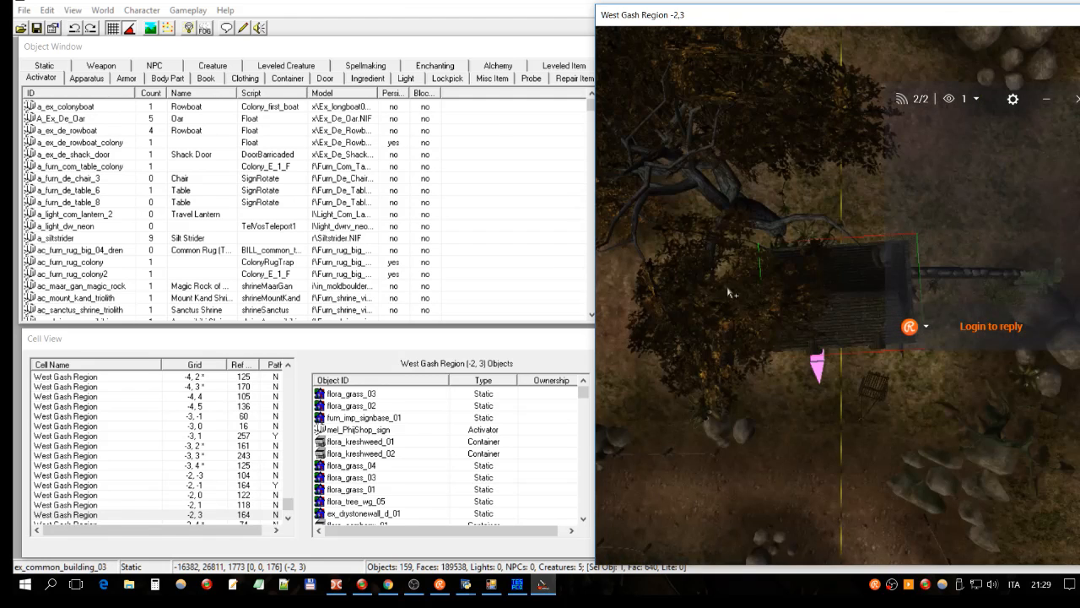
middle_click_drag(755, 302, 882, 192, "shift")
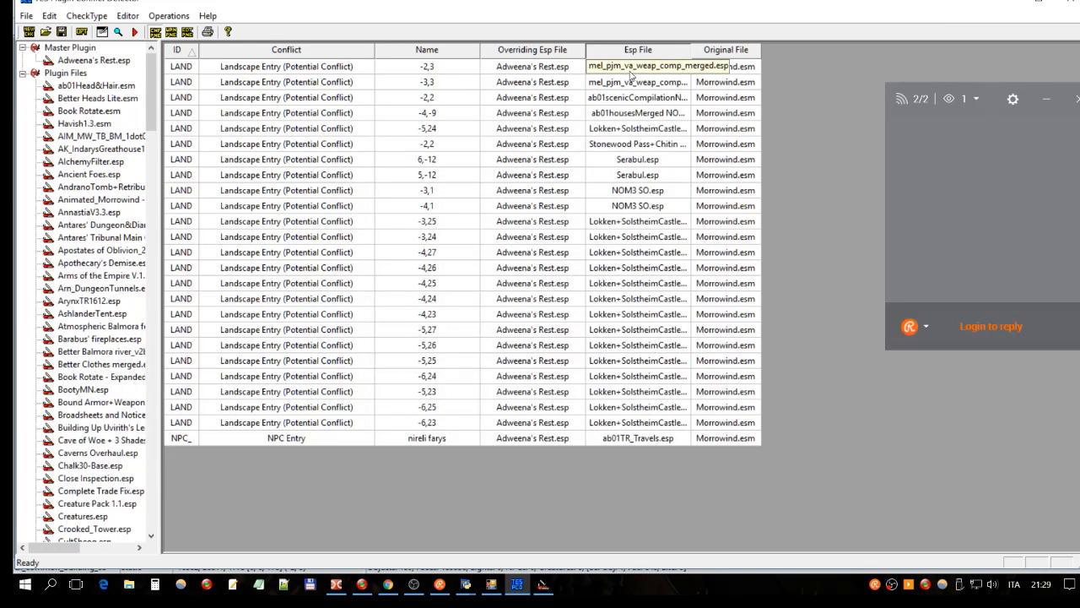
left_click(520, 71)
left_click(542, 584)
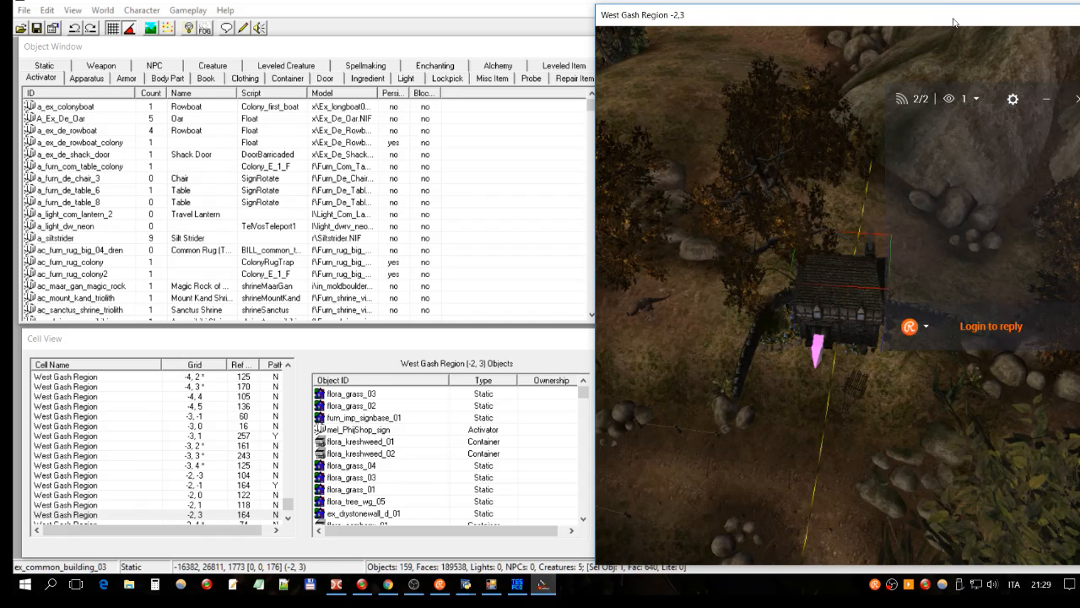
Step: Select the ex_common_building_01 house in cell -3,2 and orbit the view around it
scroll(938, 100, "down", 5)
left_click(763, 482)
left_click(762, 483)
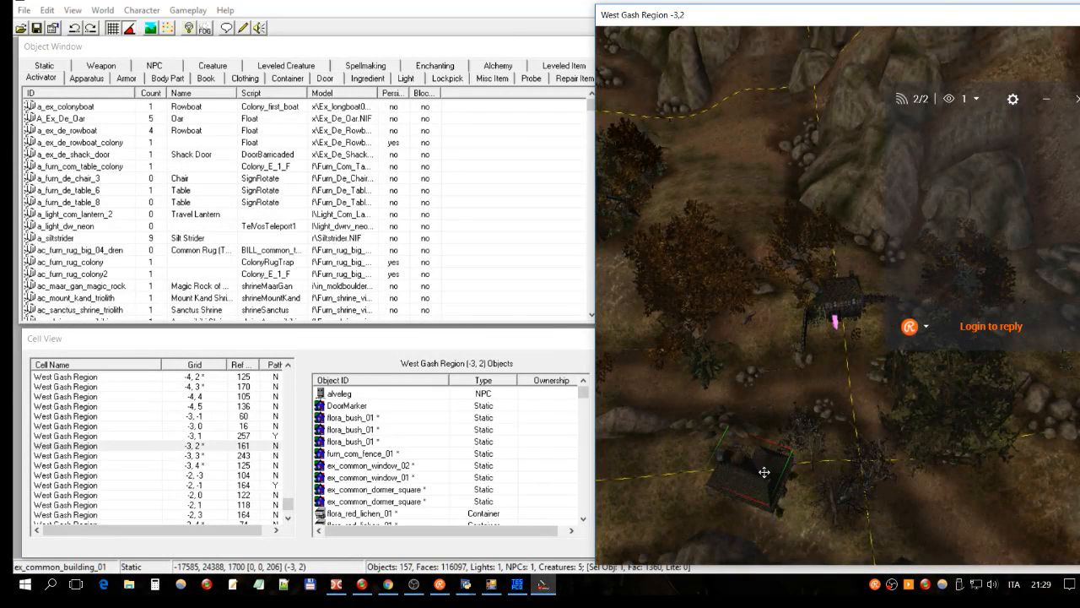
middle_click_drag(876, 322, 627, 428, "shift")
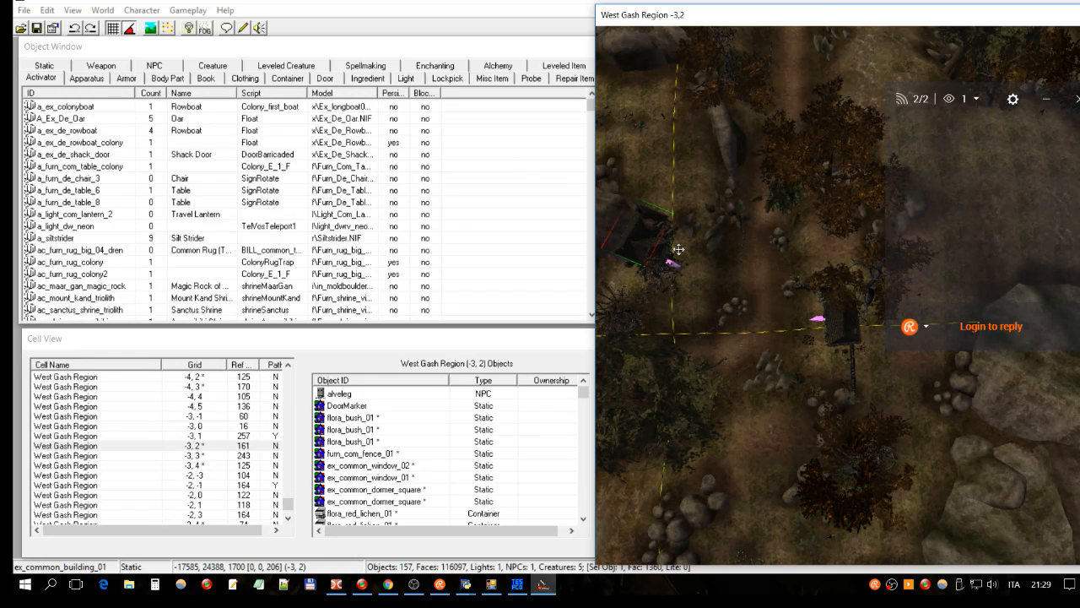
middle_click_drag(678, 250, 440, 189, "shift")
Step: Turn on brighter scene lighting and lower the view to ground level facing the house
left_click(188, 31)
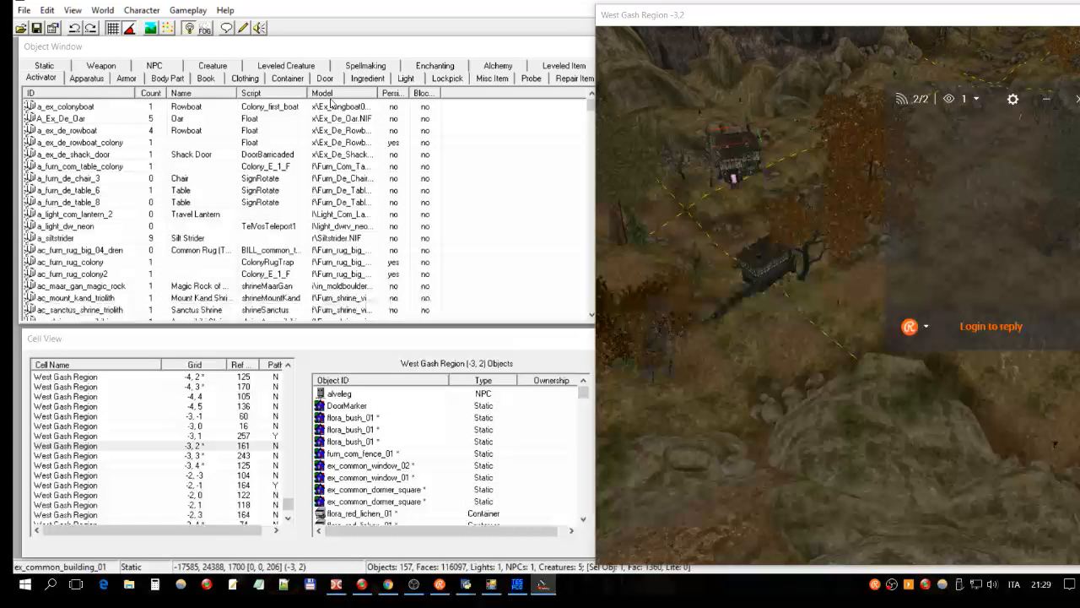
middle_click_drag(740, 226, 904, 202, "shift")
scroll(904, 201, "up", 5)
middle_click_drag(906, 315, 880, 293, "shift")
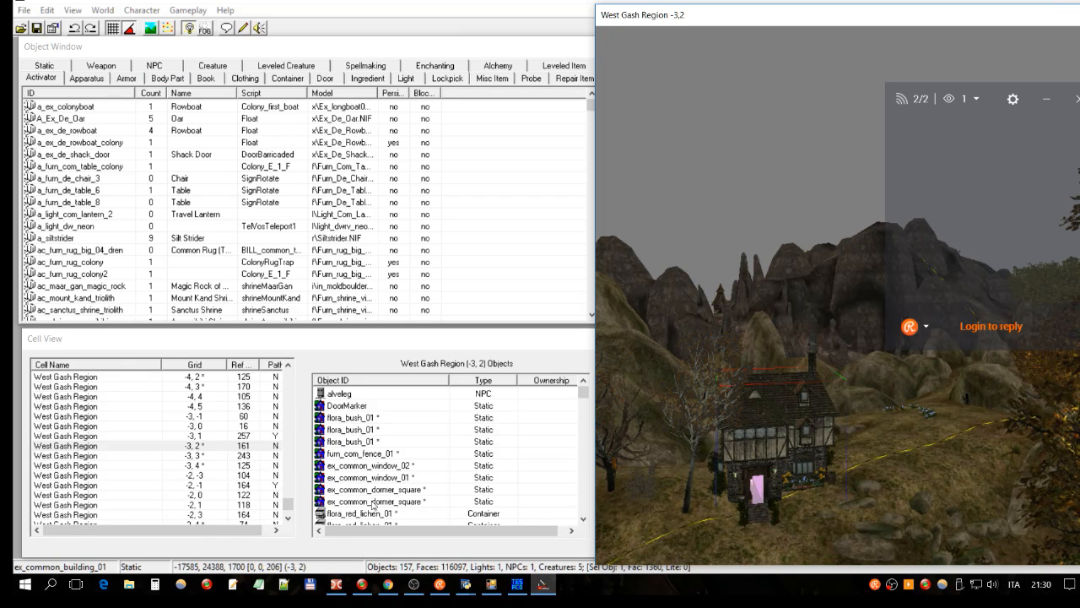
Step: In the conflict detector, select the -2,3 row pairing Adweena's Rest.esp with mel_pjm_va_weap_comp_merged.esp
left_click(518, 584)
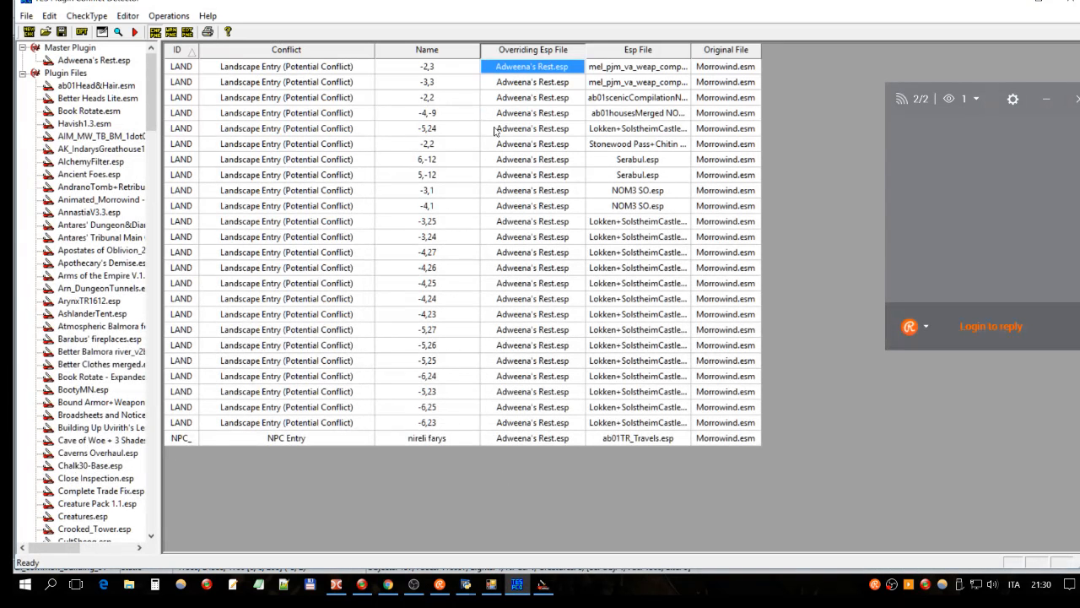
left_click(245, 68)
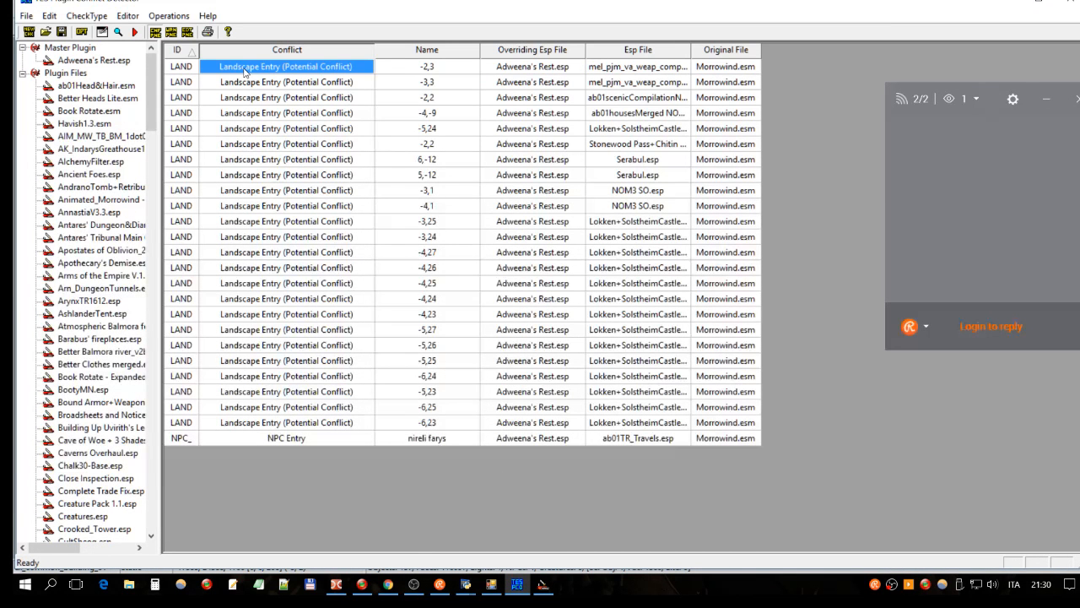
left_click(557, 68)
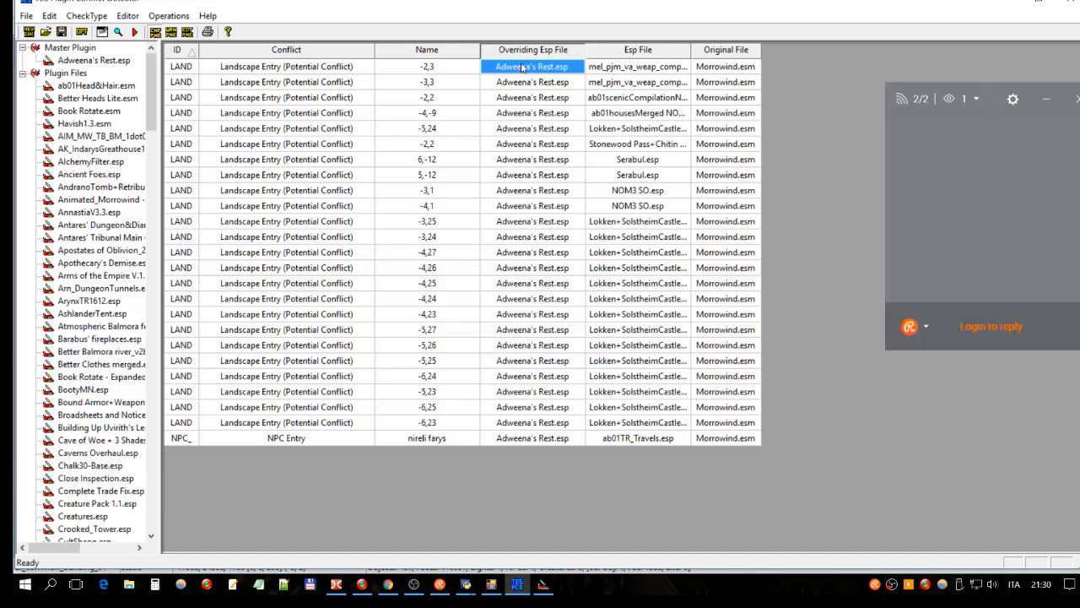
Step: View the -2,3 landscape record from Adweena's Rest.esp, close it, and return to the Construction Set
double_click(548, 69)
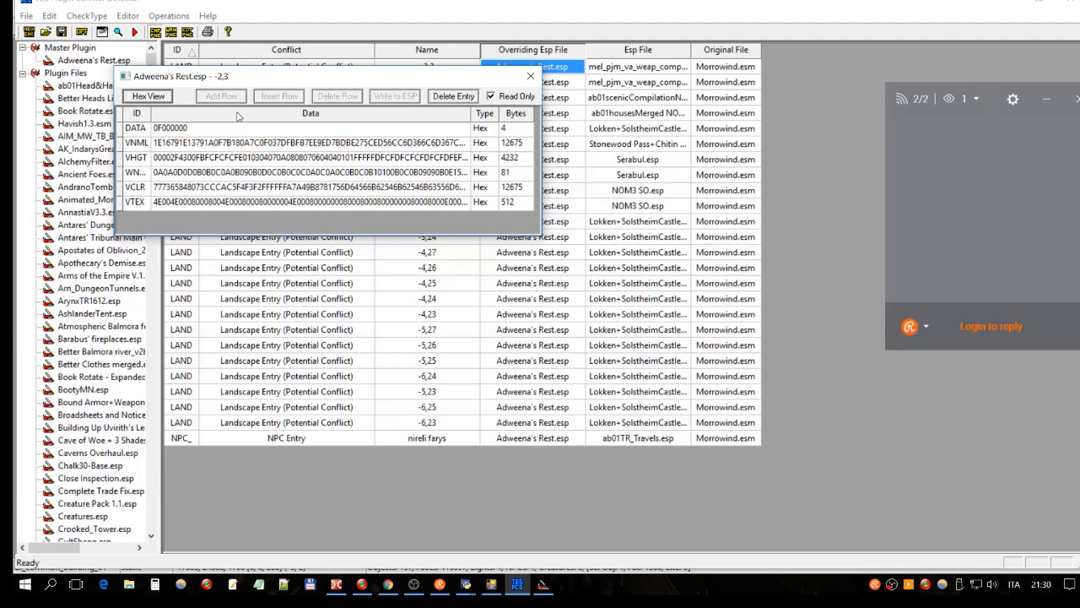
left_click(530, 77)
left_click(543, 585)
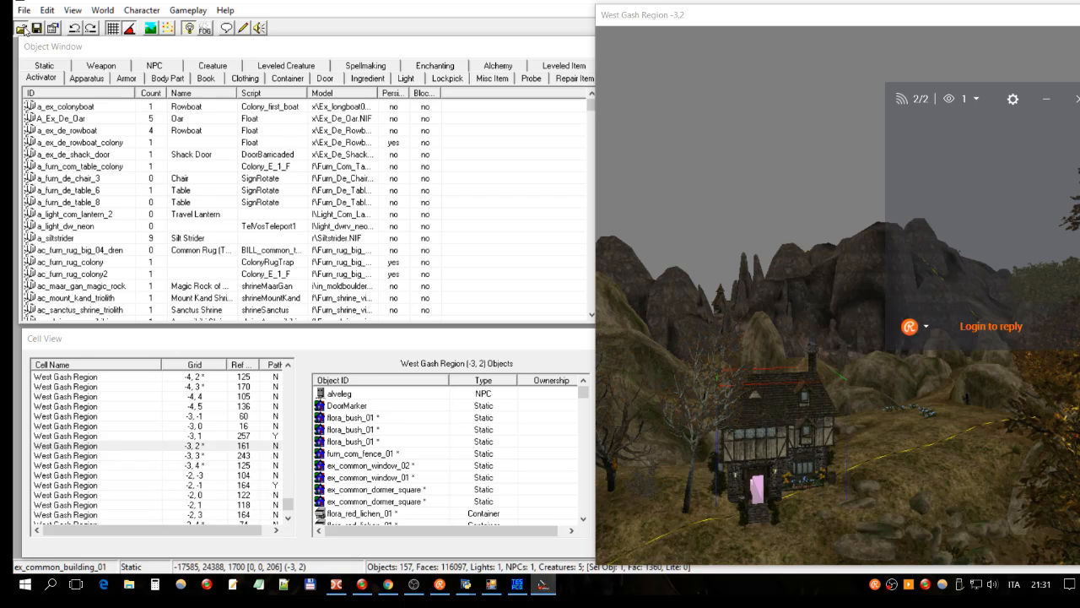
Step: In Data Files, uncheck the mel_pjm companion-weapons merge plugin
left_click(24, 29)
left_click_drag(517, 229, 519, 351)
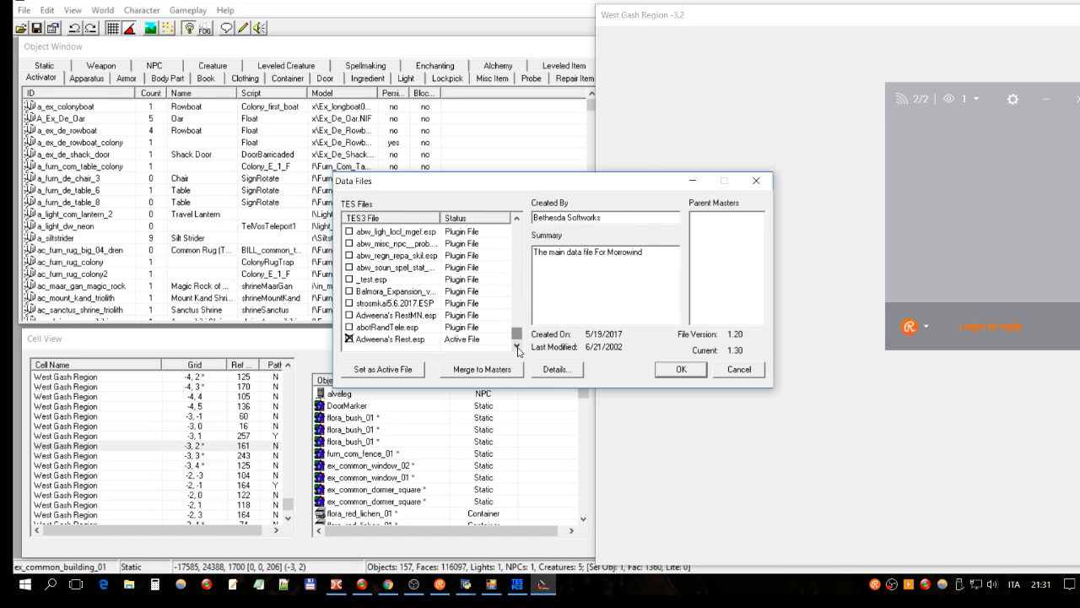
left_click(456, 339)
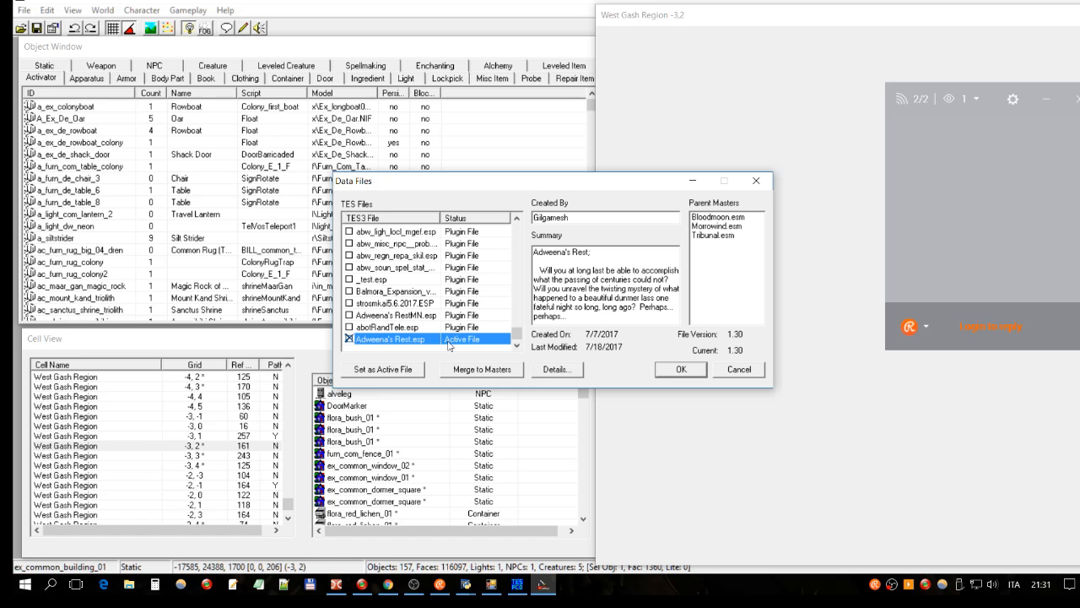
left_click_drag(516, 335, 516, 291)
left_click(364, 244)
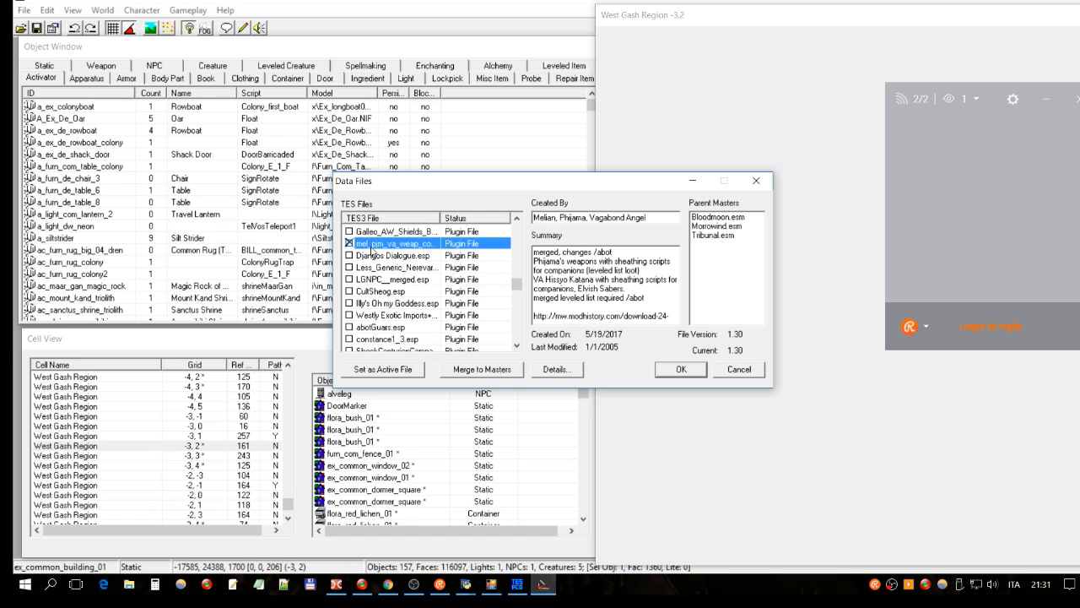
double_click(378, 245)
left_click(453, 233)
left_click(422, 244)
Step: Select Adweena's Rest.esp as the active file to show its details
left_click_drag(517, 286, 521, 348)
left_click(455, 339)
left_click(452, 328)
left_click(456, 339)
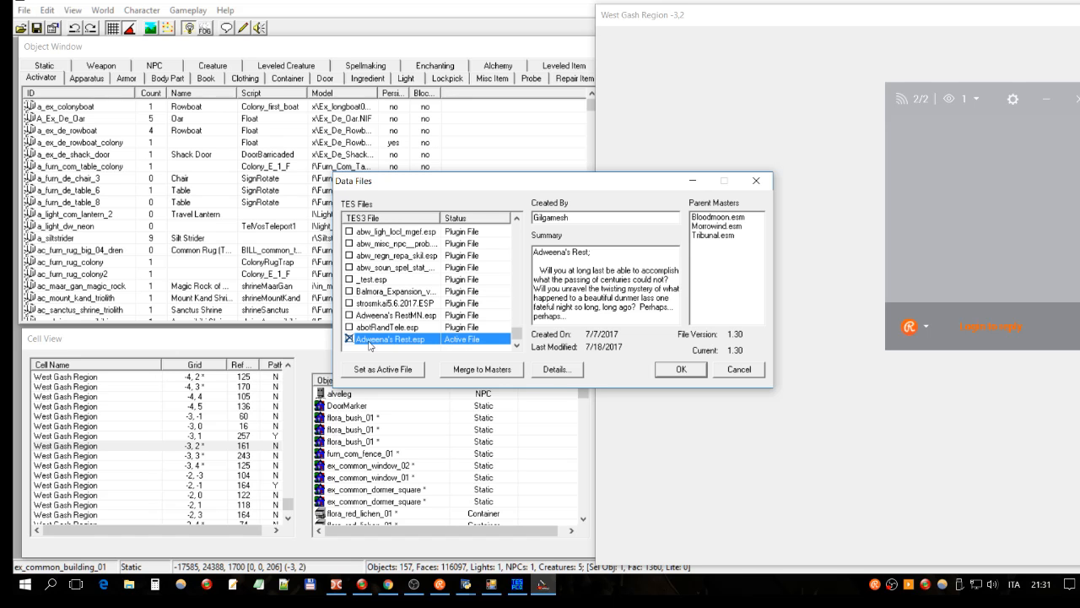
left_click(398, 329)
left_click(380, 339)
Step: Open Adweena's Rest.esp file details, widen the ID column and sort the records by ID
left_click(557, 371)
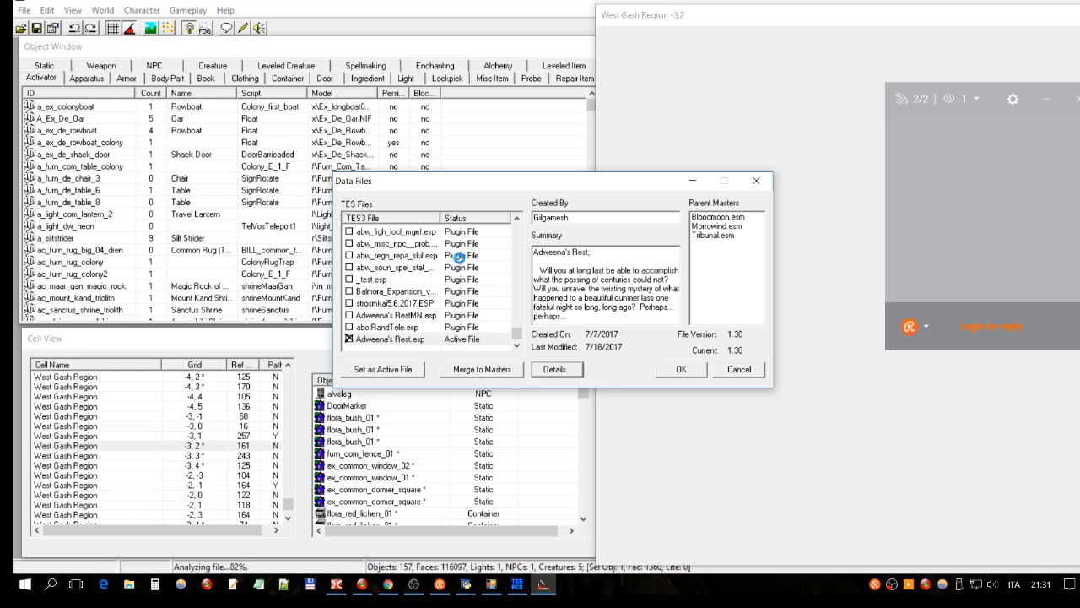
left_click_drag(463, 54, 384, 30)
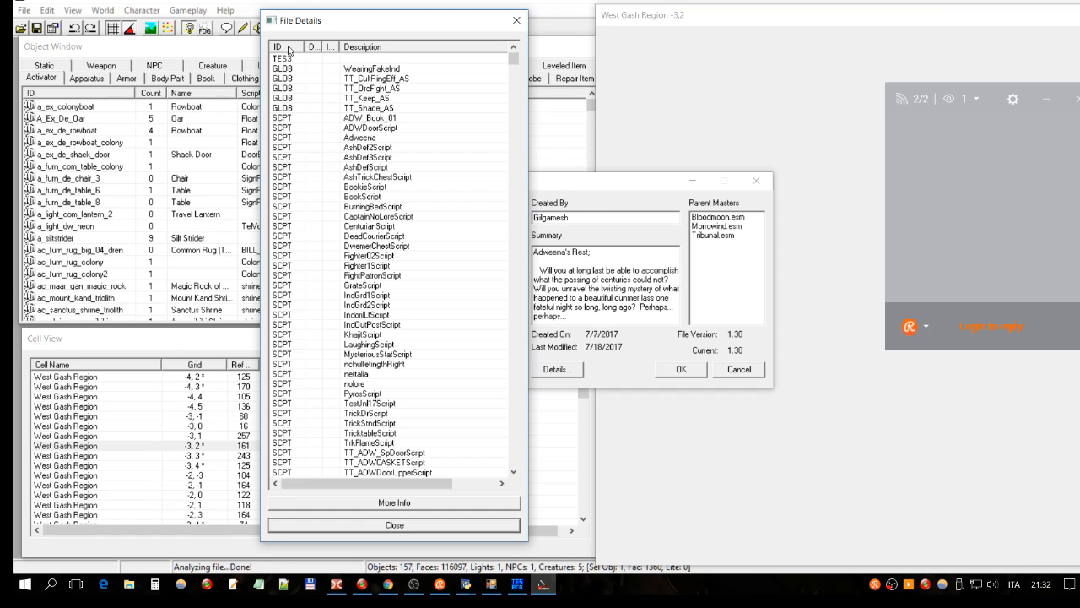
left_click_drag(304, 44, 314, 44)
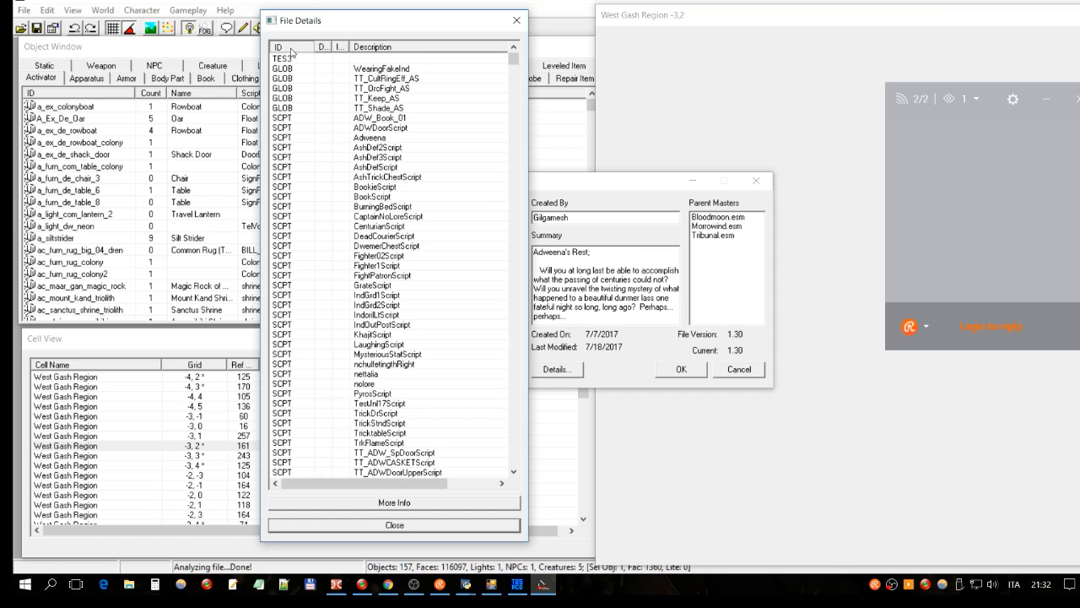
left_click(290, 48)
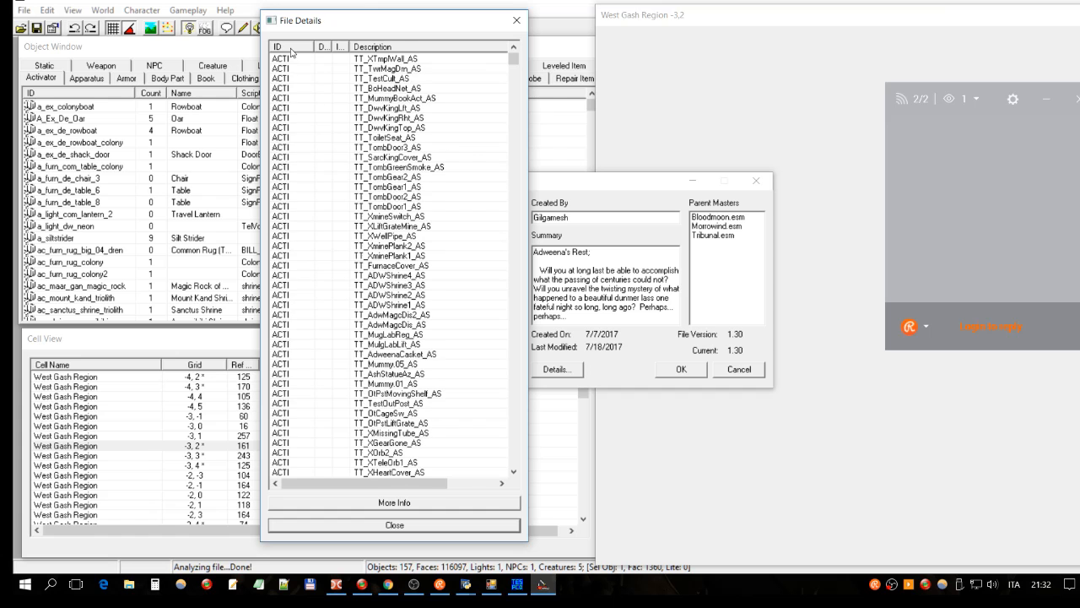
left_click_drag(513, 61, 512, 83)
left_click(391, 207)
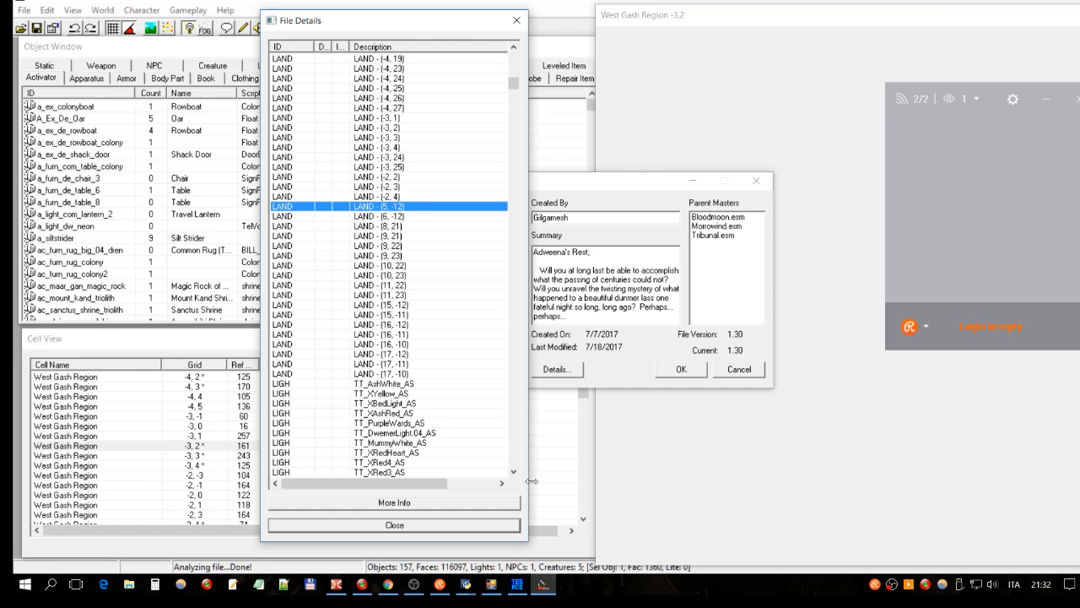
Step: Compare against the conflict report and locate the LAND (-2, 3) and (-2, 2) records
left_click(518, 584)
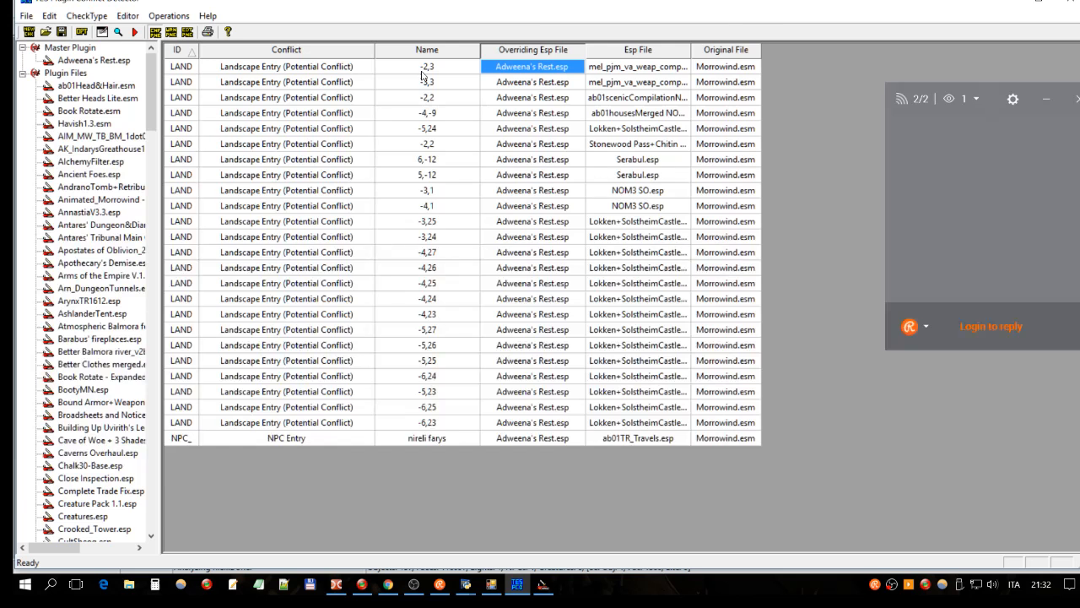
left_click(542, 584)
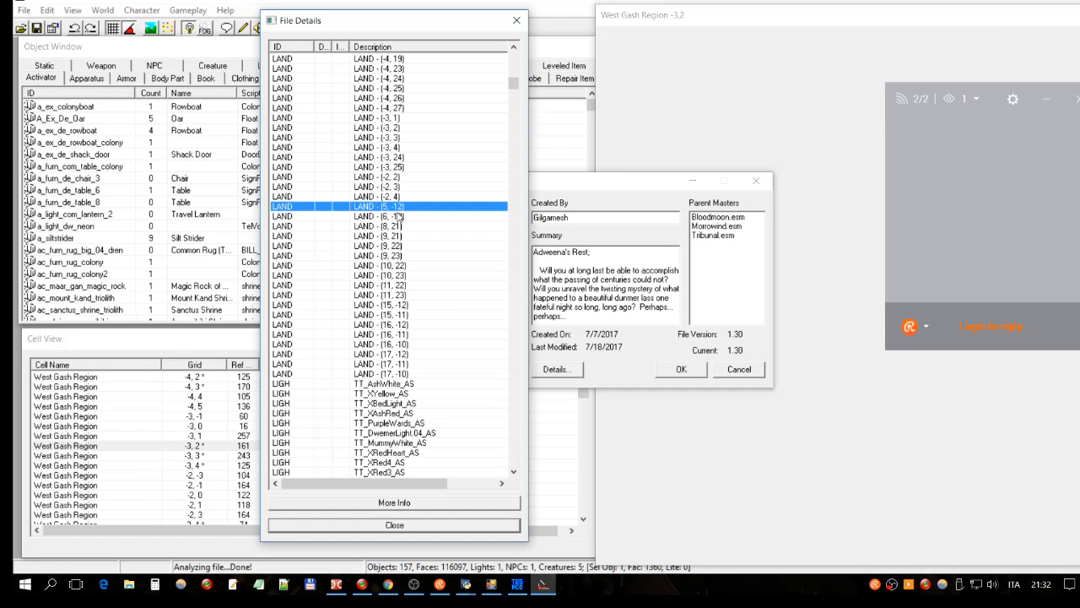
scroll(398, 87, "up", 9)
scroll(438, 178, "down", 4)
left_click(409, 335)
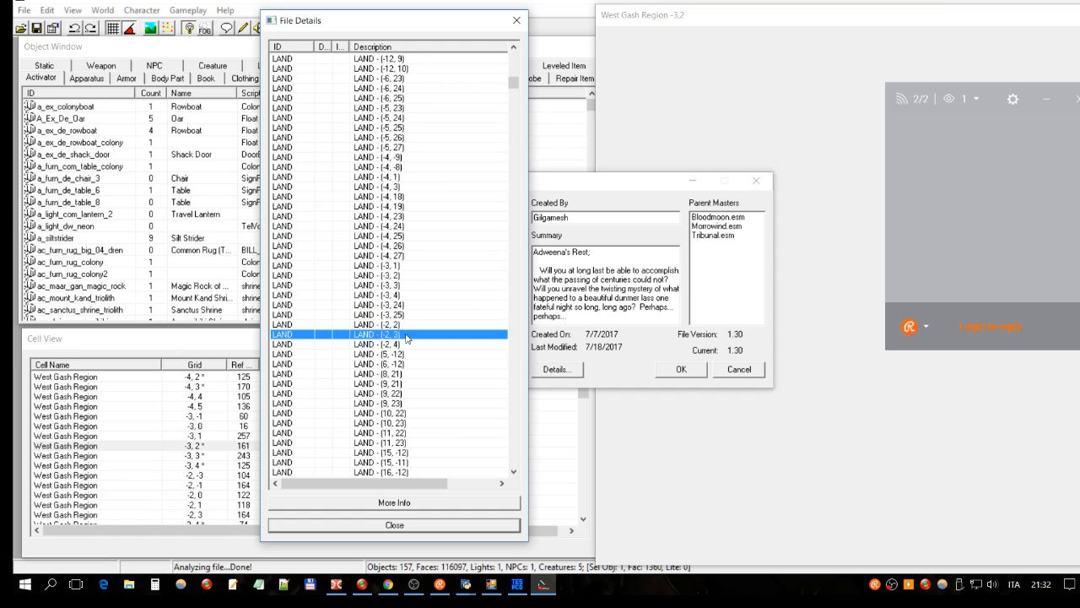
left_click(390, 325)
Step: Mark the LAND (-2, 3) record as ignored, confirming with Sì
left_click(395, 346)
left_click(393, 335)
left_click(390, 324)
left_click(387, 335)
left_click(384, 325)
left_click(396, 335)
left_click(412, 325)
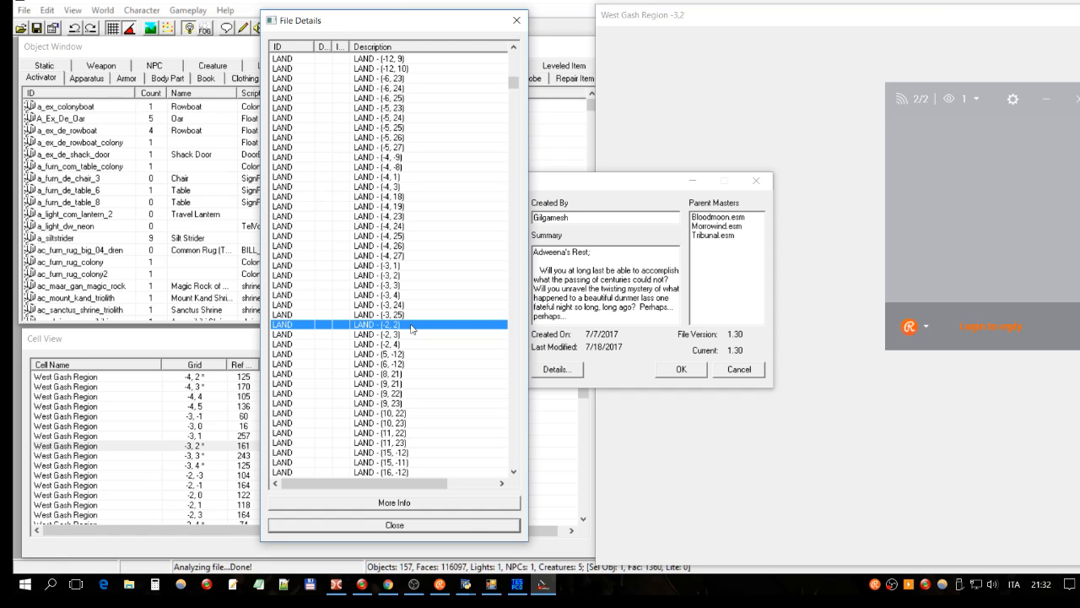
left_click(412, 335)
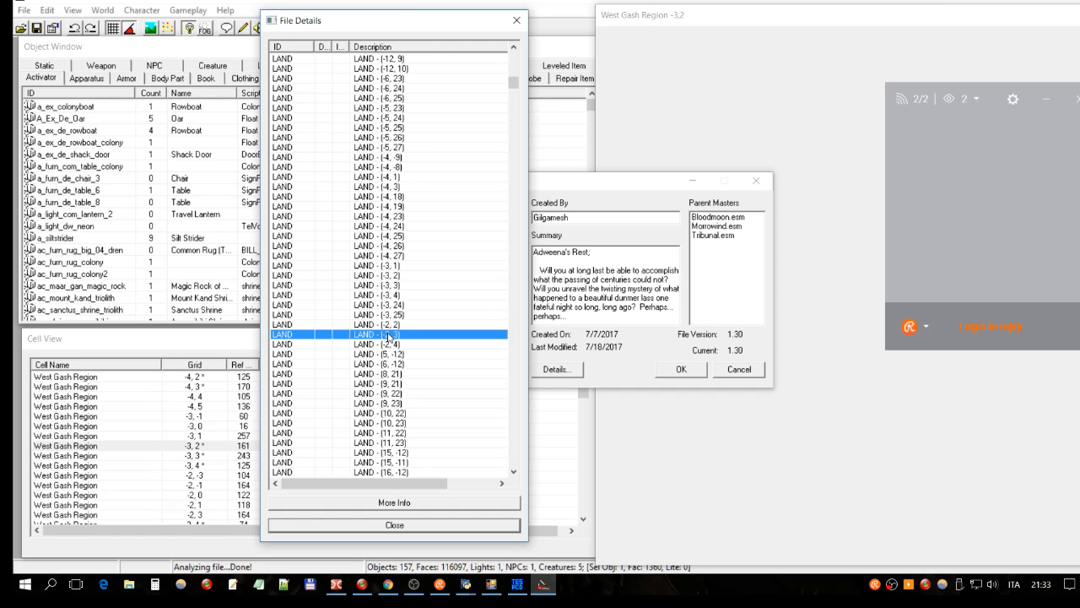
double_click(388, 335)
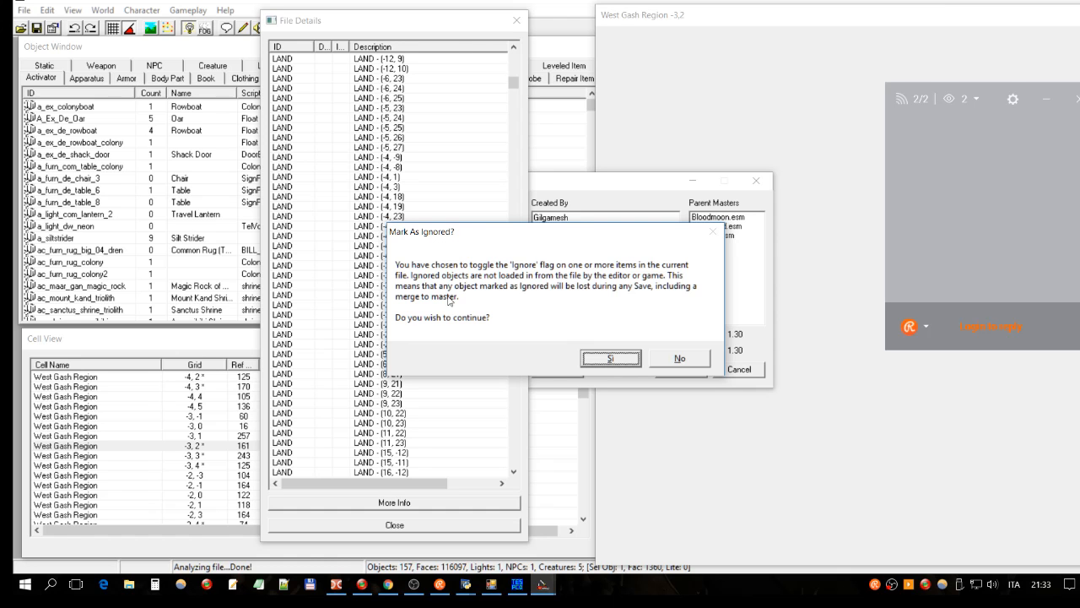
left_click(613, 361)
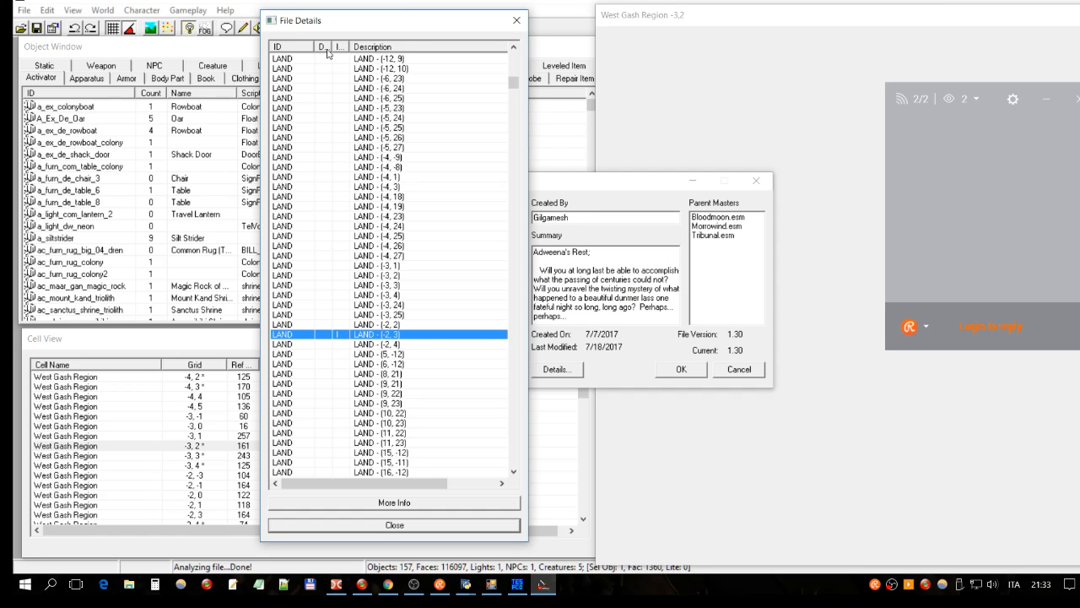
Step: Widen the Ignored column to confirm the flag on LAND (-2, 3)
double_click(351, 47)
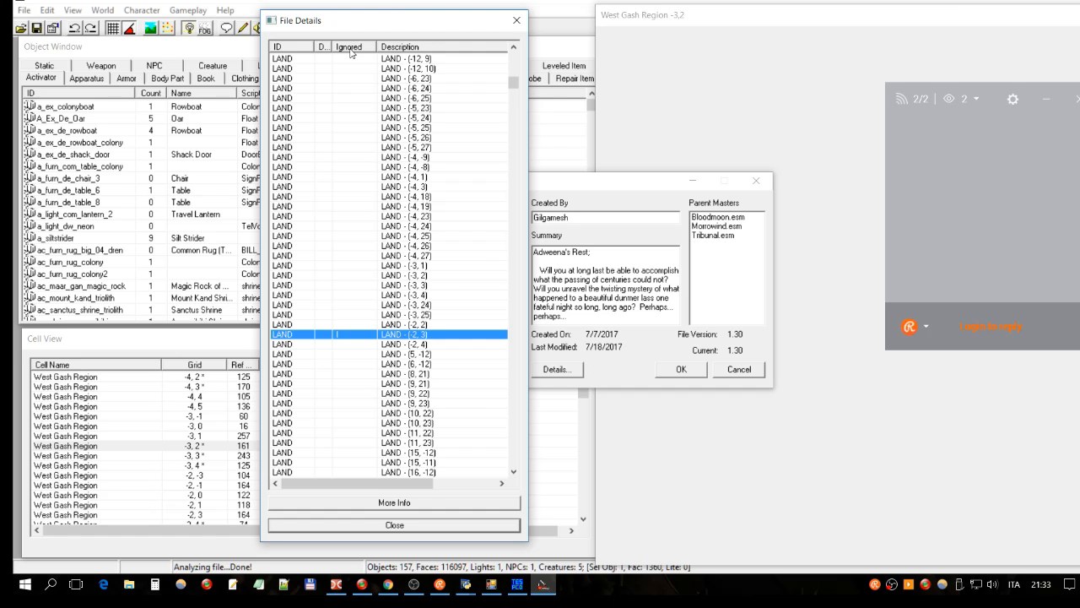
left_click(376, 325)
left_click(335, 337)
Step: Close File Details and load Adweena's Rest.esp as the active plugin
left_click(371, 531)
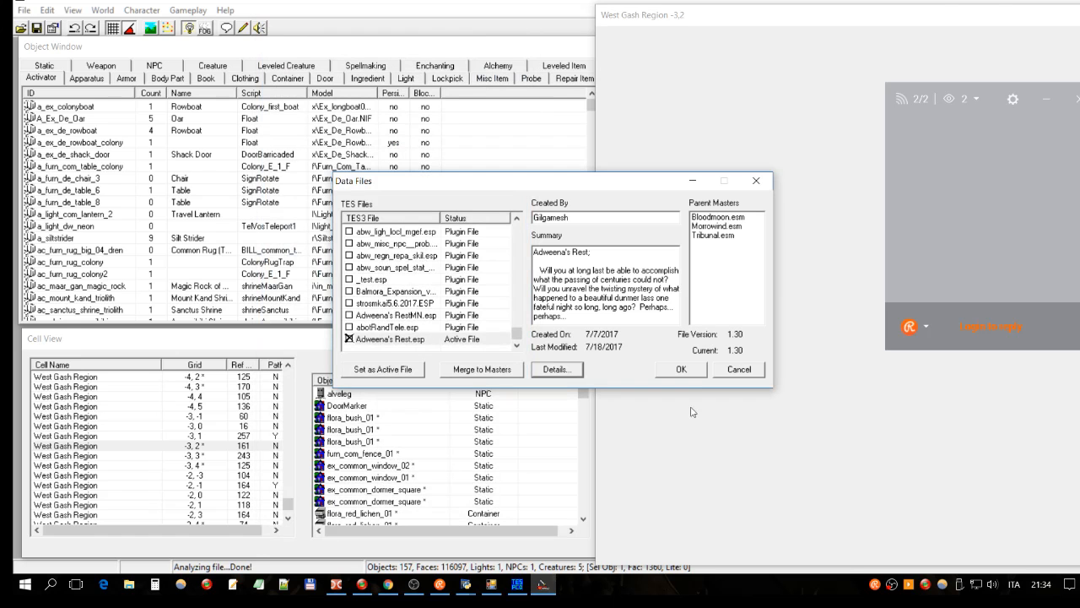
left_click(693, 371)
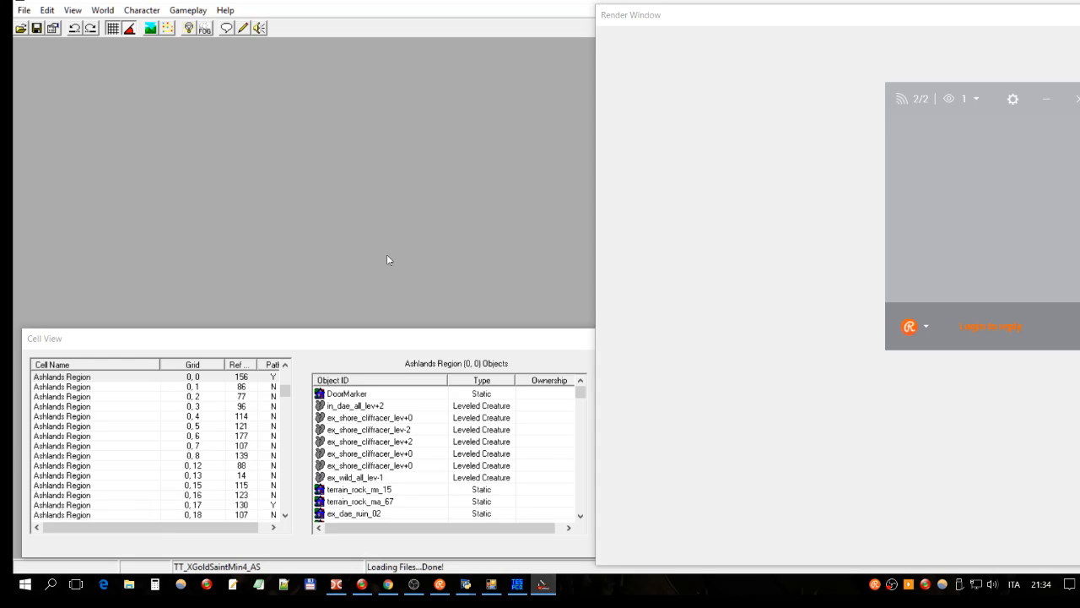
Step: Save Adweena's Rest.esp with the ignored land record and switch to Wrye Mash
left_click(37, 29)
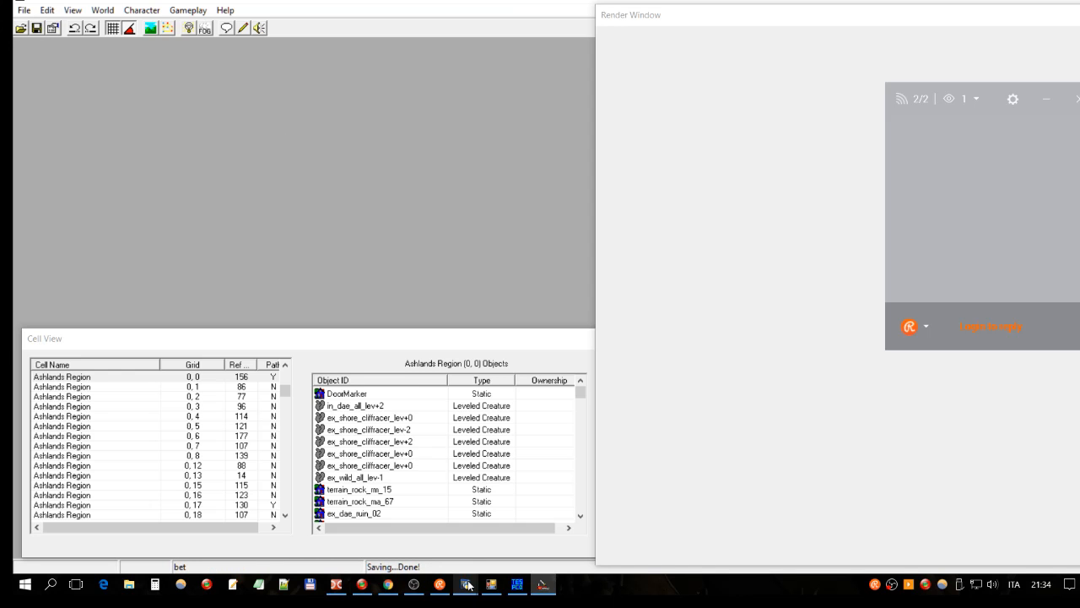
mouse_move(467, 584)
left_click(525, 545)
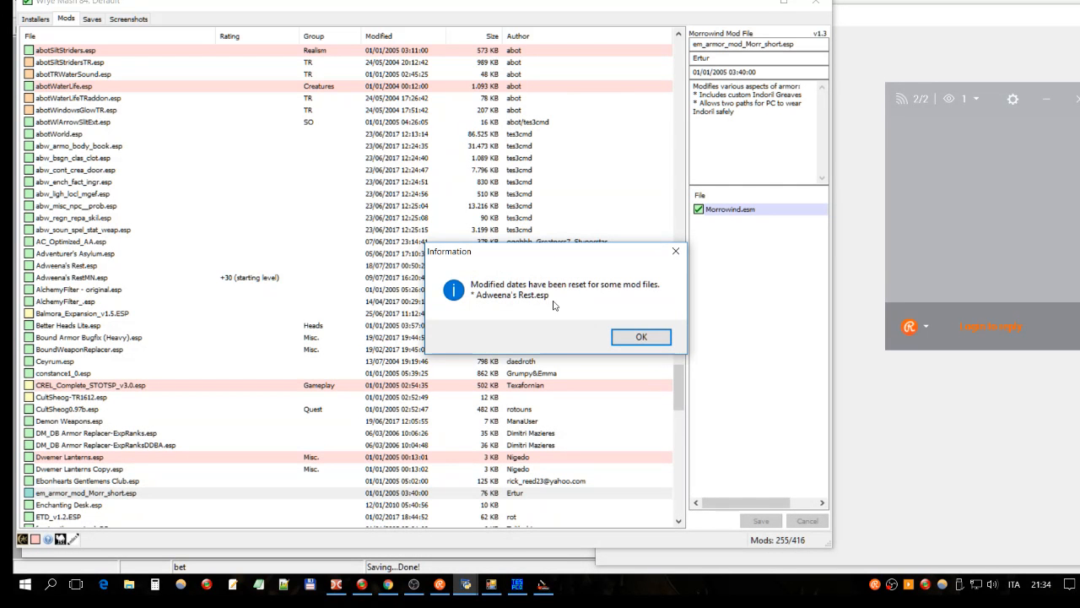
Step: Dismiss the modified-dates notice and reverse the Mods list's file-name order
left_click(633, 339)
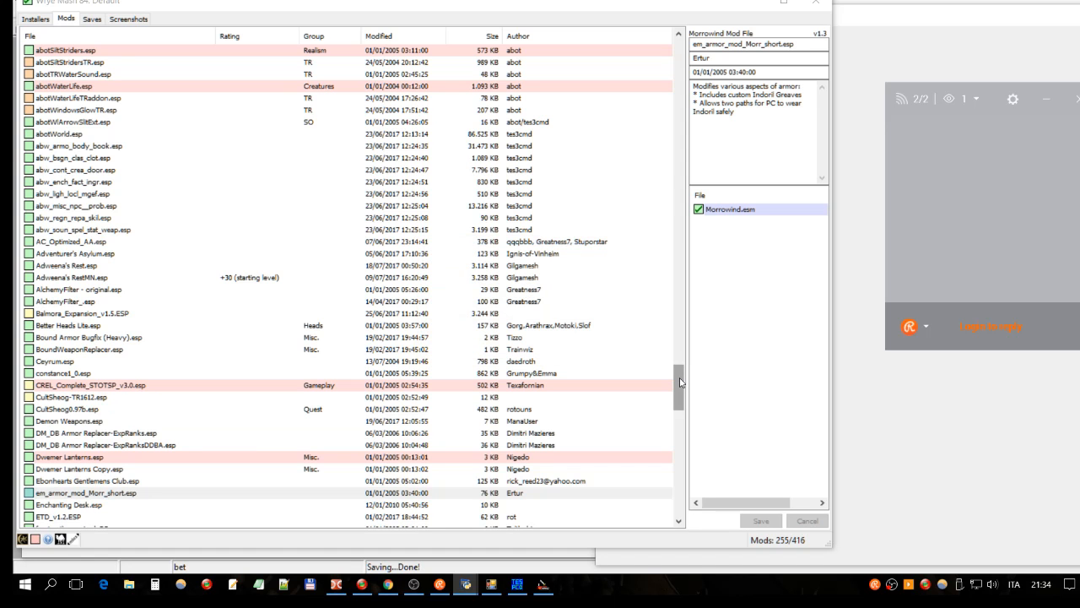
left_click_drag(680, 382, 675, 411)
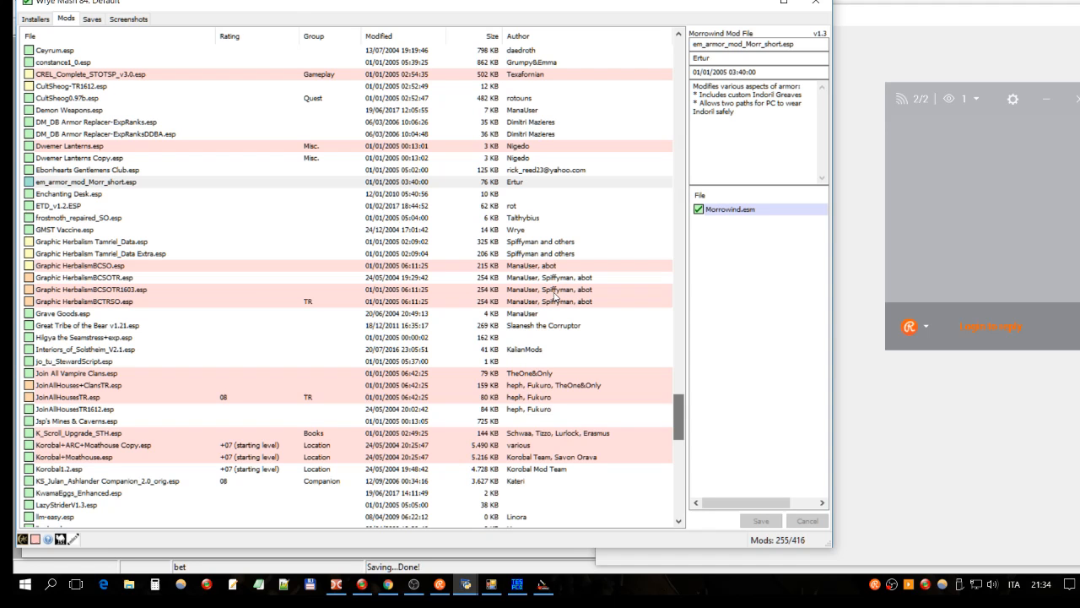
left_click(170, 38)
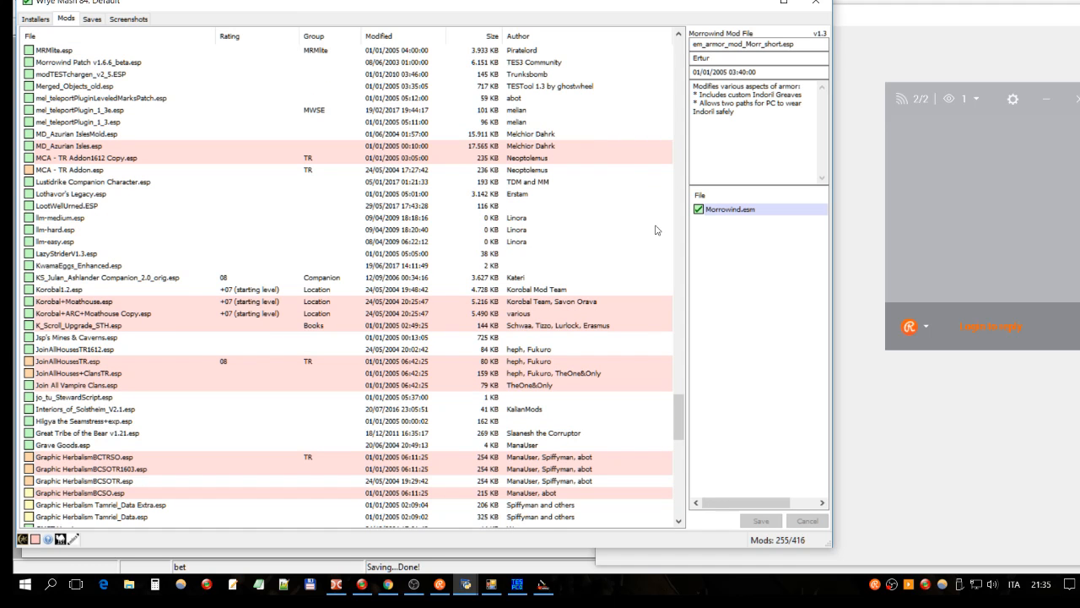
left_click_drag(679, 413, 680, 444)
left_click(156, 254)
left_click(146, 266)
left_click(143, 278)
left_click(139, 269)
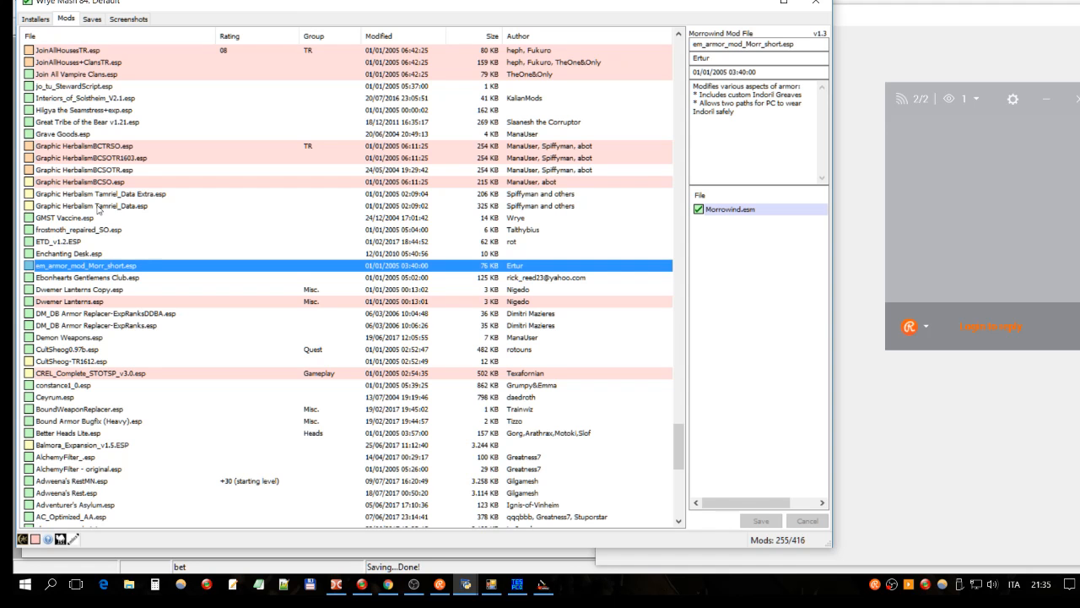
Step: Sort the Mods list by file name ascending and show Adweena's Rest.esp details
left_click(126, 37)
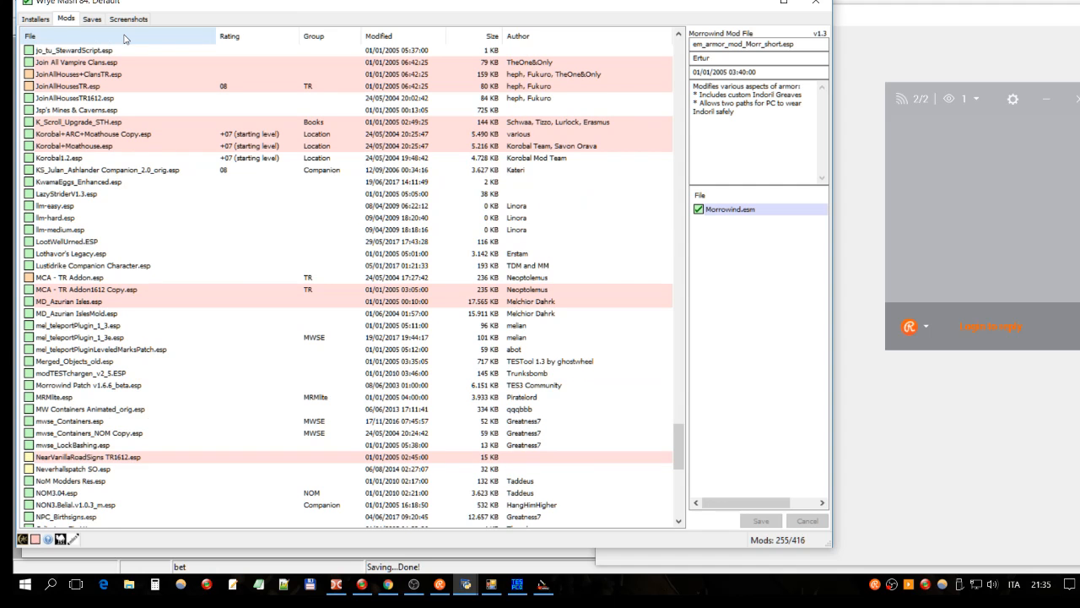
scroll(157, 186, "up", 4)
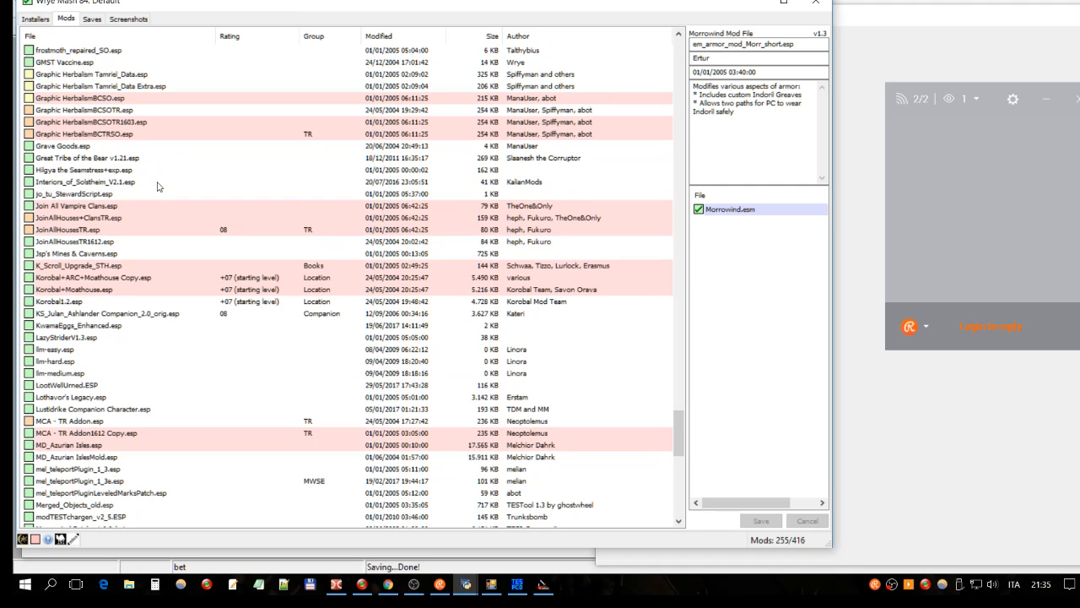
scroll(157, 185, "up", 12)
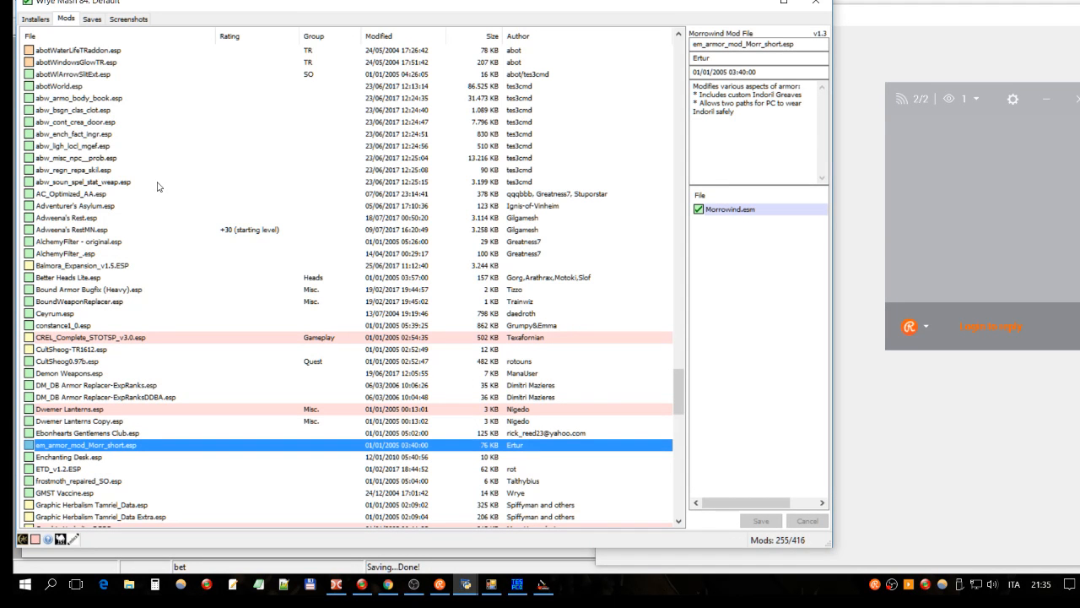
left_click(123, 205)
left_click(100, 219)
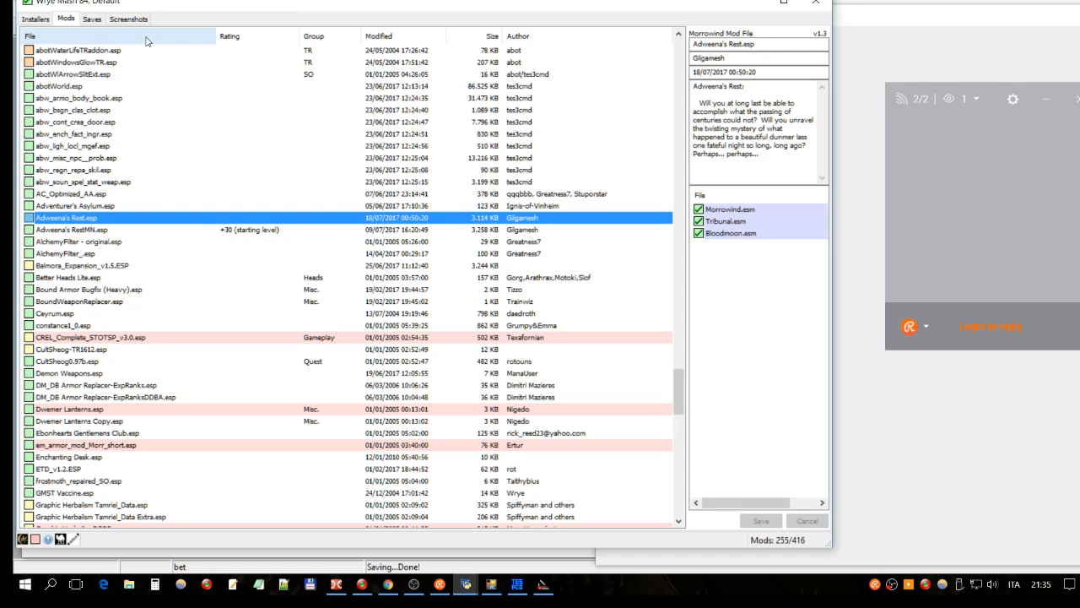
Step: Run tes3cmd header --synchronize --hide-backups on Adweena's Rest.esp, then bring up Total Commander
right_click(95, 217)
scroll(95, 218, "up", 1)
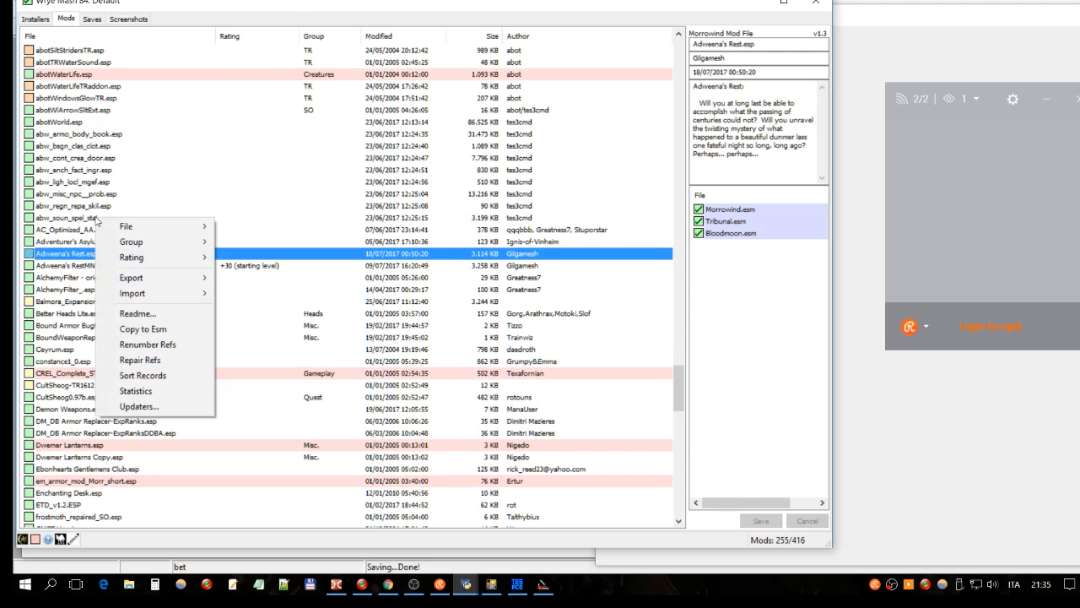
left_click(77, 261)
left_click(106, 255)
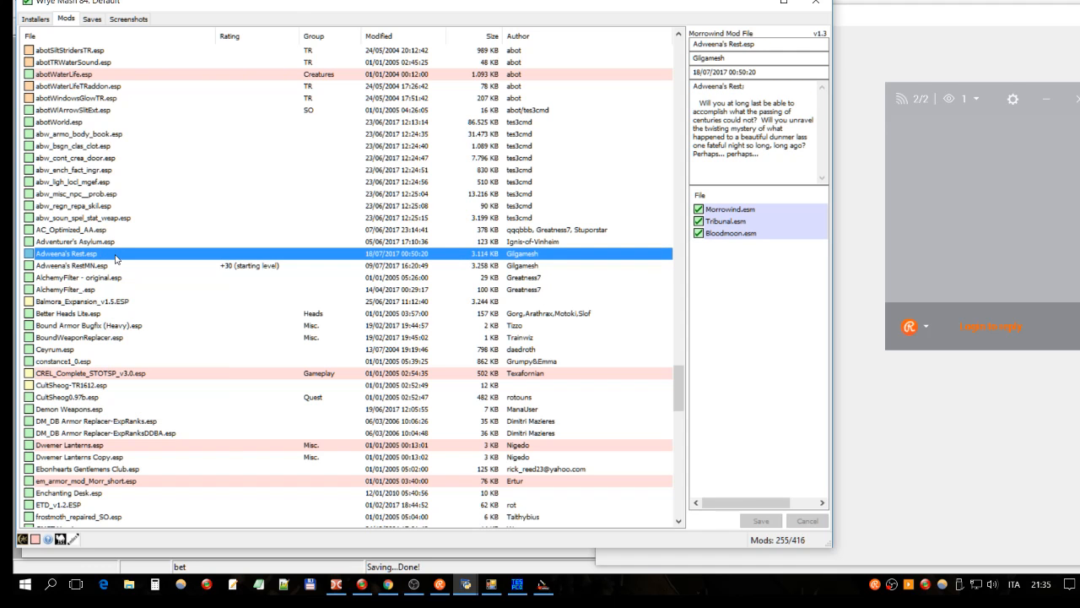
right_click(116, 258)
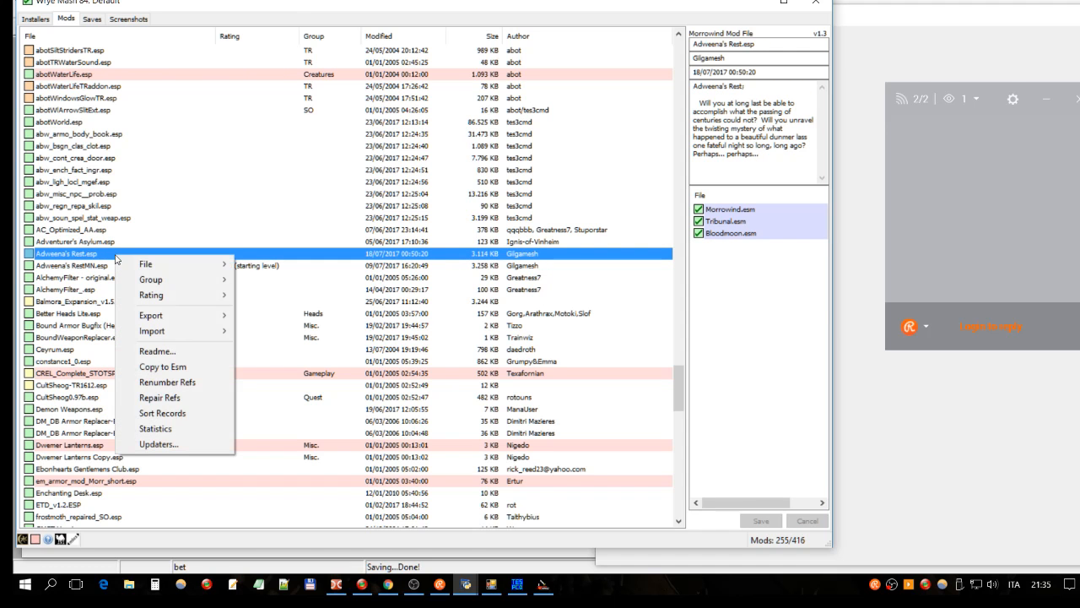
mouse_move(148, 263)
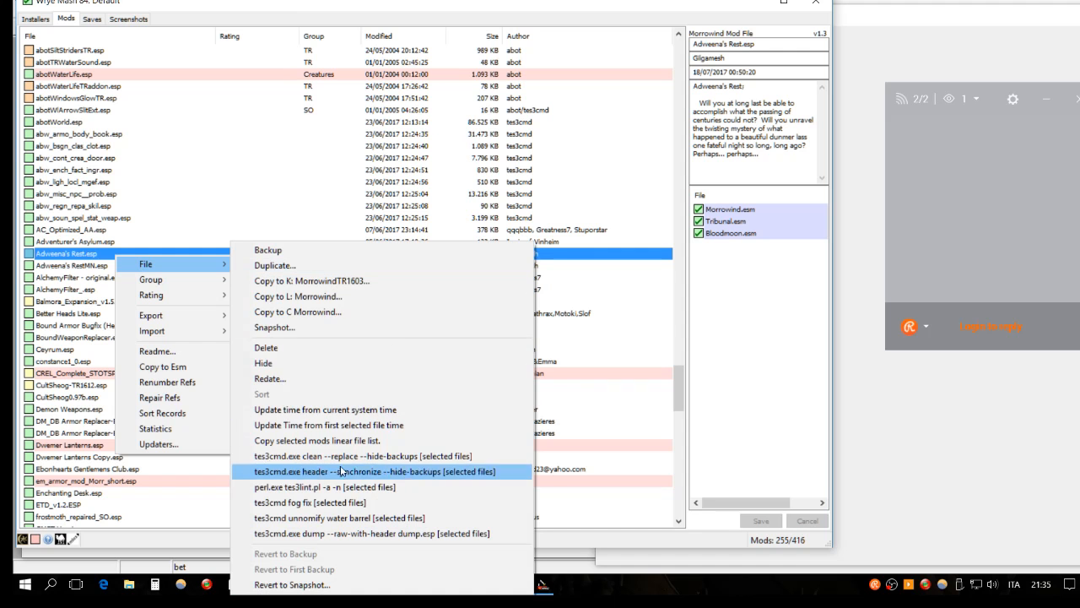
left_click(152, 4)
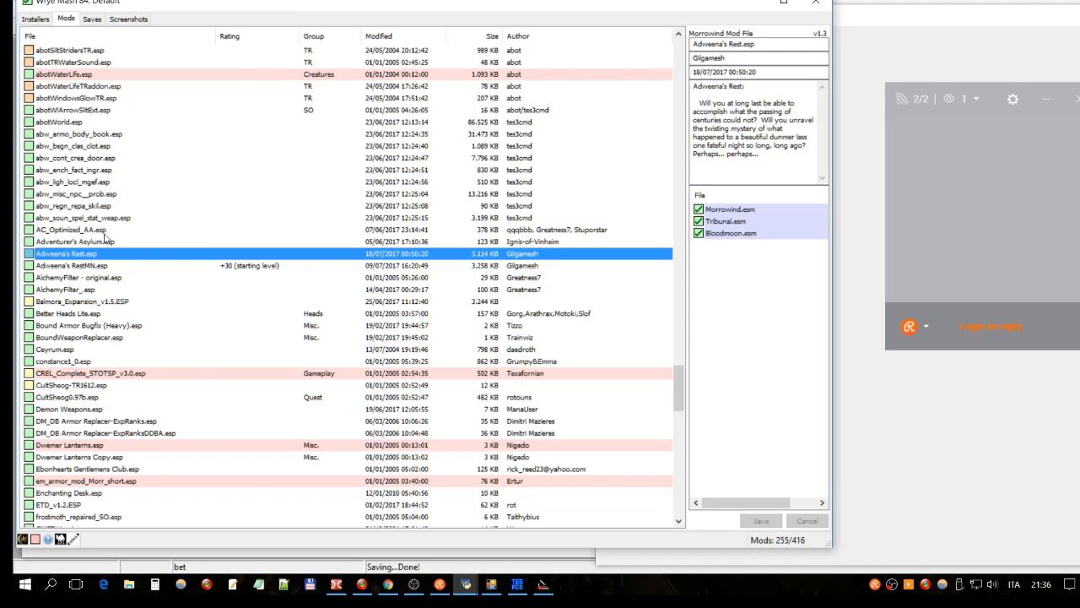
right_click(82, 257)
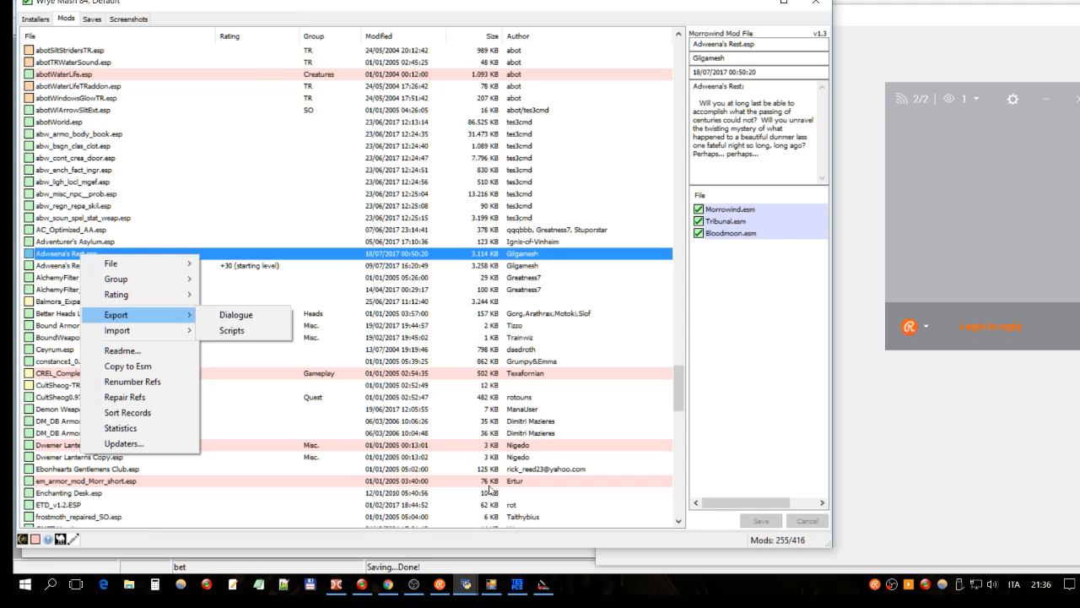
left_click(341, 587)
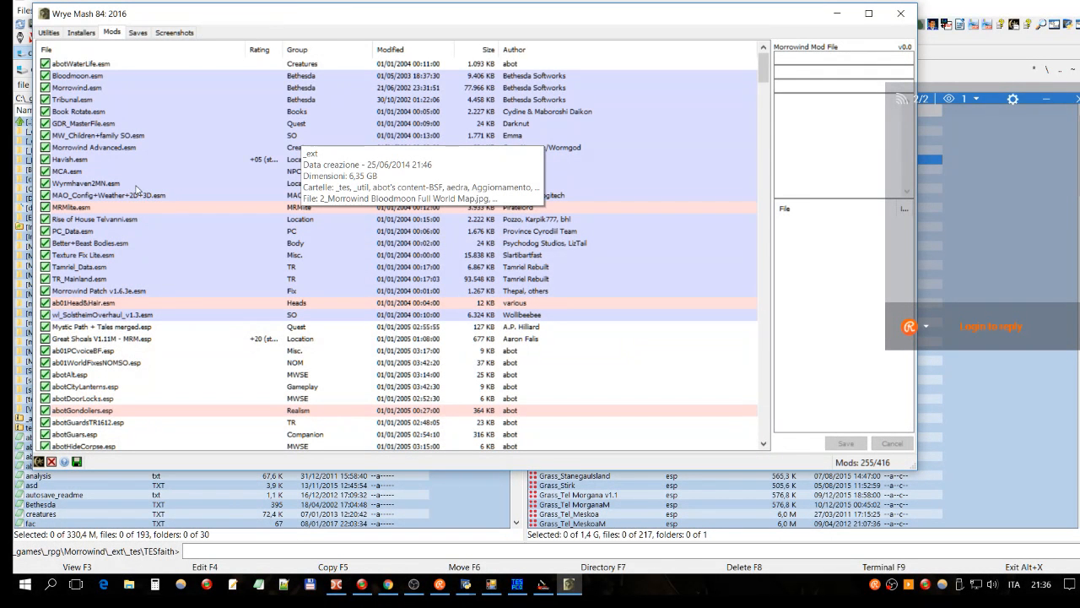
scroll(135, 190, "down", 1)
right_click(135, 50)
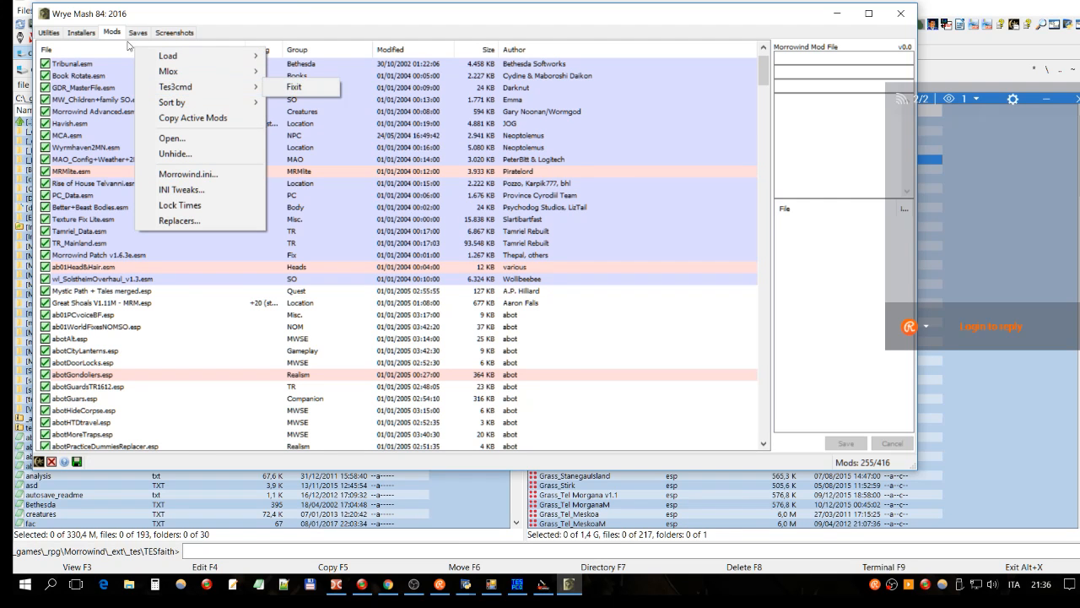
mouse_move(141, 53)
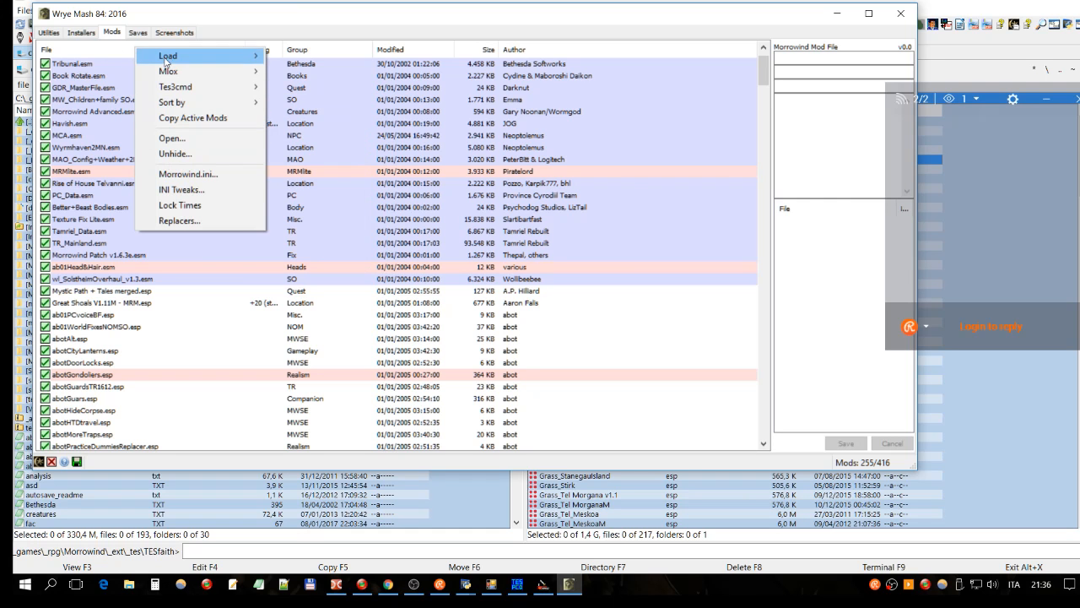
mouse_move(188, 91)
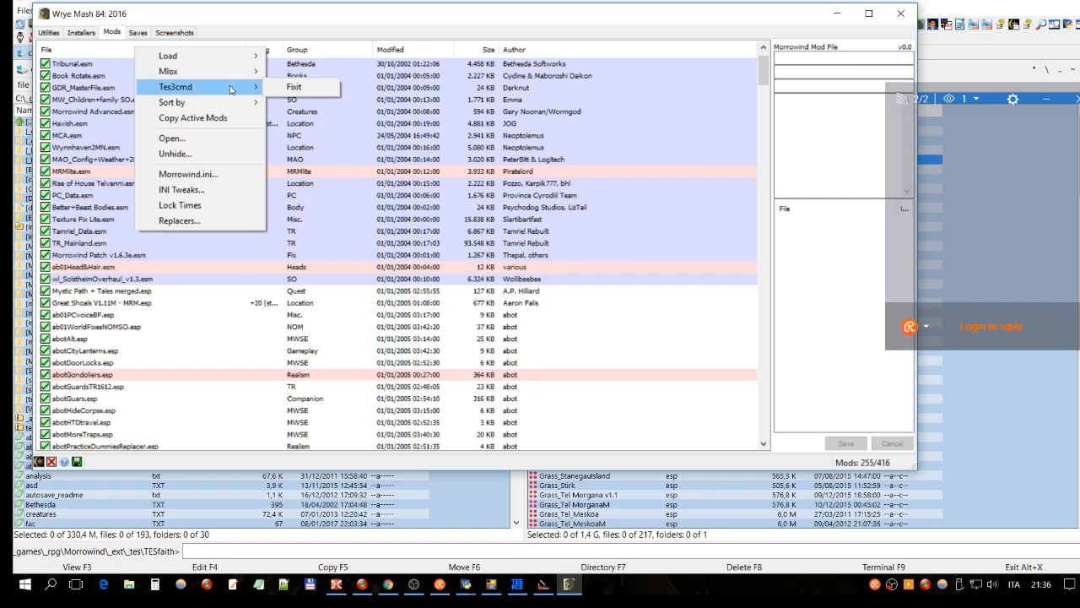
left_click(76, 244)
left_click(105, 50)
left_click(104, 53)
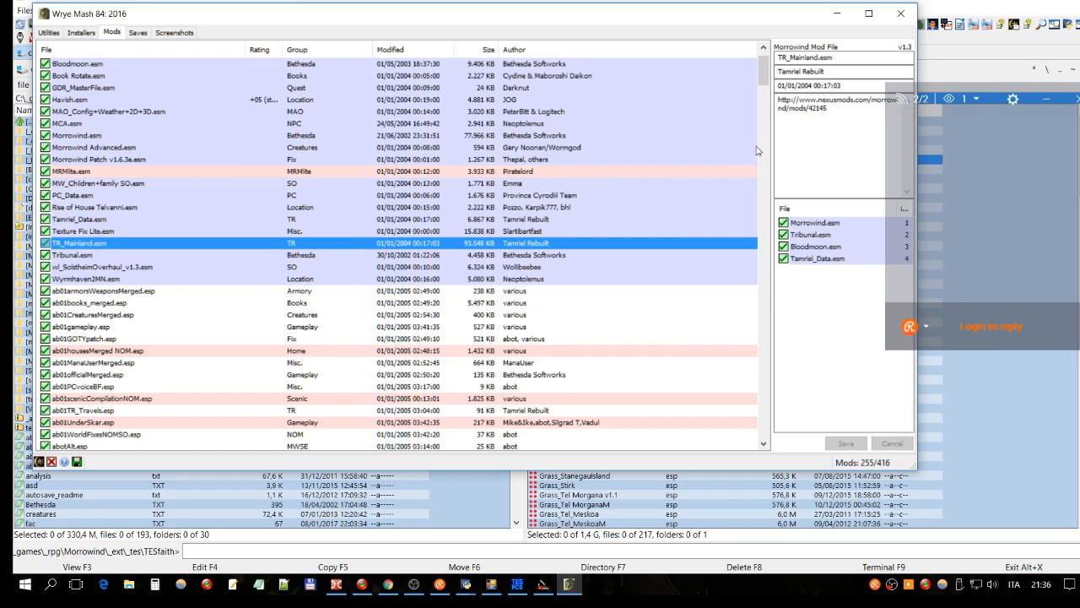
left_click_drag(759, 79, 659, 333)
left_click_drag(763, 102, 713, 320)
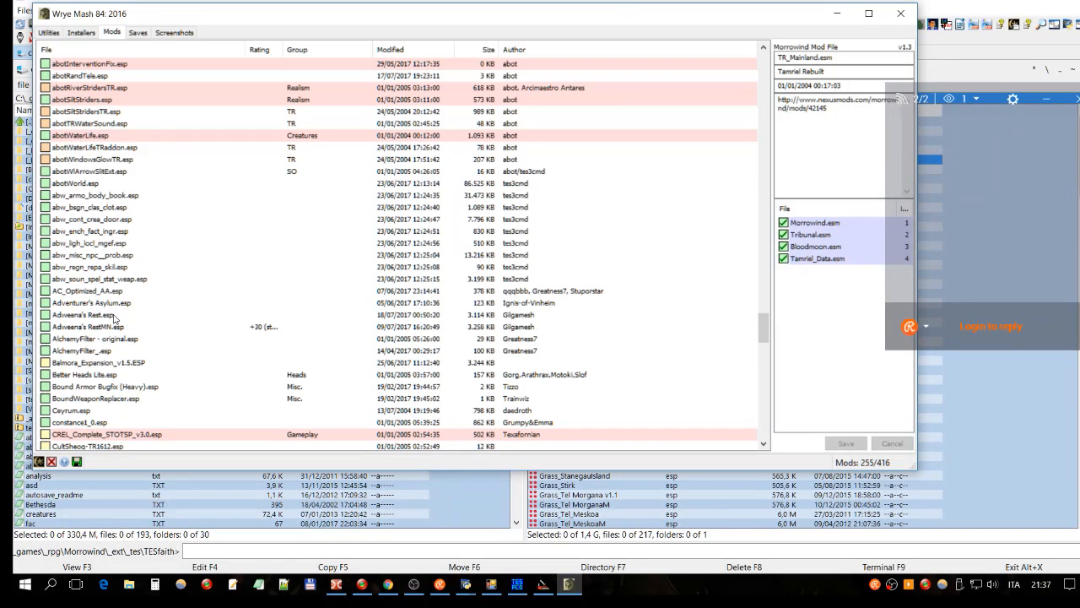
left_click(114, 314)
right_click(114, 318)
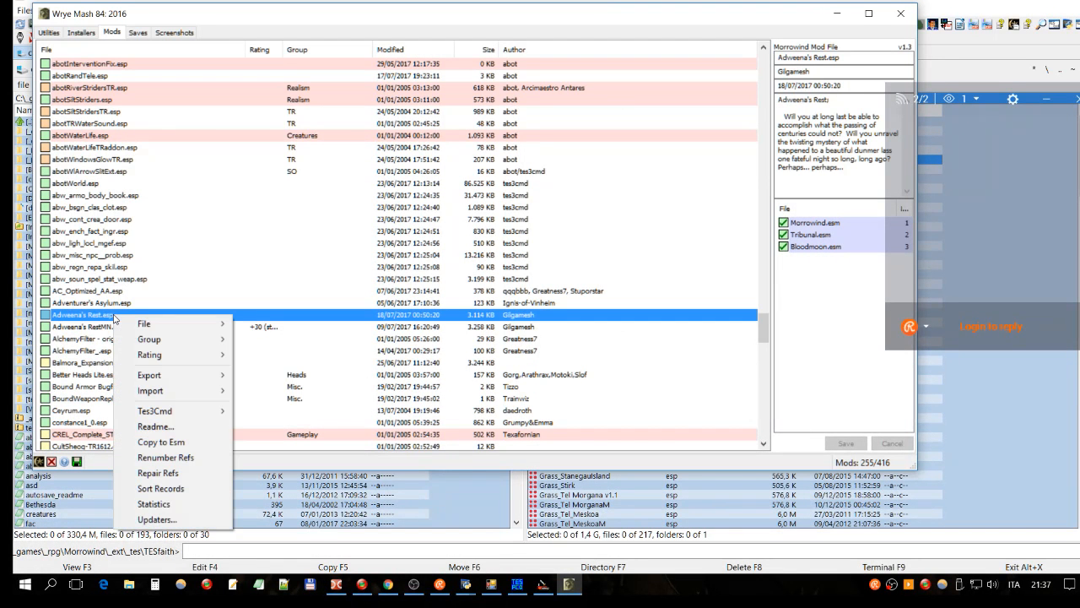
mouse_move(180, 412)
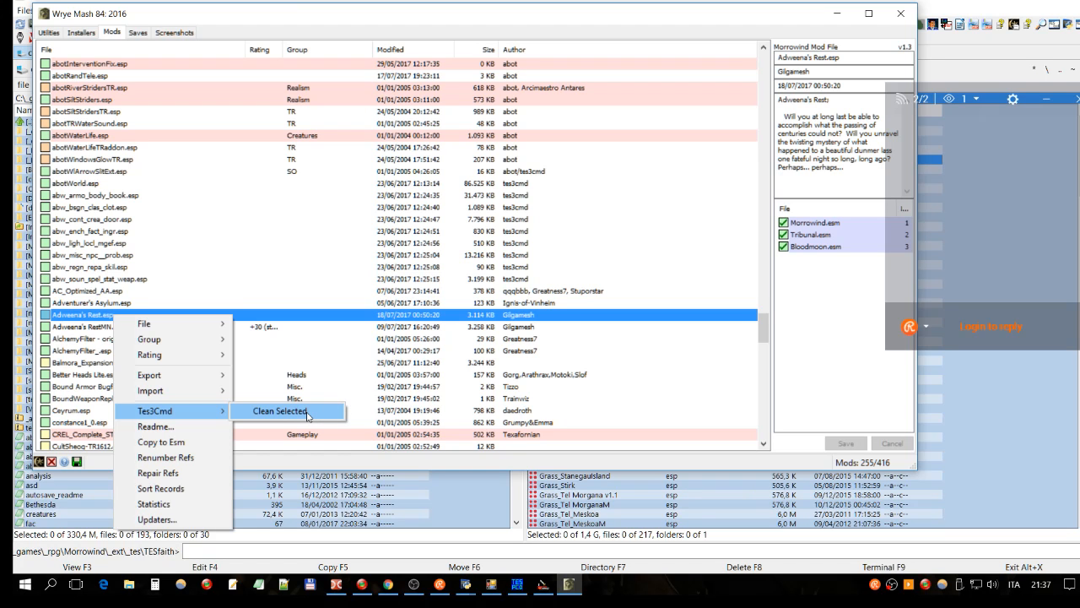
mouse_move(169, 327)
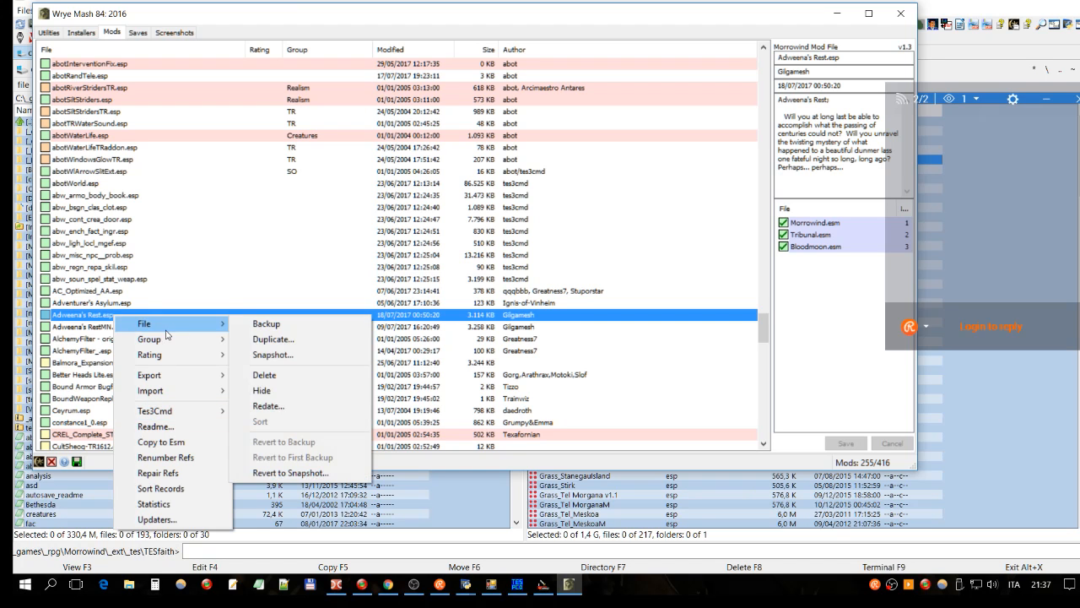
left_click(902, 17)
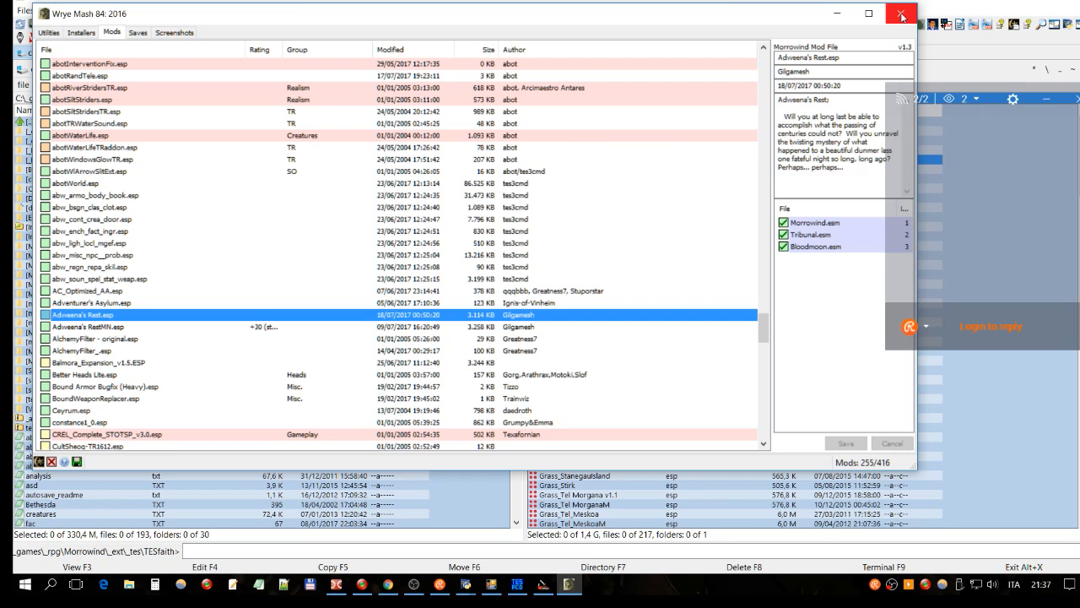
left_click(902, 17)
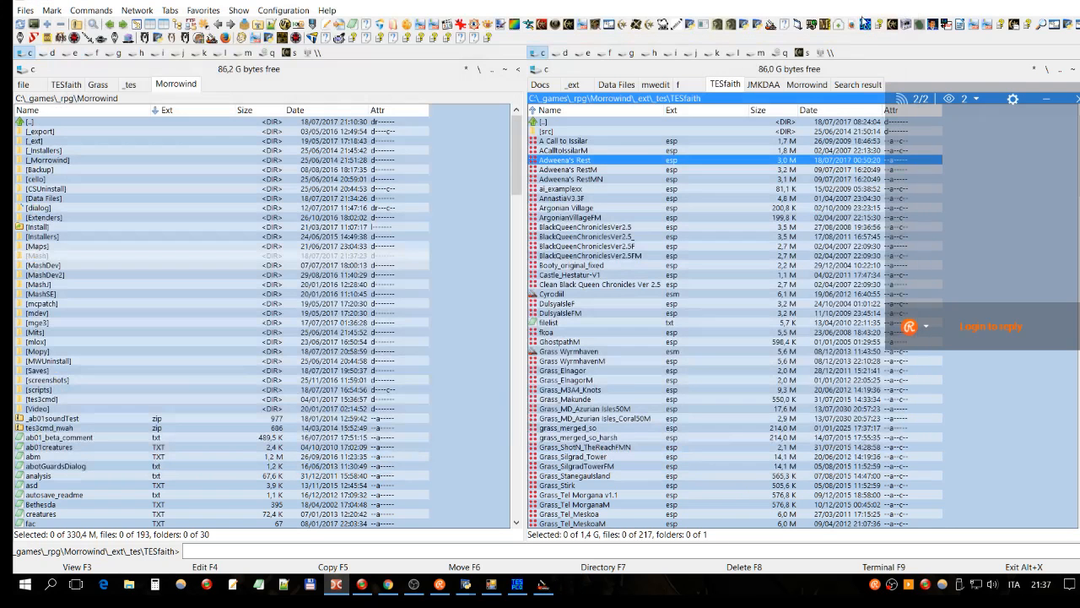
Step: Back in Wrye Mash, run 'tes3cmd.exe clean --replace --hide-backups' on Adweena's Rest.esp
left_click(466, 584)
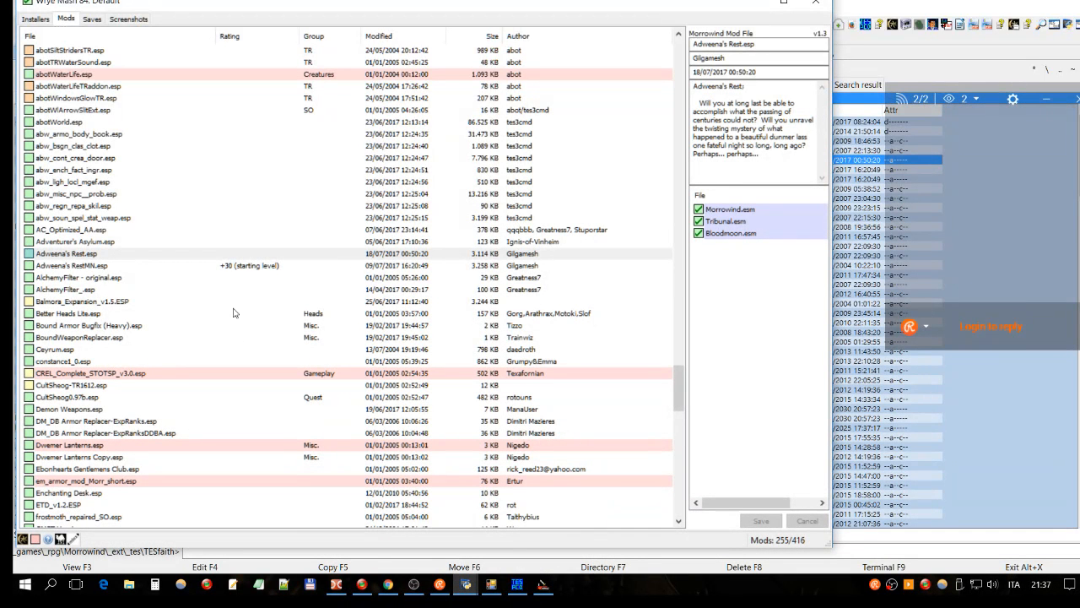
left_click(111, 253)
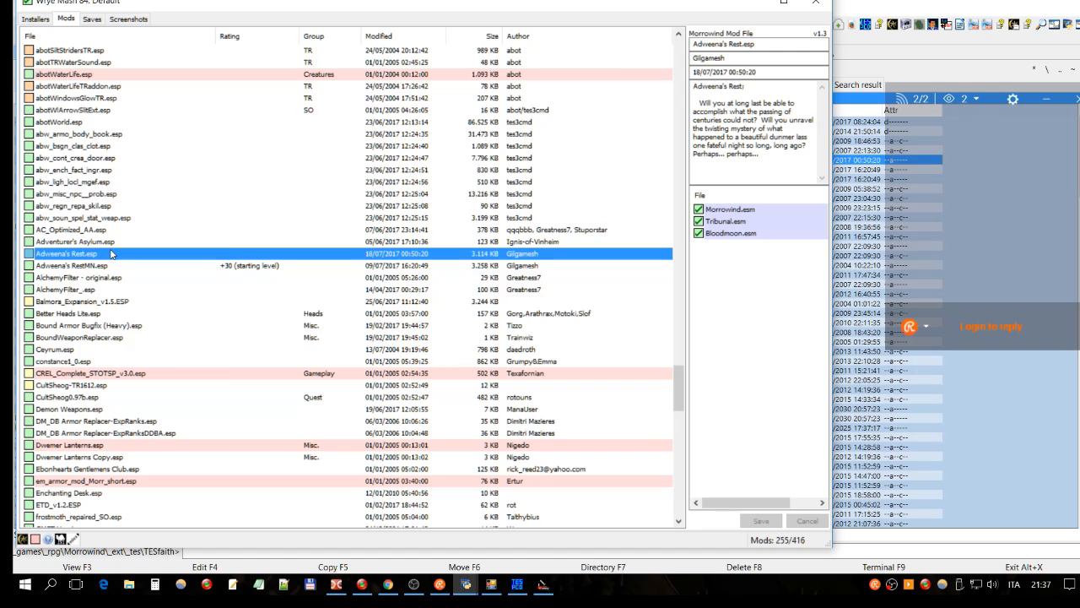
right_click(111, 253)
mouse_move(127, 264)
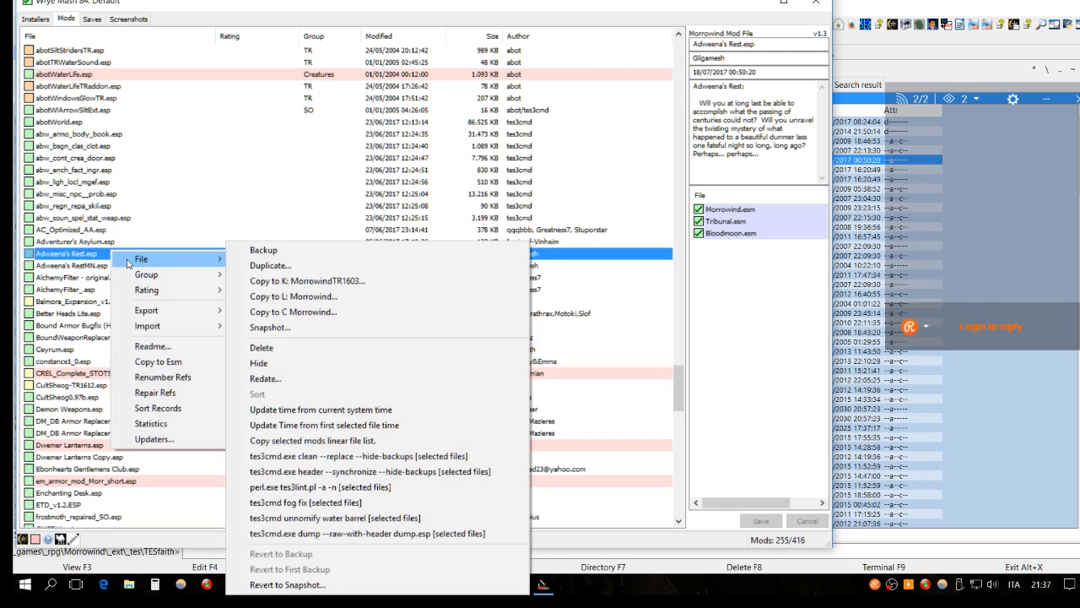
left_click(378, 457)
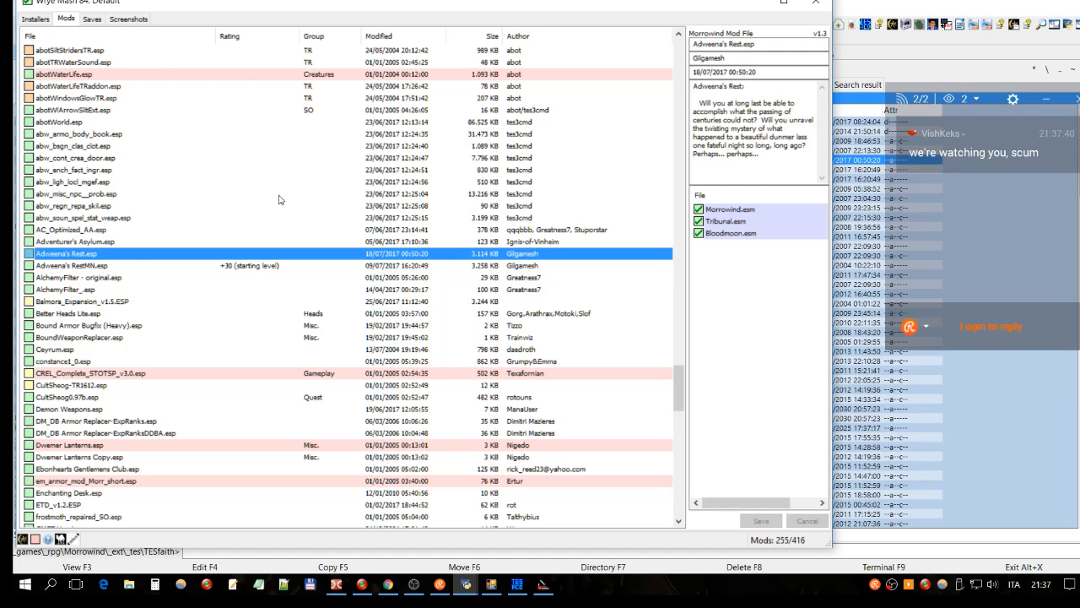
Step: Bring the python.exe tes3cmd console forward to read the log of 6 AMBI and 7 WMGT records removed
left_click(467, 585)
left_click(412, 510)
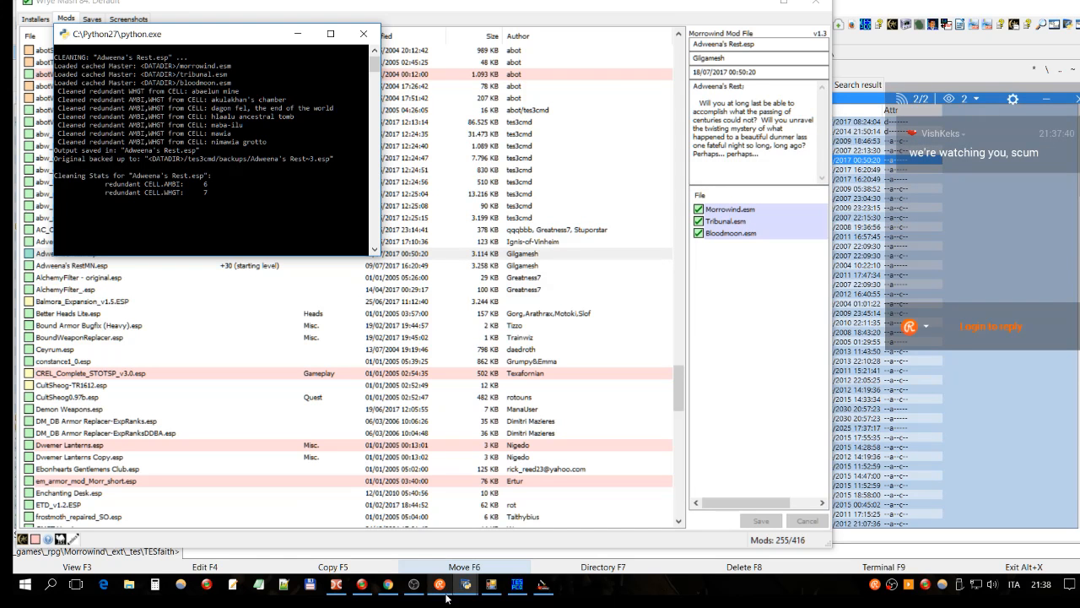
mouse_move(490, 588)
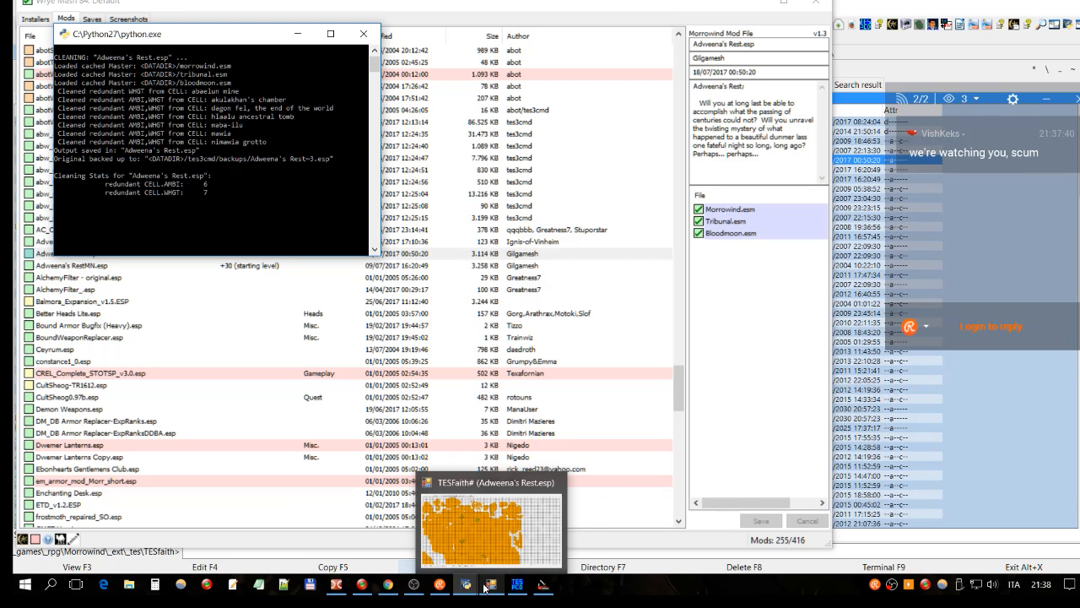
Step: From the file manager, launch TES Plugin Tool and accept the Morrowind install location
mouse_move(388, 591)
mouse_move(335, 591)
left_click(335, 584)
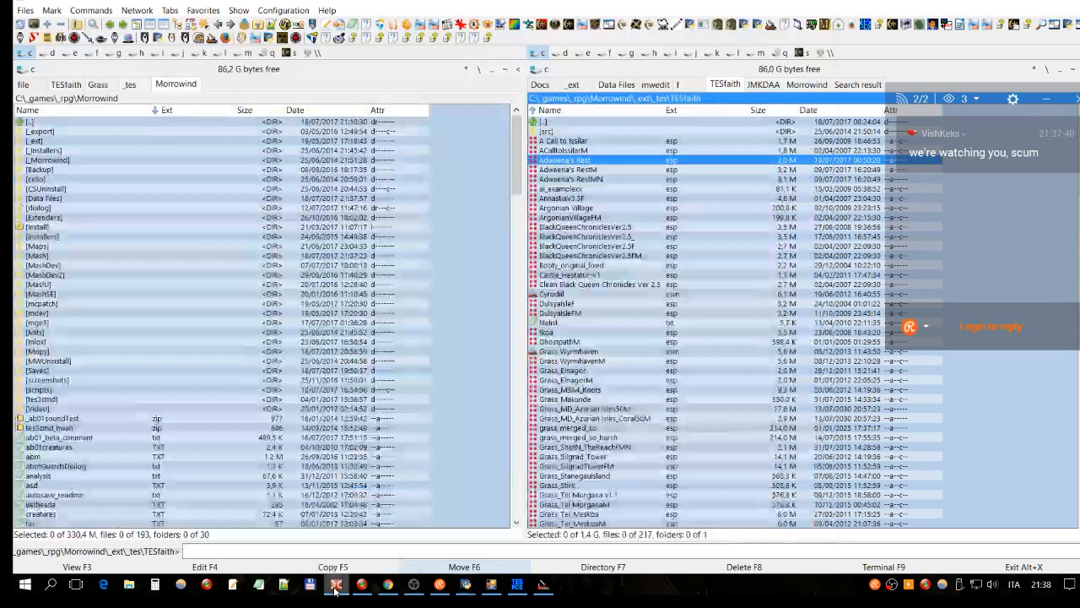
left_click(610, 25)
left_click(584, 350)
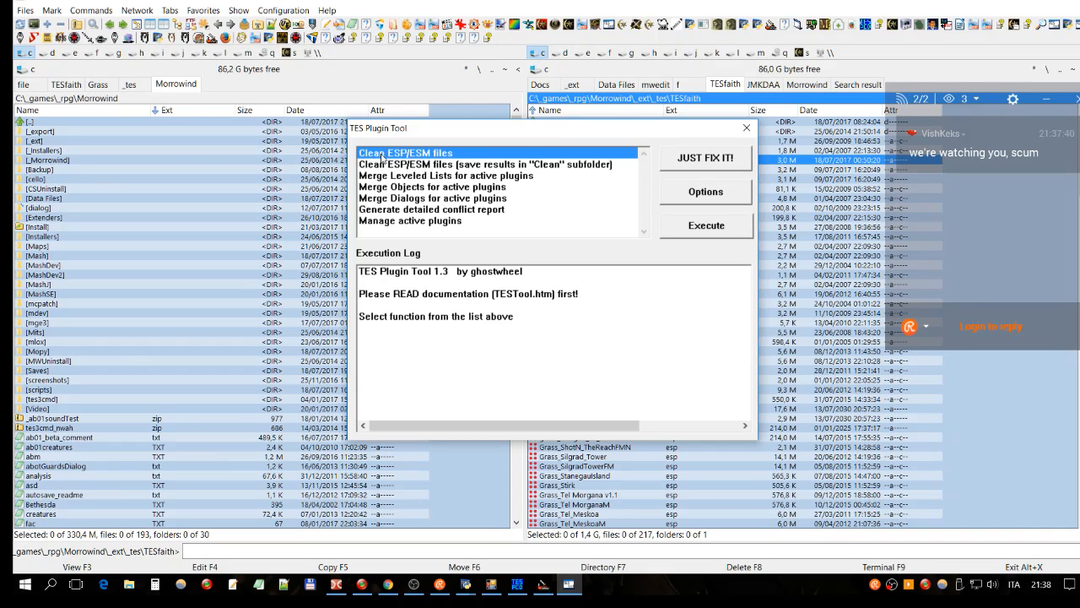
Step: Run the Clean ESP/ESM files function and answer Sì to review the cleaning options first
left_click(386, 165)
left_click(384, 154)
double_click(582, 155)
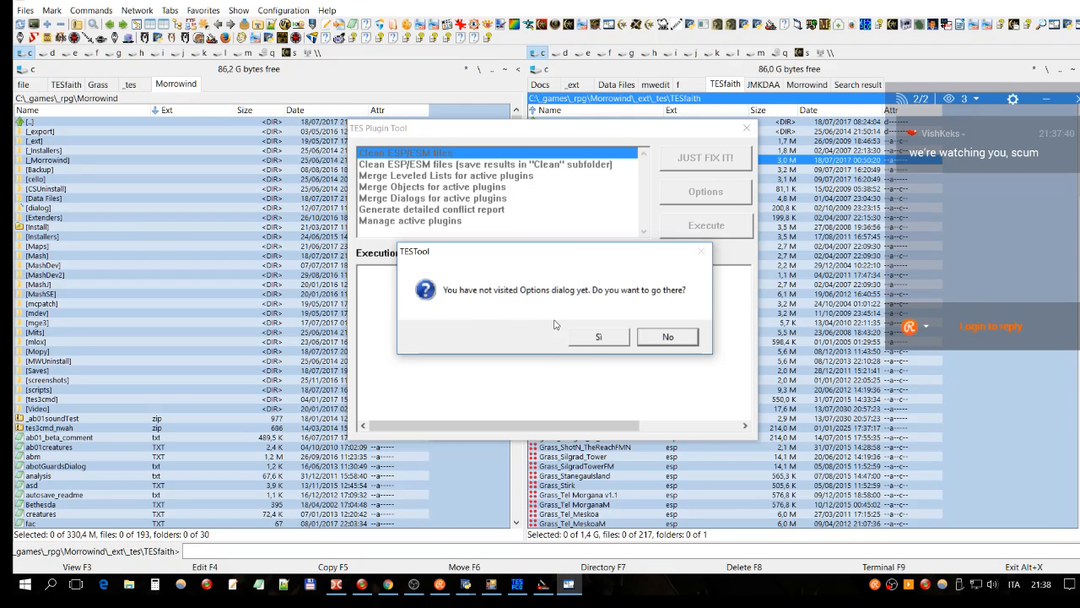
left_click(601, 341)
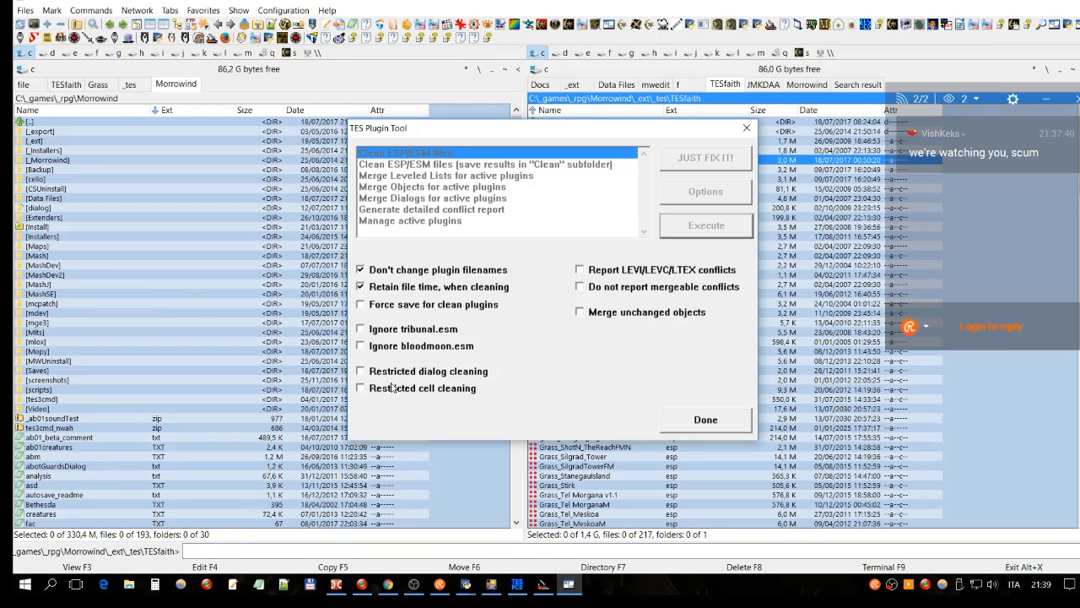
left_click(361, 373)
left_click(379, 395)
left_click(456, 371)
left_click(422, 388)
Step: Close Options, then Execute the clean on Adweena's Rest.esp, which is reported as already clean
key("Return")
left_click(692, 228)
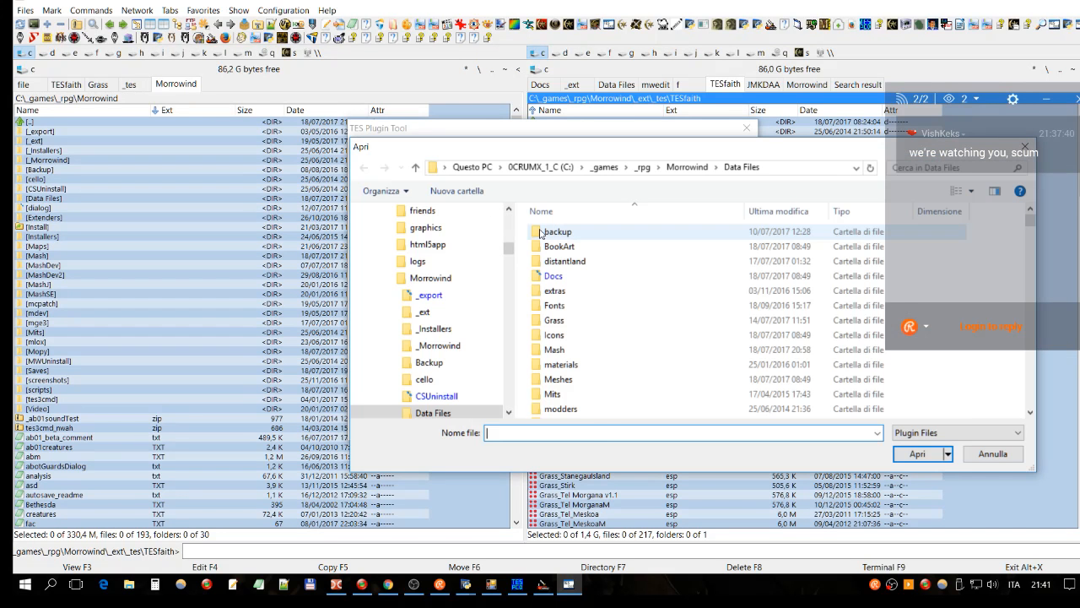
type("ad")
left_click(598, 472)
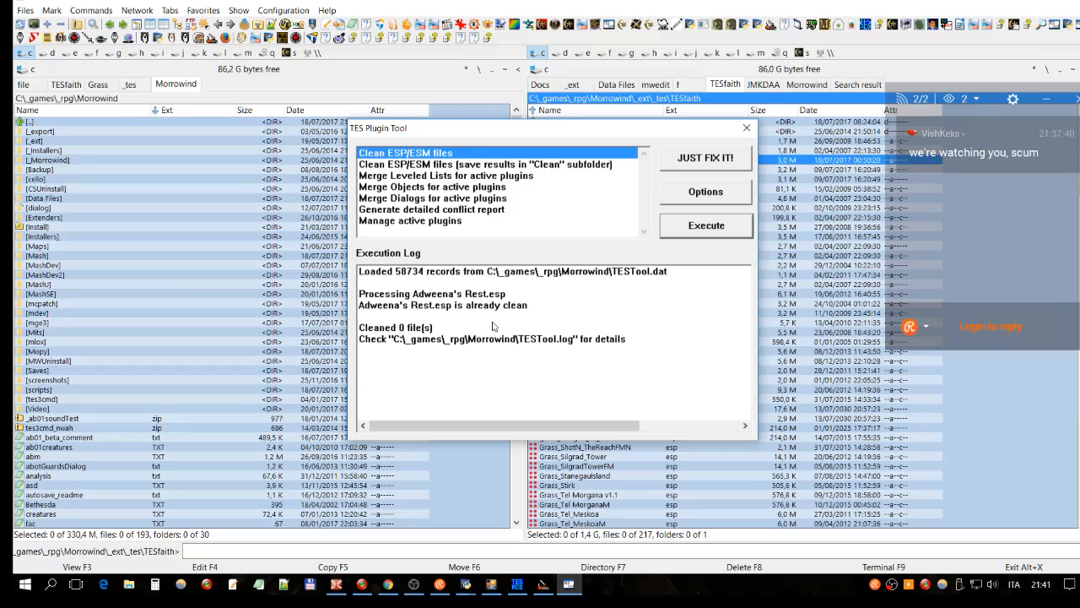
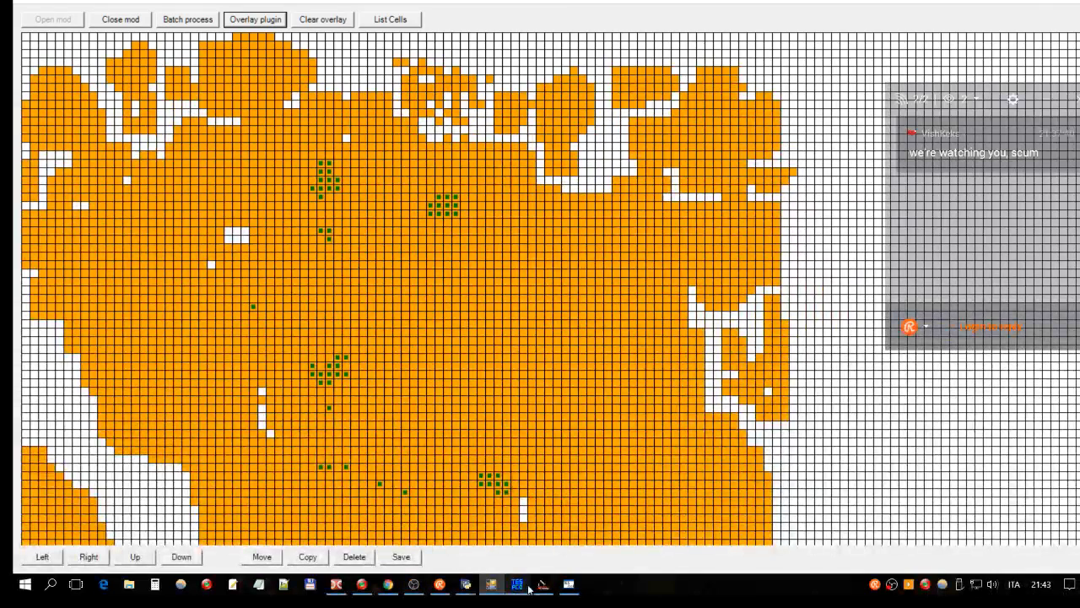
Step: Return to the conflict list and step through the entries for cells -3,3, -2,2, -4,9, -5,24, 6,-12 and -4,23
left_click(517, 584)
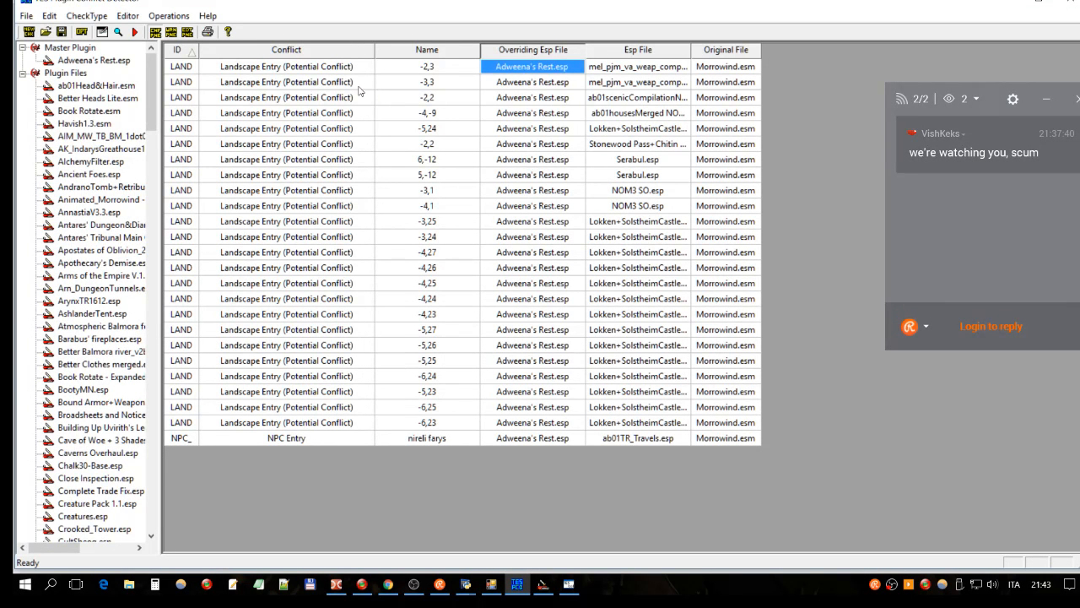
left_click(361, 85)
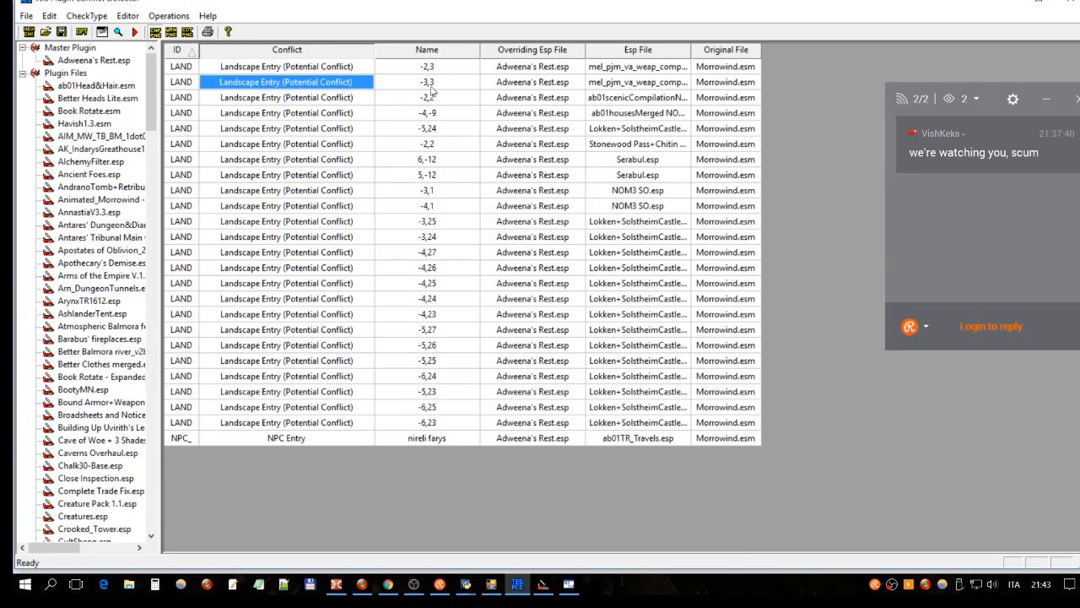
left_click(438, 84)
left_click(426, 98)
left_click(441, 114)
left_click(413, 129)
left_click(463, 145)
left_click(447, 160)
left_click(456, 313)
Step: After checking the world cell map, select cell -4,25 and move to its conflicting Esp file
mouse_move(544, 595)
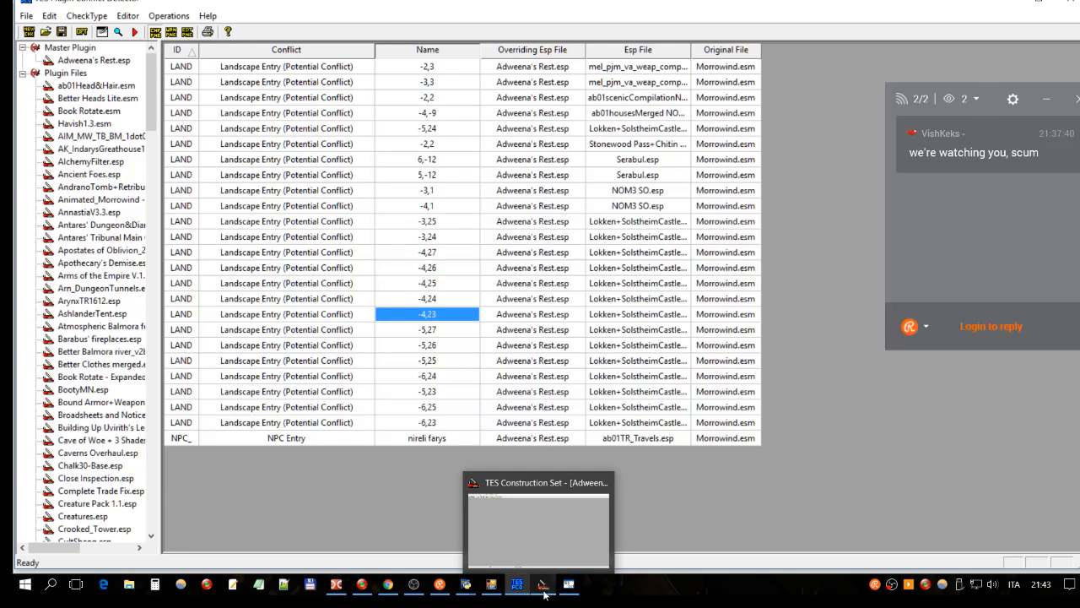
left_click(440, 82)
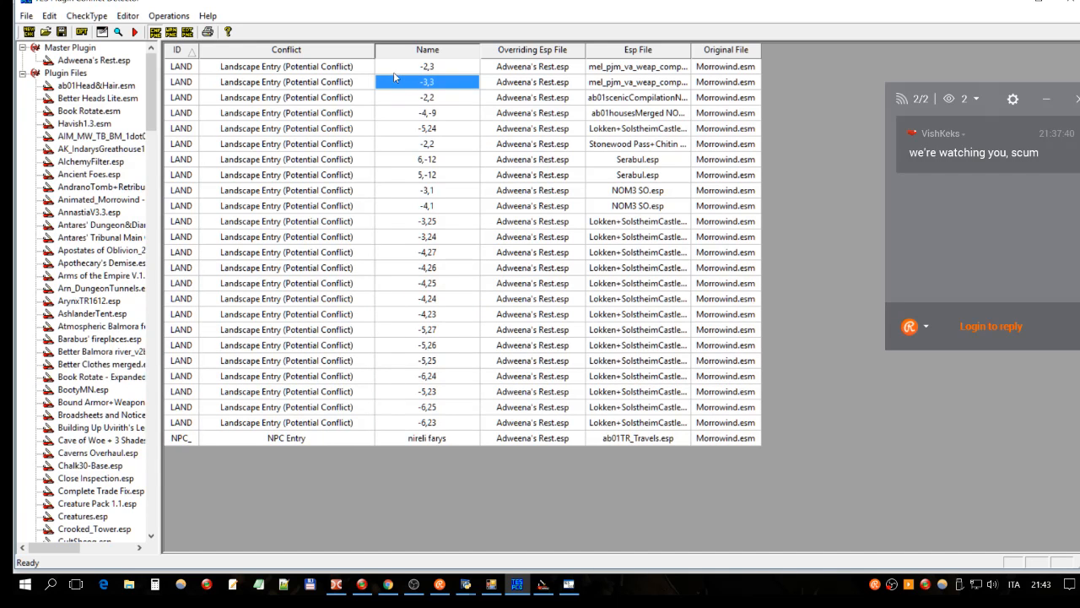
left_click(547, 593)
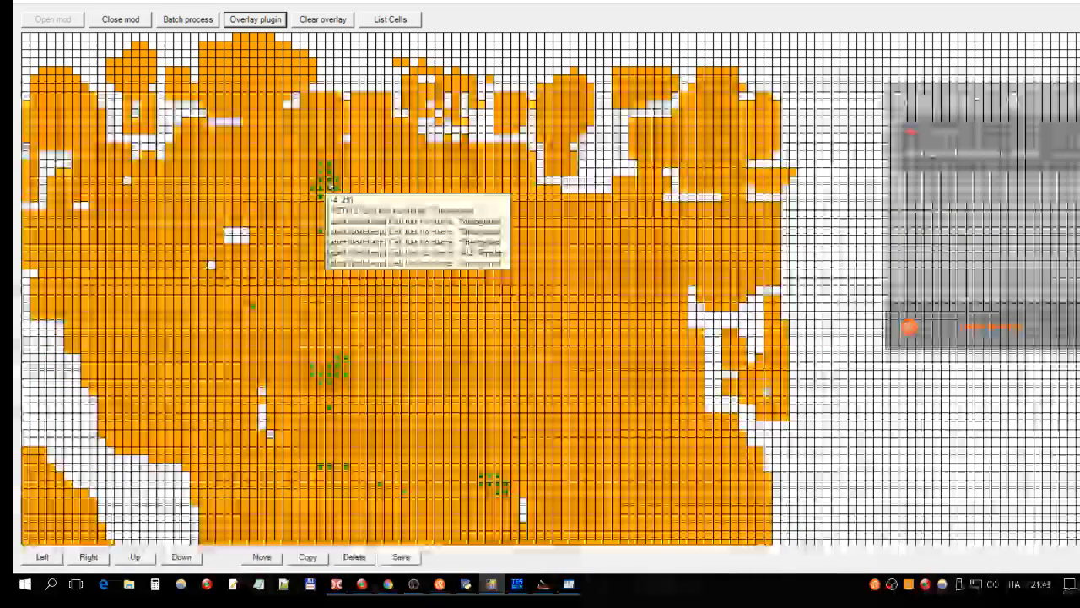
left_click(517, 584)
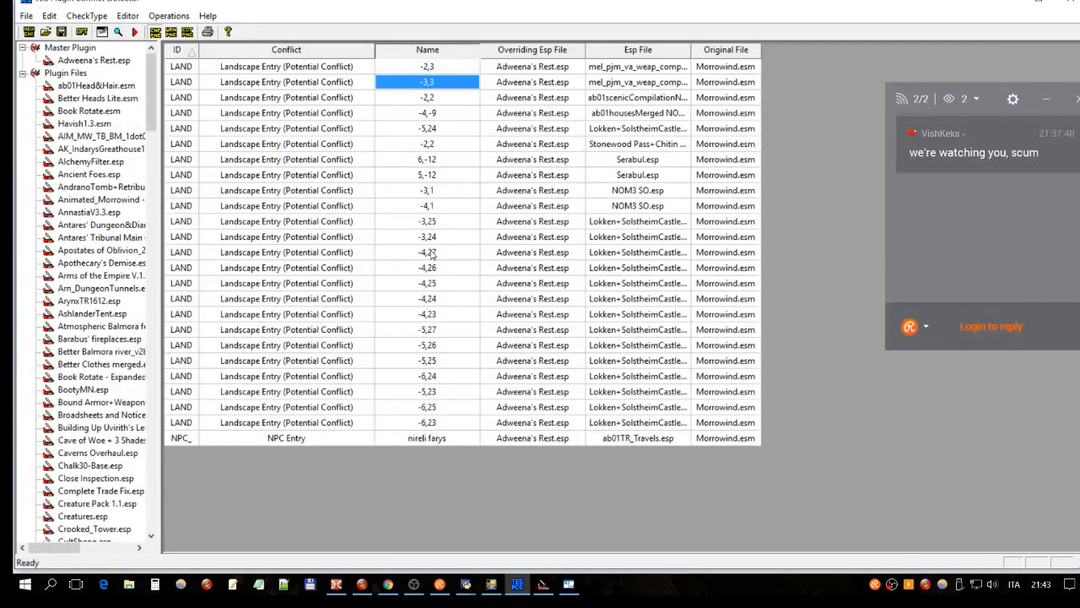
left_click(418, 284)
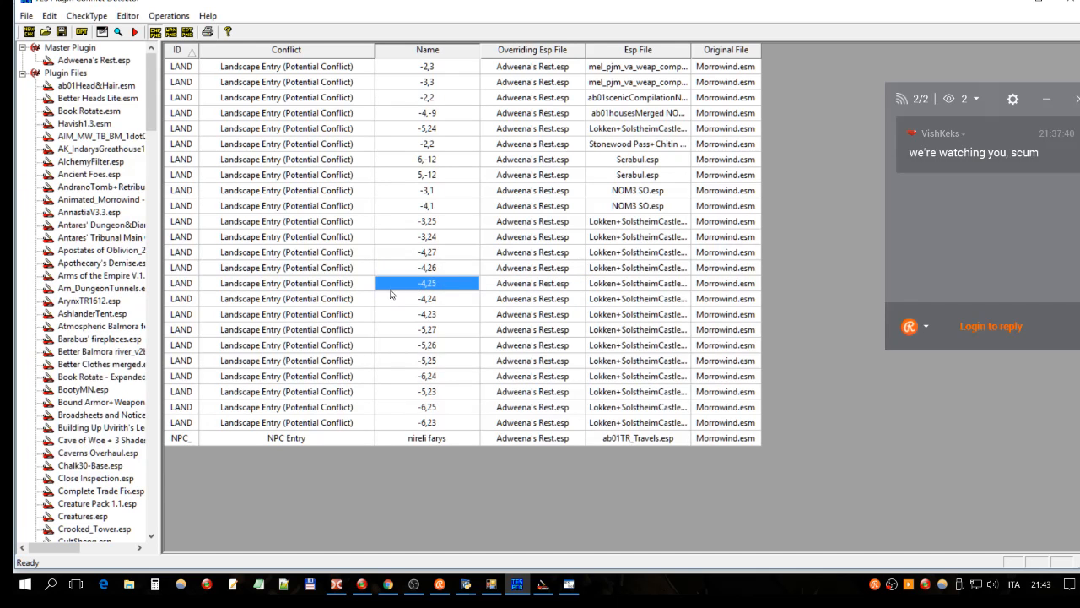
key("Right")
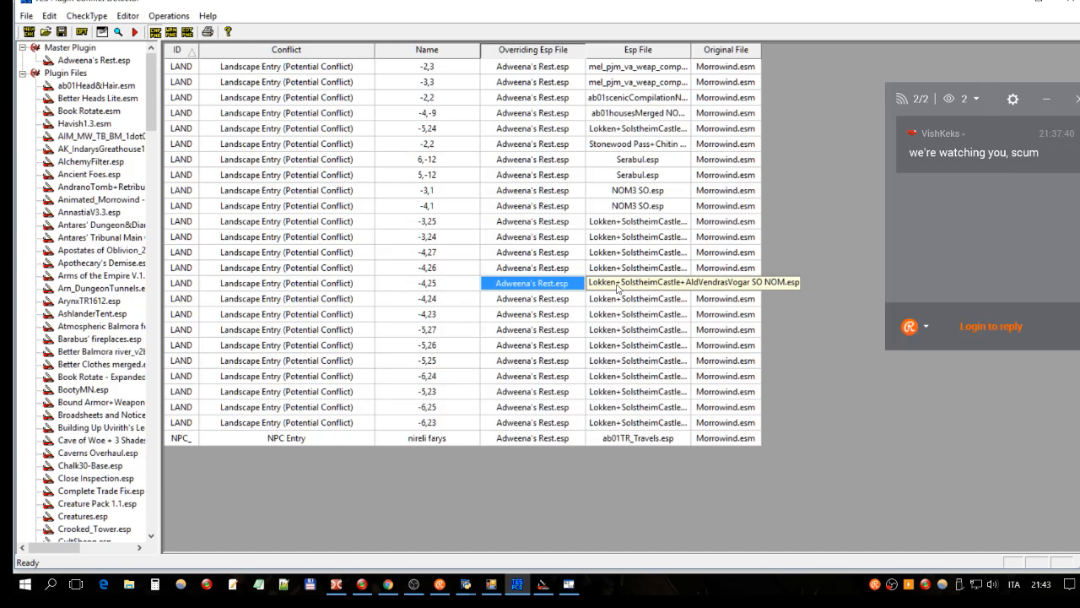
Step: Note cell -4,25's overriding plugin, then open the Construction Set's Data Files list
key("Right")
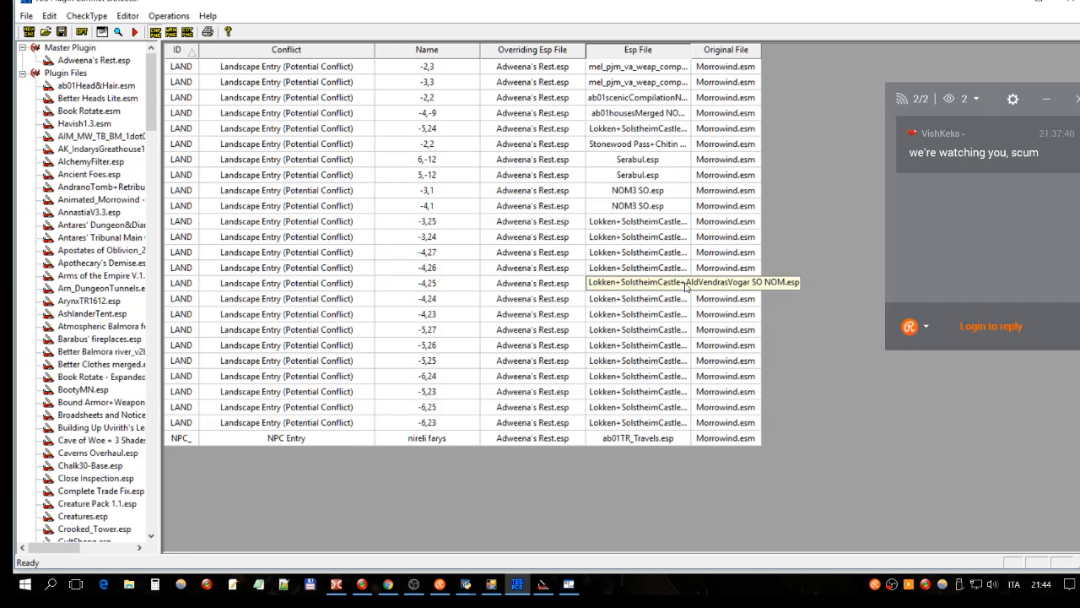
left_click(523, 287)
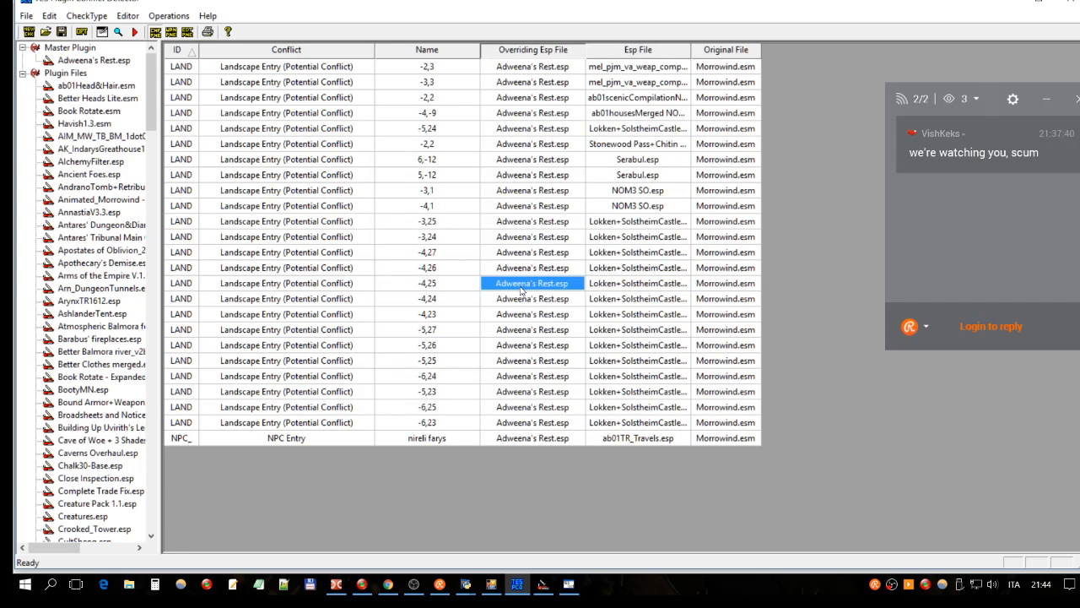
left_click(493, 583)
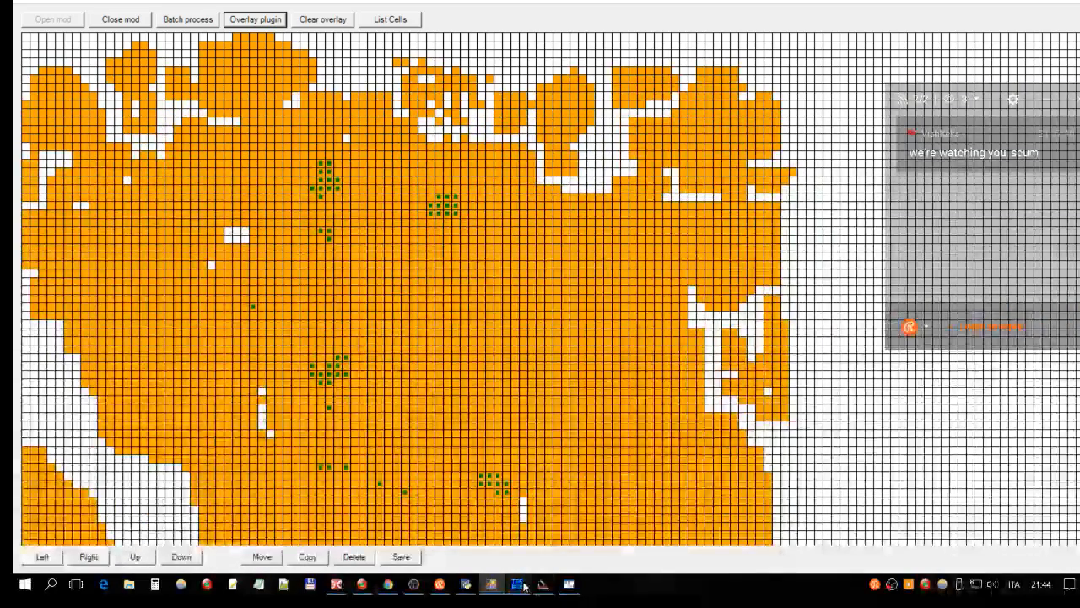
mouse_move(519, 587)
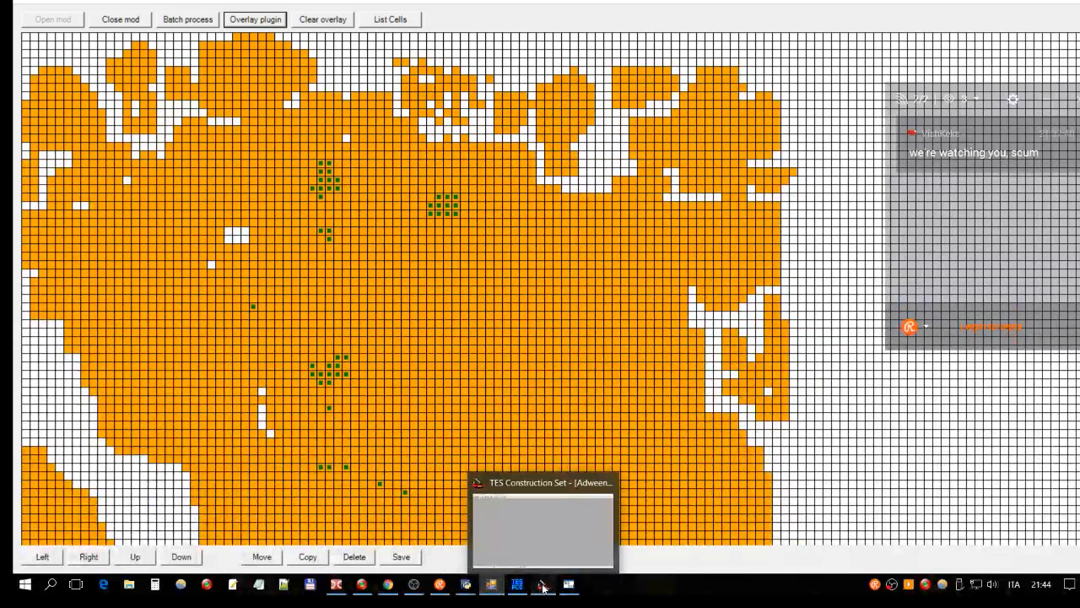
left_click(543, 585)
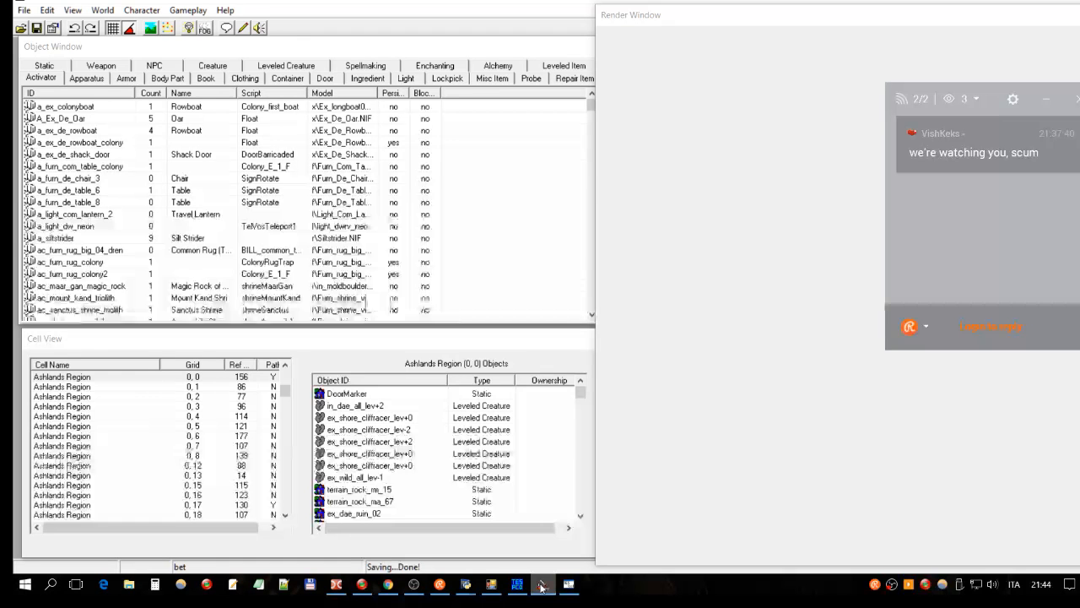
left_click(21, 28)
Step: Preview a few data files, then cross-check the -4,25 conflicting plugin name in the conflict list
left_click(440, 279)
left_click(426, 315)
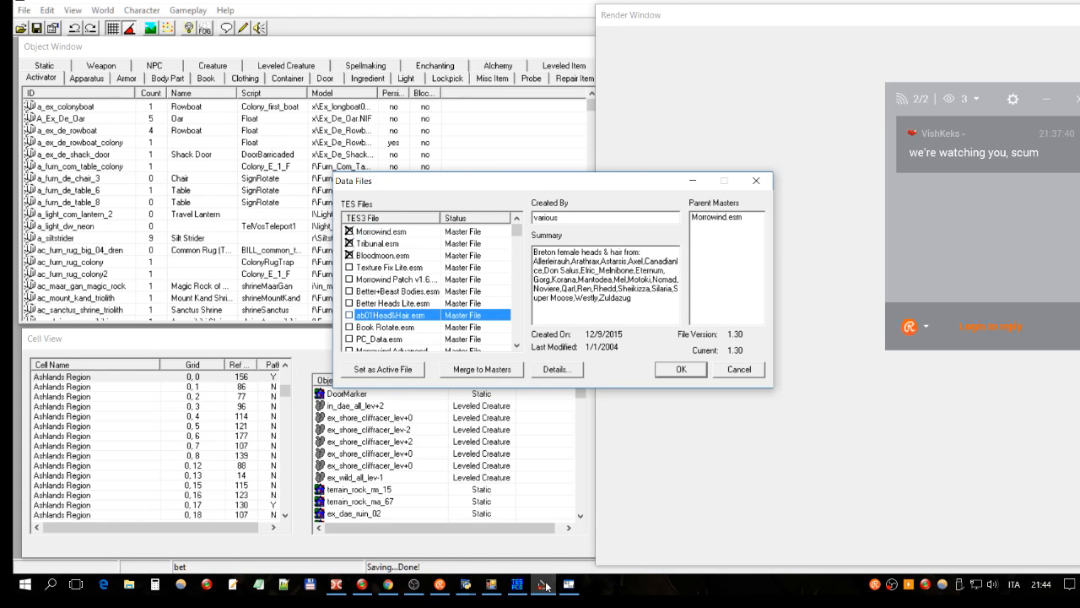
left_click(491, 583)
left_click(517, 584)
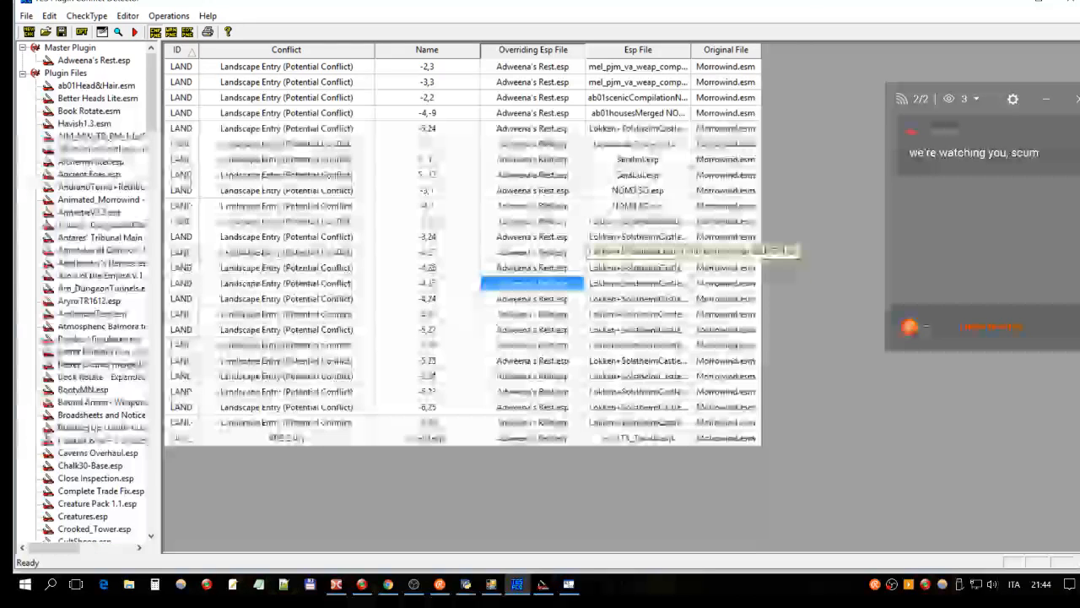
left_click(656, 283)
left_click(544, 584)
Step: Select the Lokken+Solstheim castle plugin, widen the TES3 File column and read its summary
left_click(411, 339)
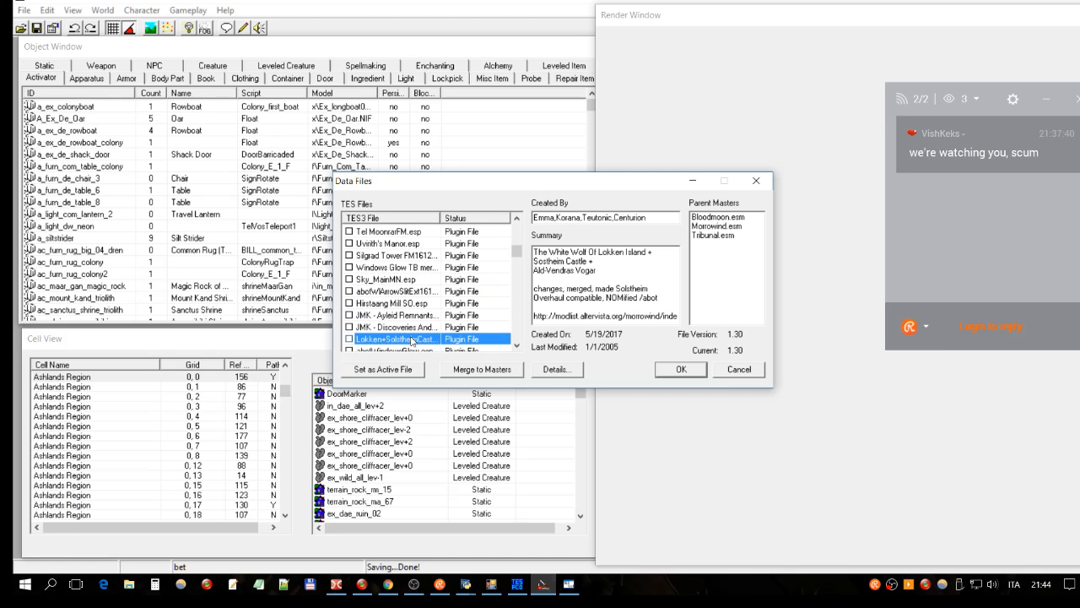
left_click_drag(440, 217, 472, 218)
scroll(434, 291, "down", 2)
left_click(432, 281)
left_click(438, 268)
left_click(605, 276)
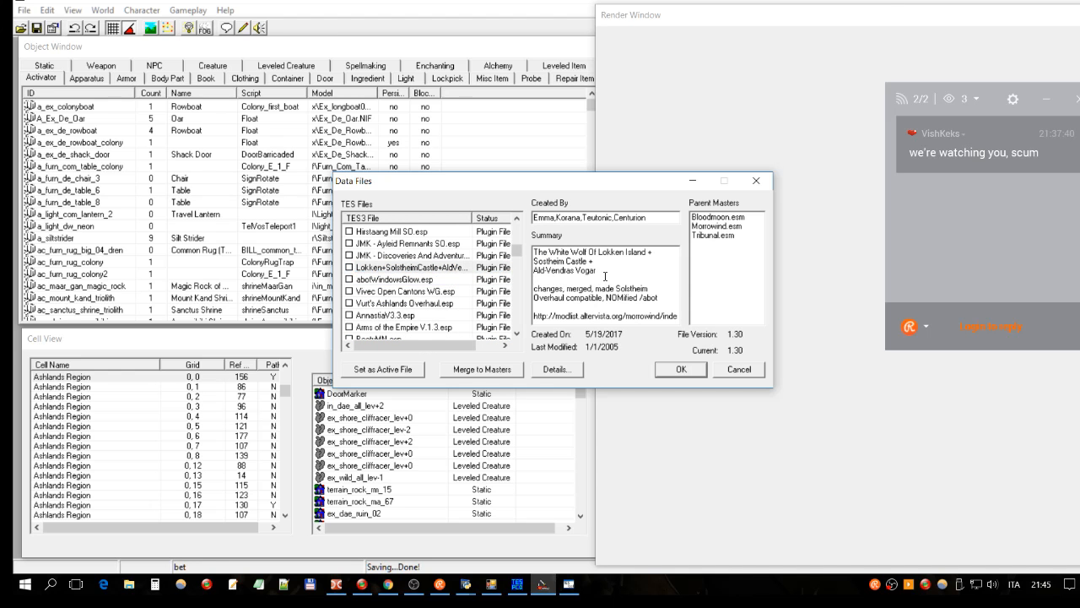
left_click(432, 270)
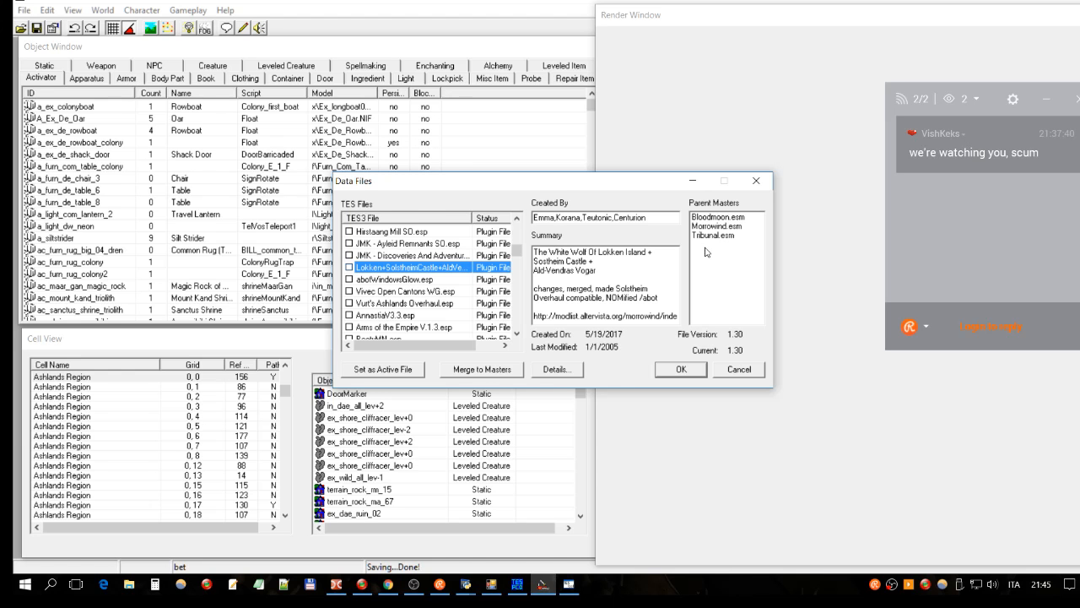
left_click(398, 243)
left_click(411, 232)
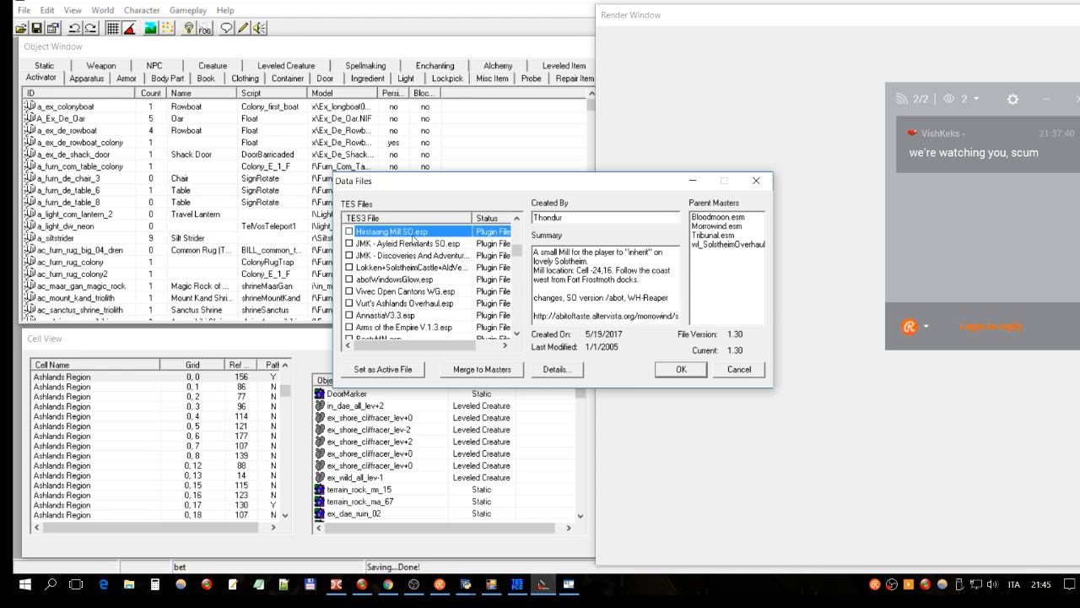
Step: Review the Lokken+Solstheim plugin's parent masters: Morrowind.esm, Bloodmoon.esm and Tribunal.esm
left_click(424, 268)
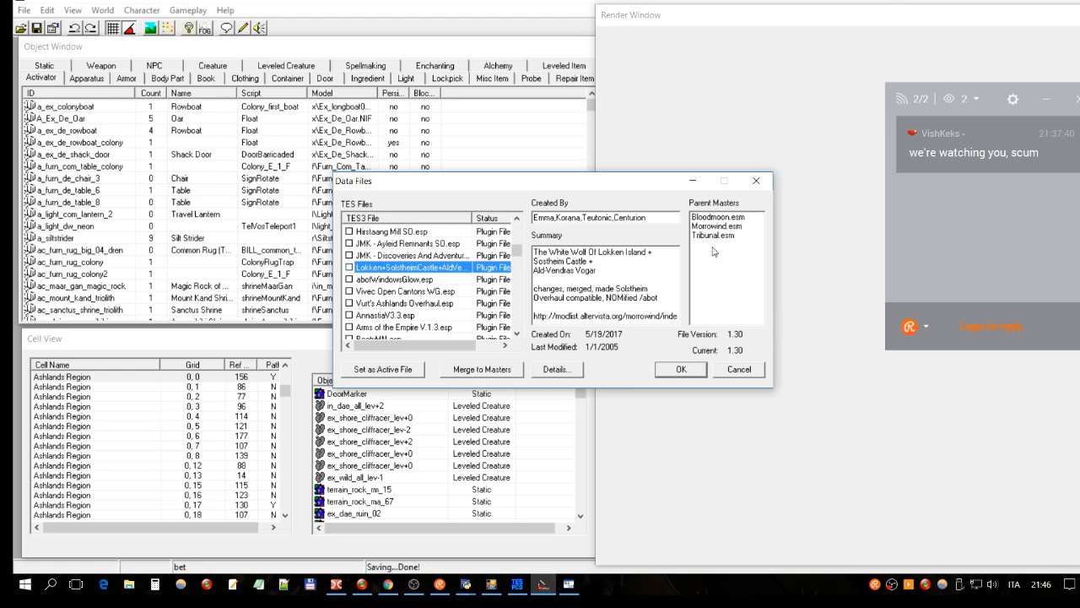
left_click(706, 241)
left_click(708, 228)
left_click(710, 218)
left_click(708, 227)
left_click(713, 217)
left_click(712, 235)
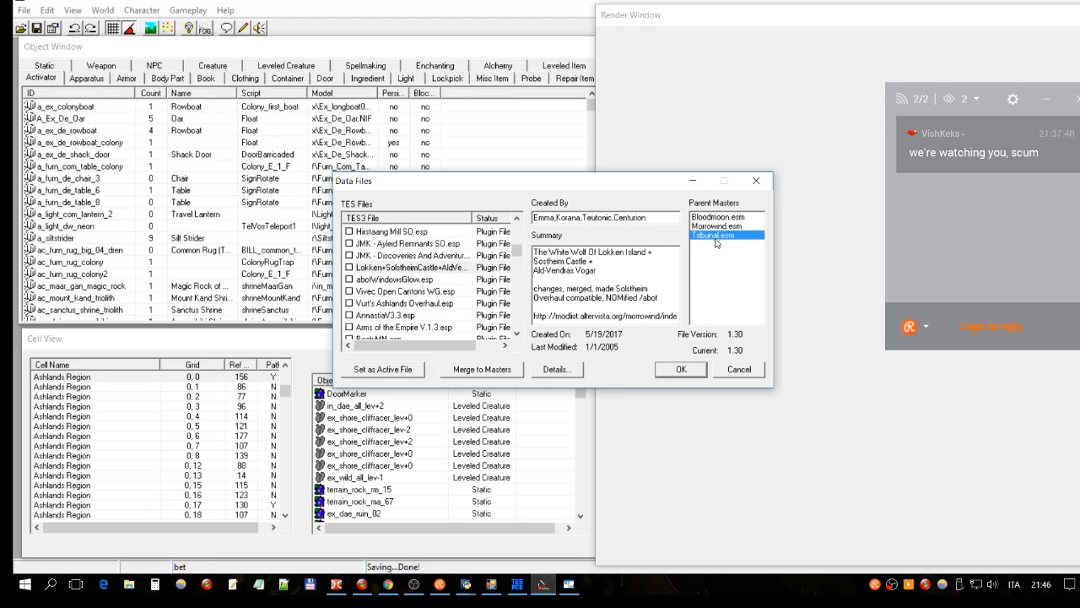
left_click(421, 233)
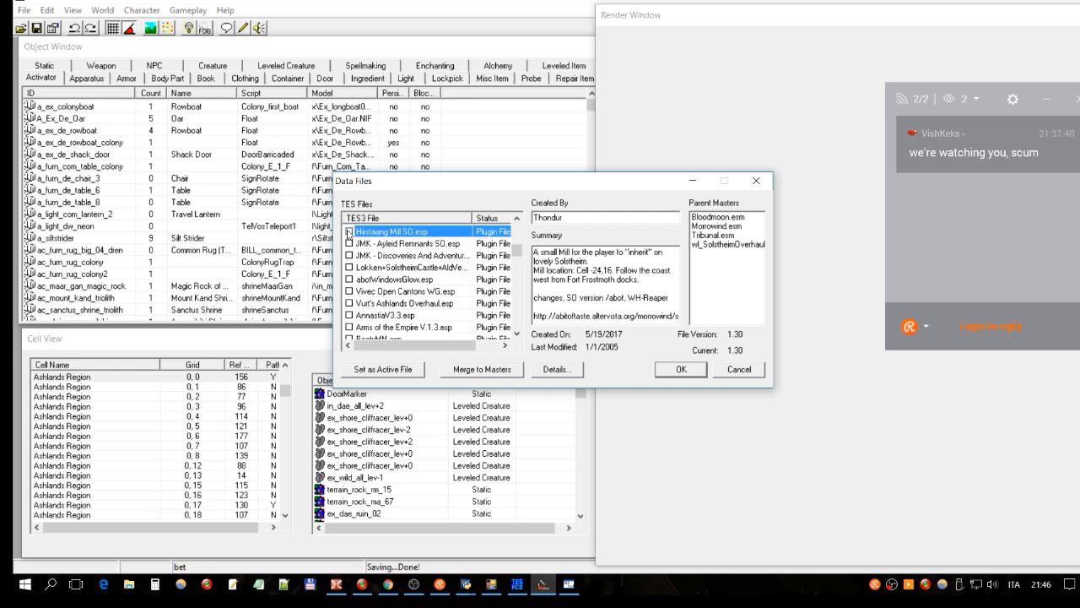
Step: Browse the file list, briefly checking then unchecking Better Heads Lite.esm, and view the three masters
left_click_drag(514, 250, 514, 226)
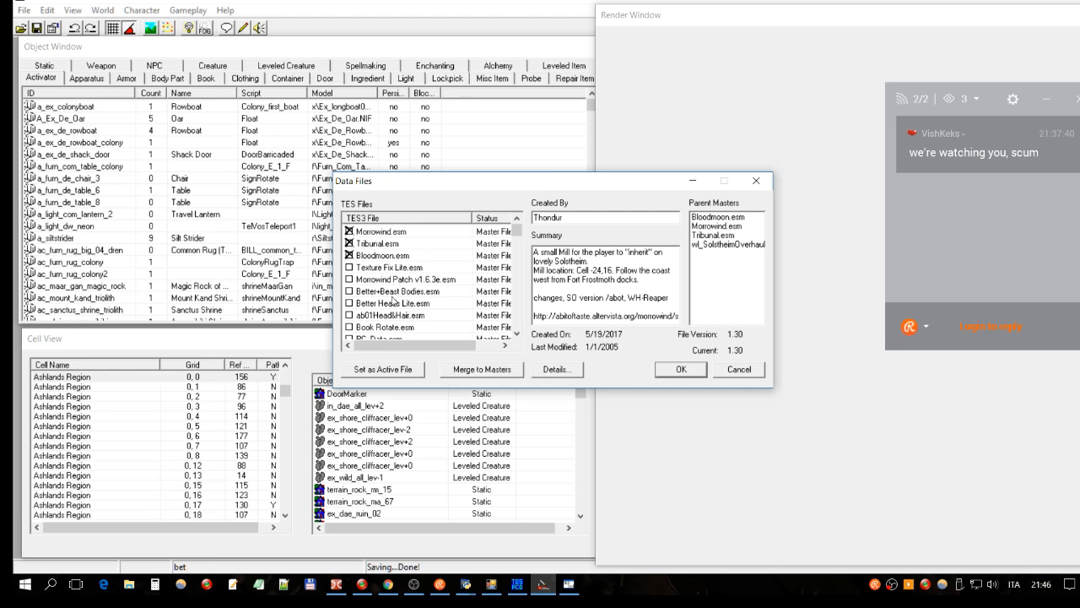
scroll(461, 287, "down", 1)
left_click(404, 270)
left_click(349, 267)
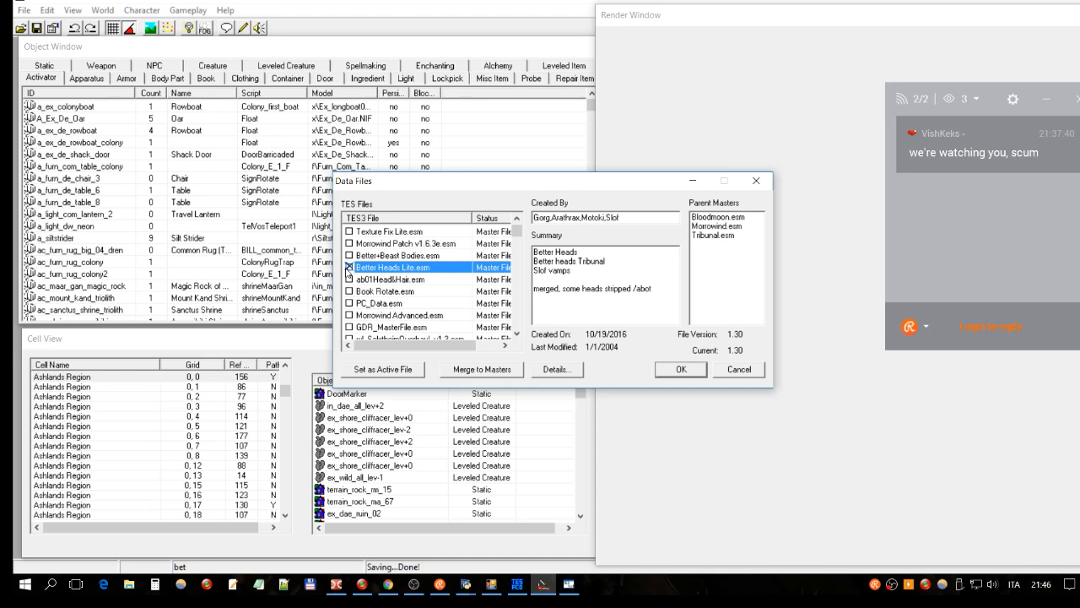
left_click(351, 267)
scroll(498, 268, "up", 1)
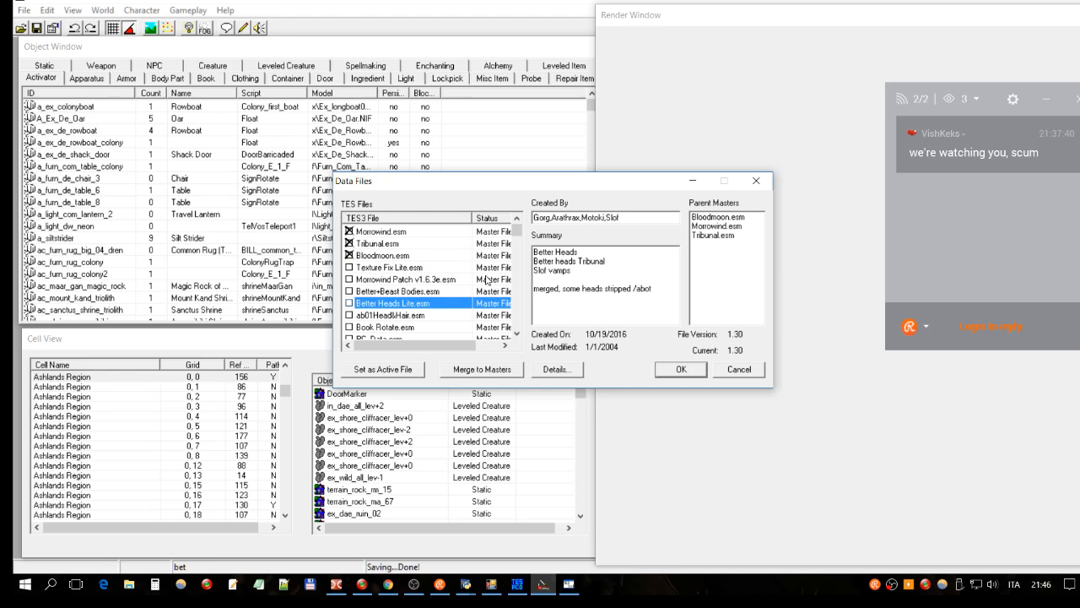
left_click(384, 233)
left_click(381, 244)
left_click(380, 256)
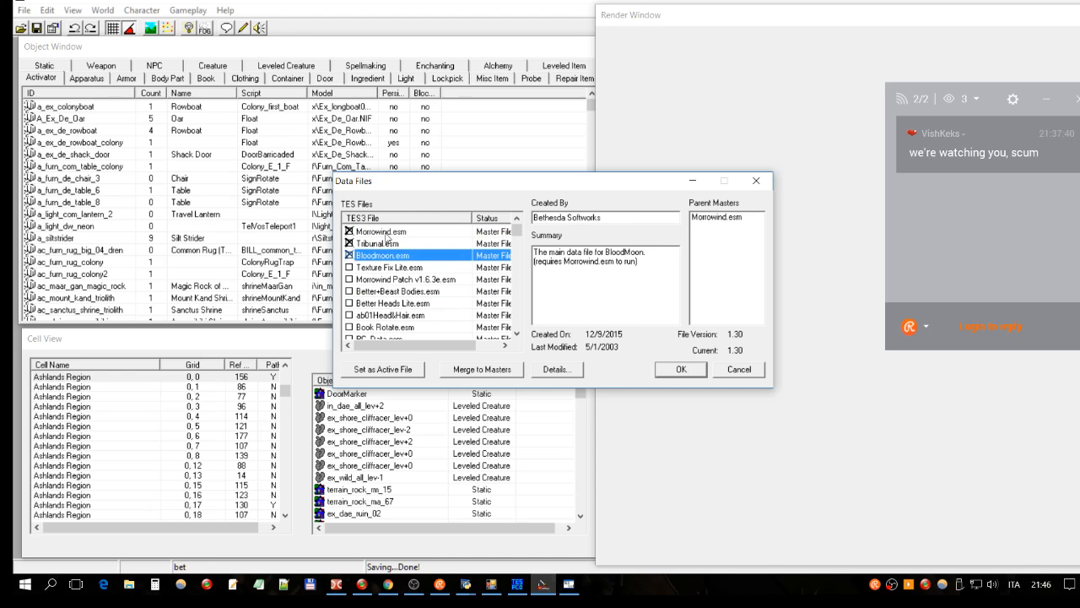
Step: Jump to the Lokken Solstheim Castle plugin and check it for loading
scroll(460, 241, "down", 5)
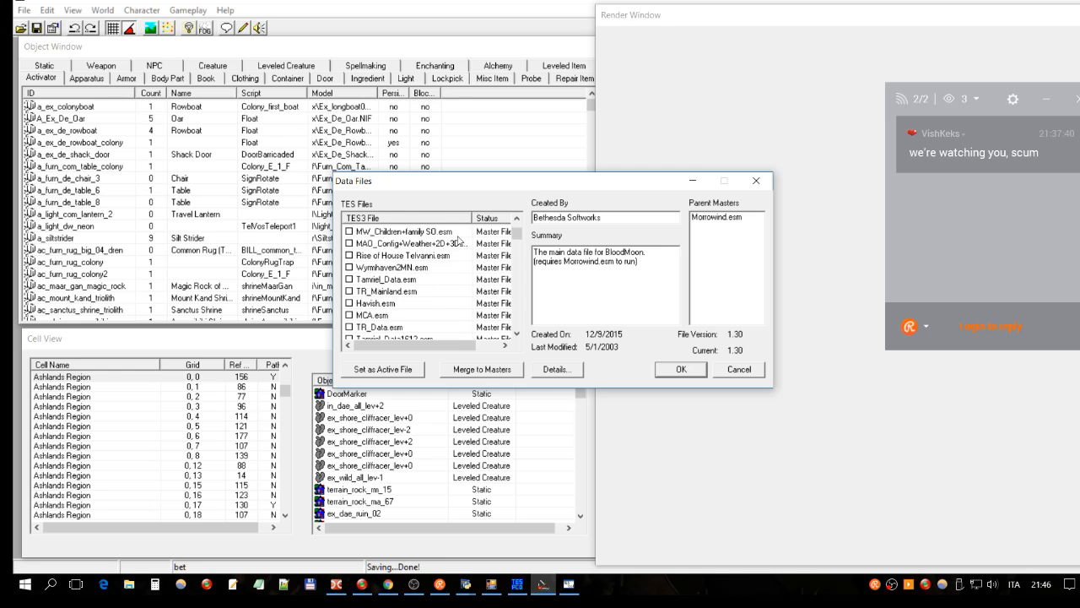
scroll(460, 241, "down", 2)
scroll(393, 262, "up", 5)
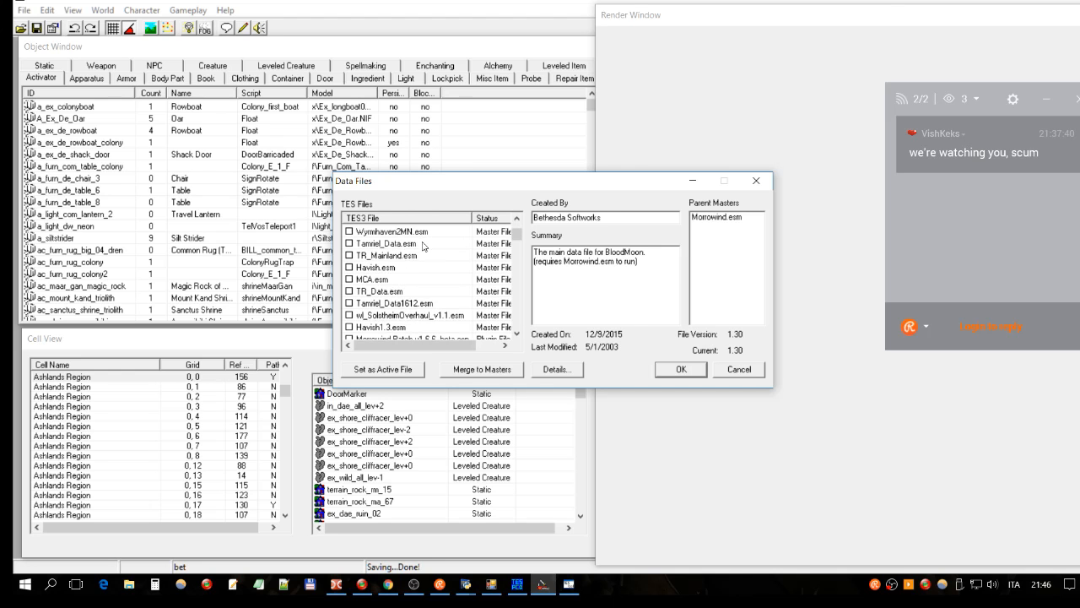
left_click(392, 255)
key("l")
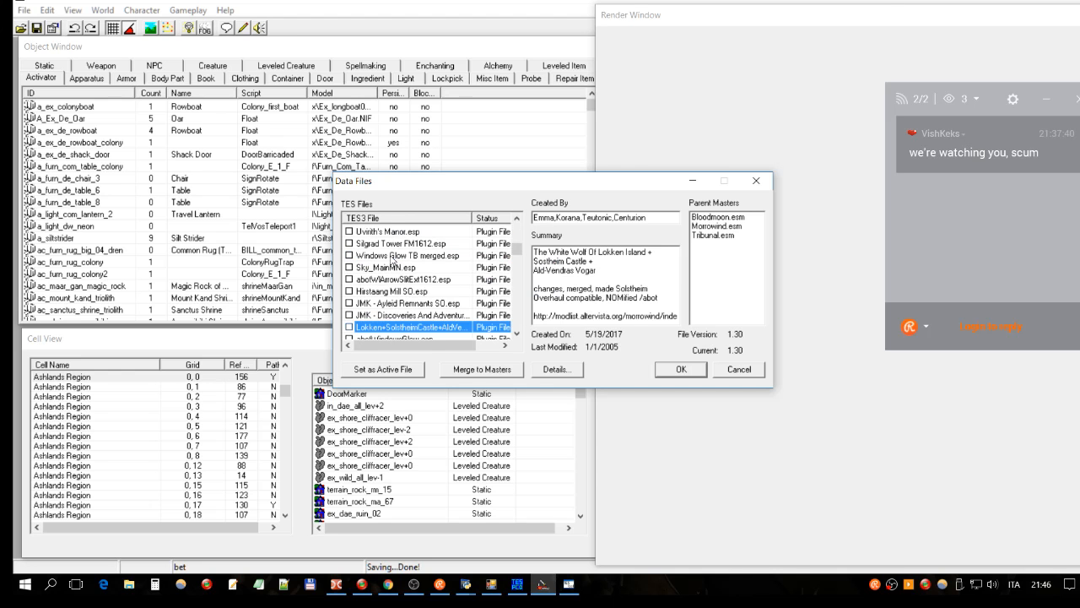
double_click(391, 327)
scroll(499, 331, "down", 10)
Step: Make Adweena's Rest.esp the active file, confirm the data files, and return to the conflict table
left_click(401, 328)
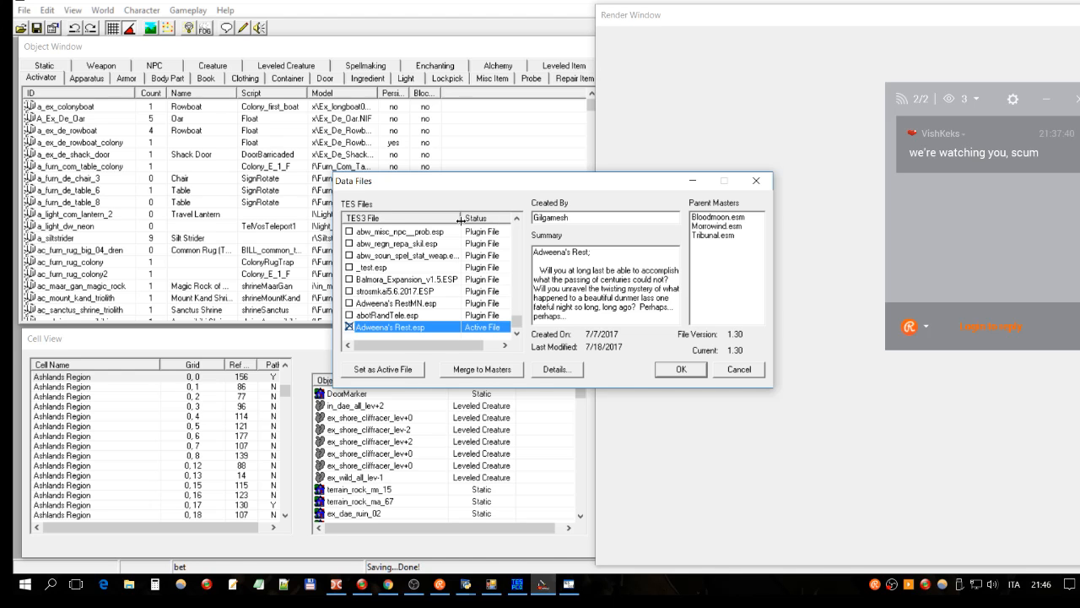
left_click(680, 370)
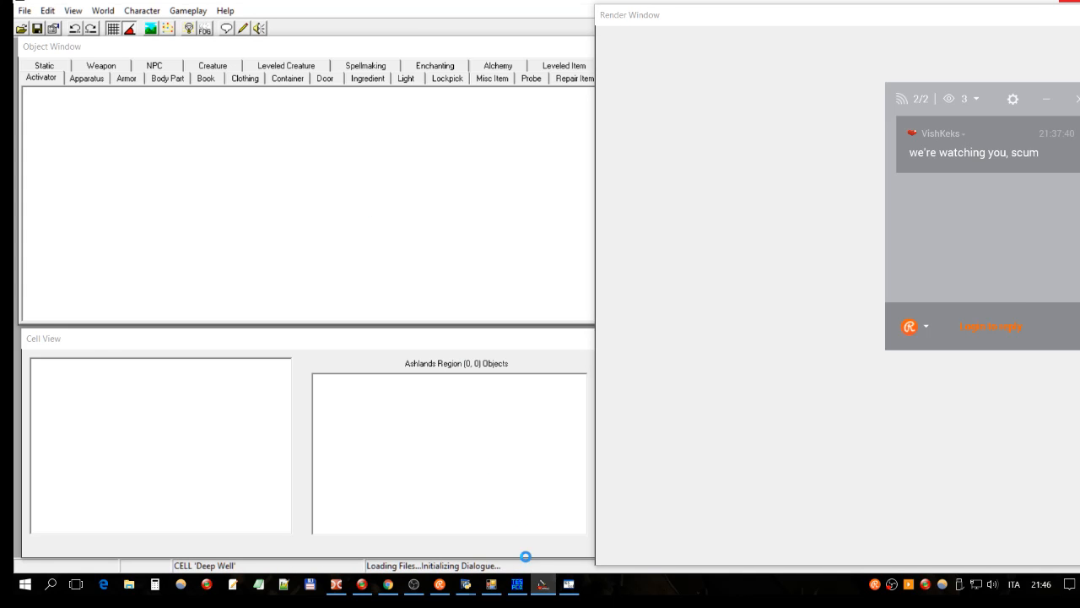
left_click(517, 584)
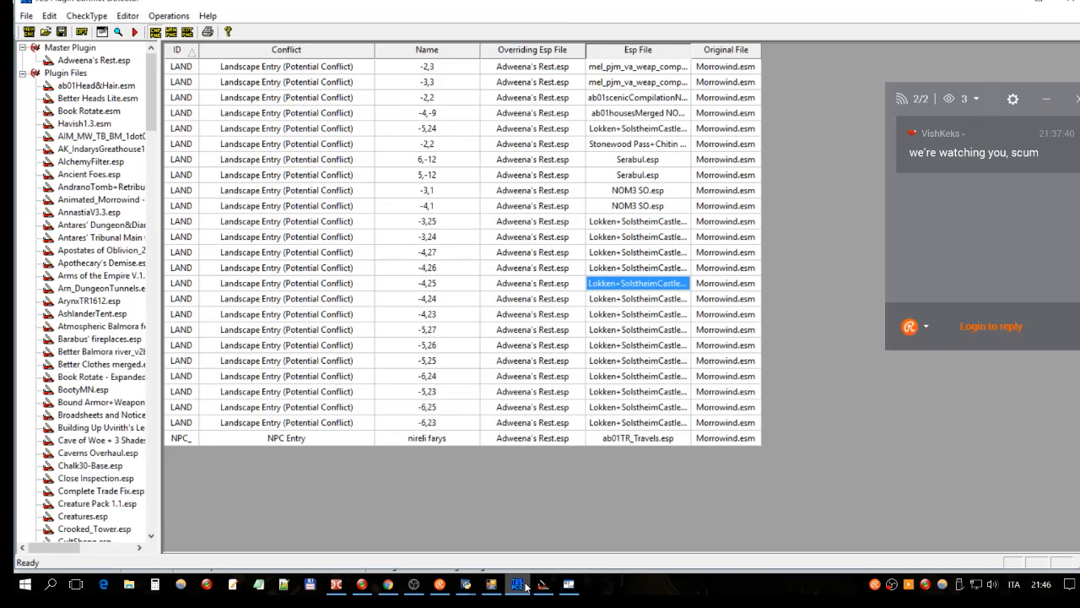
Step: Select the -4,25 Landscape conflict entry in the conflict table
left_click(429, 284)
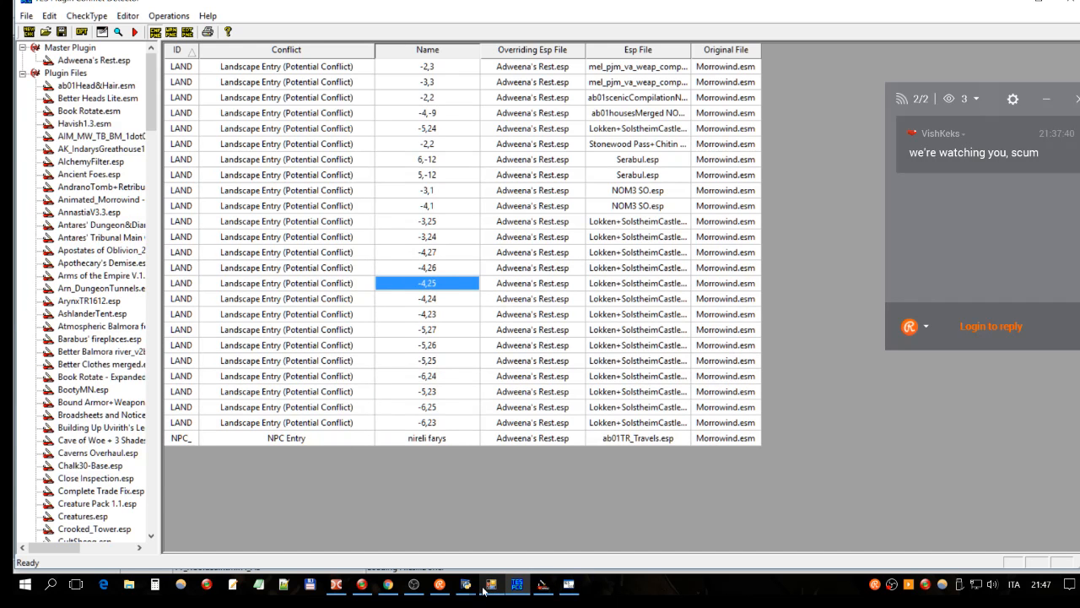
Step: Jump the Construction Set's render window to cell -4,25 with World > Go To Cell
left_click(541, 584)
left_click(102, 10)
left_click(120, 73)
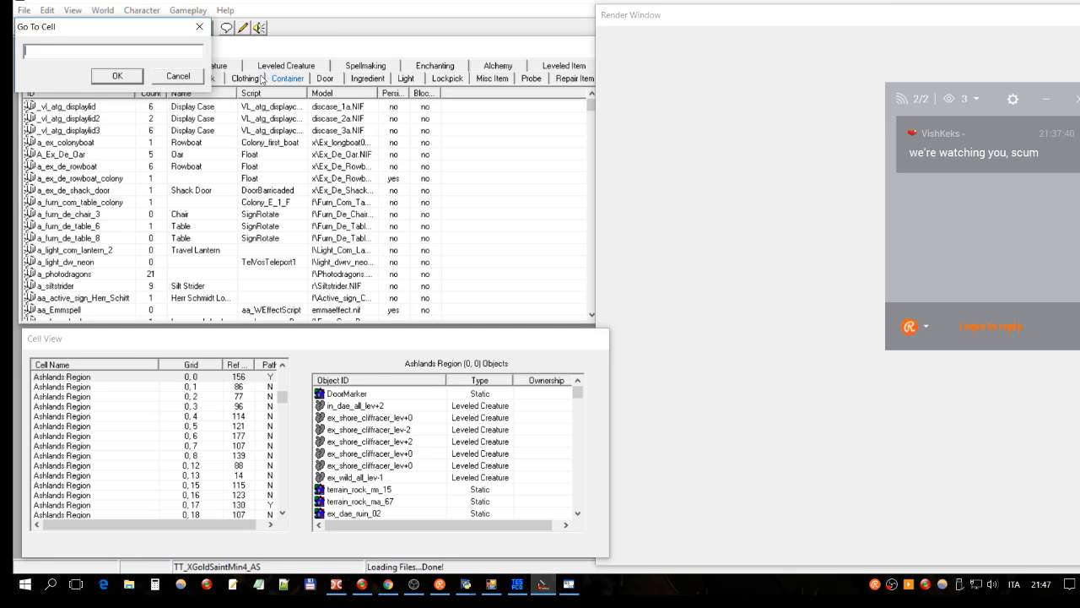
type("-4,25")
left_click(127, 78)
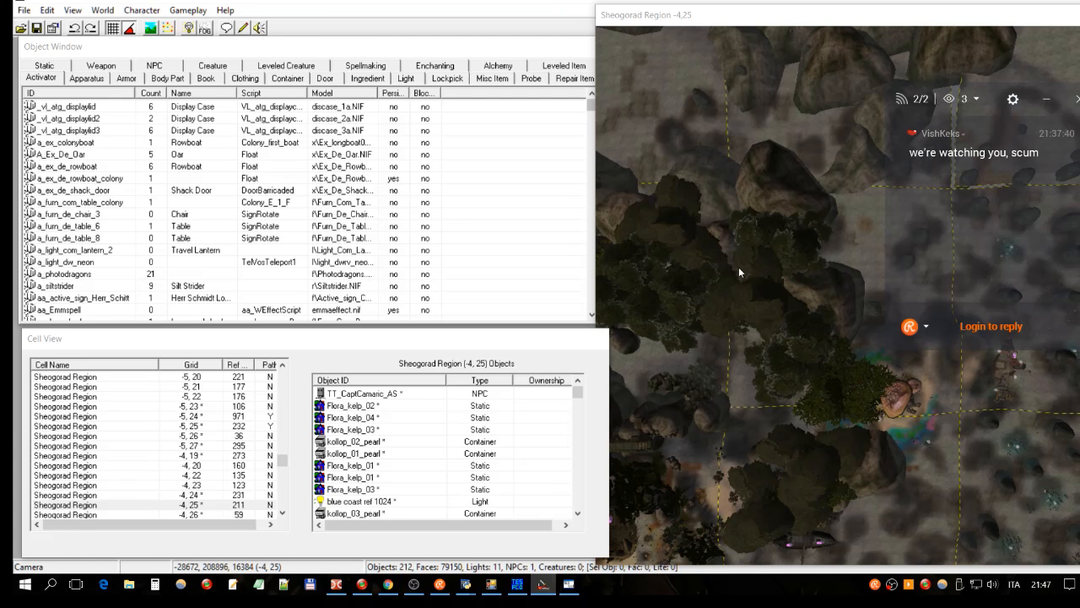
Step: Select the Flora_emp_parasol_03 object, shift the render window left, and orbit around the -4,25 terrain
left_click(798, 253)
scroll(776, 225, "down", 4)
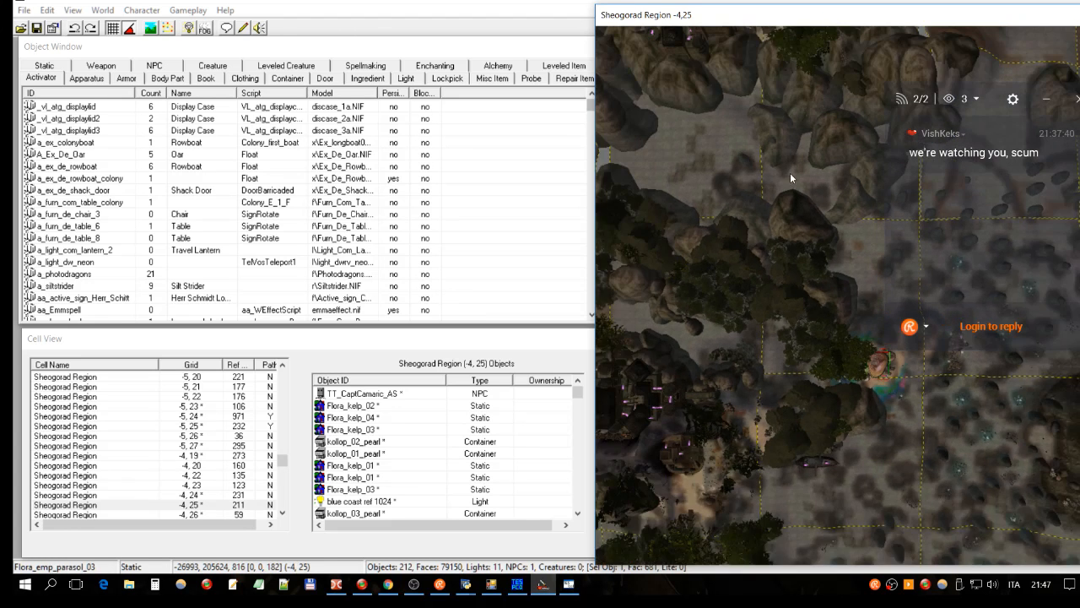
left_click_drag(793, 15, 587, 0)
middle_click_drag(584, 55, 554, 297, "shift")
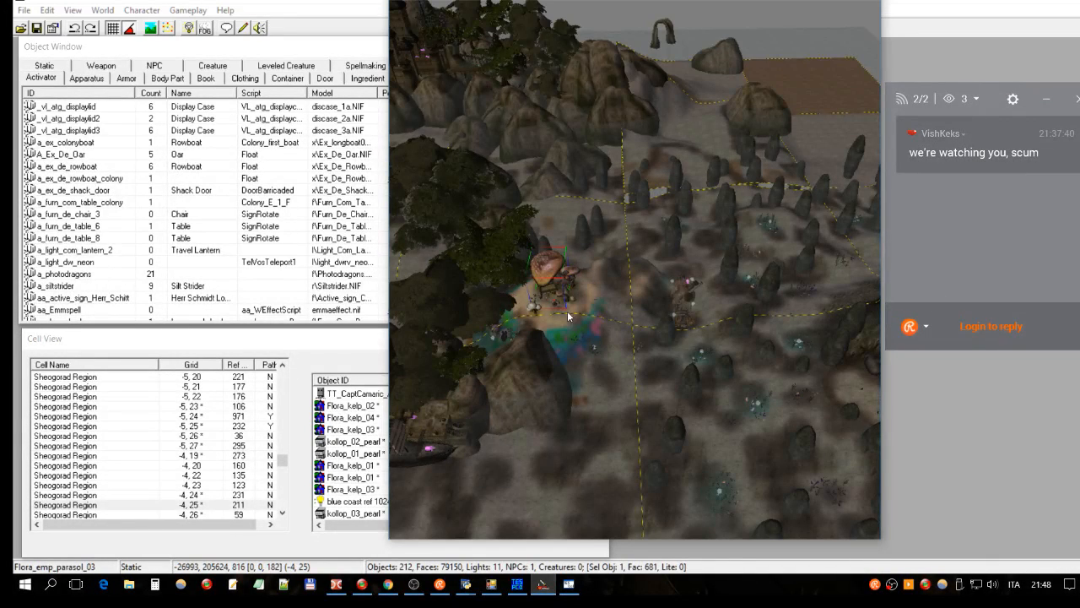
key("t")
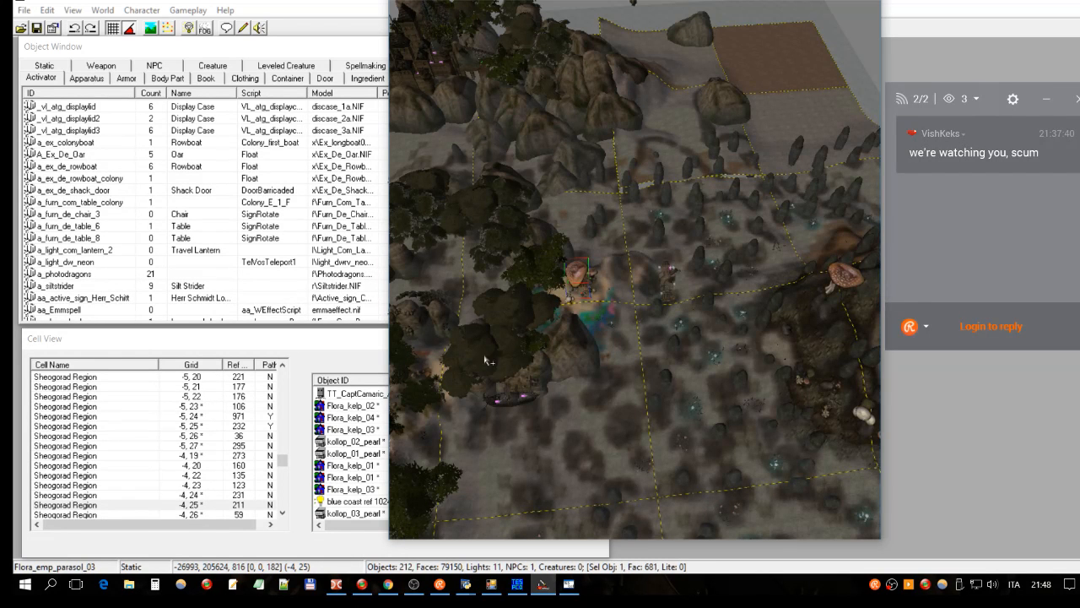
middle_click_drag(481, 402, 492, 277, "shift")
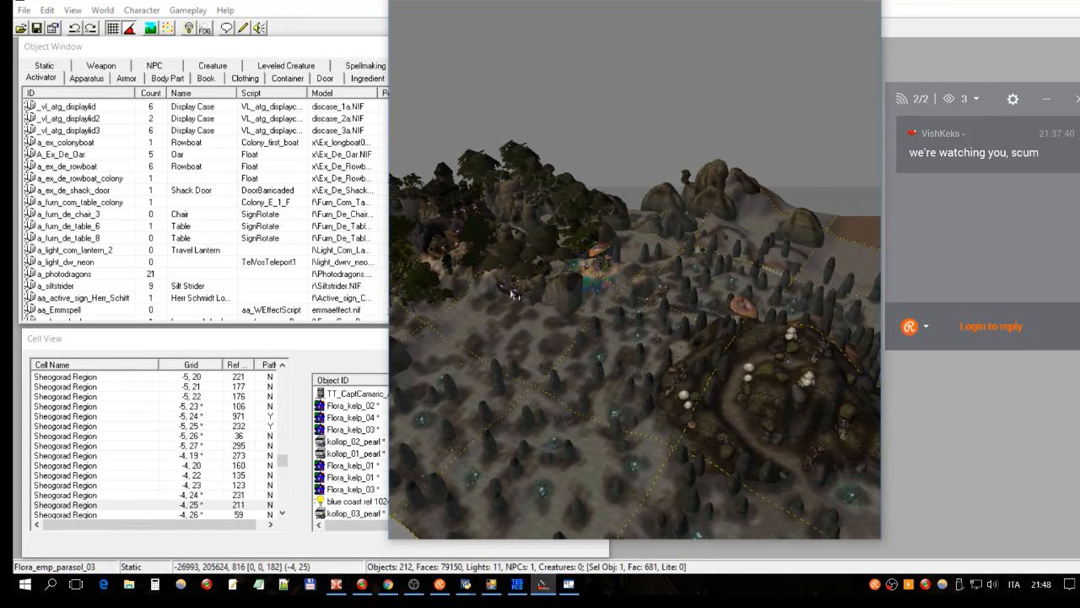
middle_click_drag(516, 295, 675, 287, "shift")
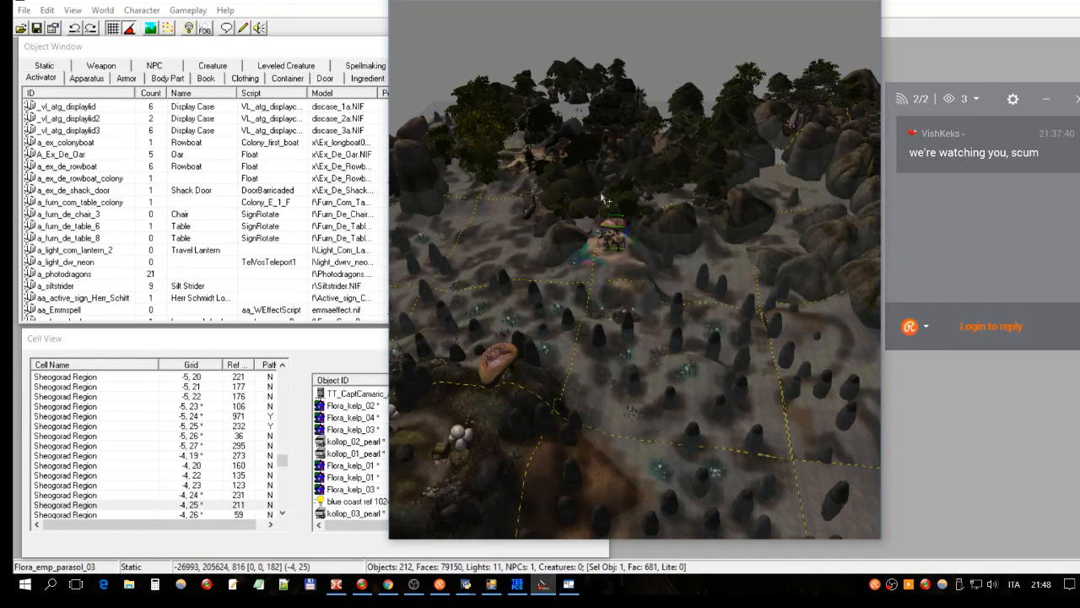
scroll(604, 197, "up", 3)
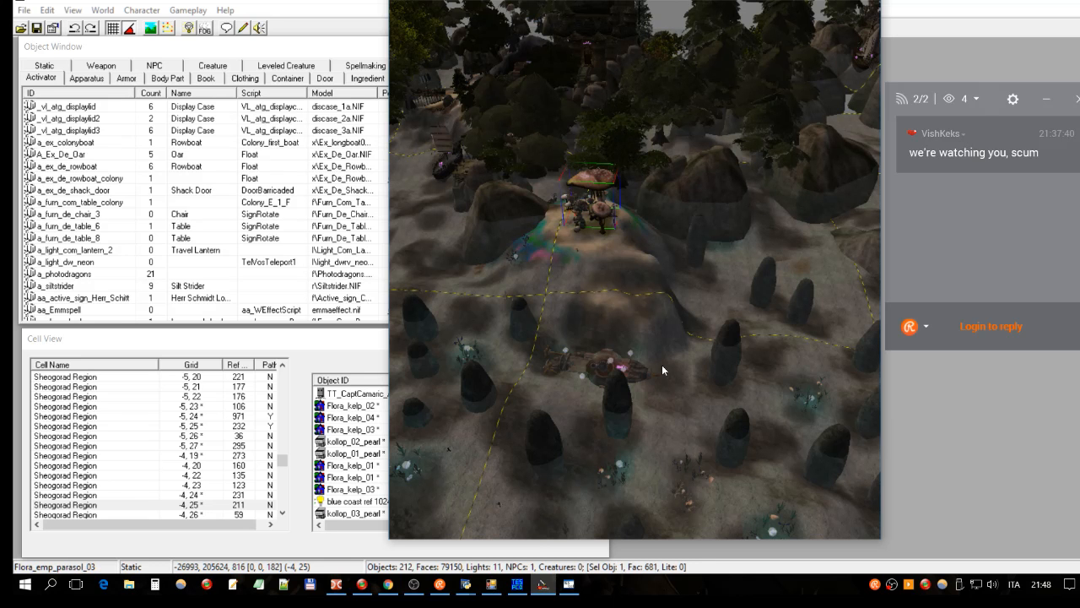
left_click(492, 583)
mouse_move(323, 160)
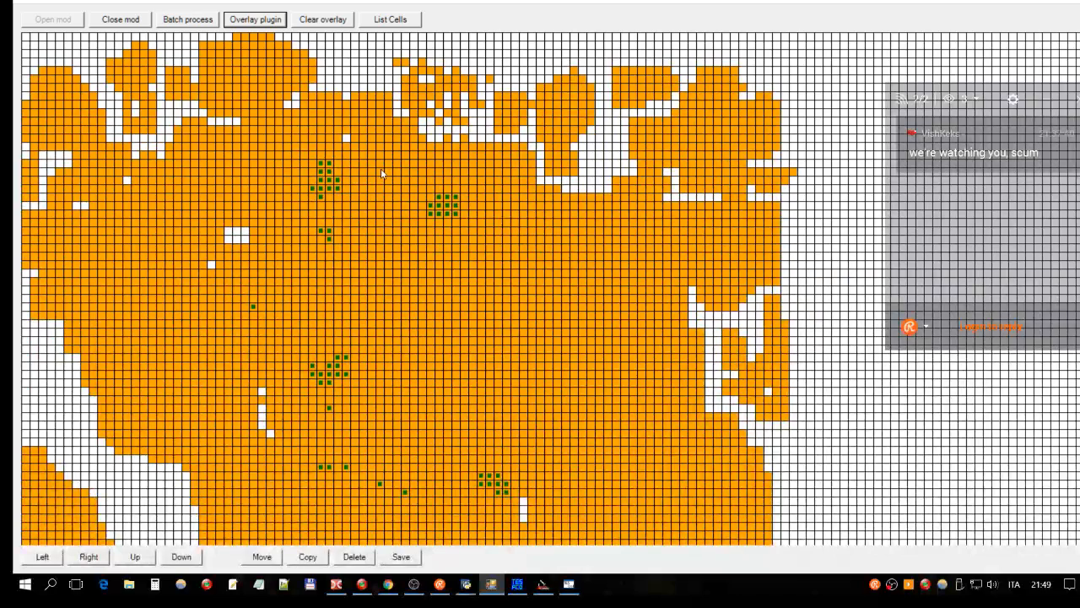
mouse_move(382, 175)
mouse_move(329, 192)
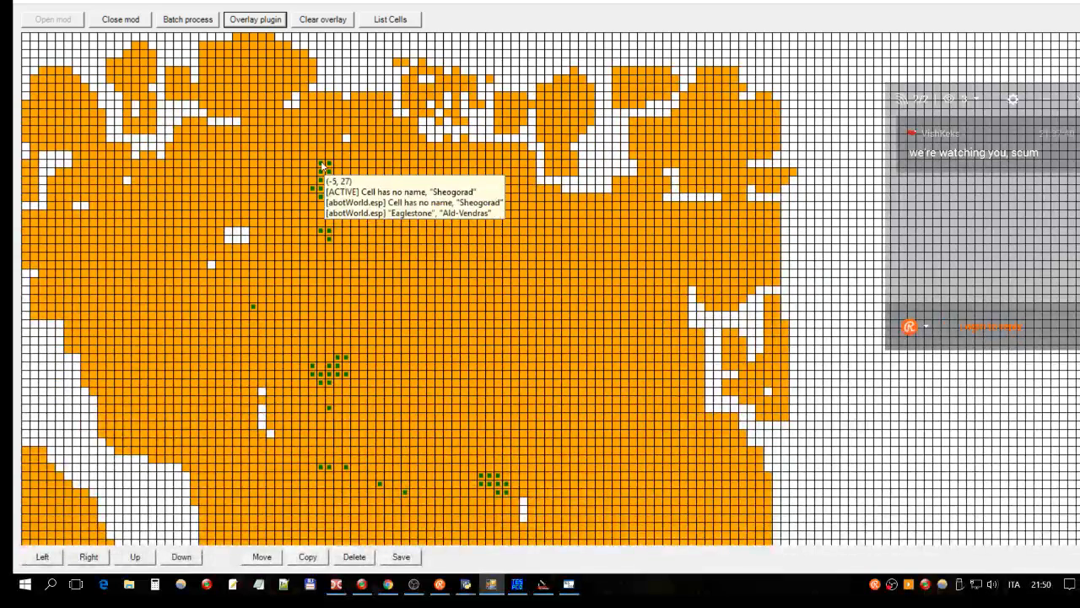
mouse_move(314, 165)
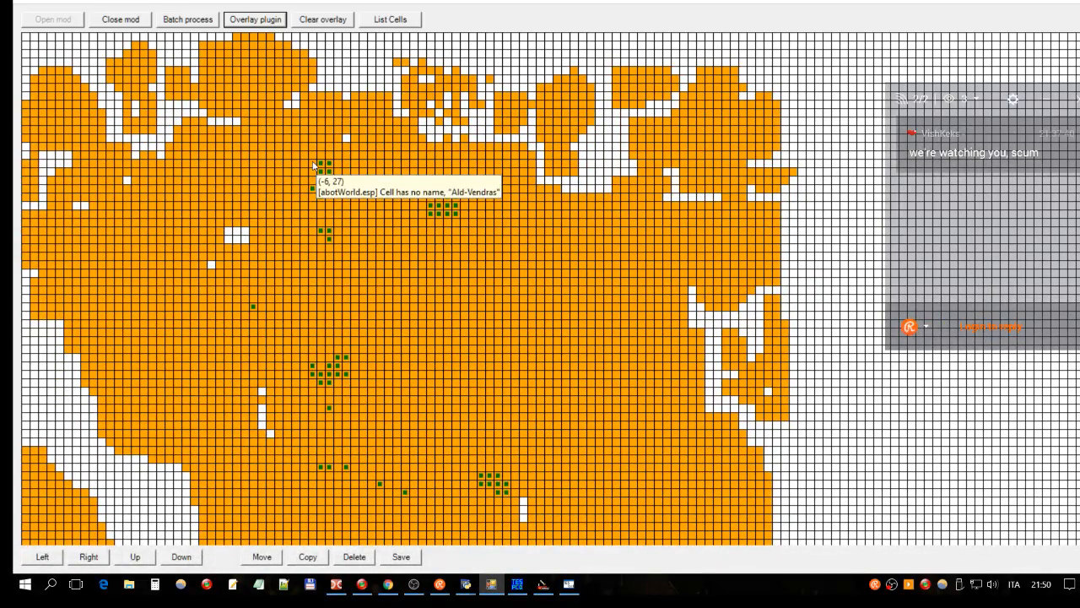
mouse_move(403, 111)
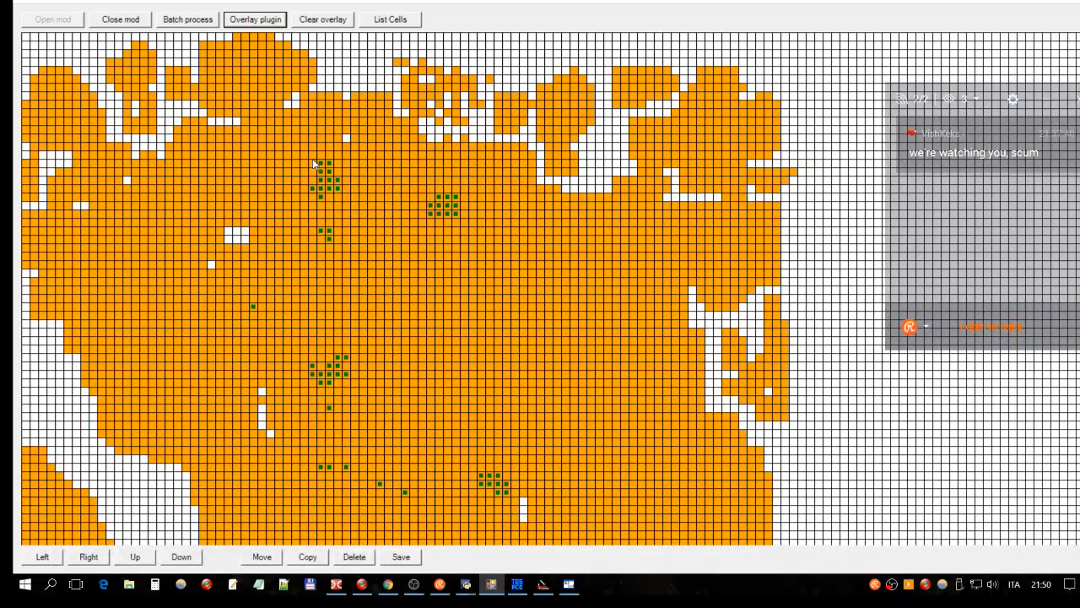
mouse_move(321, 168)
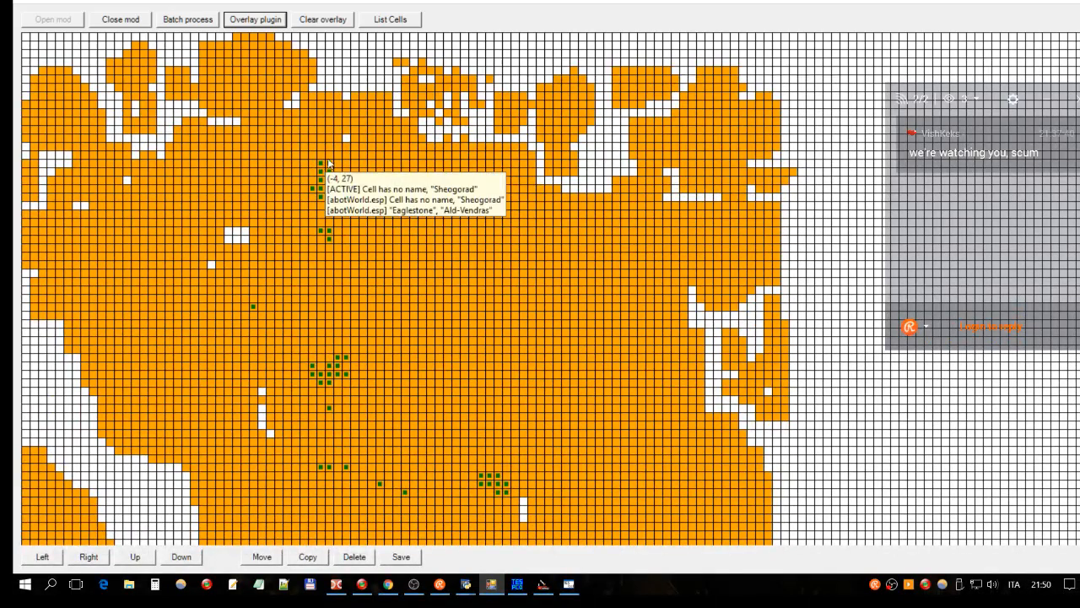
mouse_move(419, 185)
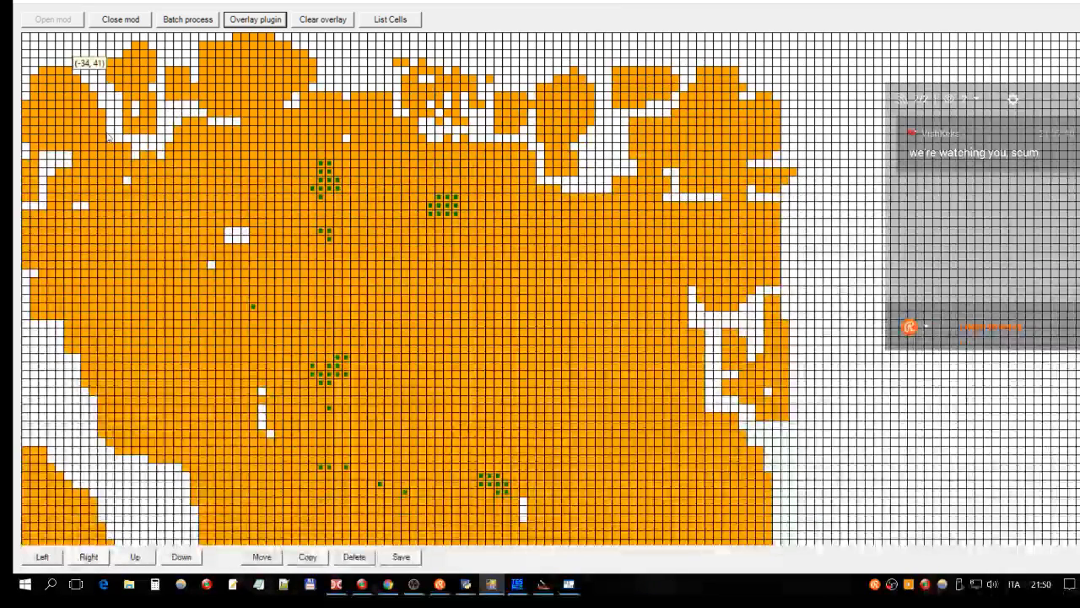
mouse_move(153, 159)
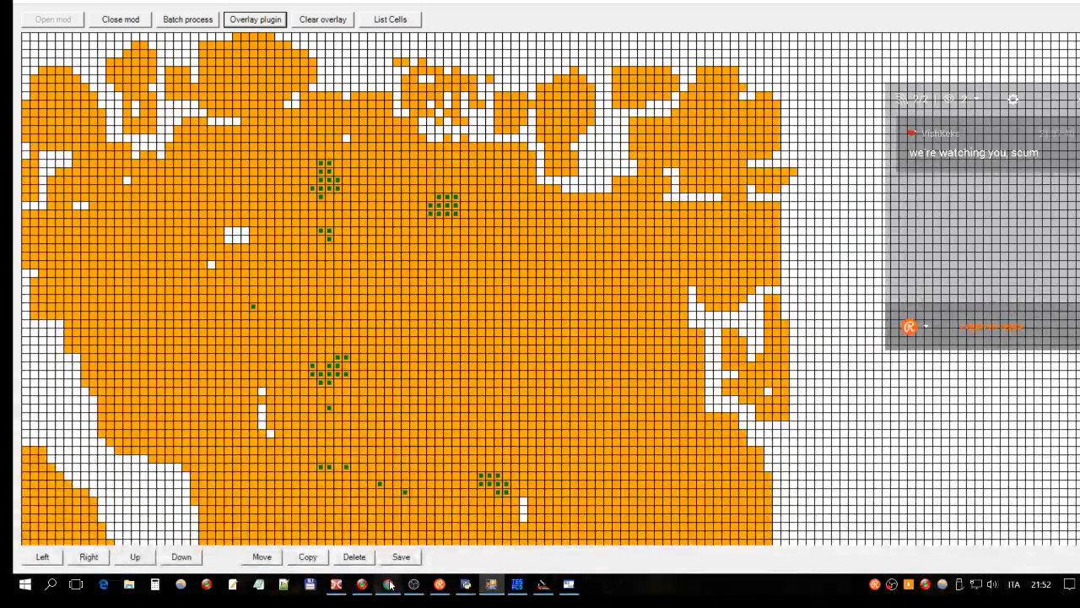
Step: Look over the Google Drive world map image, then return to Total Commander
left_click(389, 583)
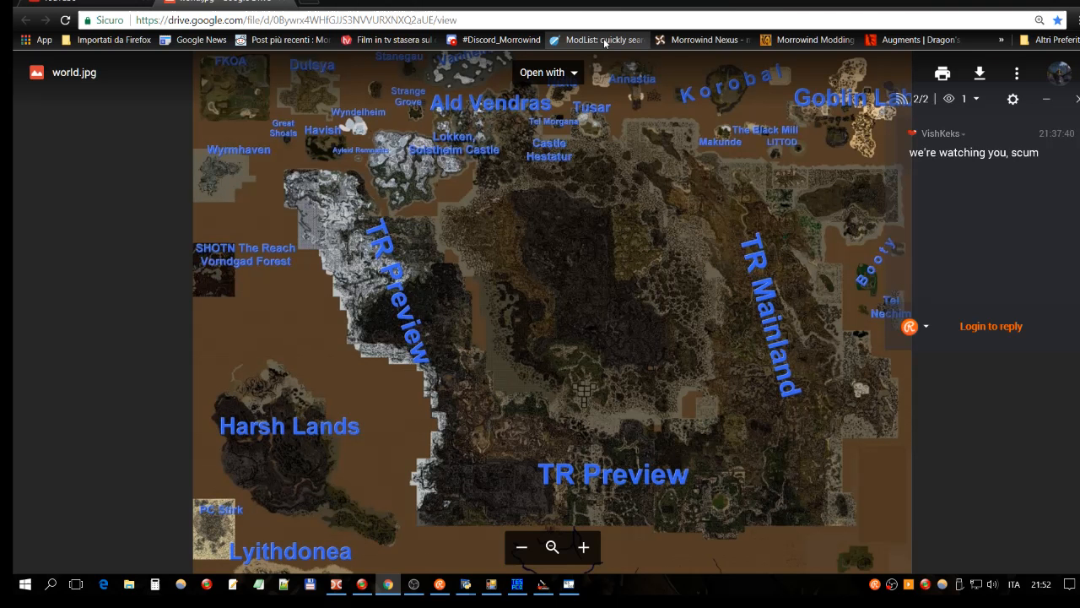
left_click(309, 6)
left_click(337, 584)
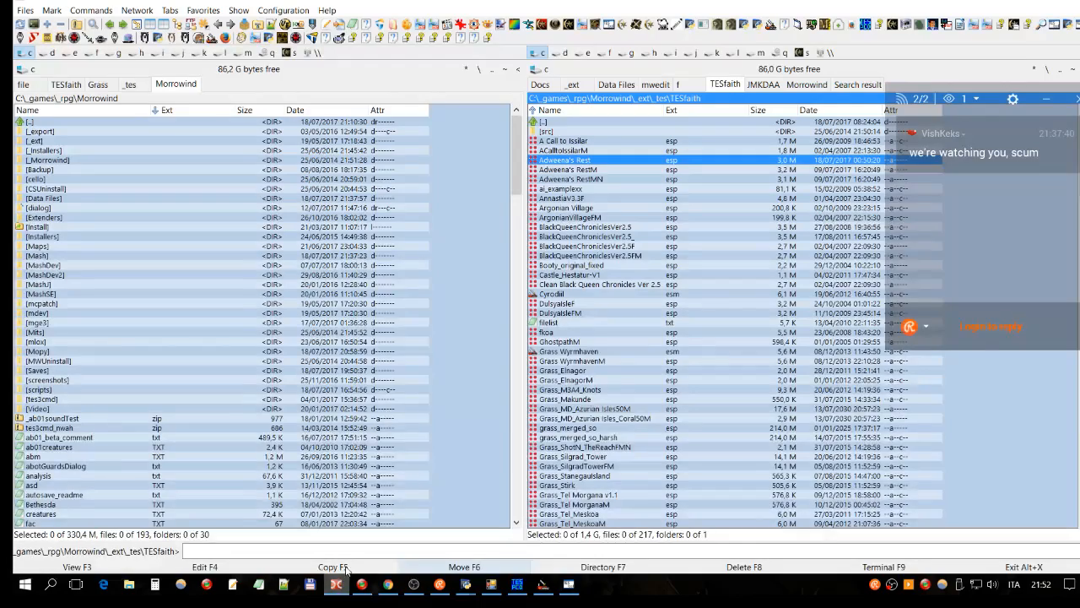
Step: Scroll to the bottom of the TESfaith folder and select tesfaith_Readme.html
scroll(658, 253, "down", 4)
scroll(792, 319, "down", 4)
scroll(791, 320, "down", 10)
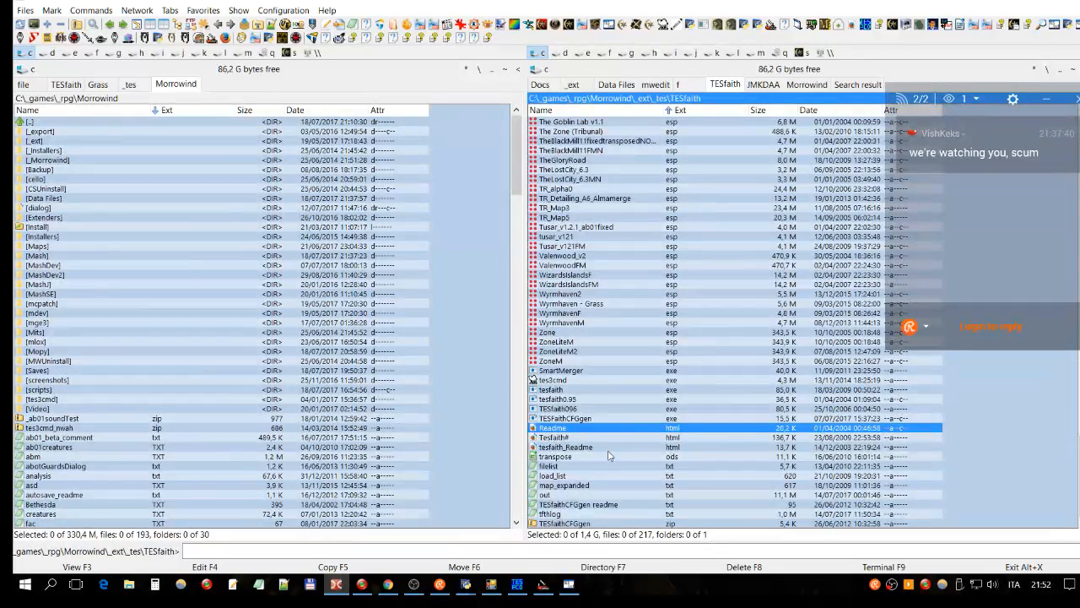
left_click(604, 447)
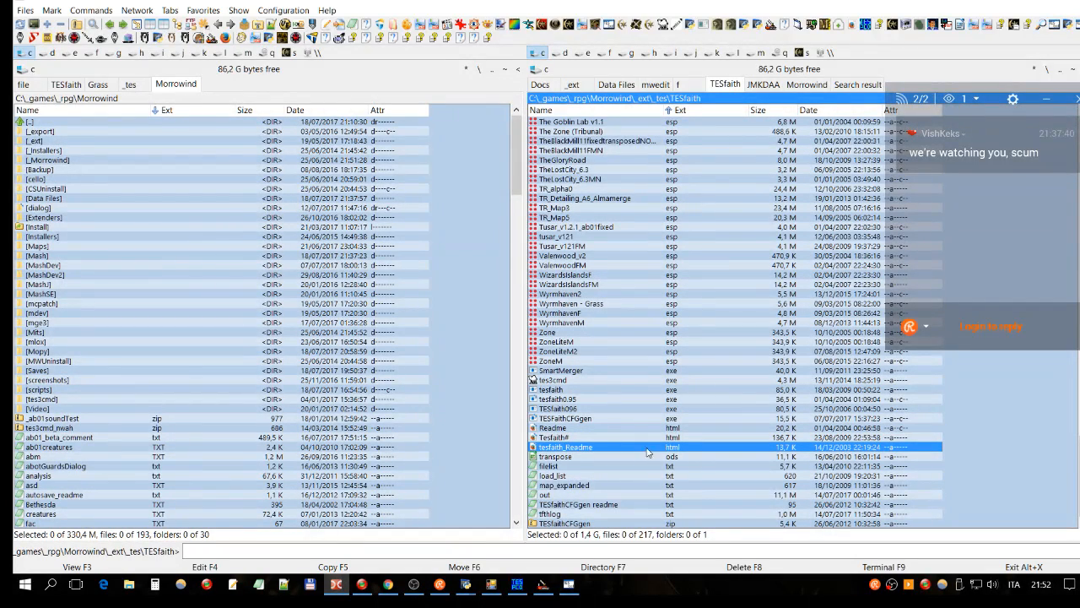
Step: Open the TESfaith readme in Firefox and find the CR region-copy example rules
key("Return")
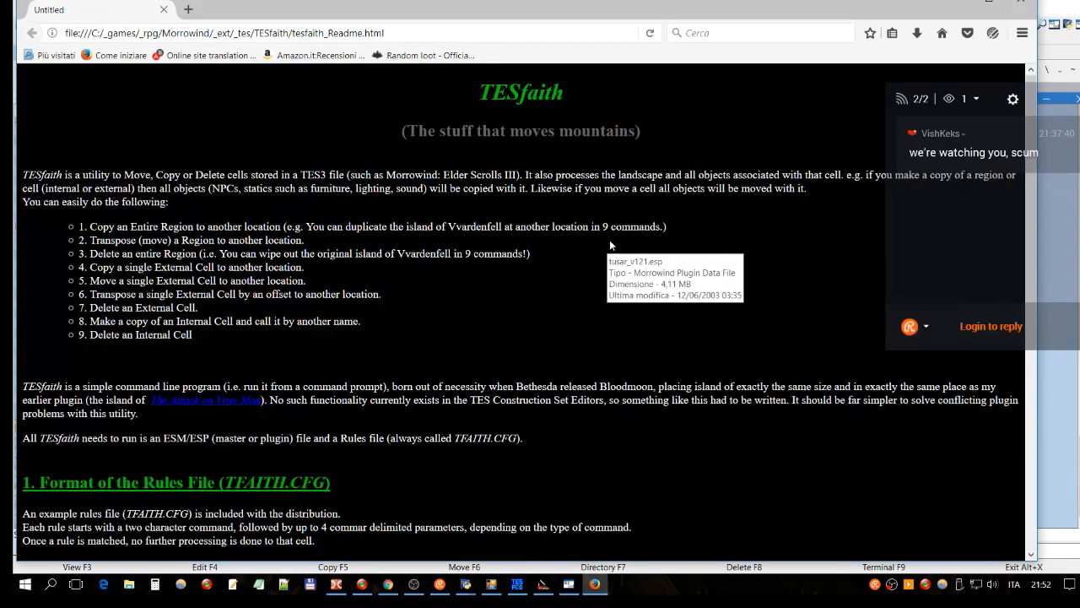
scroll(512, 101, "down", 12)
scroll(511, 107, "up", 8)
scroll(509, 115, "up", 5)
scroll(510, 115, "up", 2)
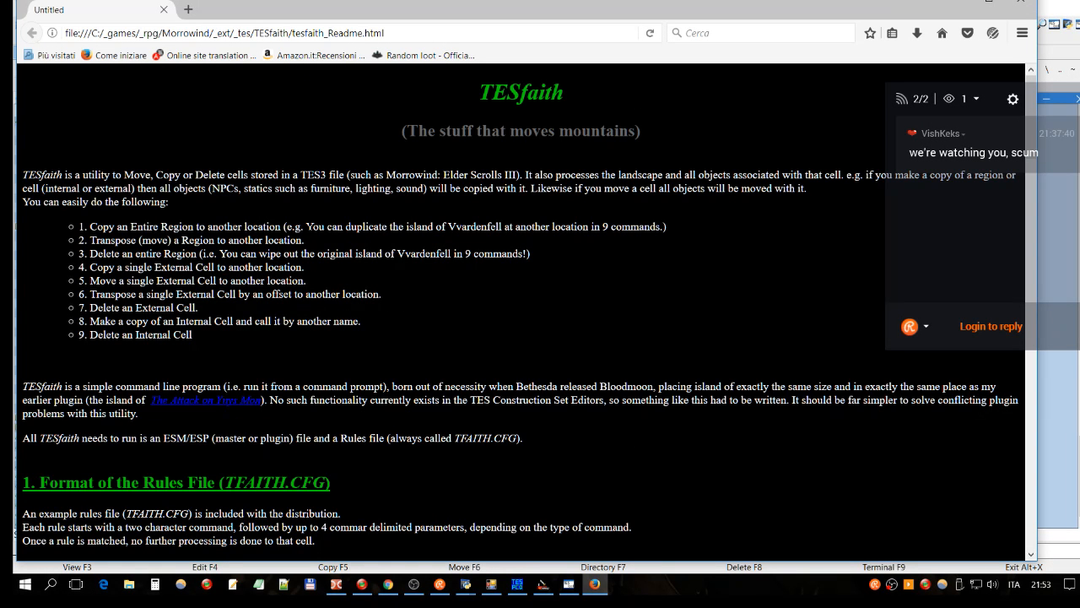
scroll(523, 312, "down", 5)
scroll(351, 249, "down", 6)
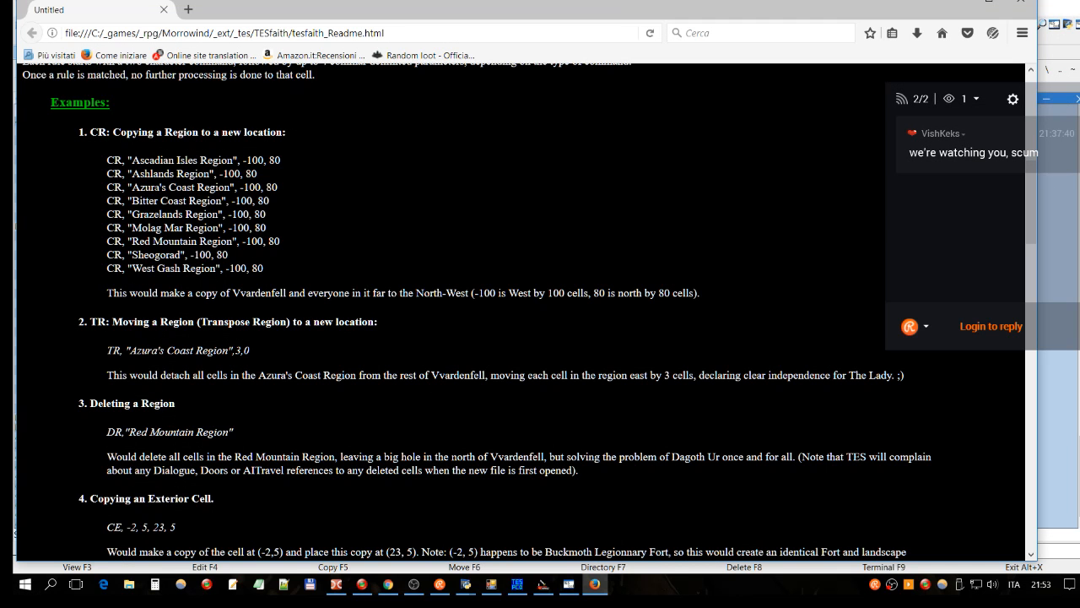
Step: Select all nine CR example rules, from Azura's Coast Region through West Gash Region
left_click_drag(280, 187, 132, 186)
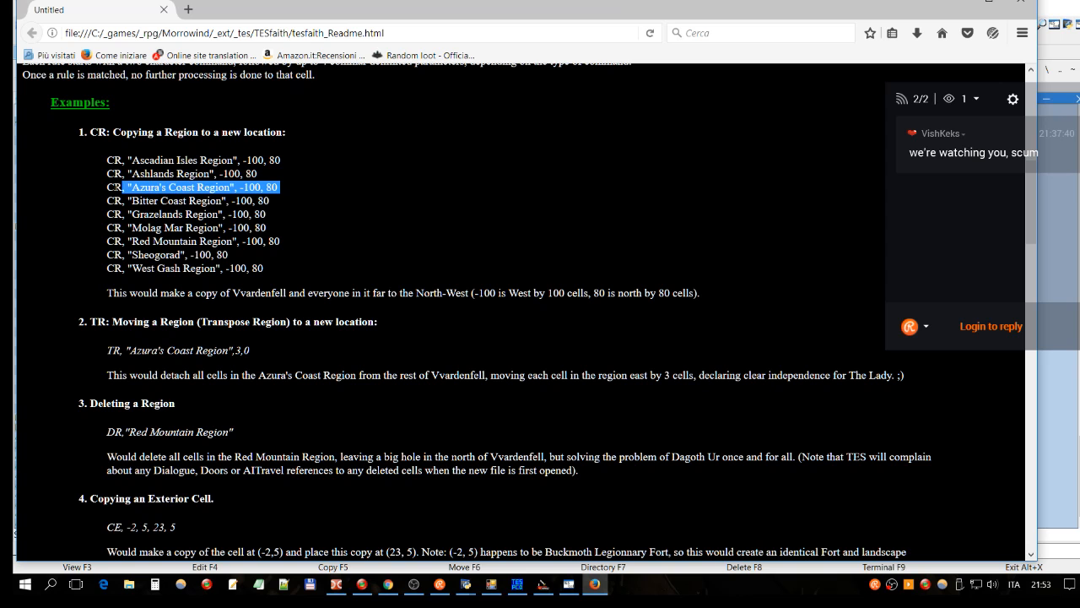
left_click(102, 223)
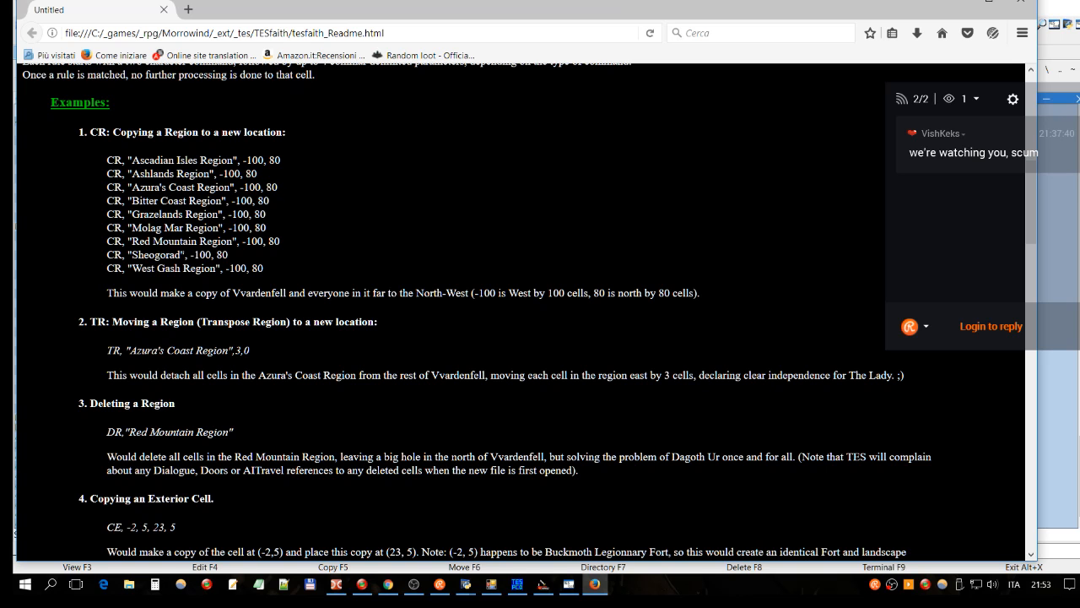
left_click_drag(270, 268, 108, 269)
scroll(332, 243, "down", 5)
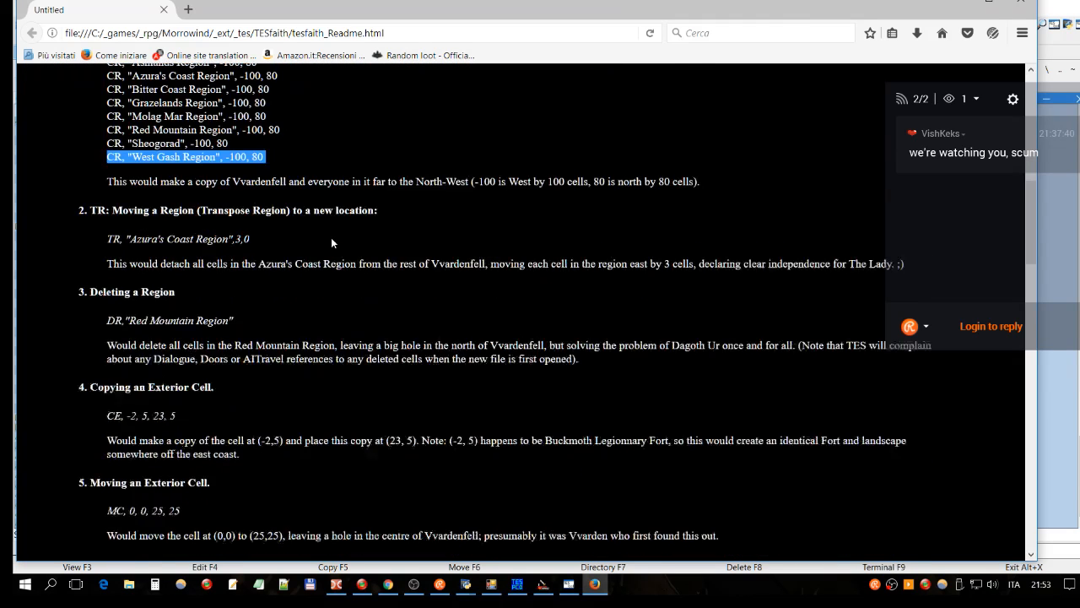
scroll(331, 243, "down", 1)
scroll(332, 243, "up", 6)
scroll(332, 243, "up", 2)
left_click_drag(269, 352, 106, 238)
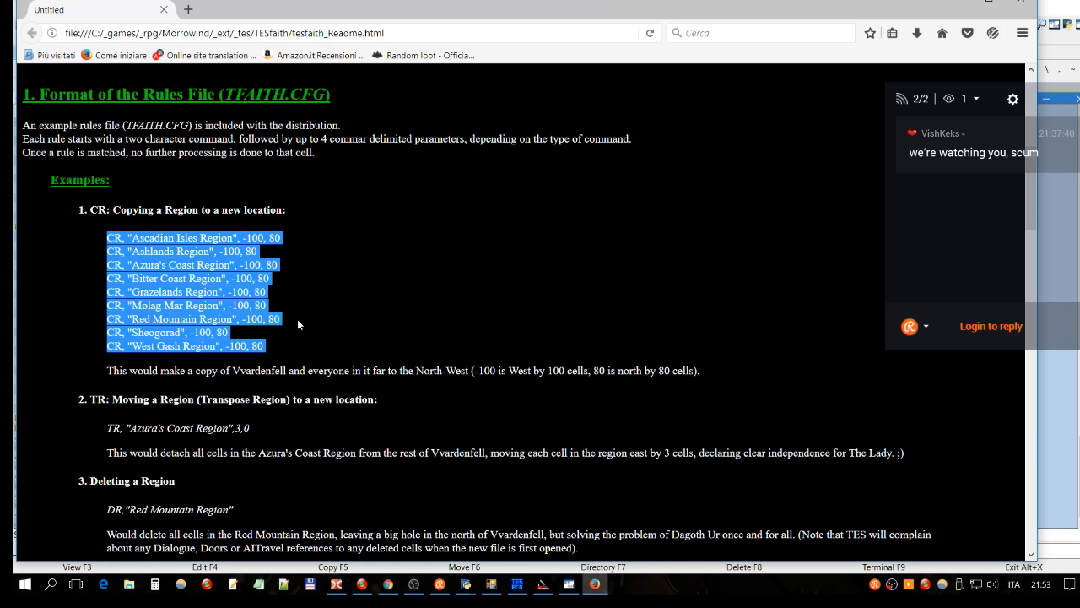
Step: Read down through the rest of the readme to its final section
scroll(419, 277, "down", 5)
scroll(422, 272, "down", 6)
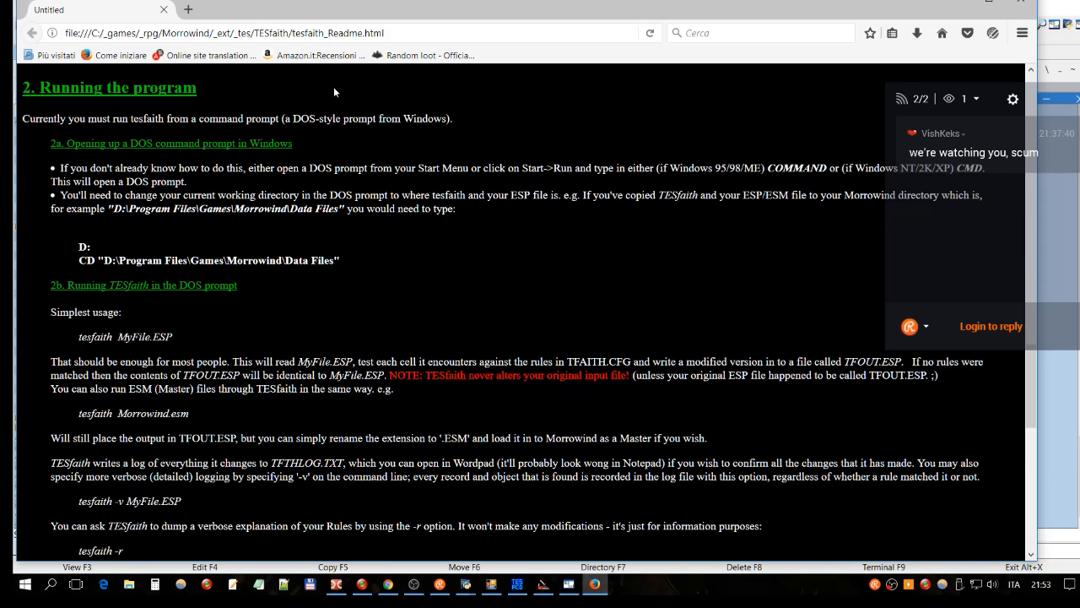
scroll(515, 236, "down", 5)
scroll(523, 313, "down", 3)
scroll(524, 313, "down", 2)
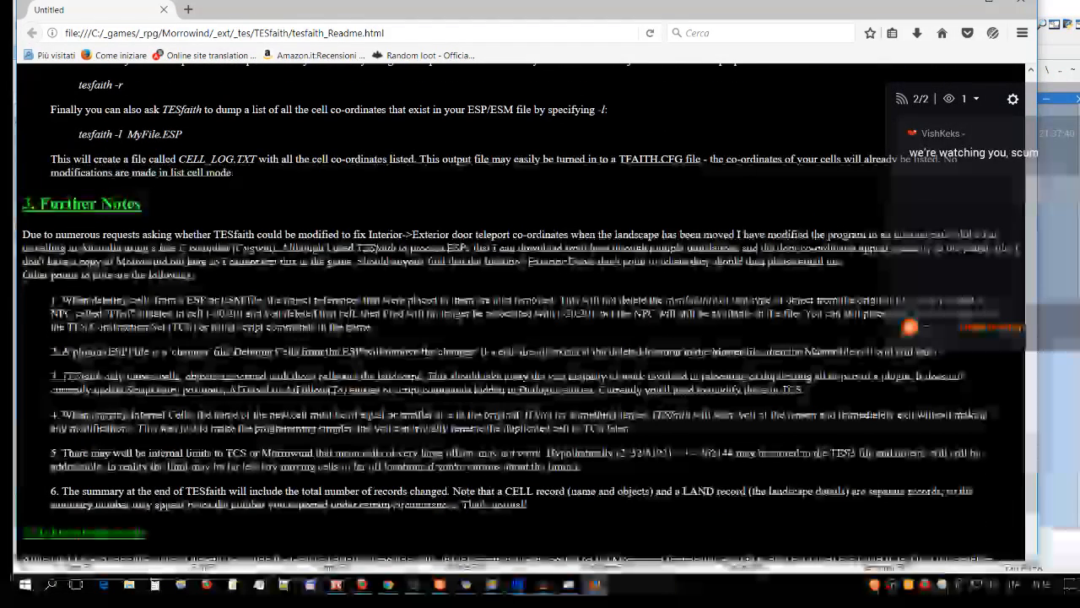
scroll(528, 272, "down", 3)
scroll(530, 277, "down", 1)
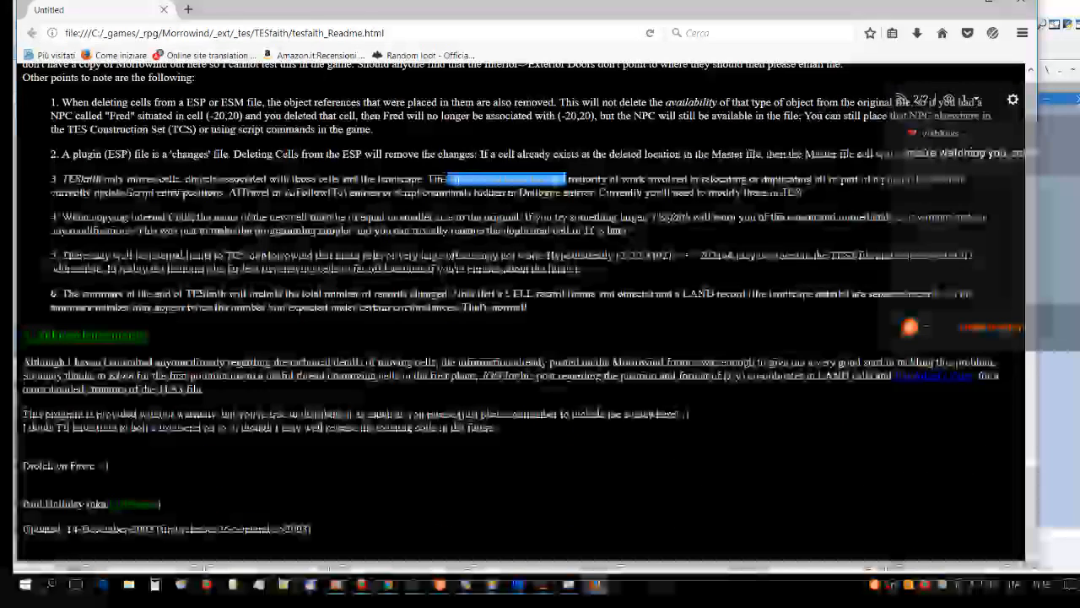
Step: Copy the author's nickname from the readme's signature line
left_click_drag(109, 503, 158, 504)
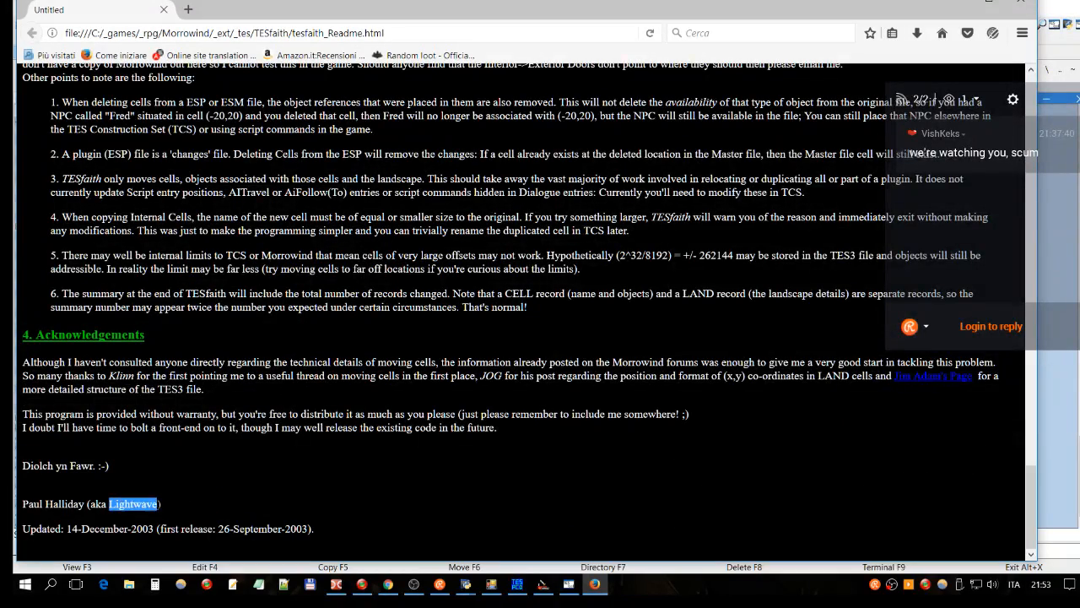
right_click(138, 507)
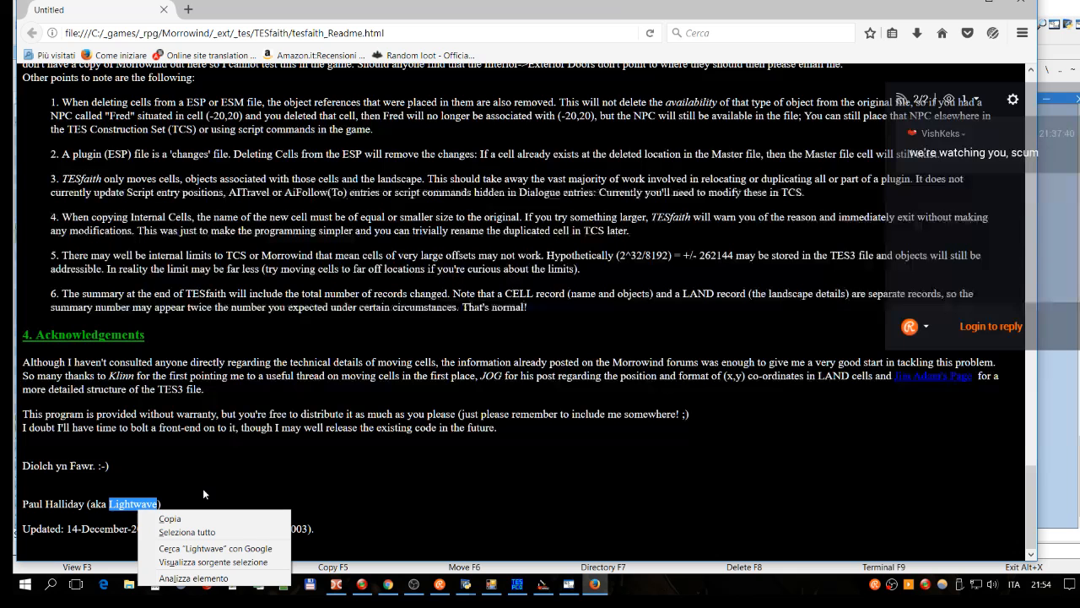
left_click(169, 518)
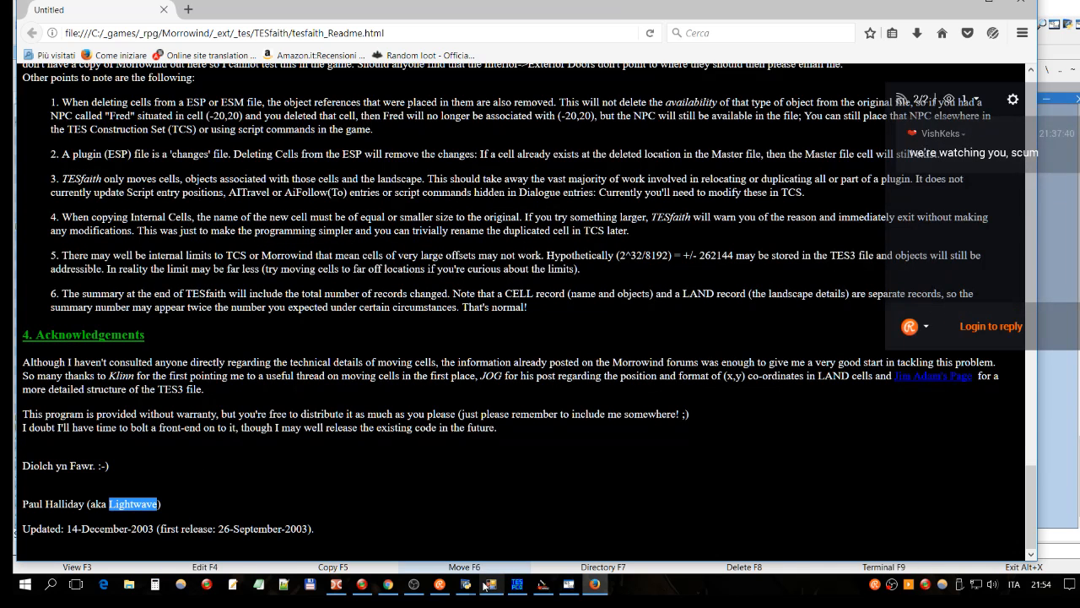
Step: Search Chrome for the author's nickname plus 'tesfaith', open the TESfaith homepage, then start a new tab
left_click(600, 592)
key("ctrl+v")
type("te")
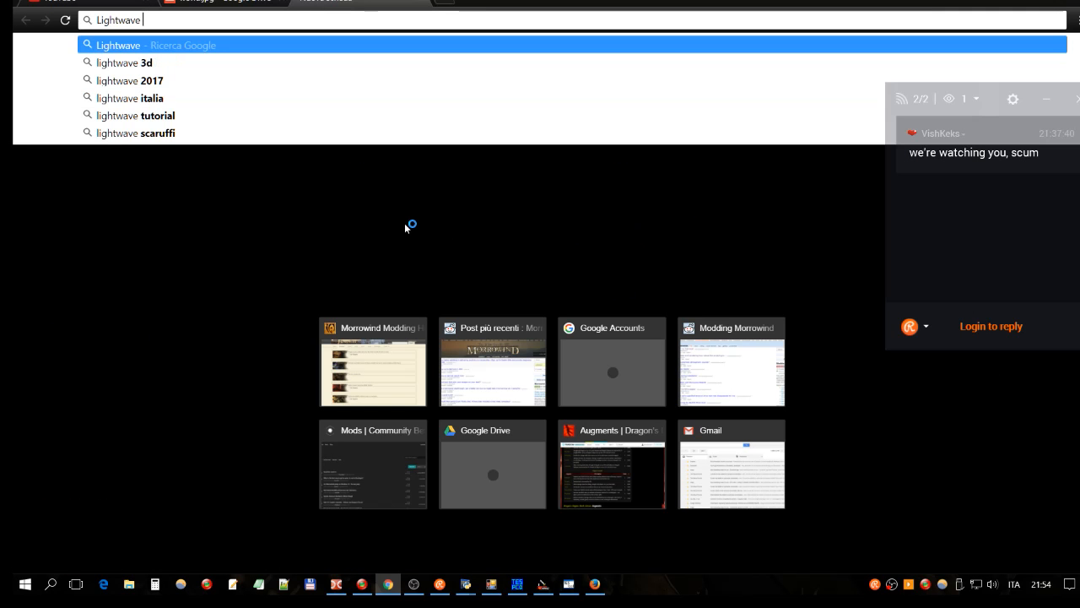
type("sfaith")
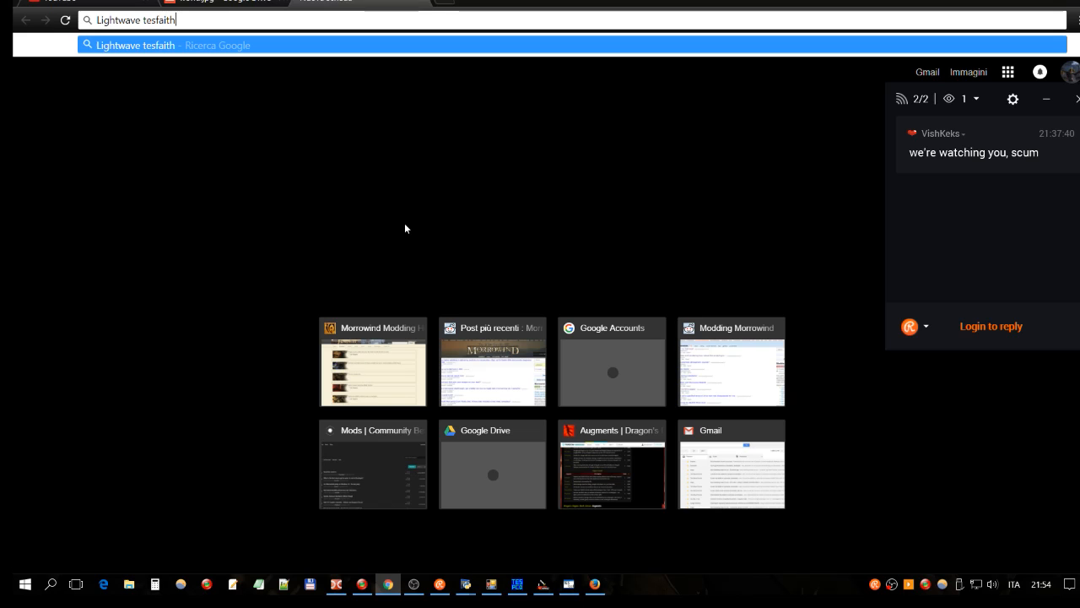
key("Return")
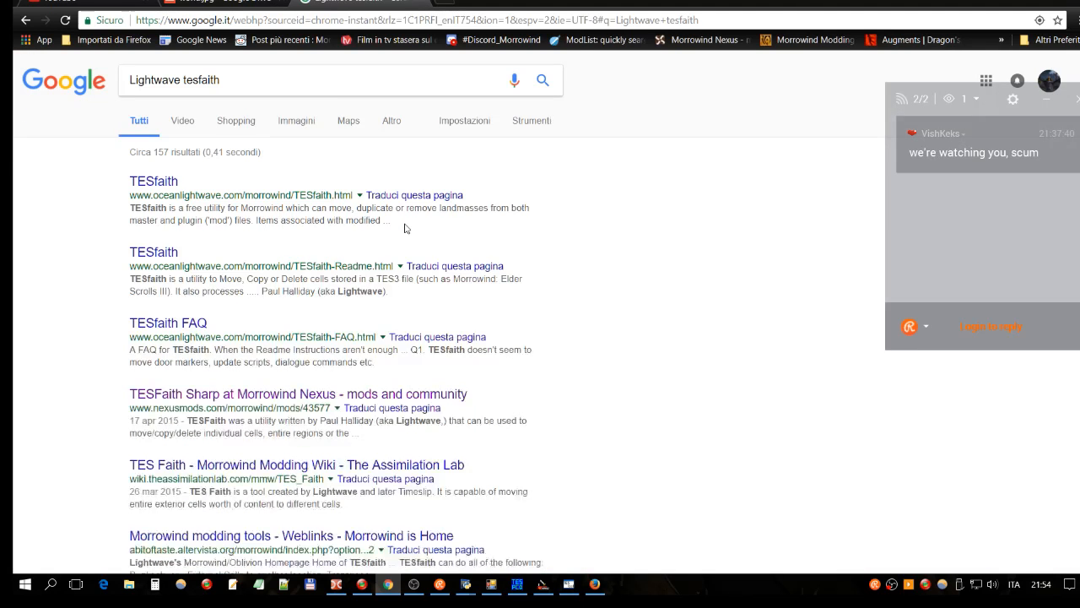
left_click(173, 183)
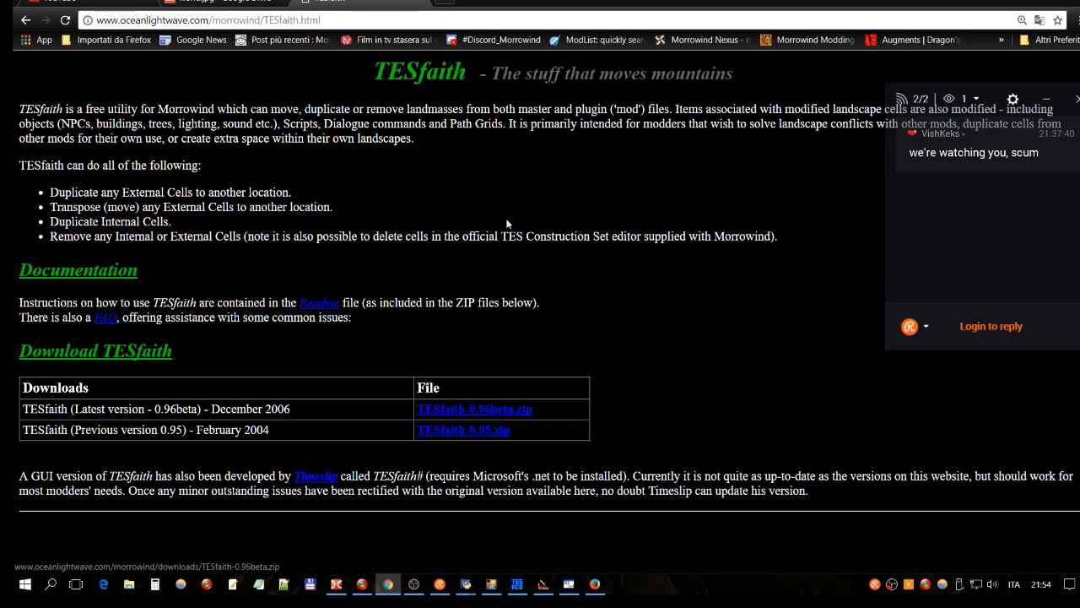
left_click(450, 2)
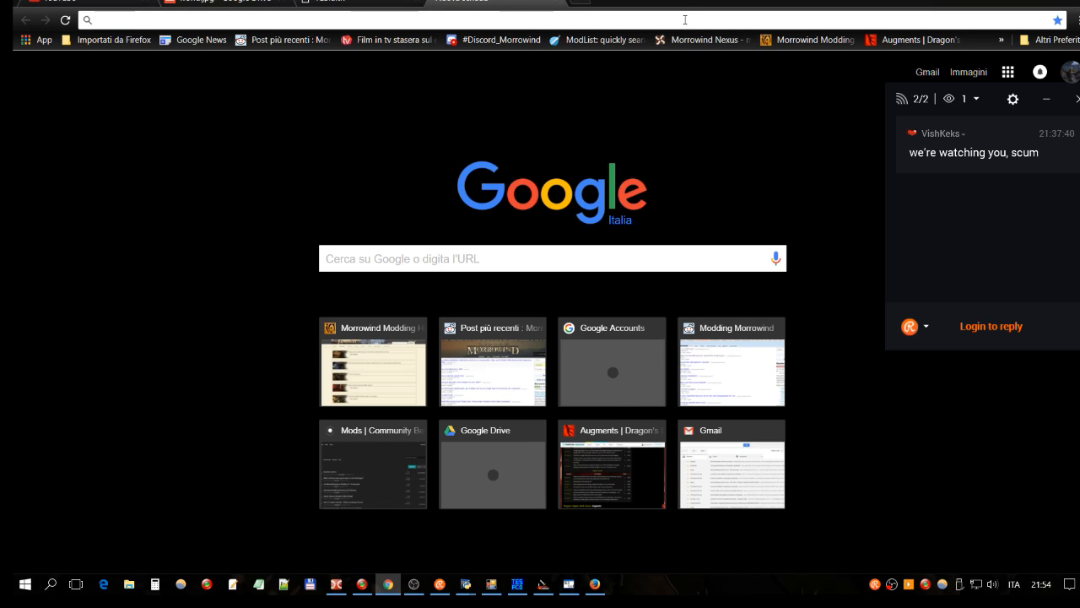
Step: Go to Morrowind is Home's Morrowind tools downloads and order them by display name
left_click(592, 34)
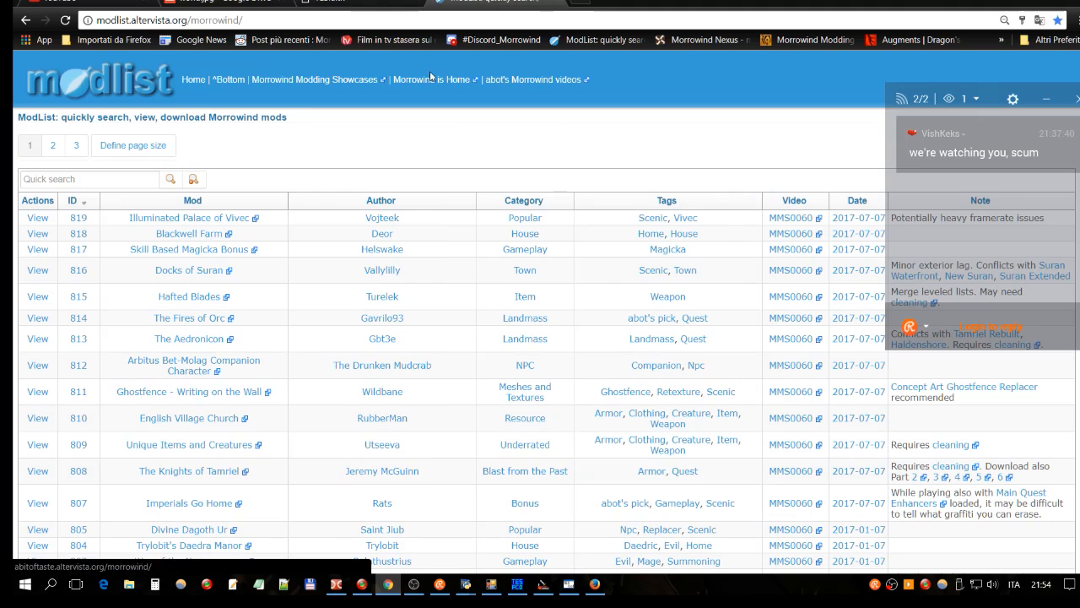
left_click(437, 80)
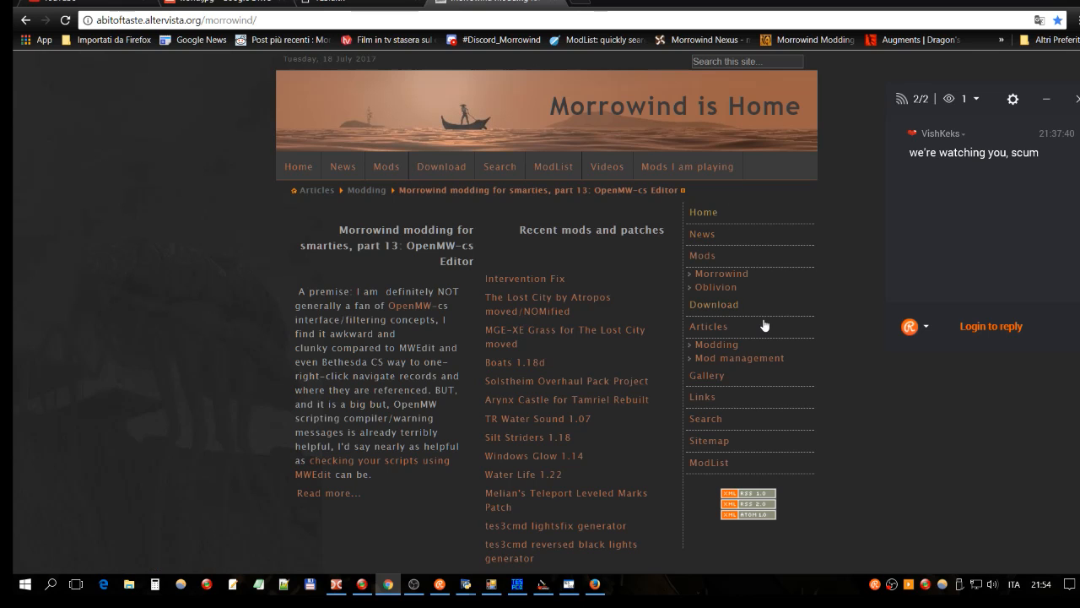
left_click(723, 306)
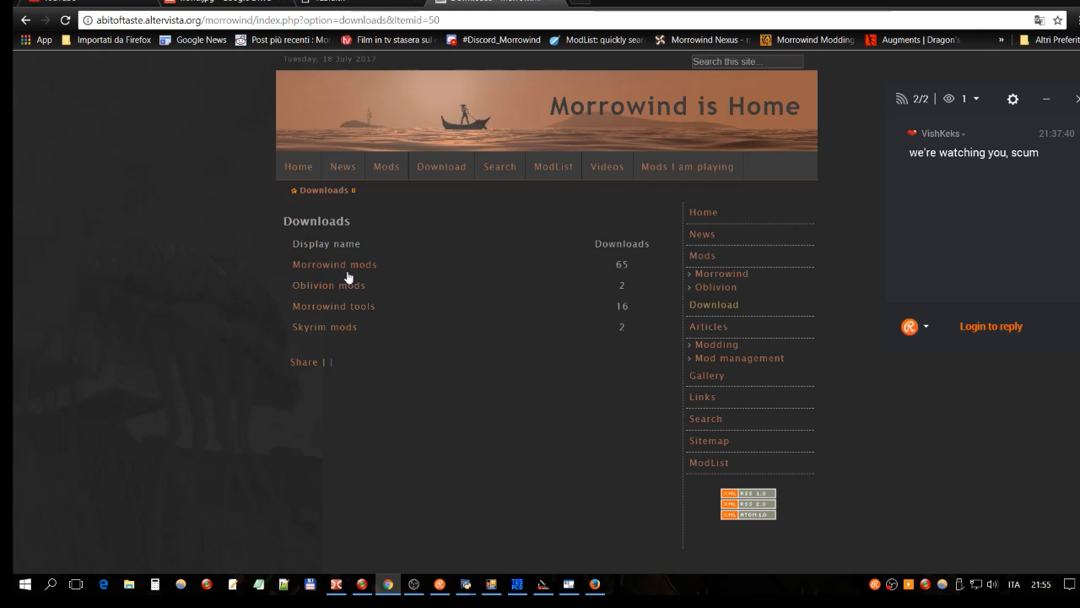
left_click(330, 309)
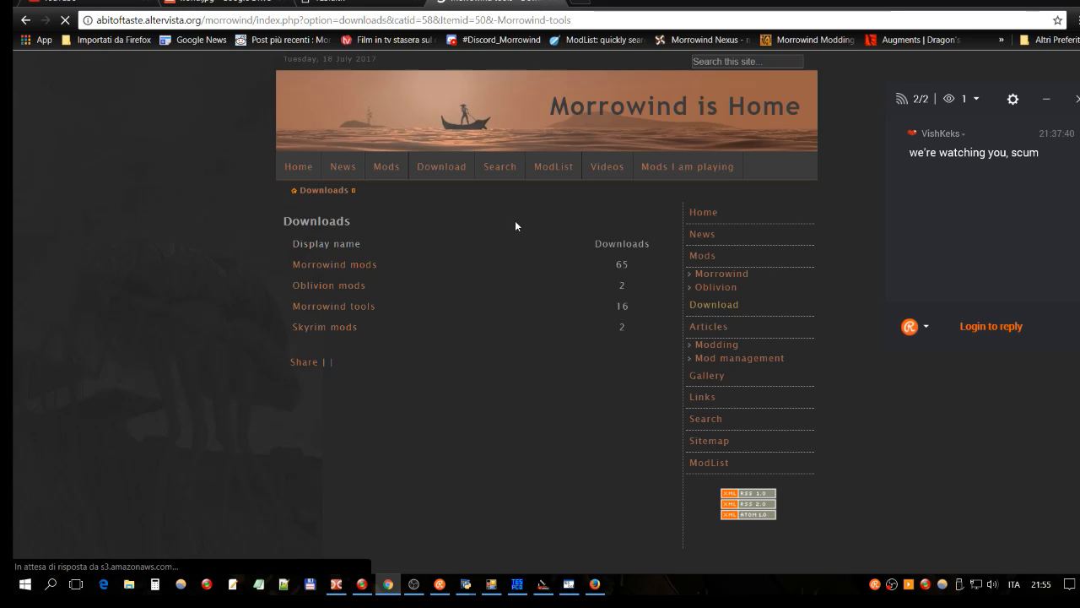
scroll(498, 194, "down", 3)
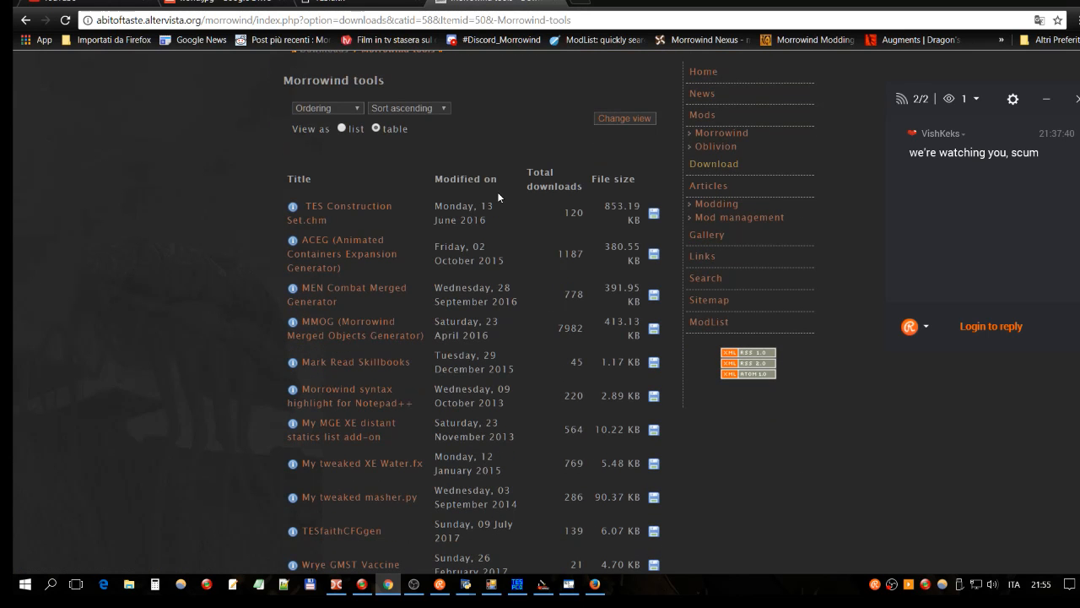
left_click(336, 109)
left_click(335, 124)
left_click(625, 119)
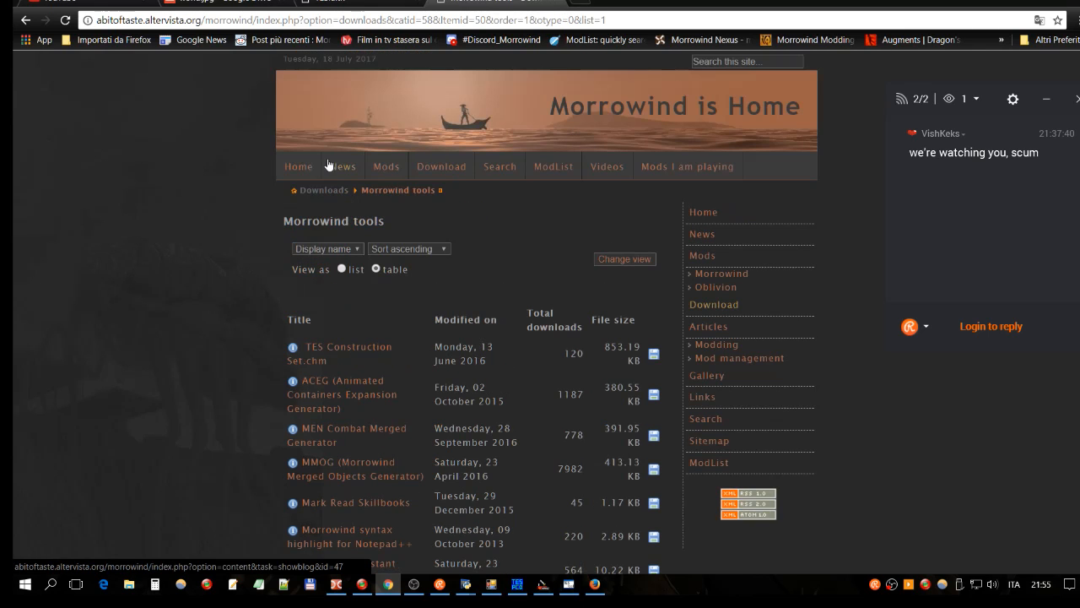
Step: Browse the sorted tools list, then go to the site's Weblinks topics
scroll(451, 211, "down", 3)
scroll(400, 156, "up", 1)
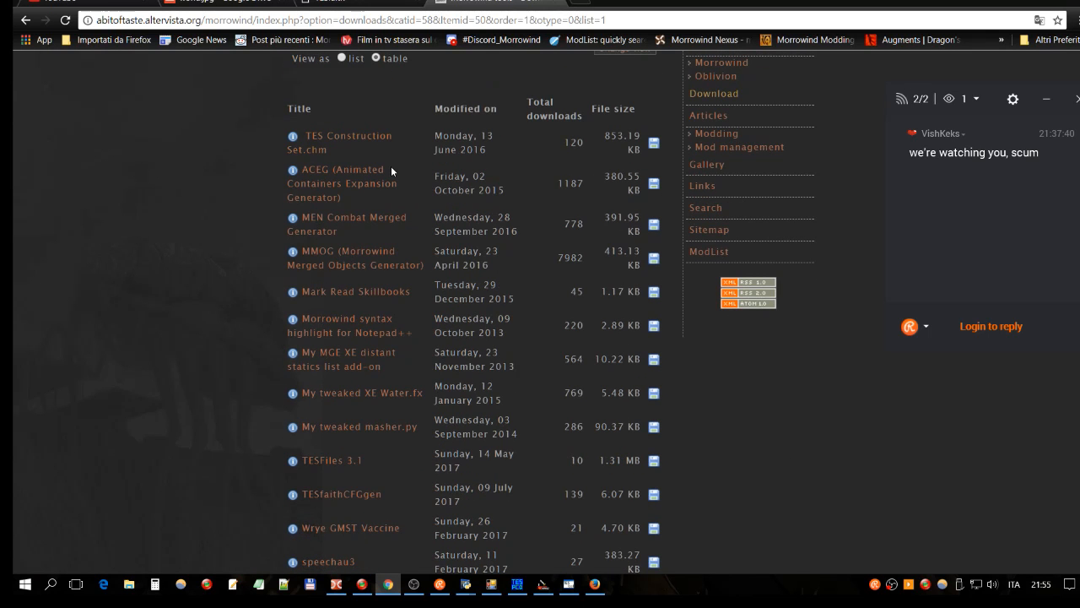
scroll(391, 169, "down", 3)
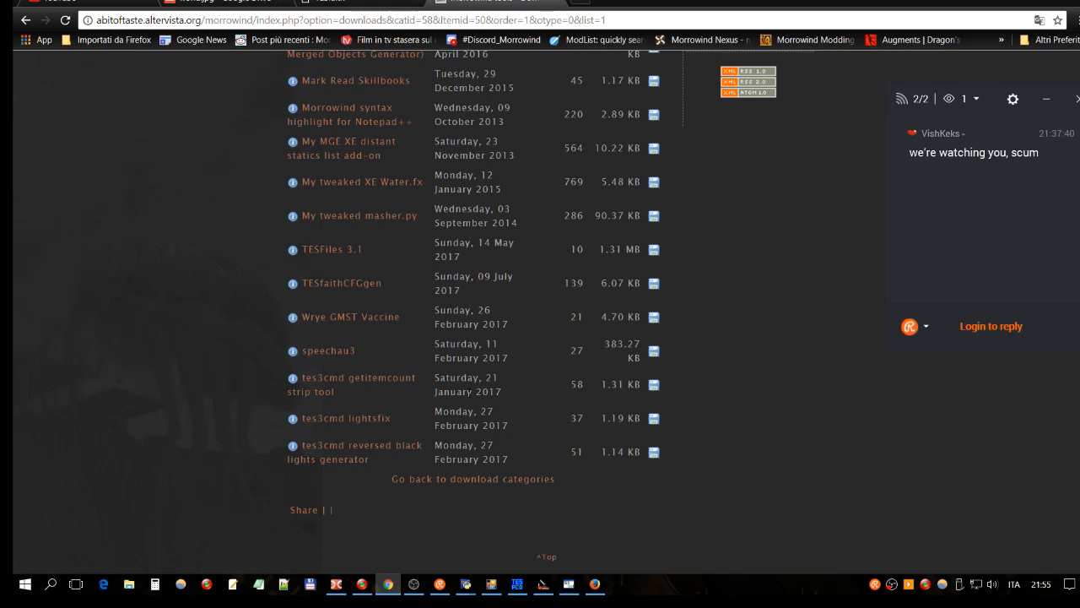
scroll(523, 430, "up", 2)
scroll(478, 368, "up", 4)
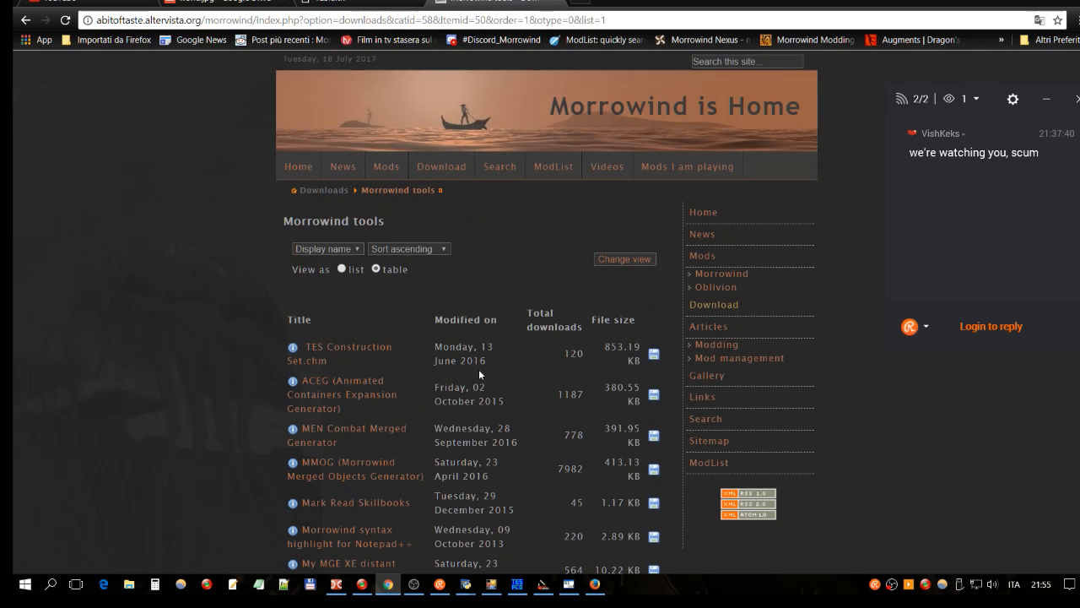
scroll(523, 325, "down", 3)
scroll(524, 325, "down", 1)
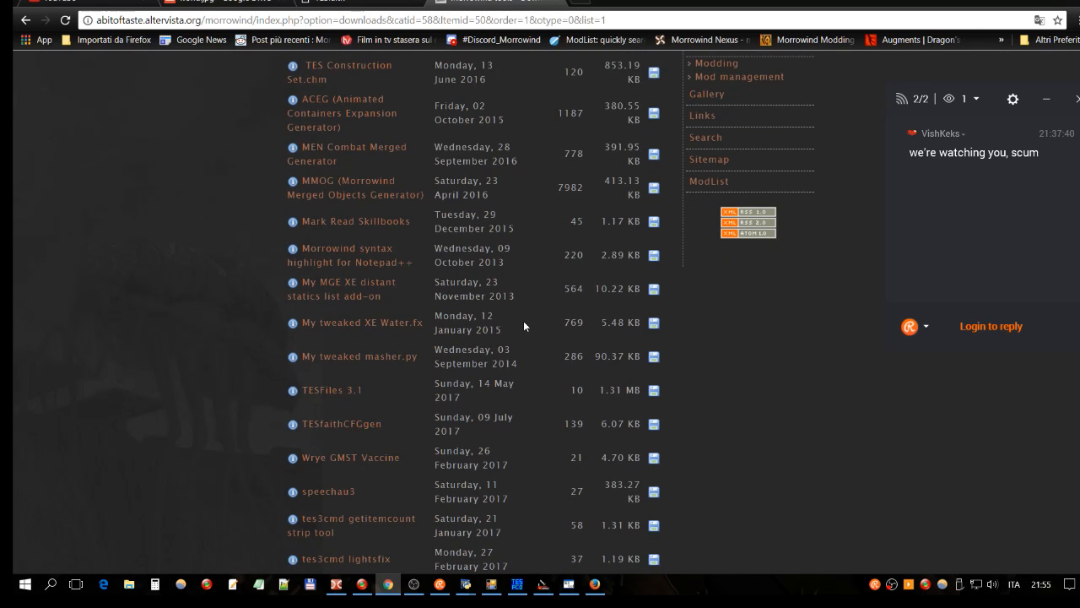
scroll(523, 326, "down", 1)
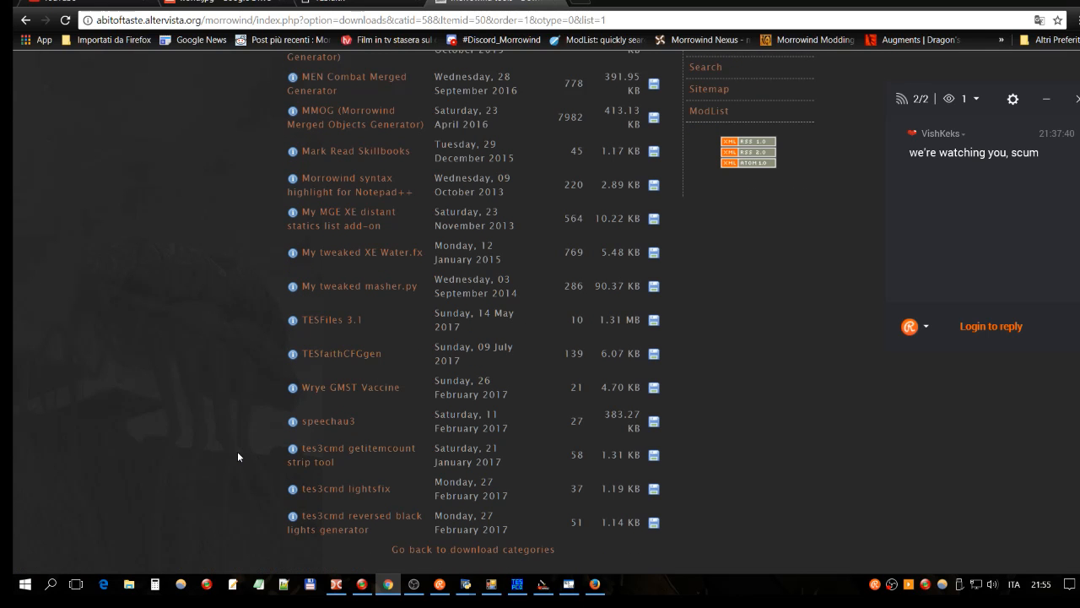
scroll(236, 450, "up", 1)
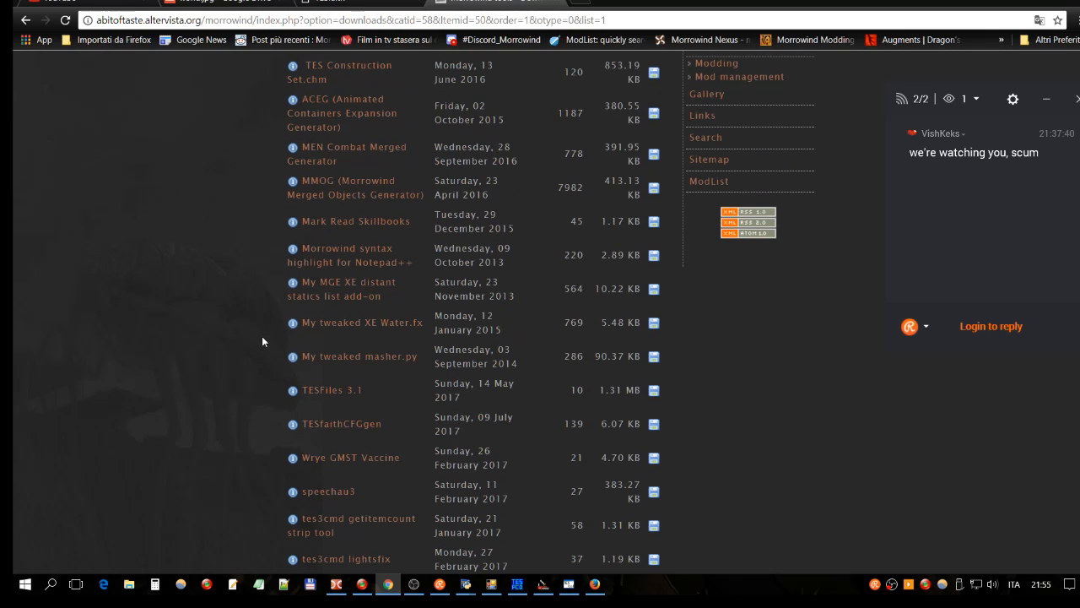
scroll(263, 337, "up", 1)
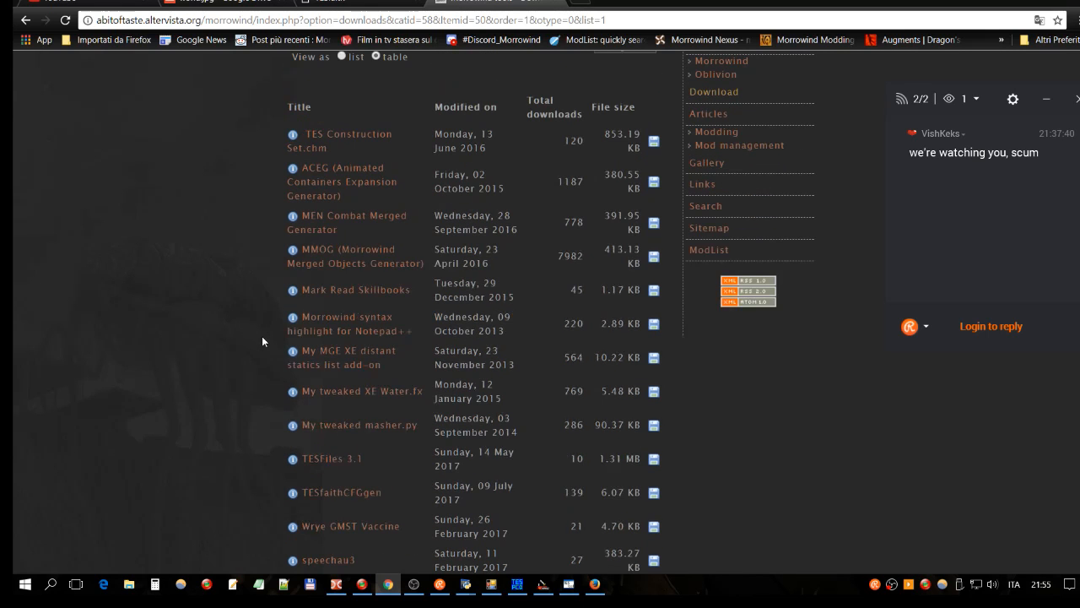
left_click(707, 189)
scroll(422, 238, "down", 1)
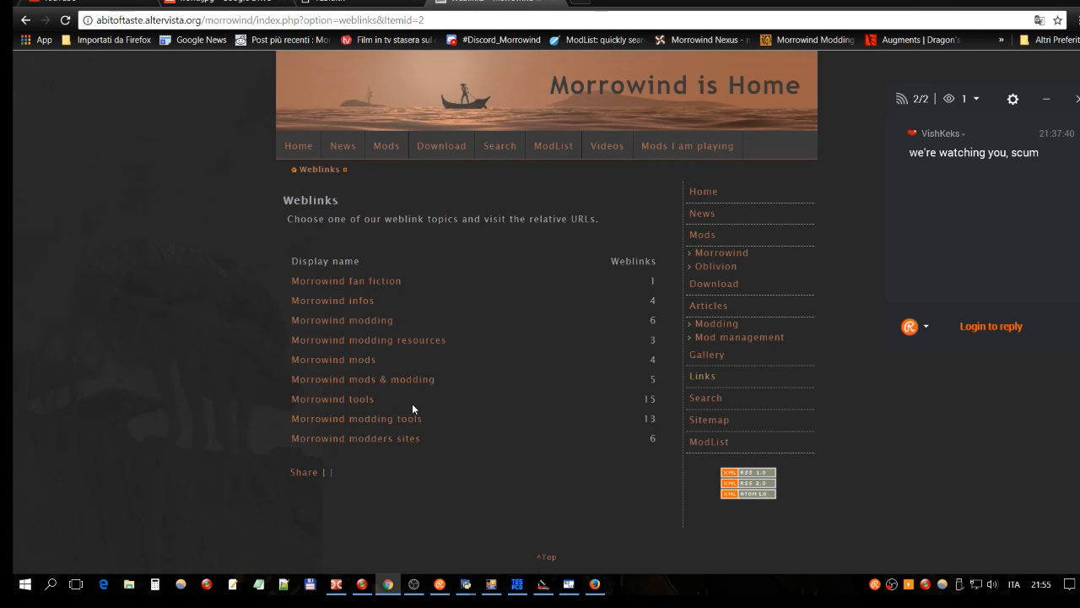
Step: Look through the Morrowind tools weblinks category
left_click(361, 406)
scroll(480, 212, "down", 1)
scroll(480, 213, "down", 2)
scroll(480, 213, "down", 2)
scroll(480, 213, "down", 7)
scroll(481, 214, "down", 1)
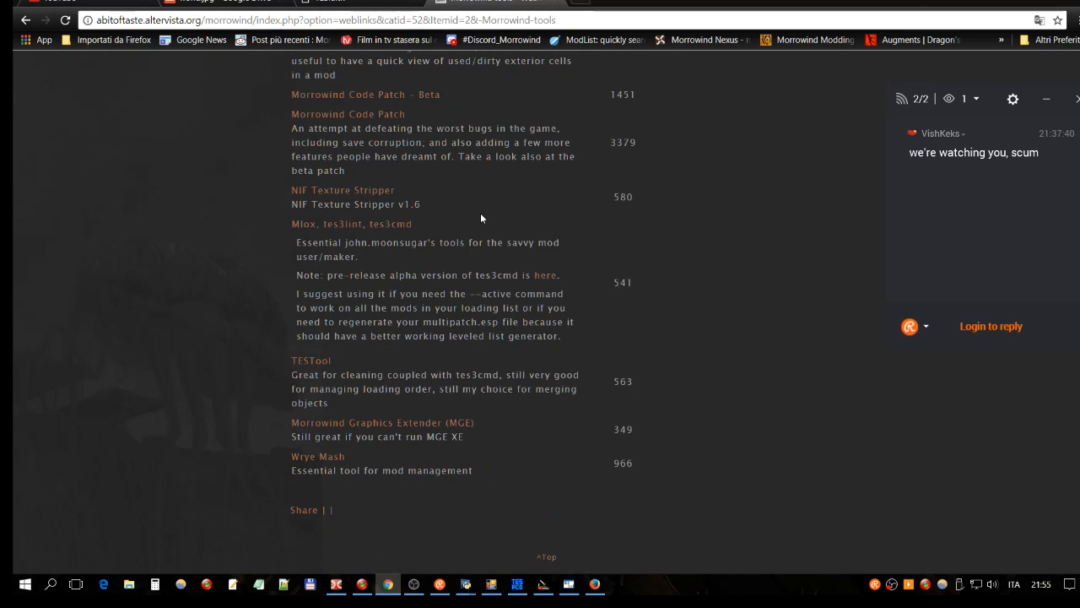
scroll(481, 218, "up", 7)
scroll(481, 218, "up", 2)
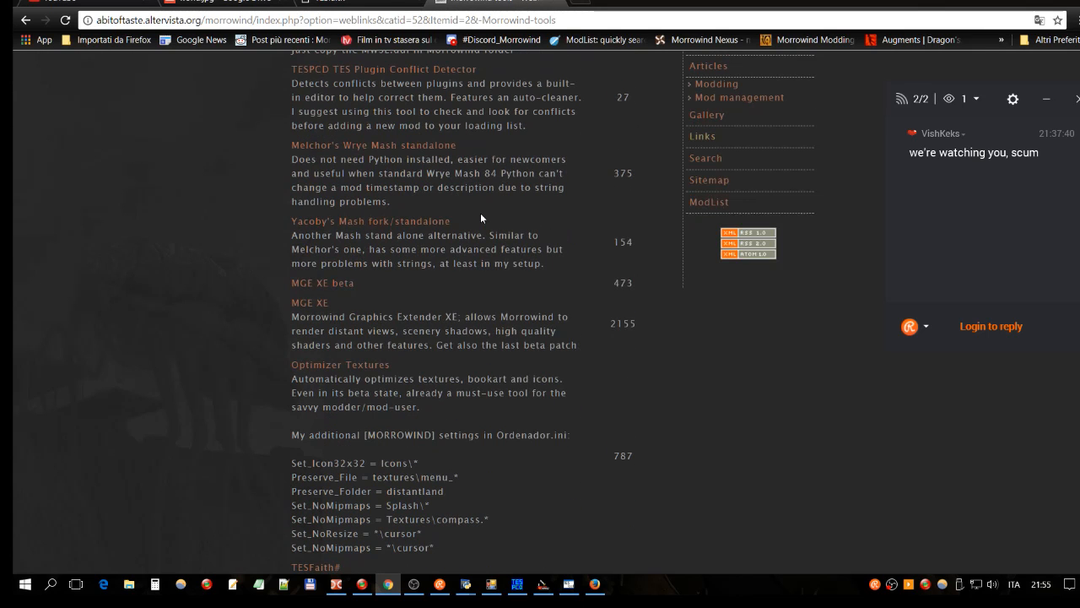
scroll(480, 213, "up", 4)
Step: Go back and open Morrowind modding tools, down to the TESfaith 0.97alpha entry
left_click(25, 20)
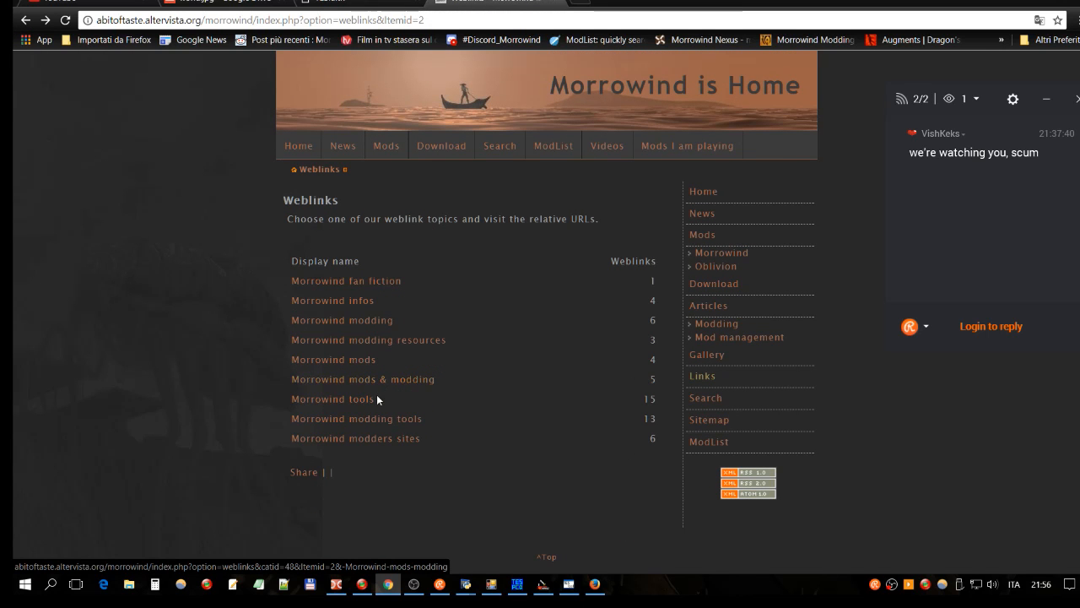
left_click(377, 419)
scroll(513, 217, "down", 3)
scroll(513, 218, "down", 3)
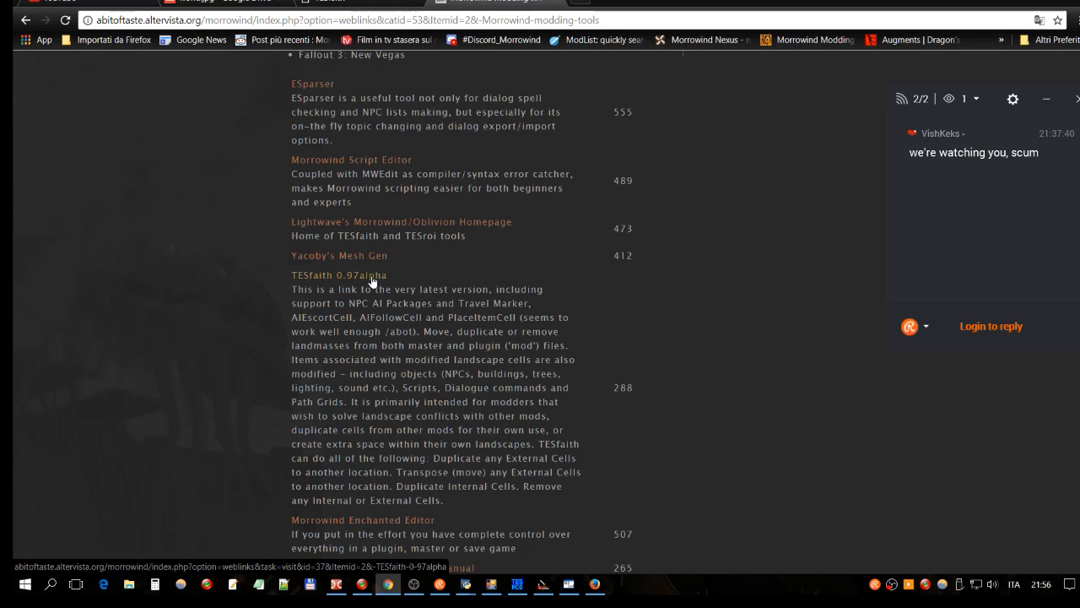
Step: Download the TESfaith 0.97alpha zip and highlight its description paragraph
left_click(342, 275)
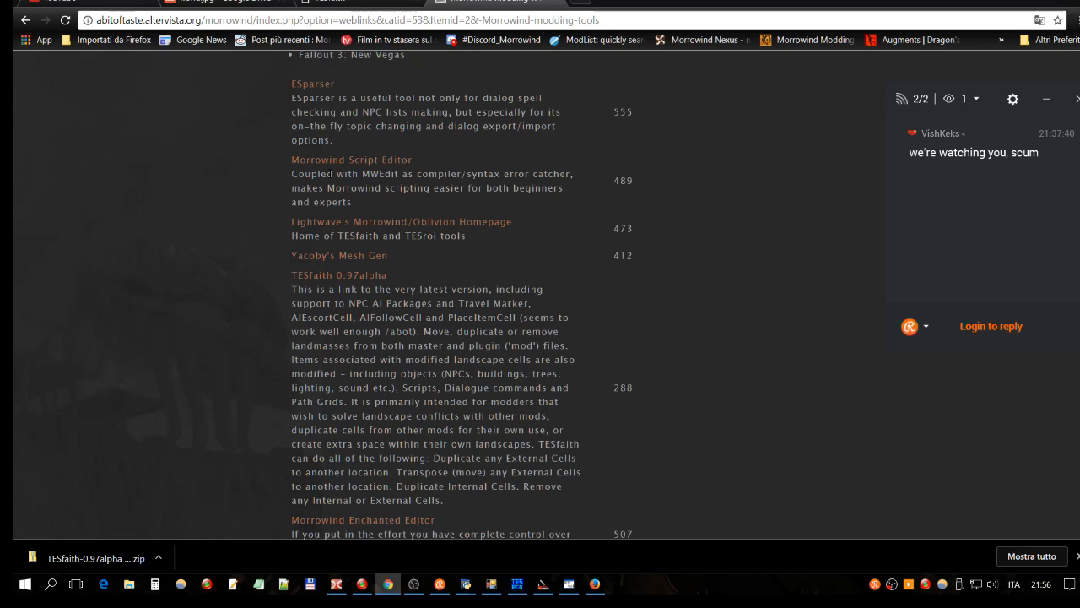
scroll(424, 211, "down", 2)
left_click_drag(293, 150, 547, 365)
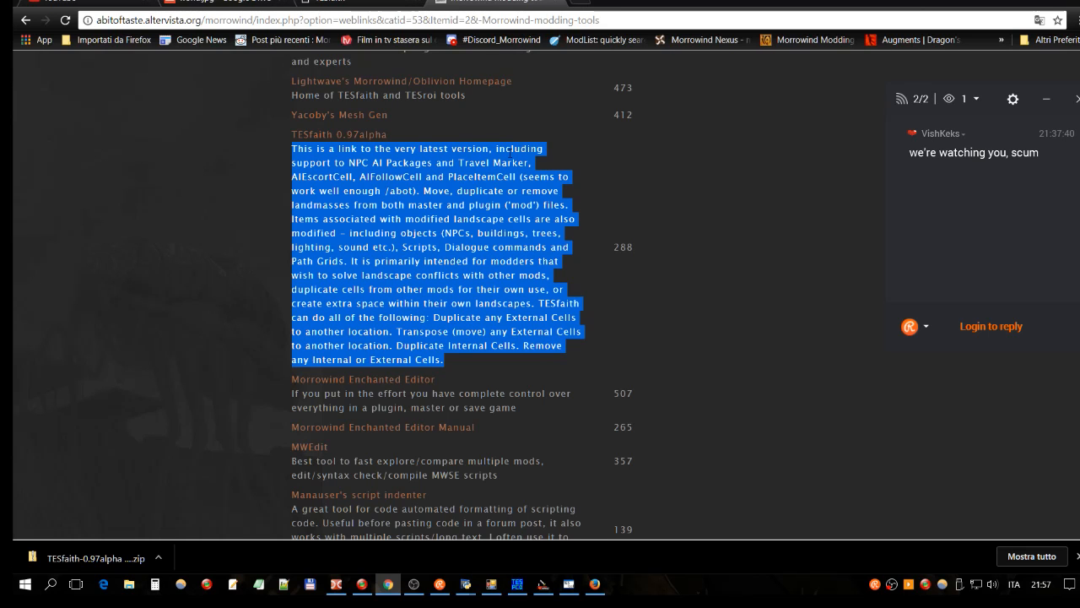
left_click(330, 172)
left_click_drag(349, 162, 528, 163)
left_click_drag(291, 176, 517, 176)
left_click(537, 177)
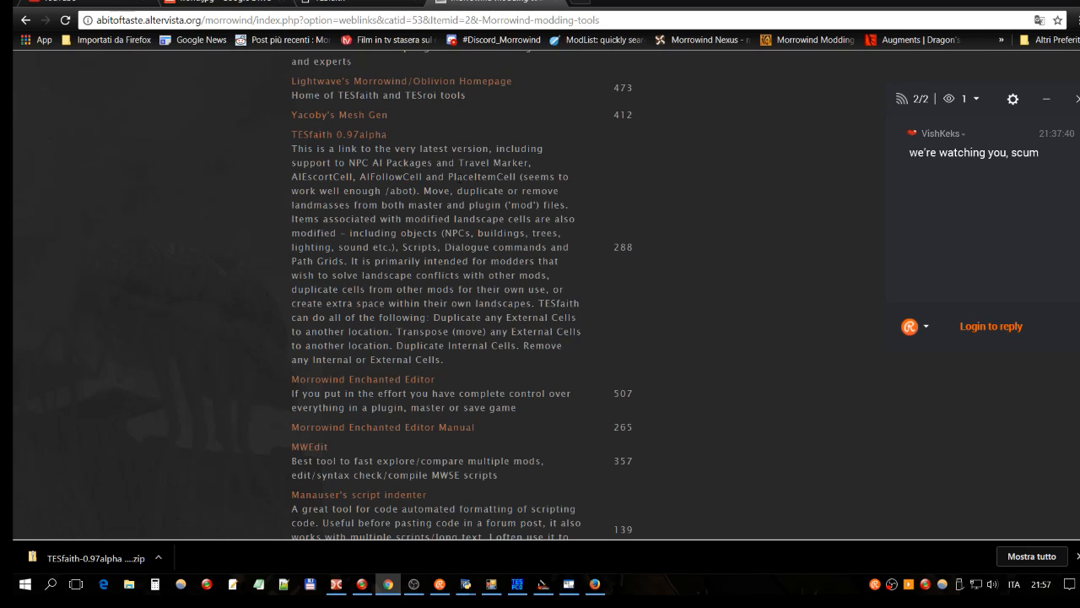
left_click_drag(448, 176, 514, 177)
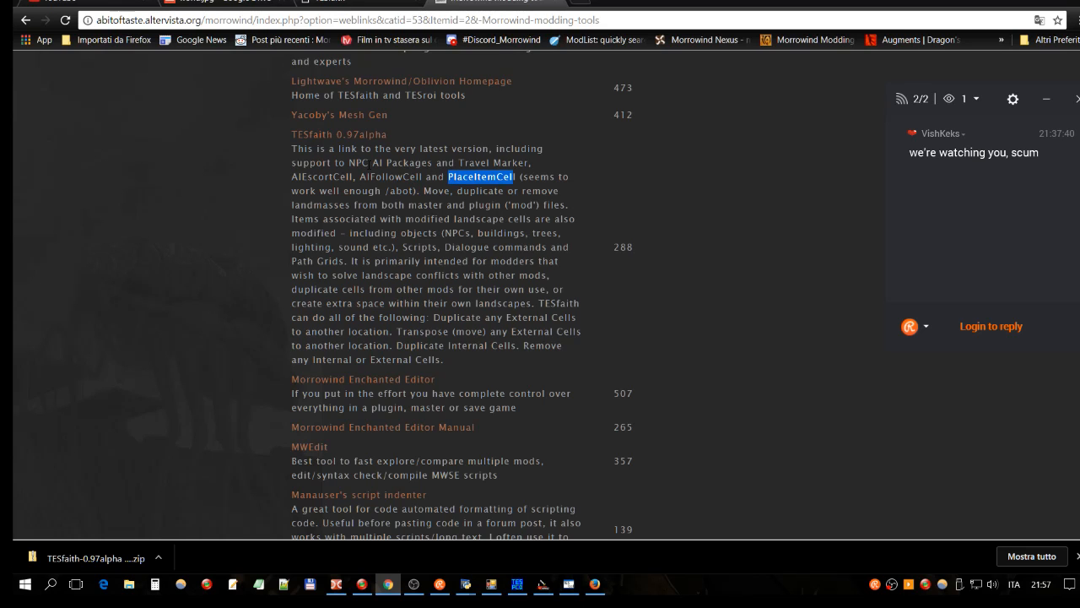
left_click_drag(348, 163, 432, 163)
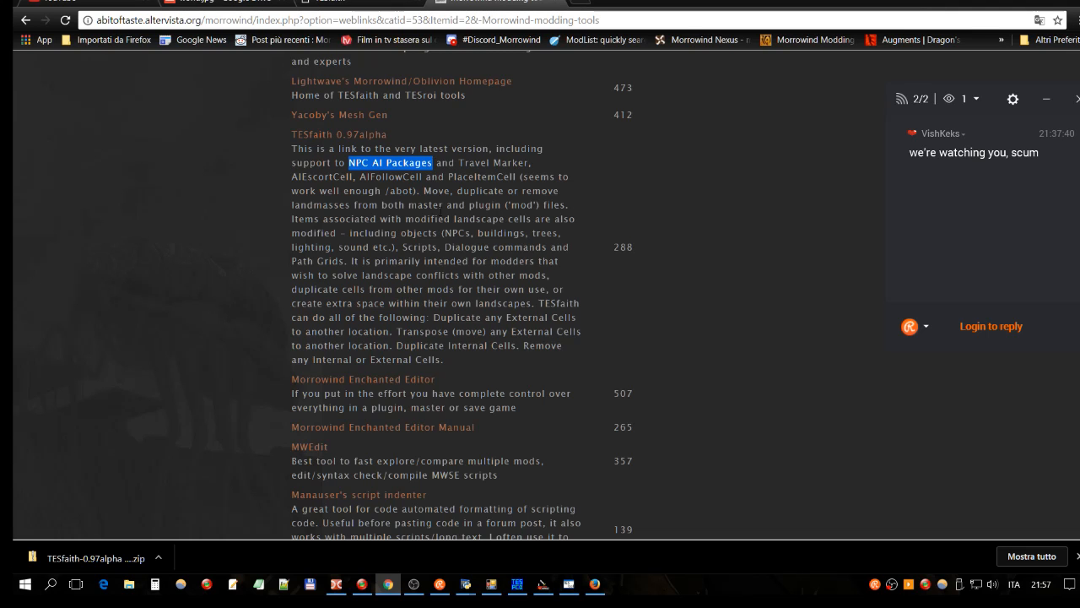
left_click(439, 209)
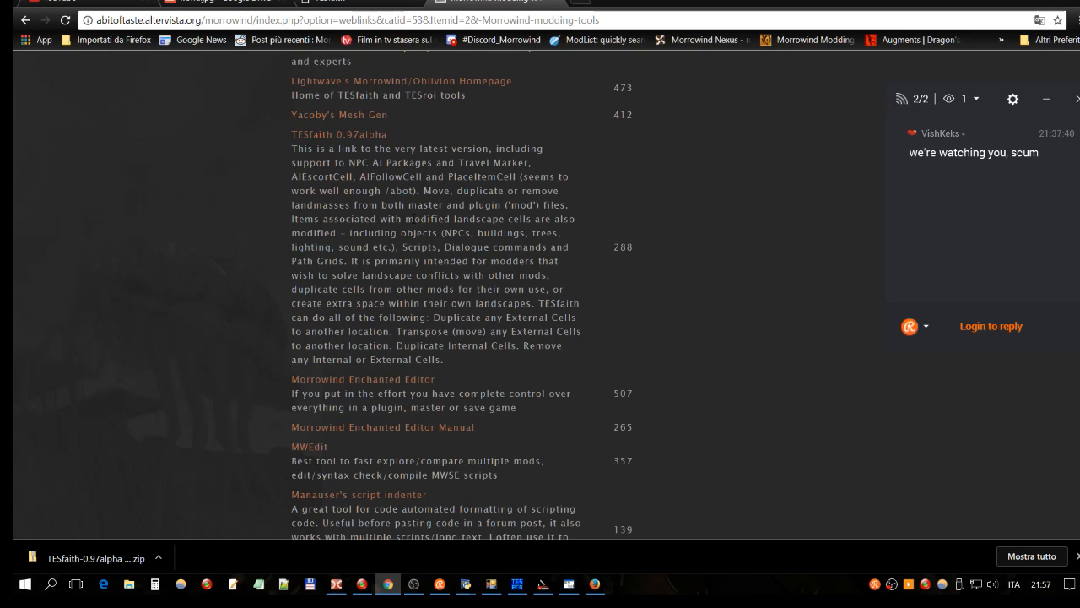
double_click(408, 219)
double_click(482, 219)
double_click(564, 218)
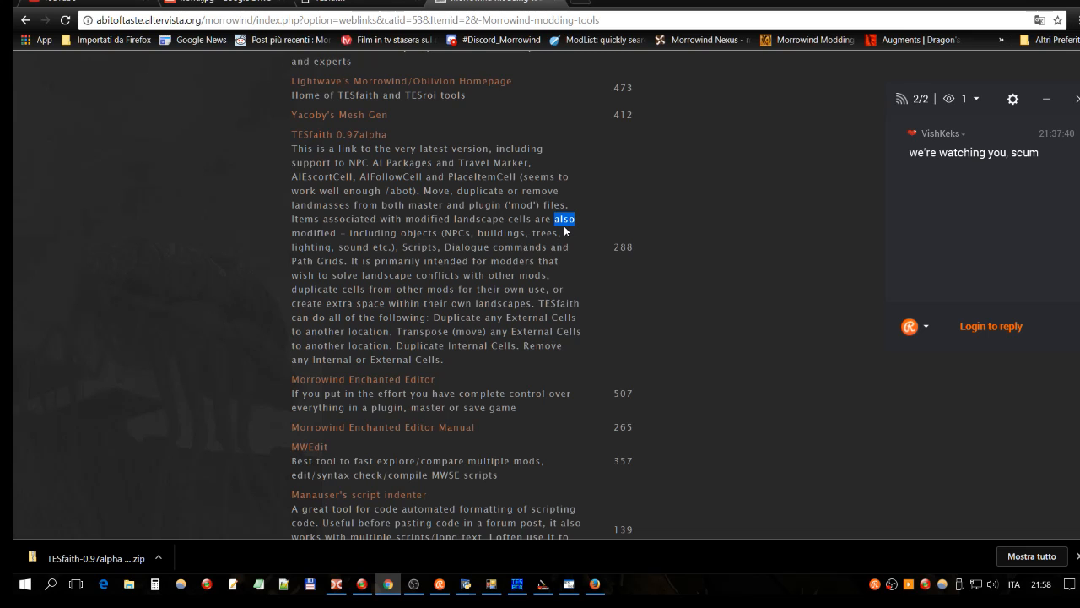
left_click(467, 261)
left_click_drag(323, 162, 519, 177)
left_click(365, 163)
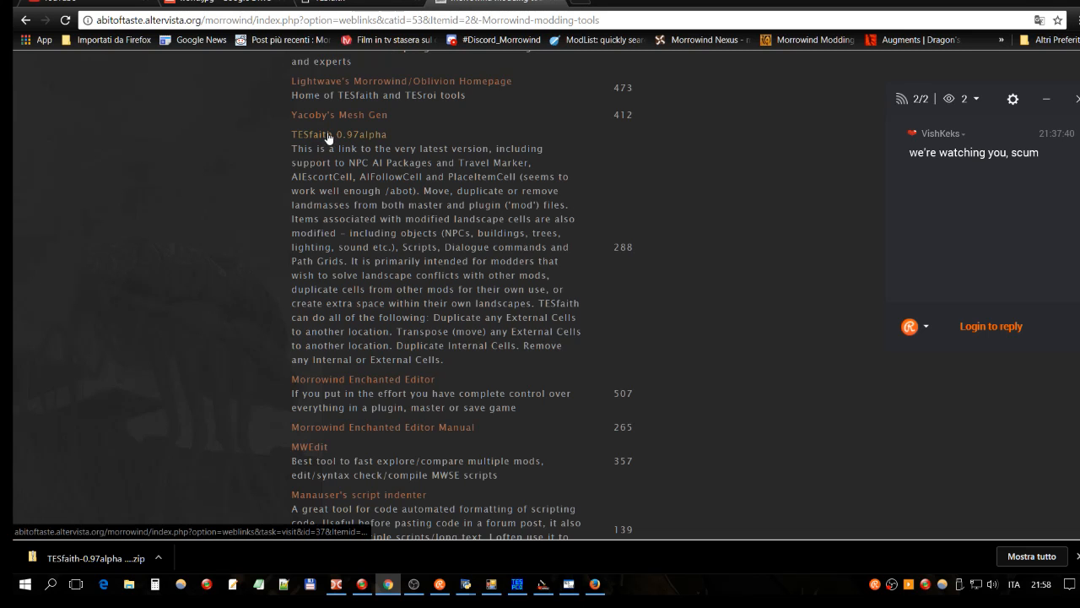
Step: Visit the TESfaith homepage, then return to the world.jpg map in Google Drive
left_click(397, 133)
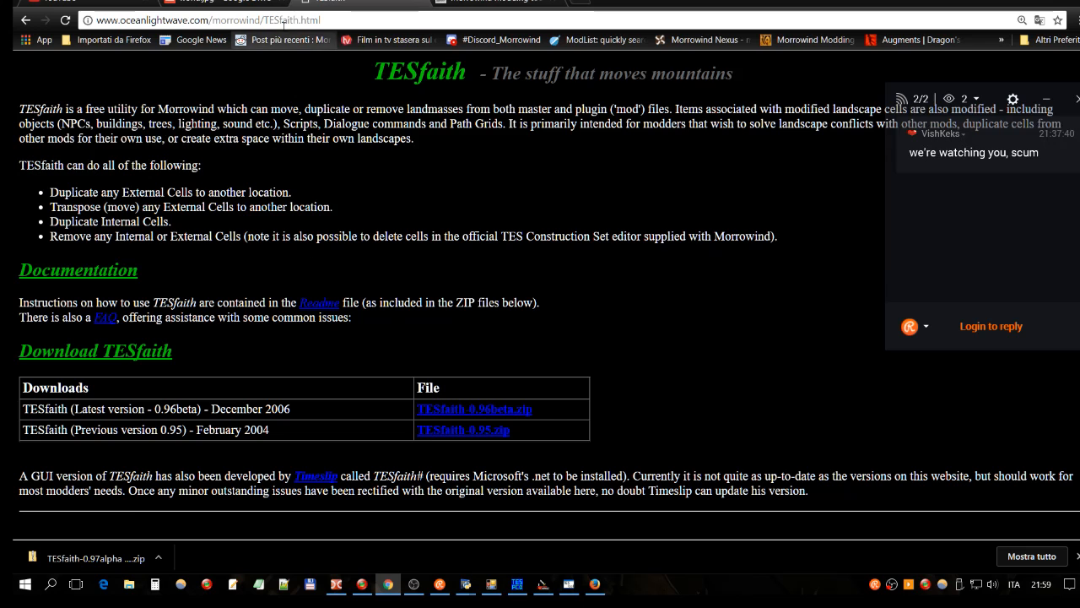
left_click(252, 1)
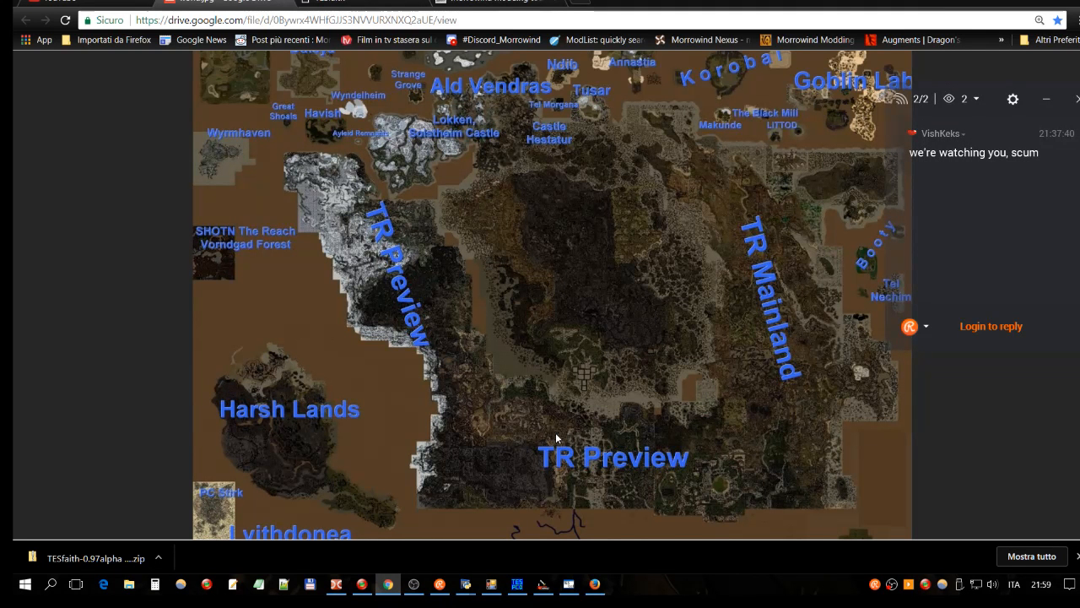
Step: In the Construction Set, load the cells around -2, 25, select the menhir and browse the Character menu
key("alt+Tab")
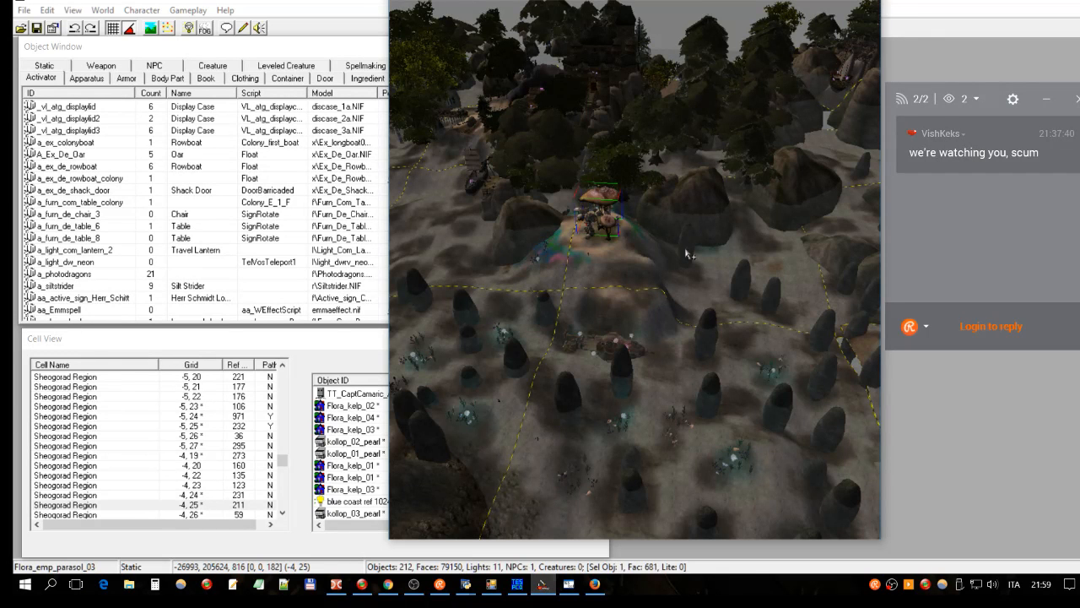
left_click(638, 388)
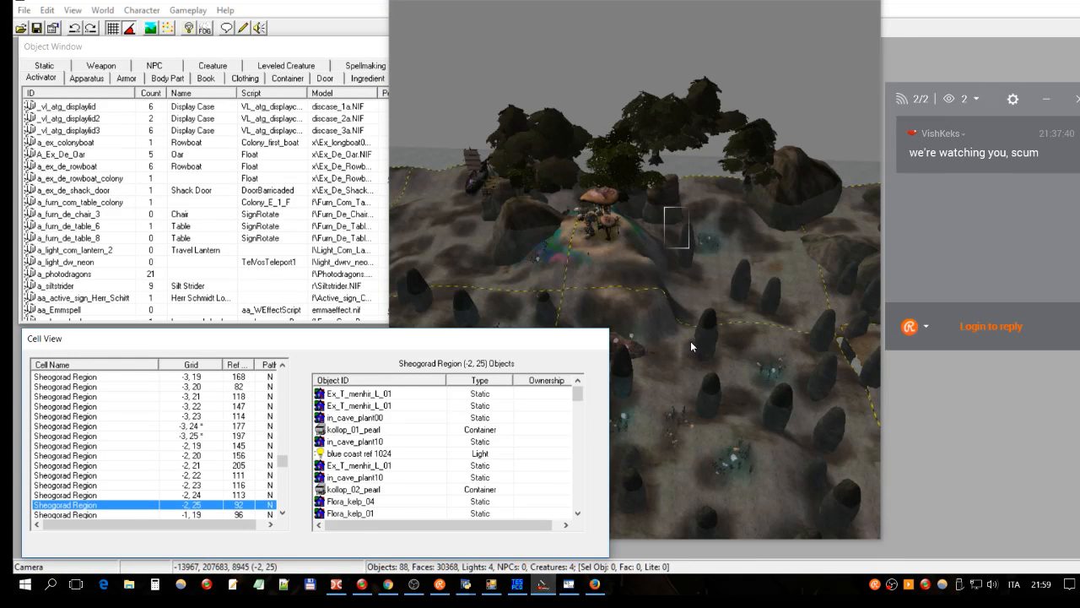
left_click(709, 342)
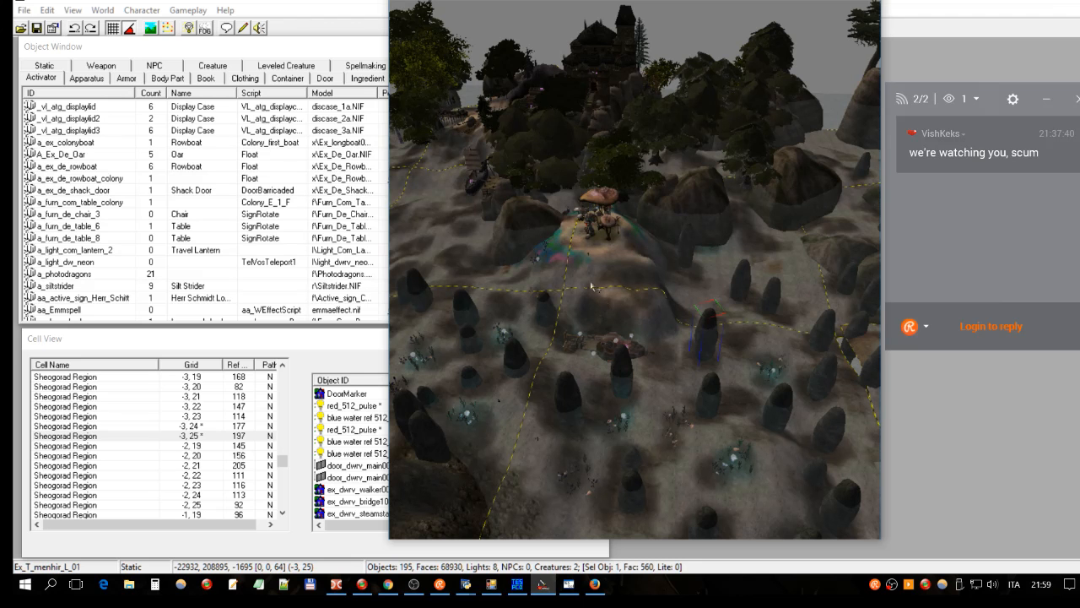
left_click(126, 11)
mouse_move(188, 18)
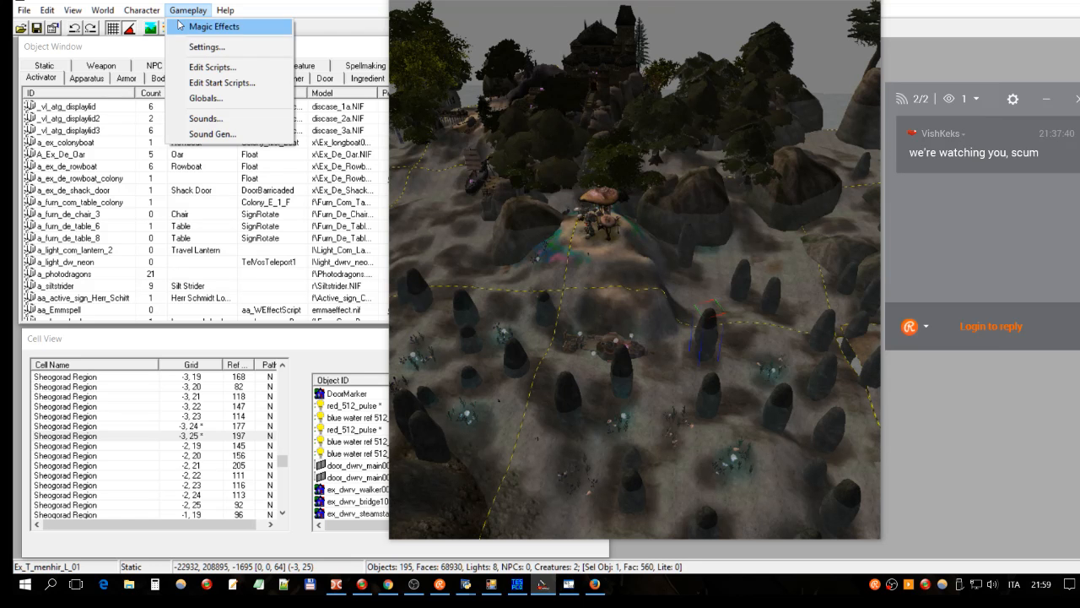
mouse_move(103, 11)
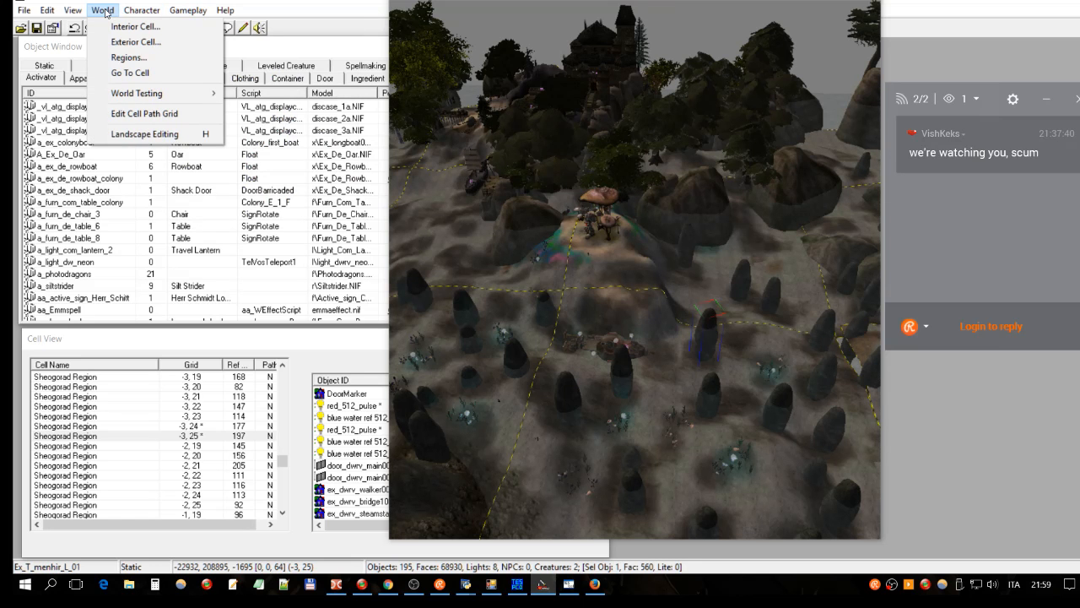
left_click(128, 58)
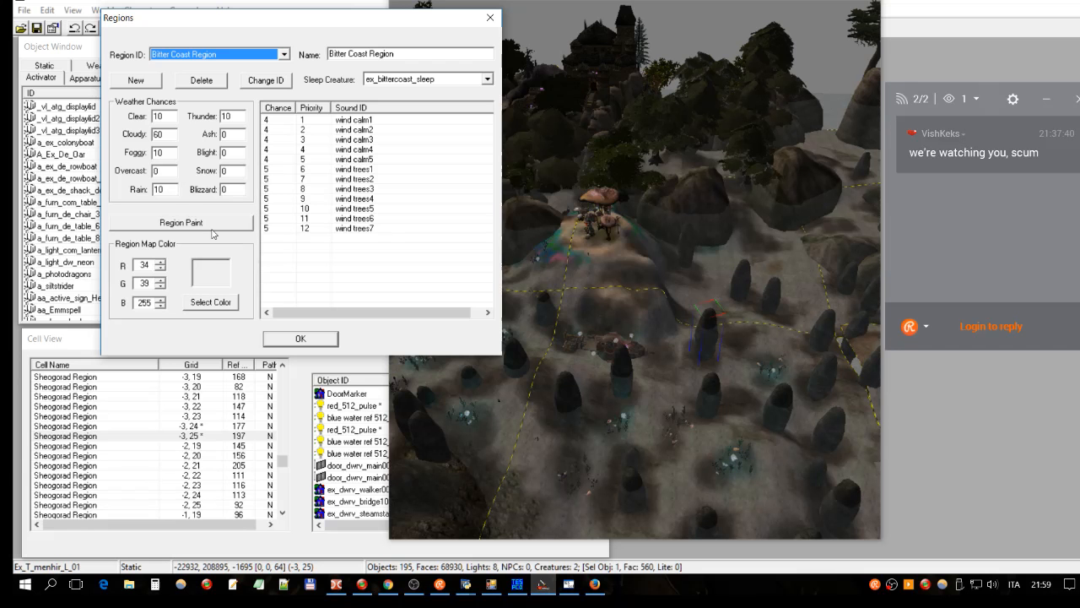
left_click(211, 224)
left_click_drag(439, 83, 329, 83)
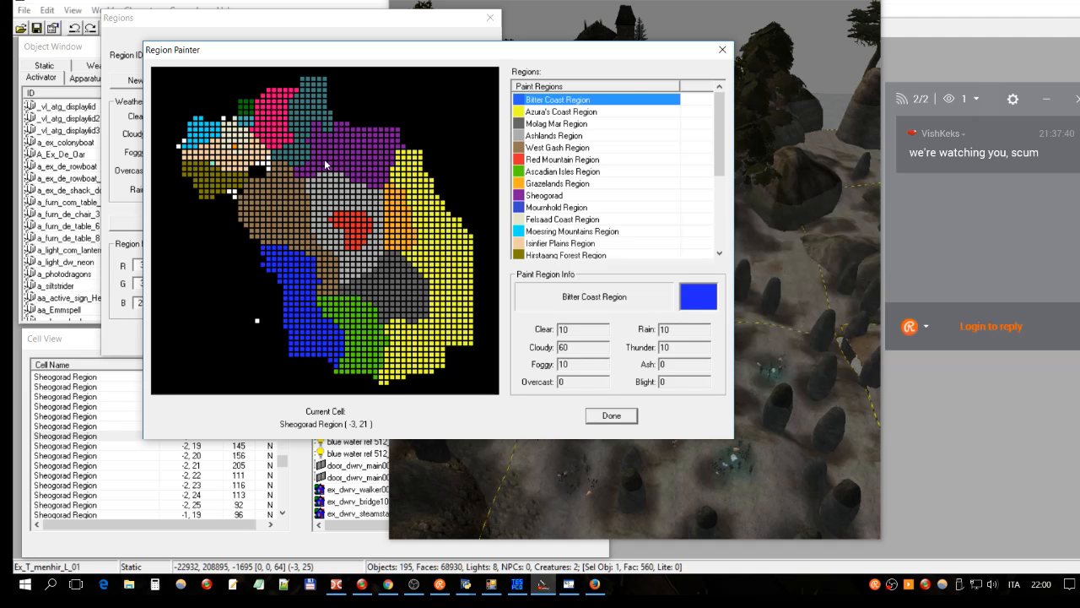
left_click(722, 51)
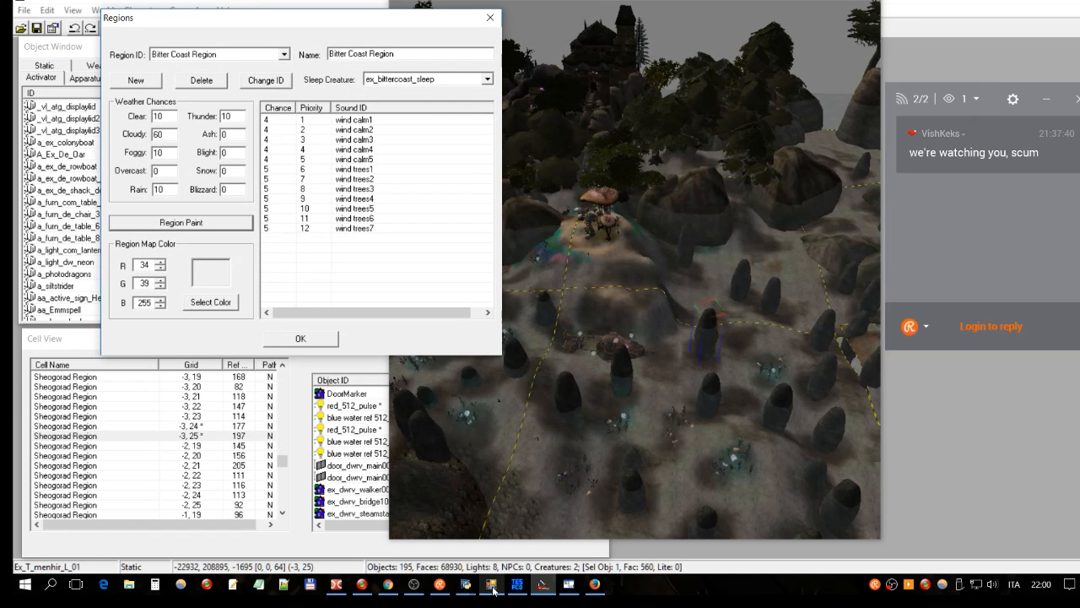
mouse_move(541, 582)
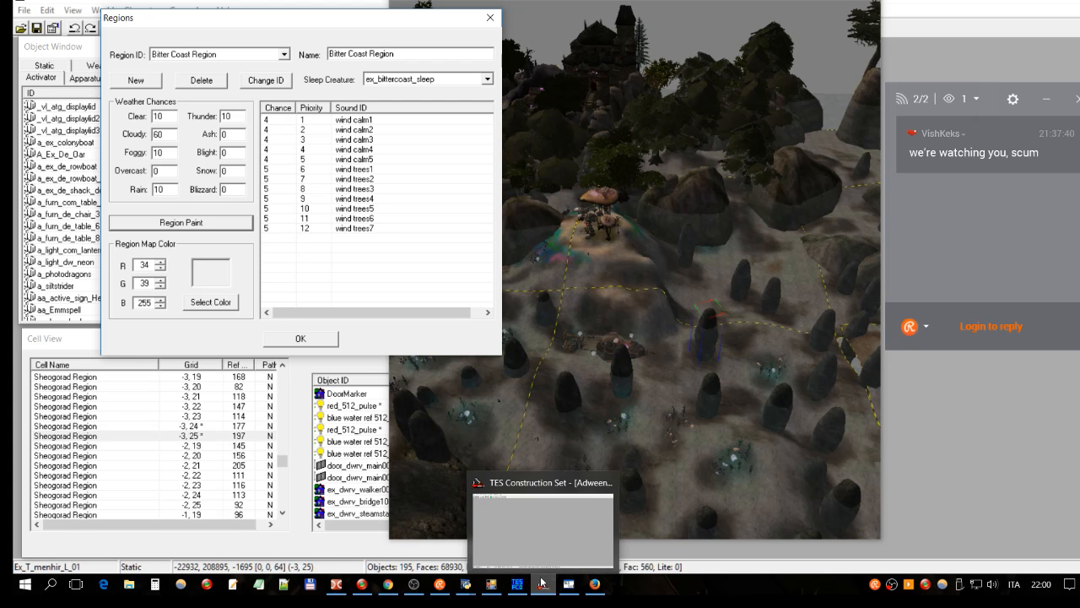
mouse_move(594, 584)
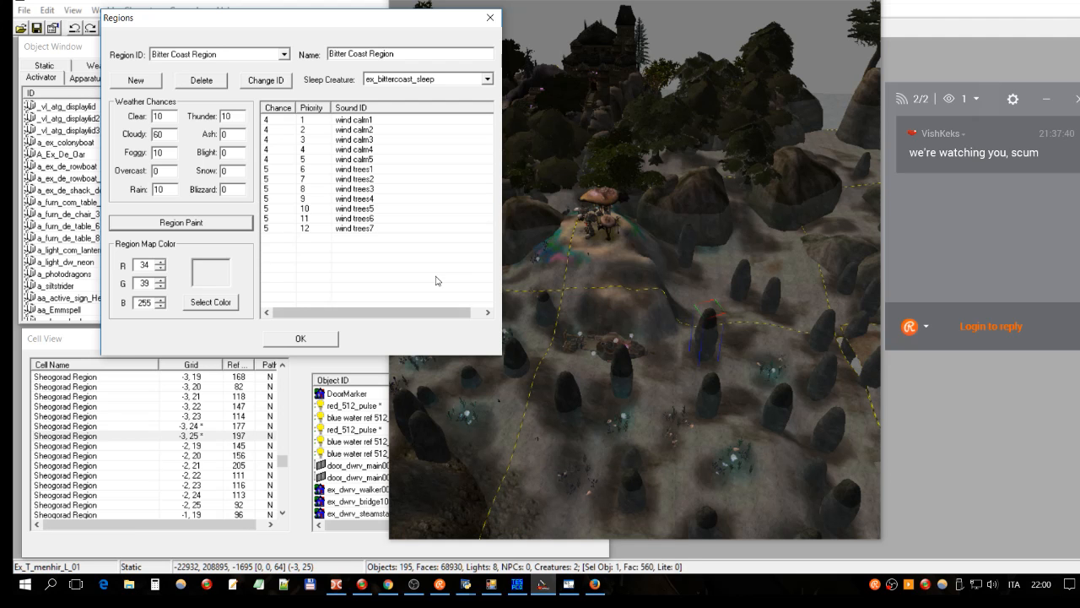
left_click(489, 17)
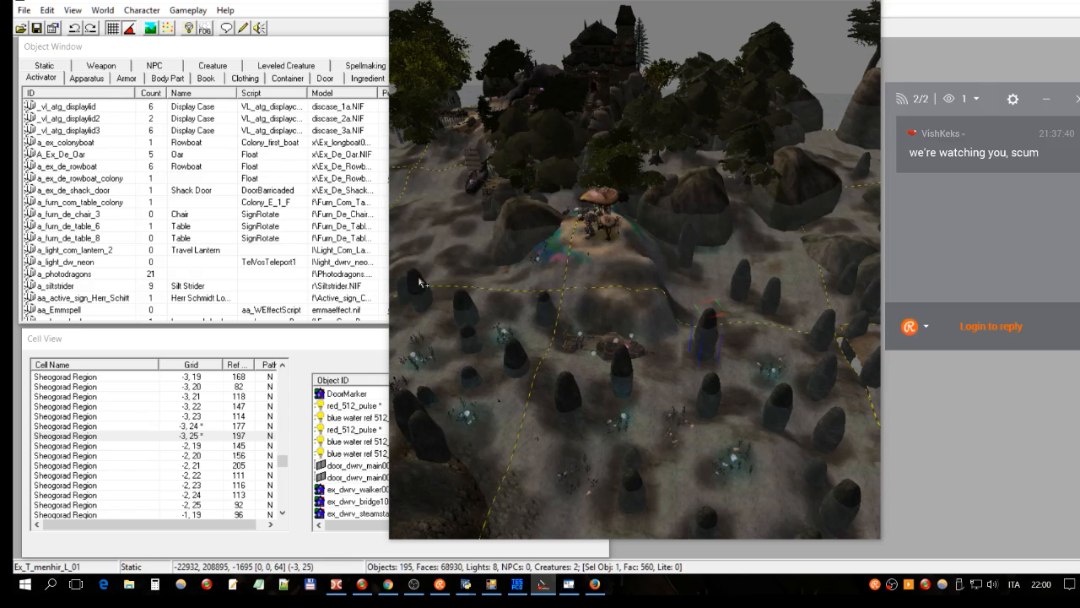
Step: Preview TESfaith's orange cell grid map from the taskbar, then return to Chrome's world.jpg tab
mouse_move(496, 584)
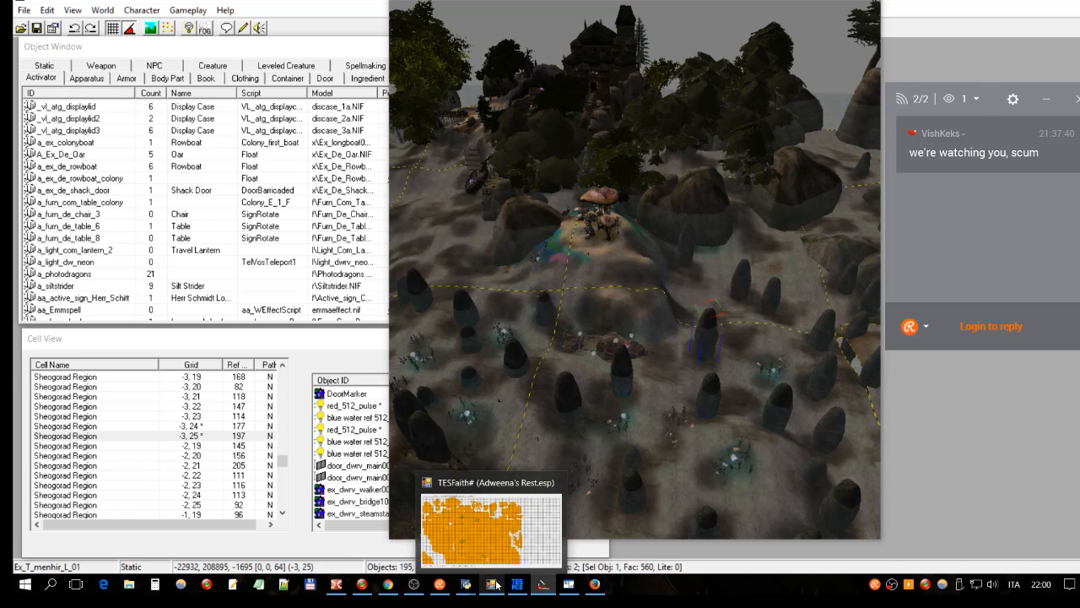
mouse_move(494, 549)
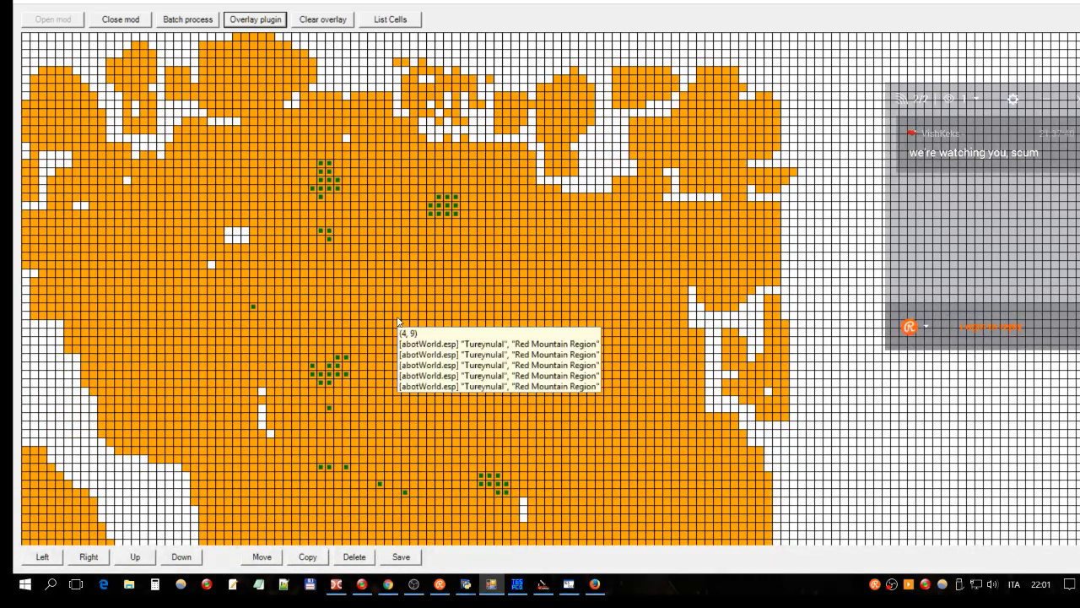
mouse_move(338, 584)
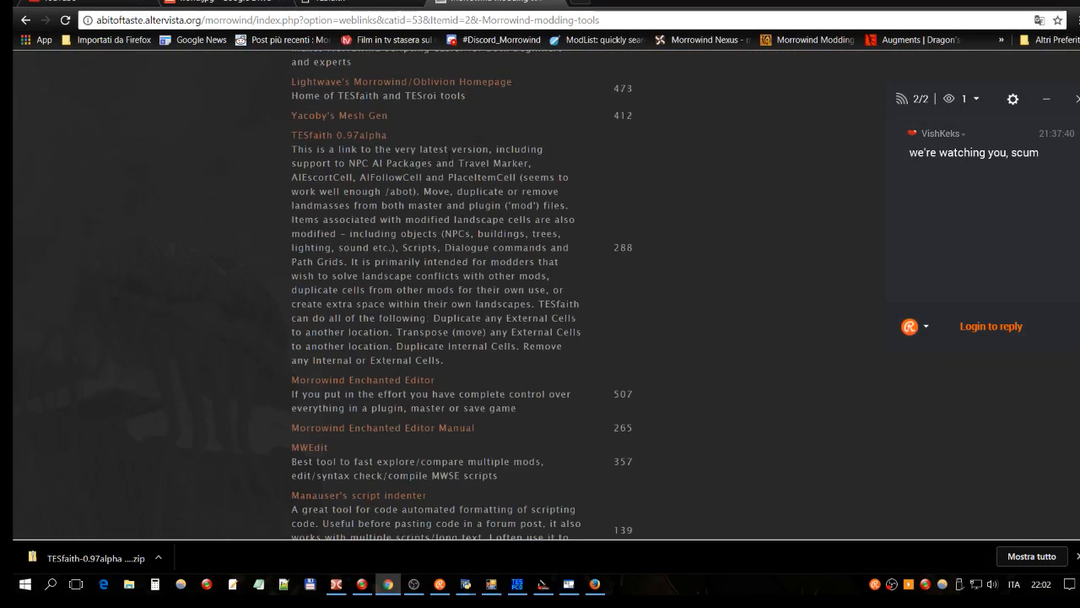
Step: Browse Morrowind is Home's Morrowind tools downloads, then return to the site's home page
scroll(449, 156, "up", 3)
scroll(449, 155, "up", 6)
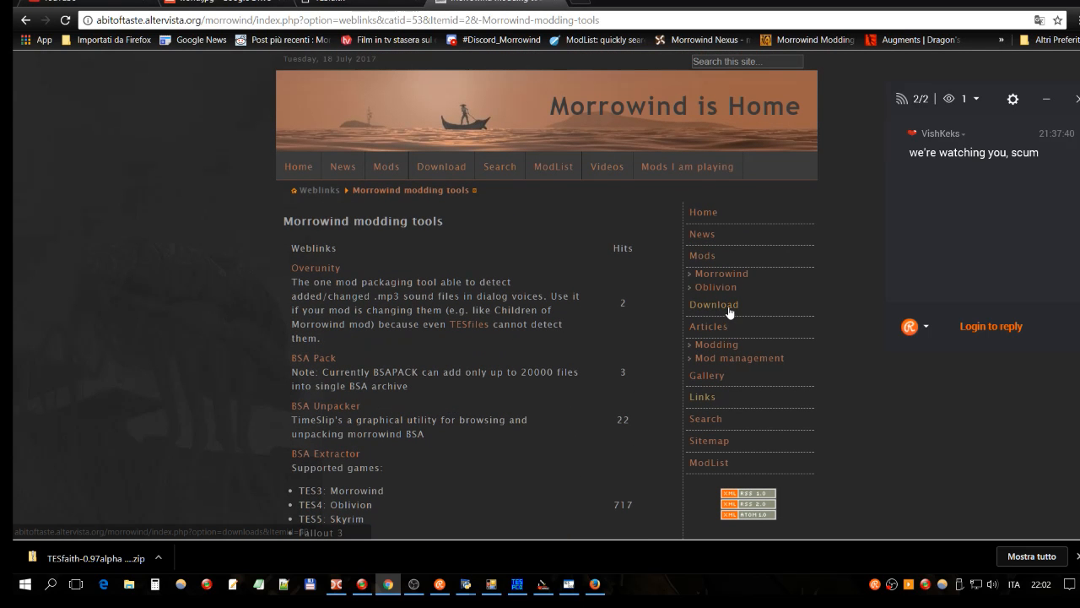
left_click(728, 309)
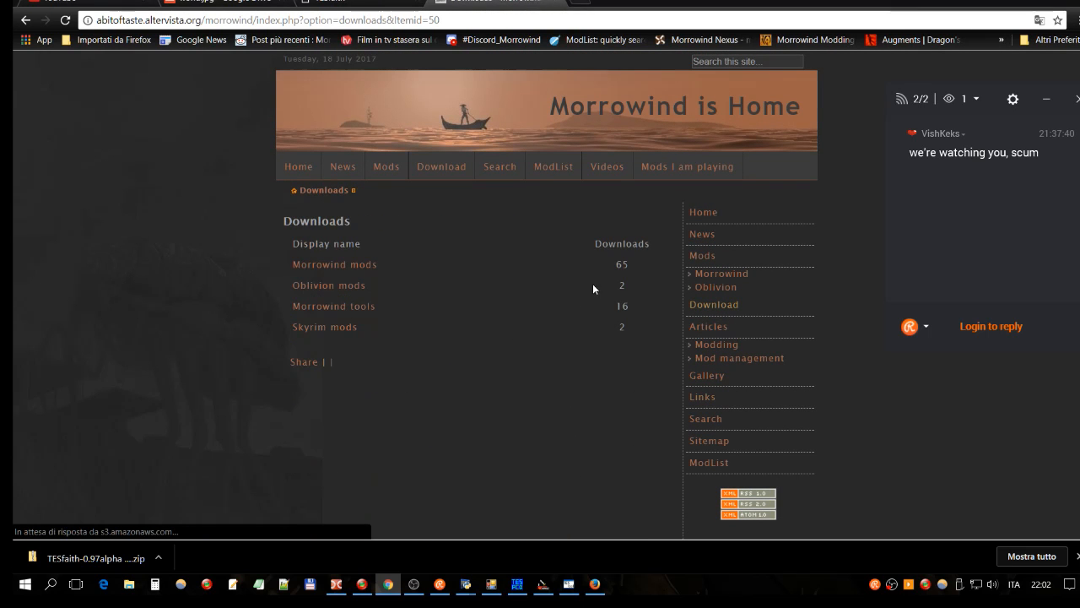
left_click(333, 307)
scroll(390, 201, "down", 3)
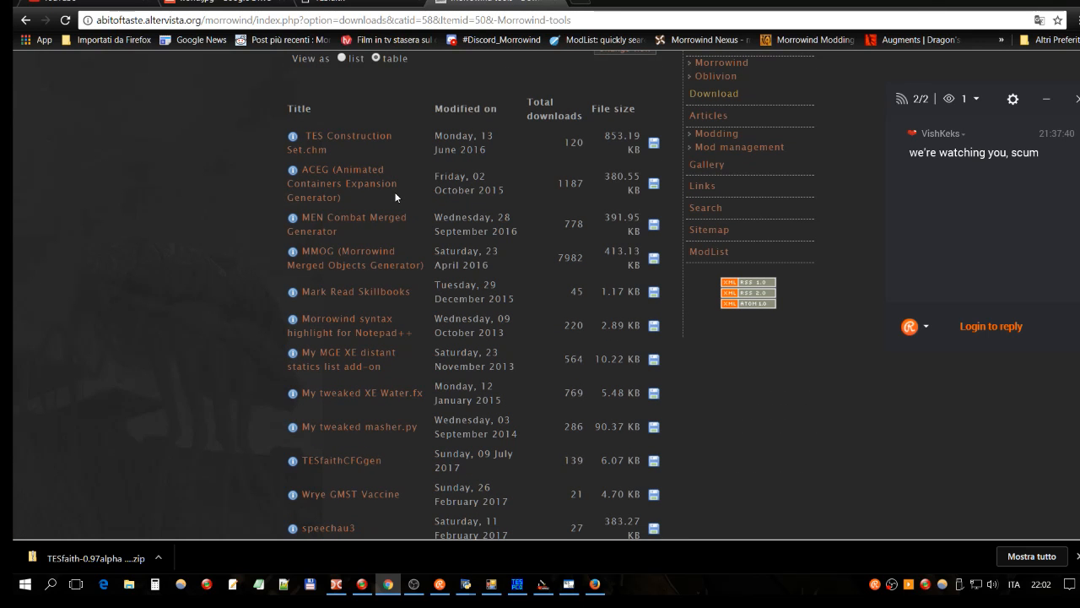
scroll(394, 192, "down", 2)
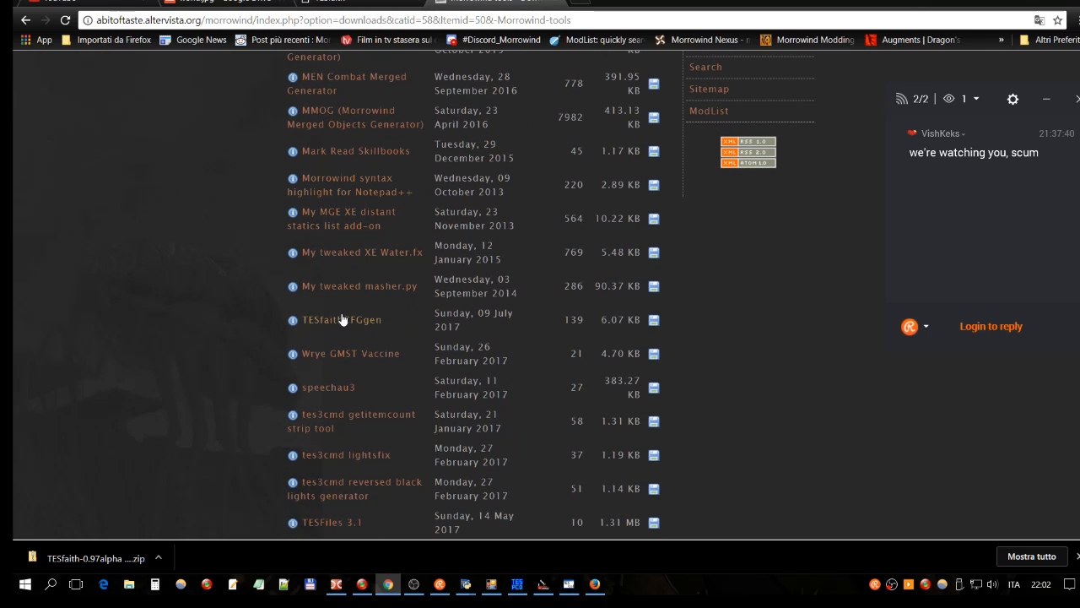
scroll(363, 228, "up", 5)
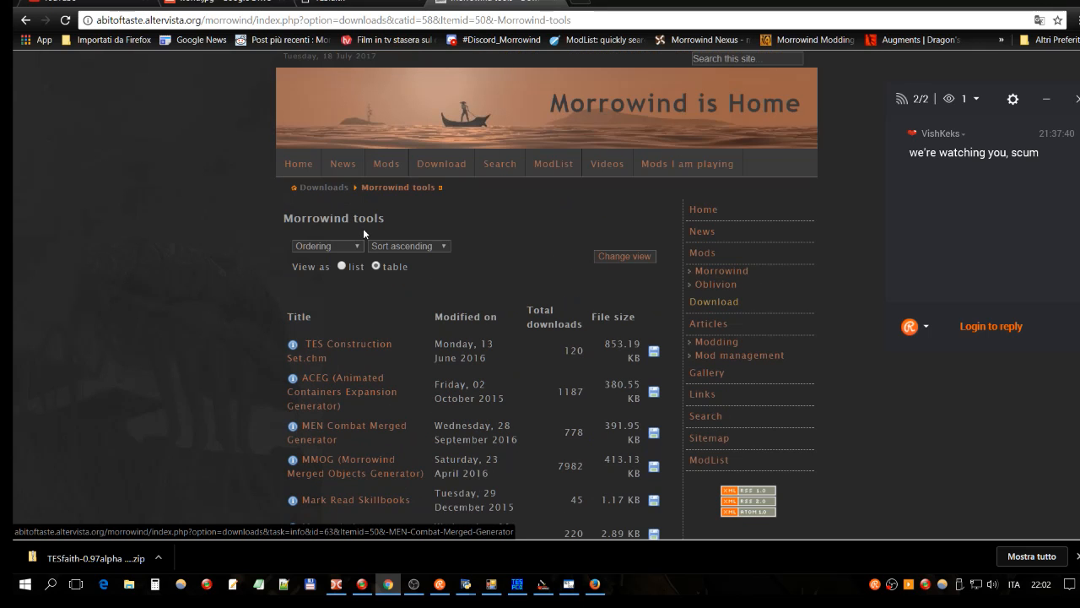
left_click(624, 114)
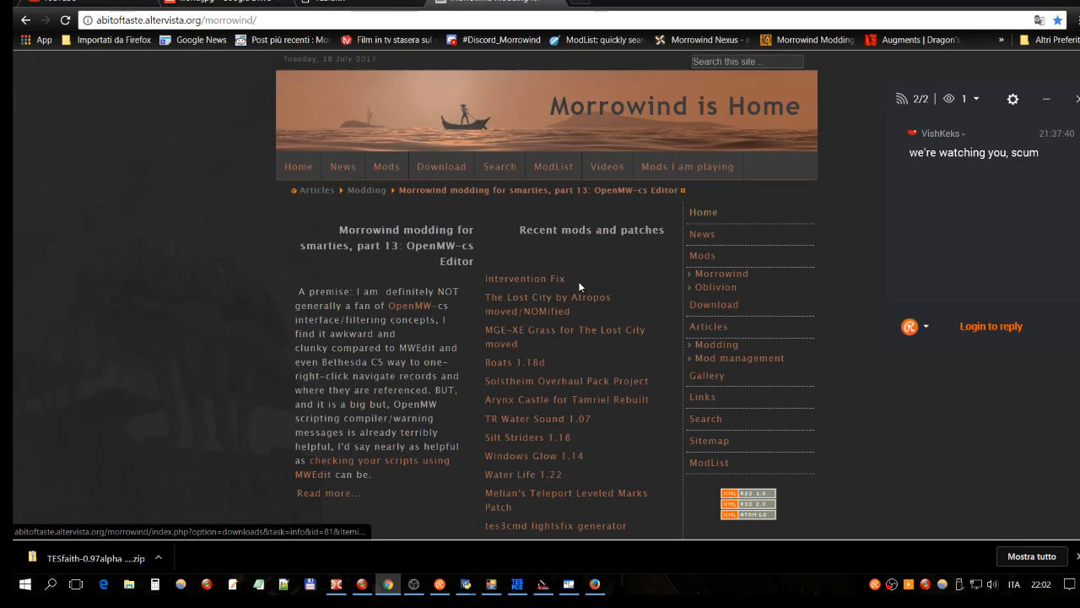
scroll(601, 275, "down", 1)
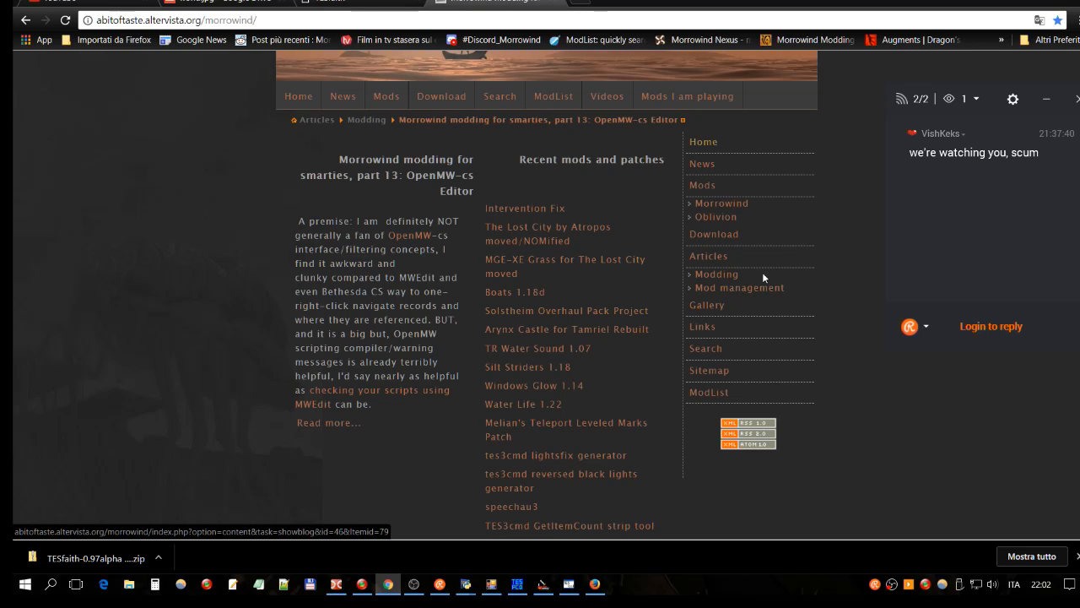
Step: Open TESfaithCFGgen's info page from the Morrowind tools downloads, then switch to Total Commander
left_click(715, 236)
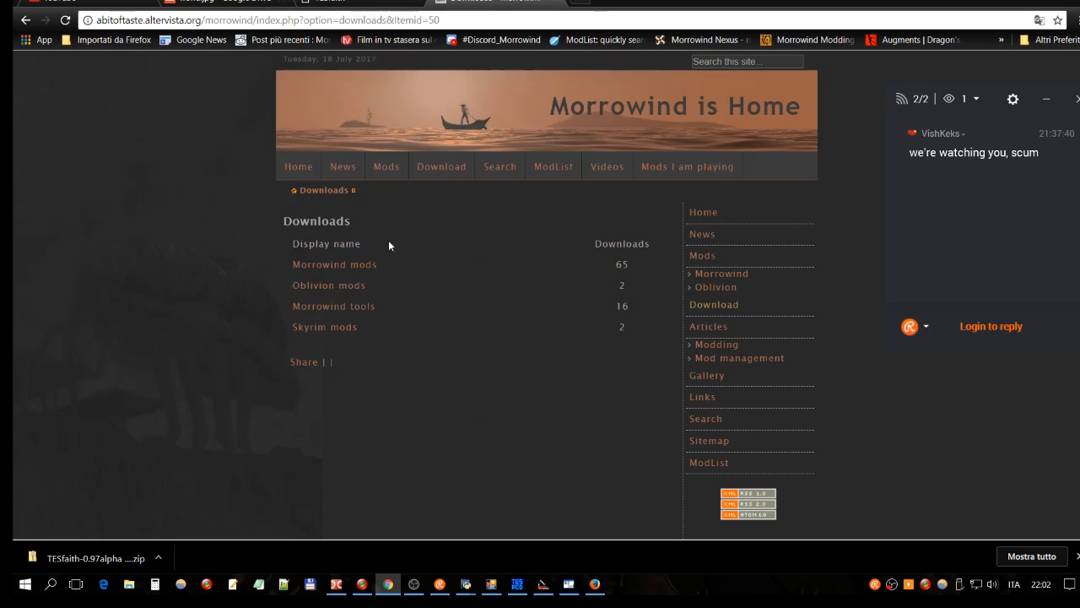
left_click(368, 308)
scroll(388, 304, "down", 3)
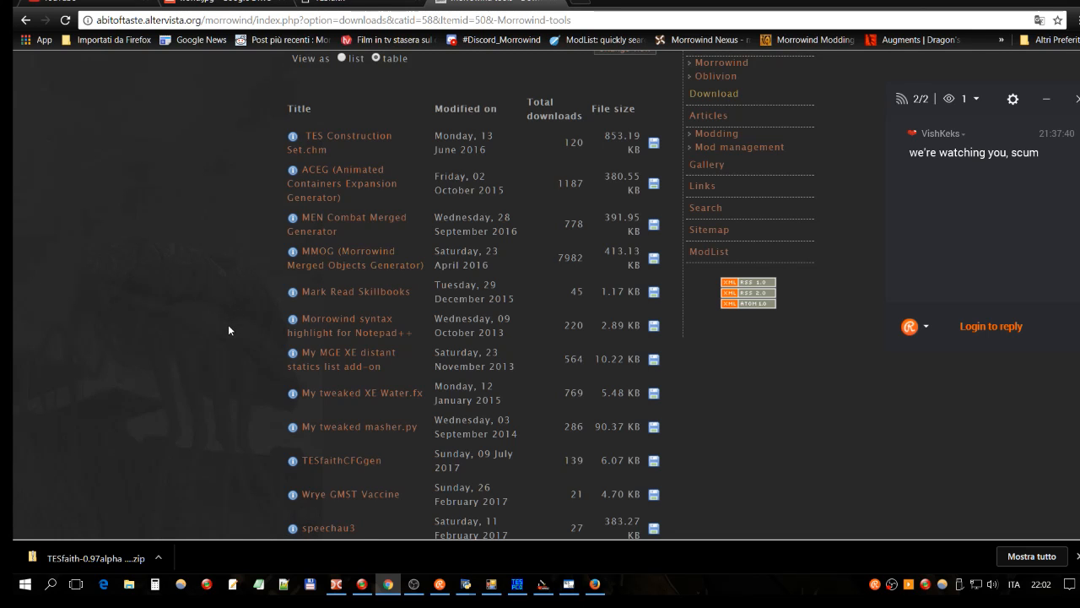
scroll(238, 338, "down", 1)
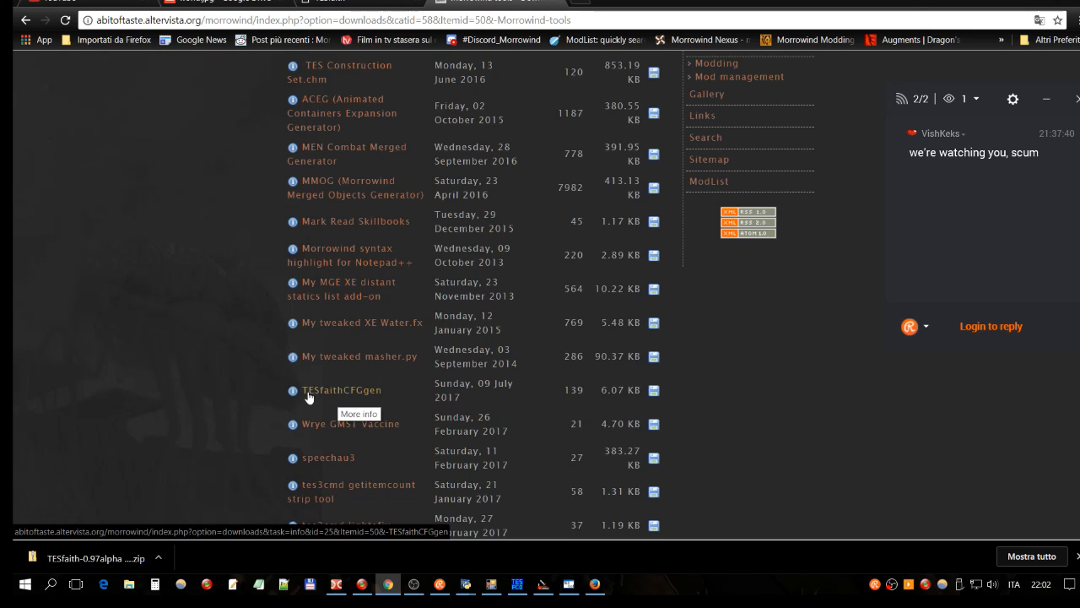
left_click(349, 393)
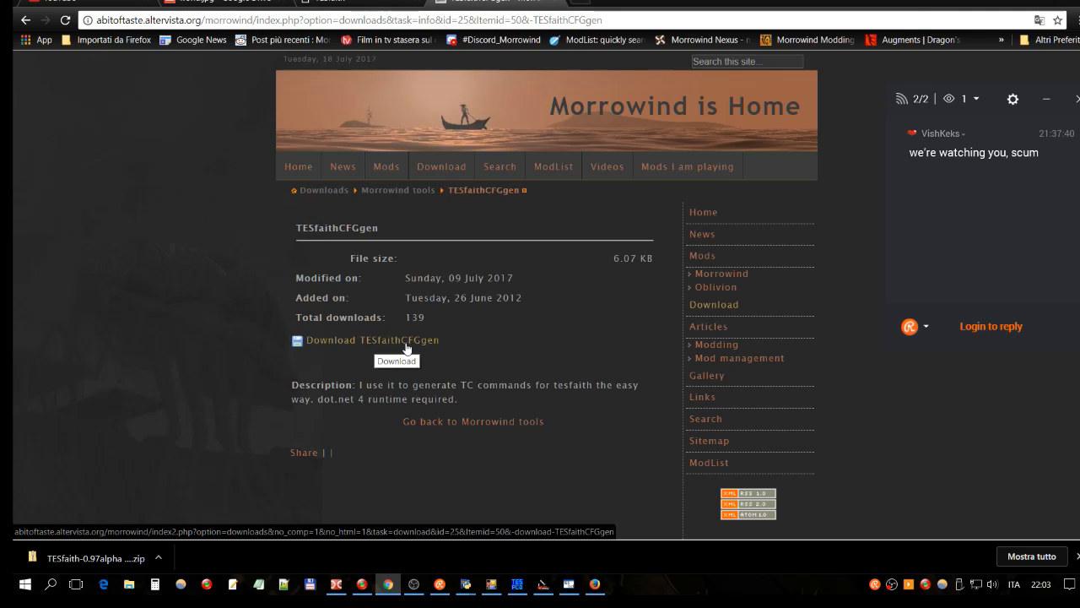
left_click(337, 583)
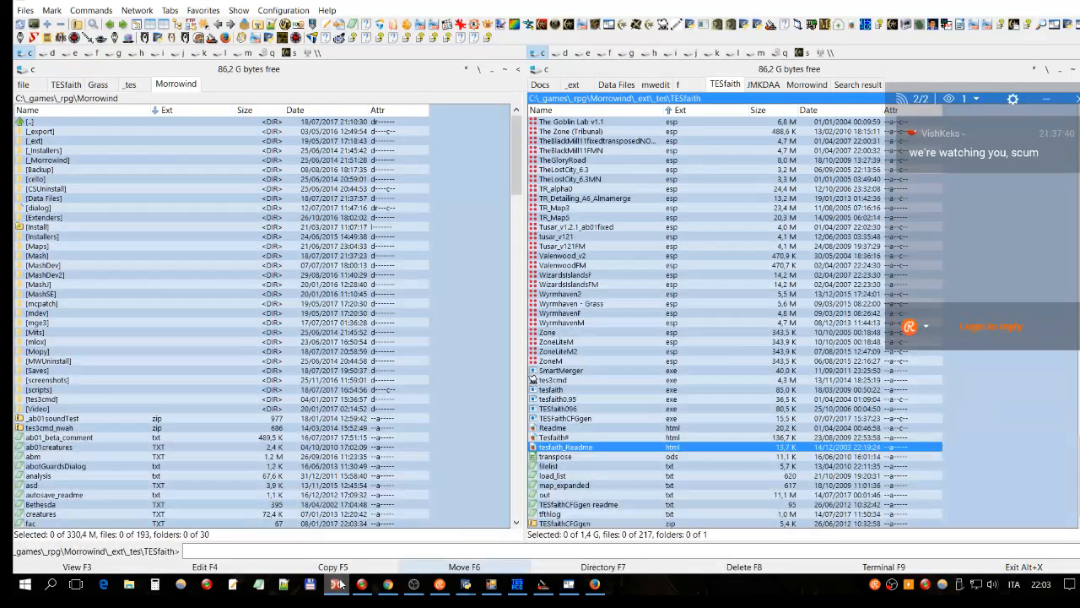
Step: Launch TESFaithCFGgen.exe from the TESfaith folder and centre its window
left_click(603, 208)
double_click(593, 419)
left_click_drag(188, 21, 675, 131)
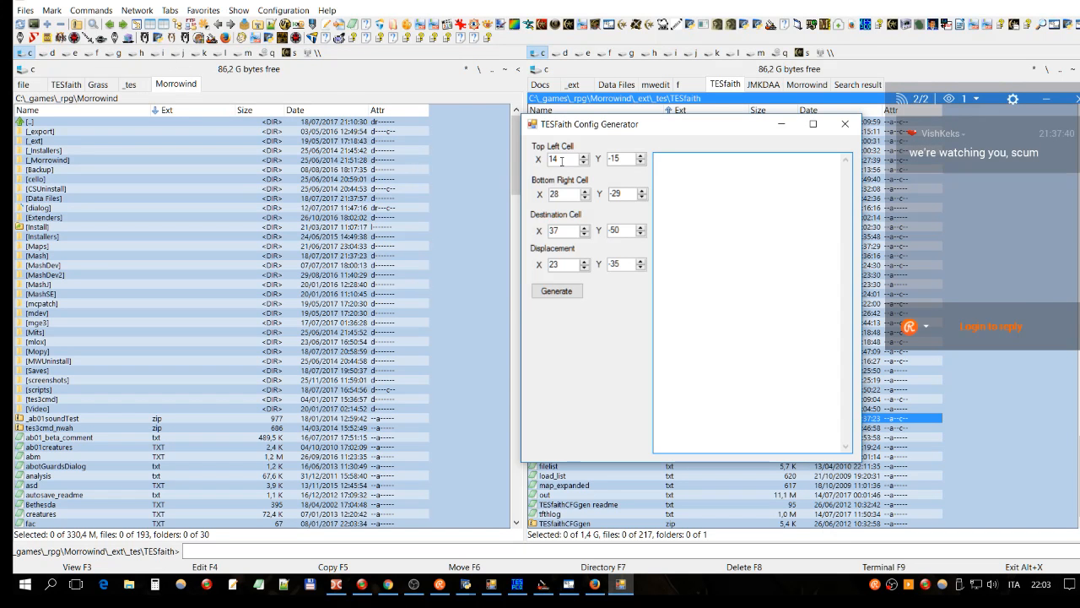
Step: Review the cell fields (top-left 14,-15, bottom-right 28,-29, displacement 23,-35), then return to the cell map
double_click(559, 160)
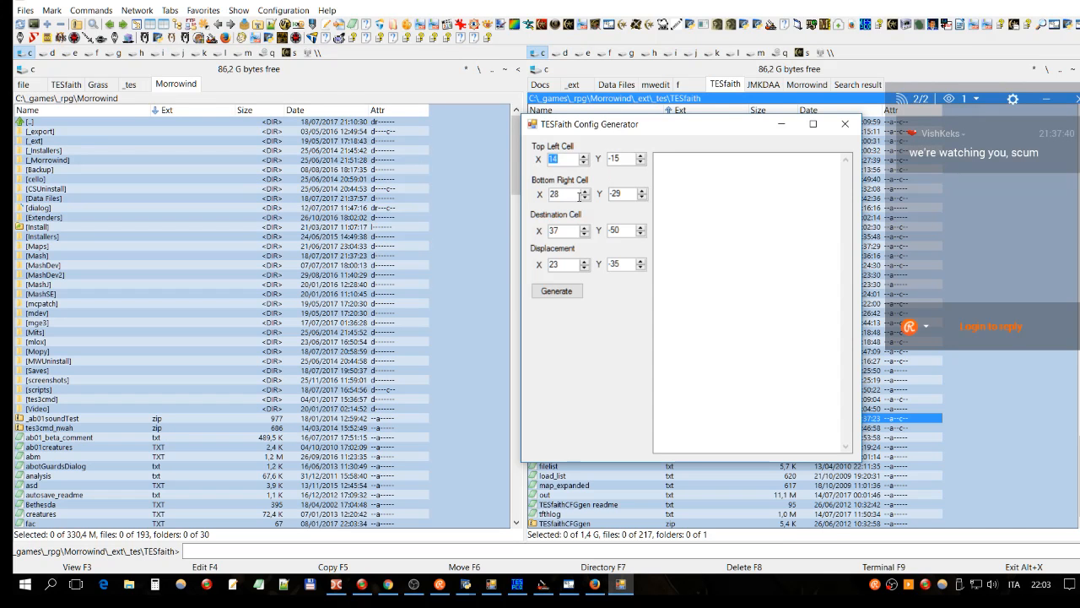
left_click(623, 193)
left_click(566, 233)
left_click_drag(560, 159, 548, 159)
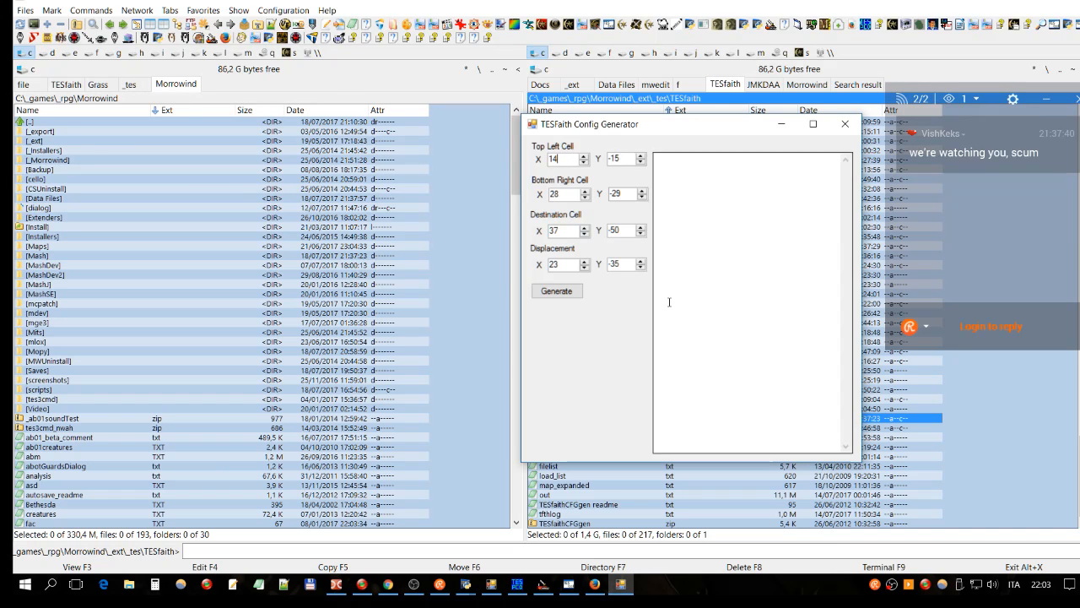
double_click(548, 267)
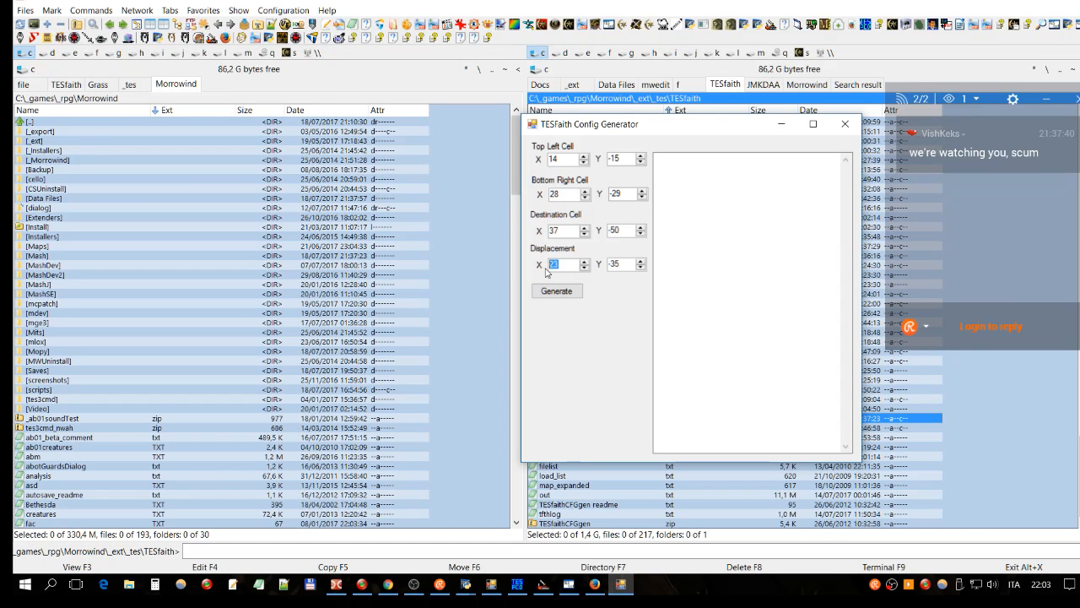
left_click(570, 264)
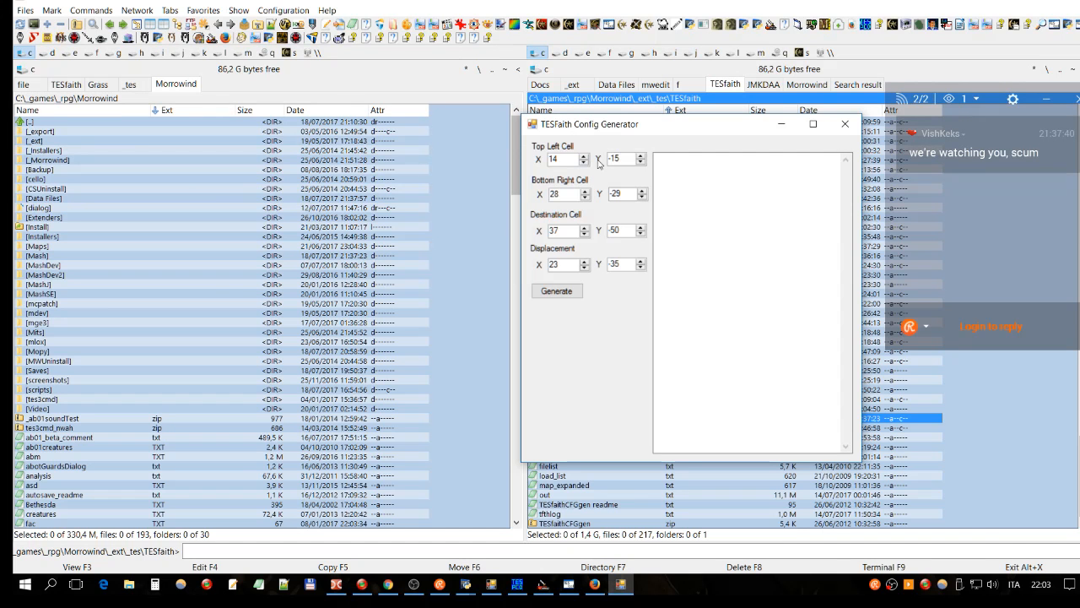
left_click(491, 585)
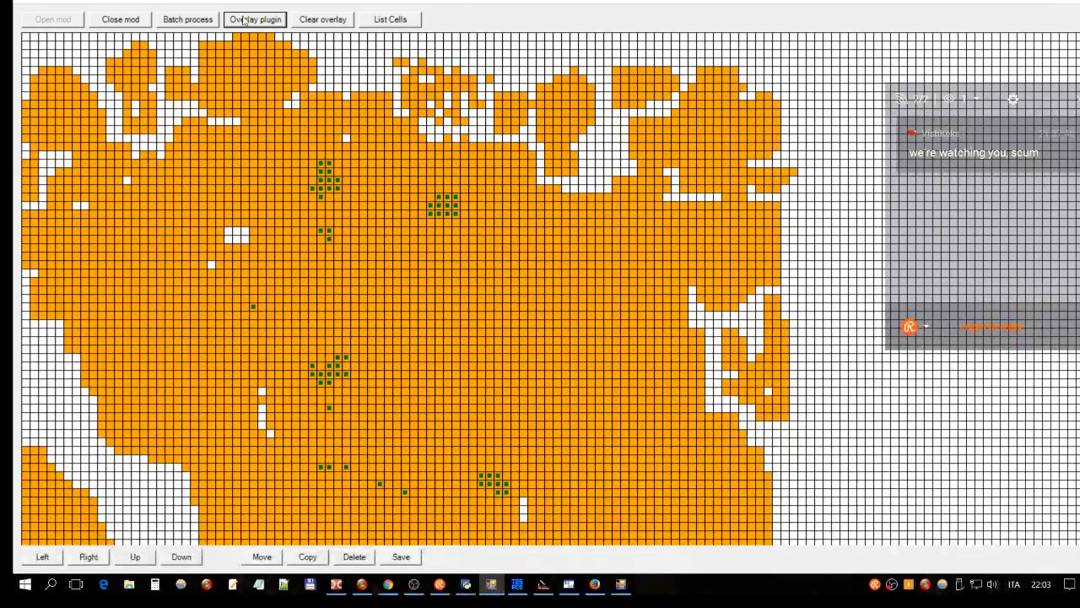
Step: Overlay the Adweena's Rest.esp cells as green markers on the world map
left_click(244, 21)
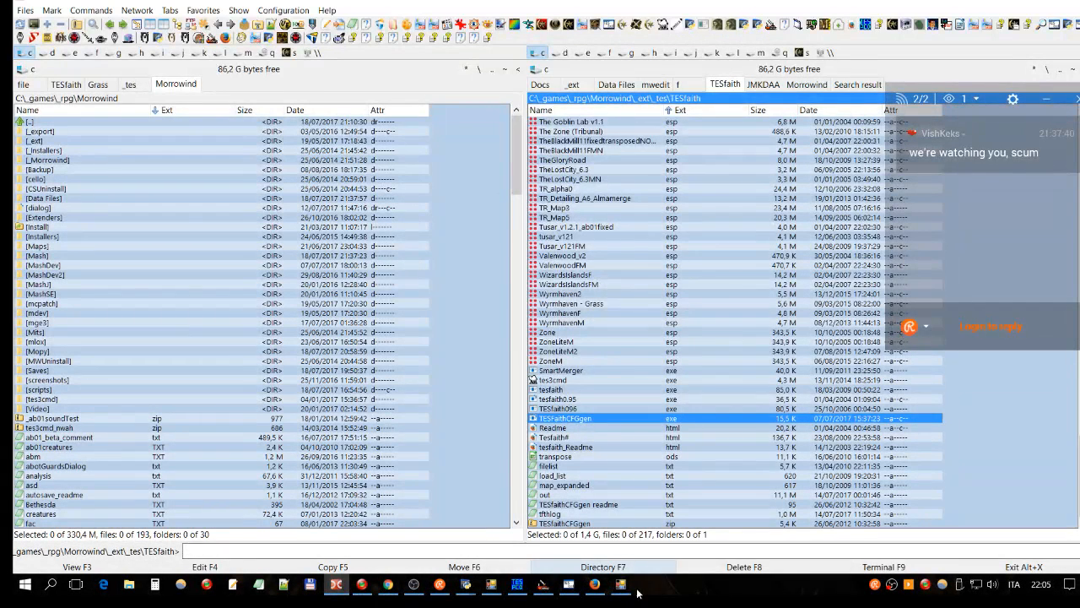
Step: Set the generator's top-left cell to -6, 27
left_click(623, 591)
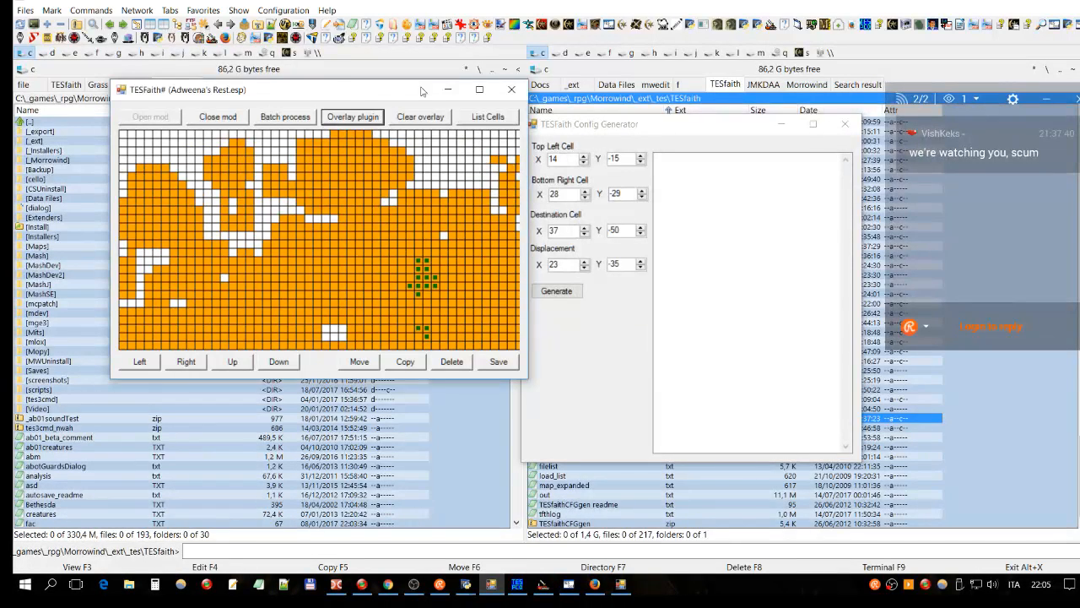
left_click_drag(422, 90, 389, 80)
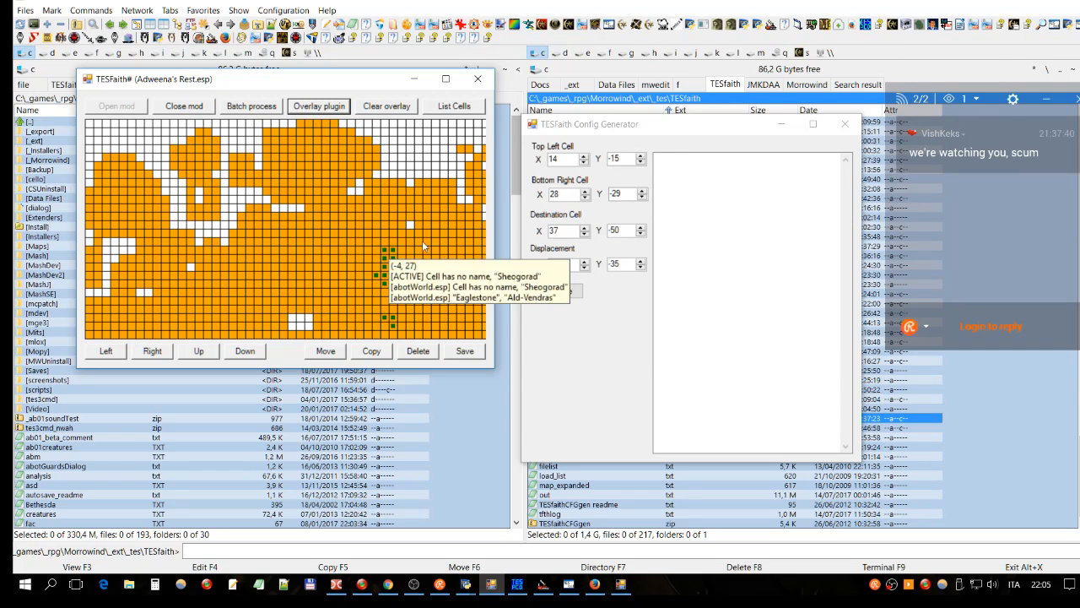
left_click_drag(564, 159, 543, 161)
type("-6")
double_click(626, 159)
type("27")
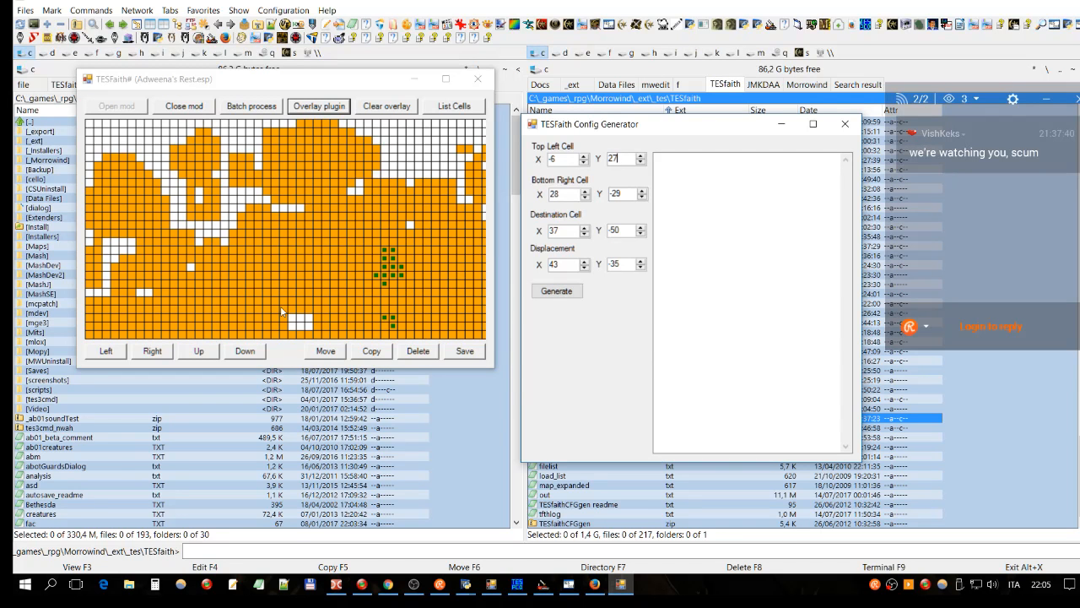
Step: After checking the map, set the bottom-right cell to -3, 23
left_click(383, 82)
mouse_move(403, 288)
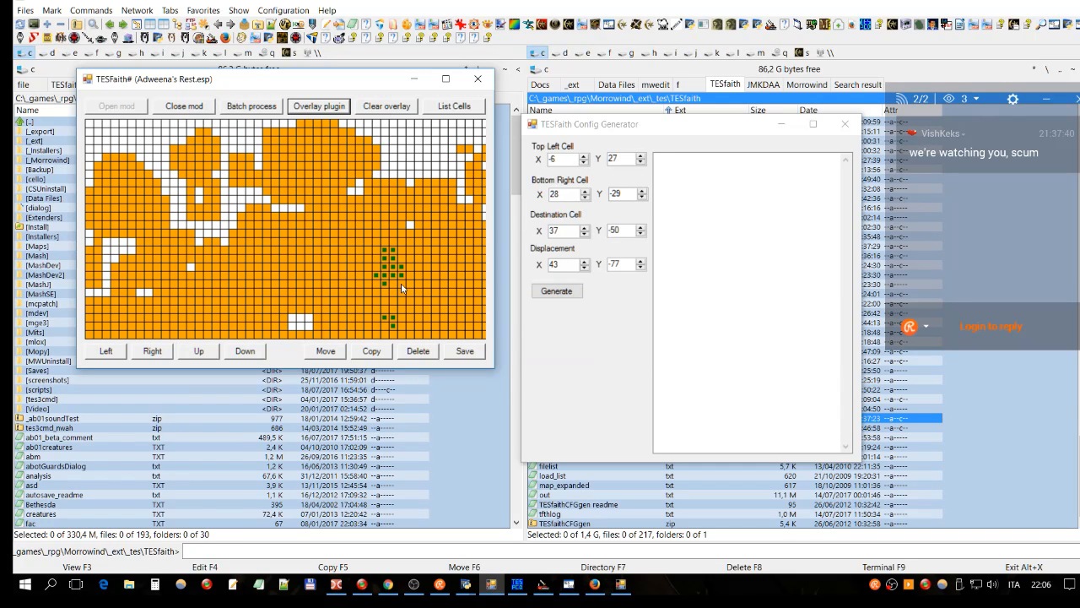
key("alt+Tab")
type("-3")
left_click_drag(623, 193, 602, 195)
type("23")
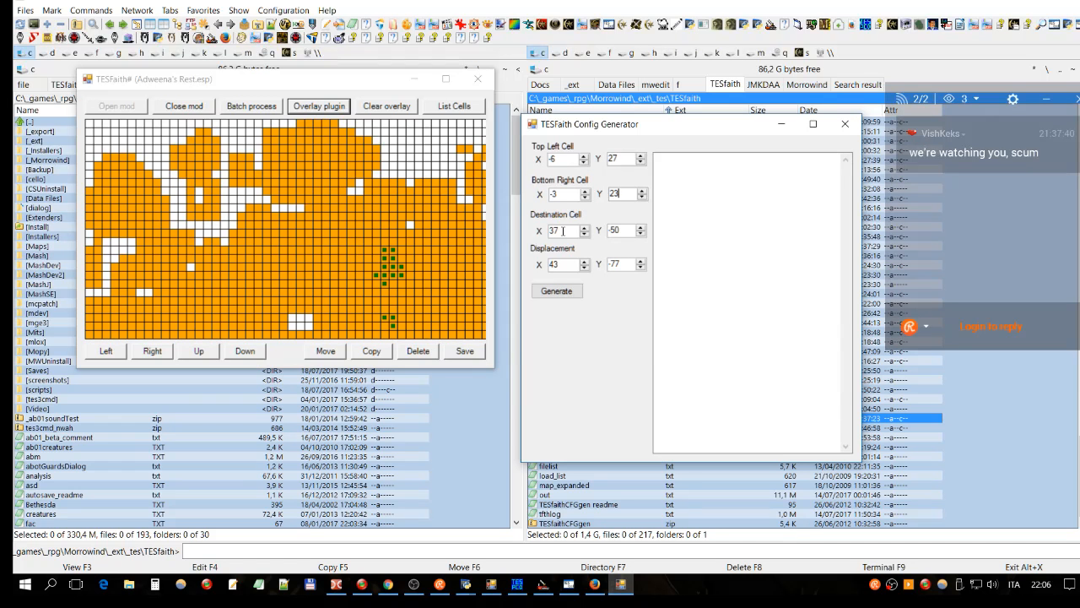
left_click(557, 230)
Step: Enlarge the cell map to full screen and examine the cells around the plugin area
left_click(550, 265)
left_click(446, 78)
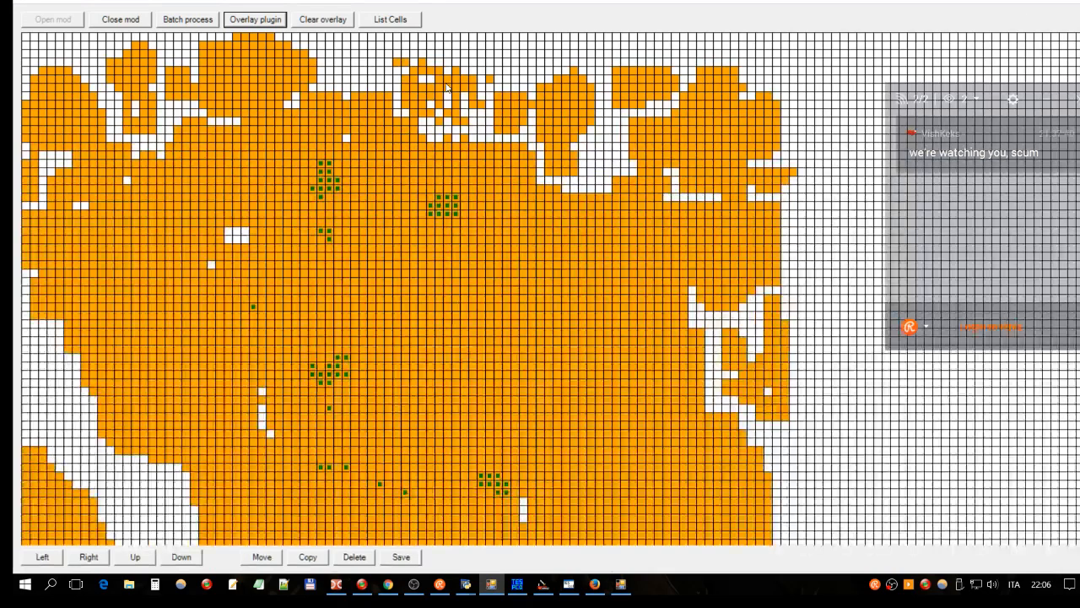
mouse_move(335, 235)
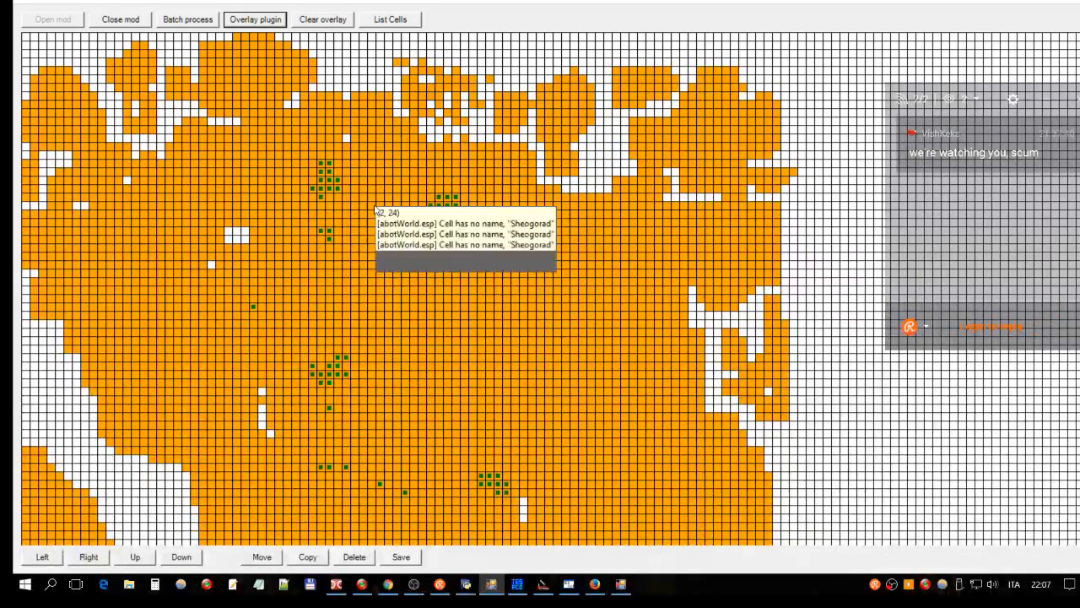
mouse_move(313, 166)
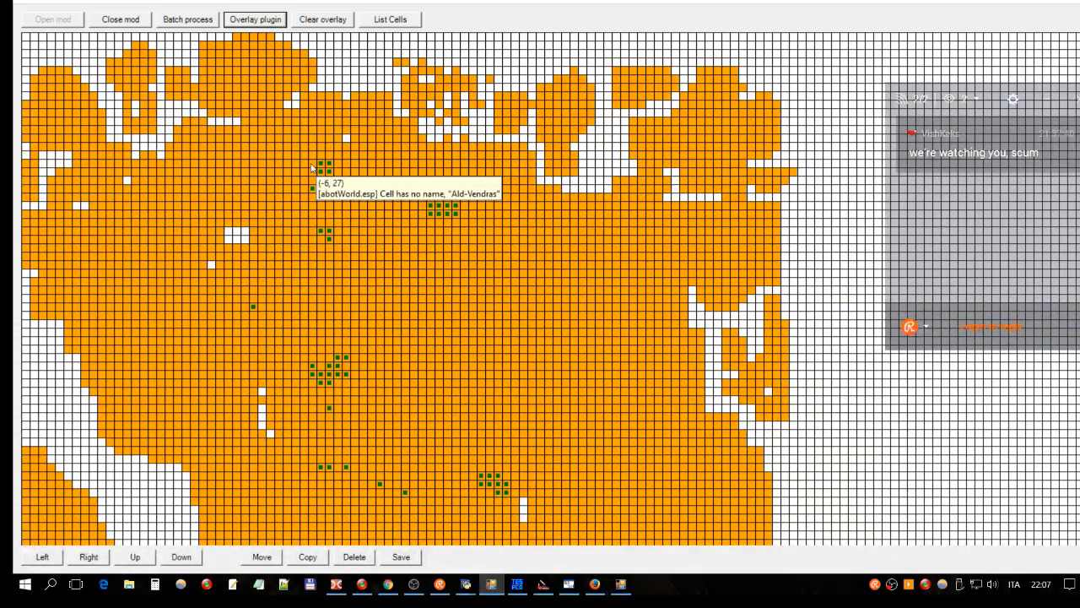
mouse_move(325, 167)
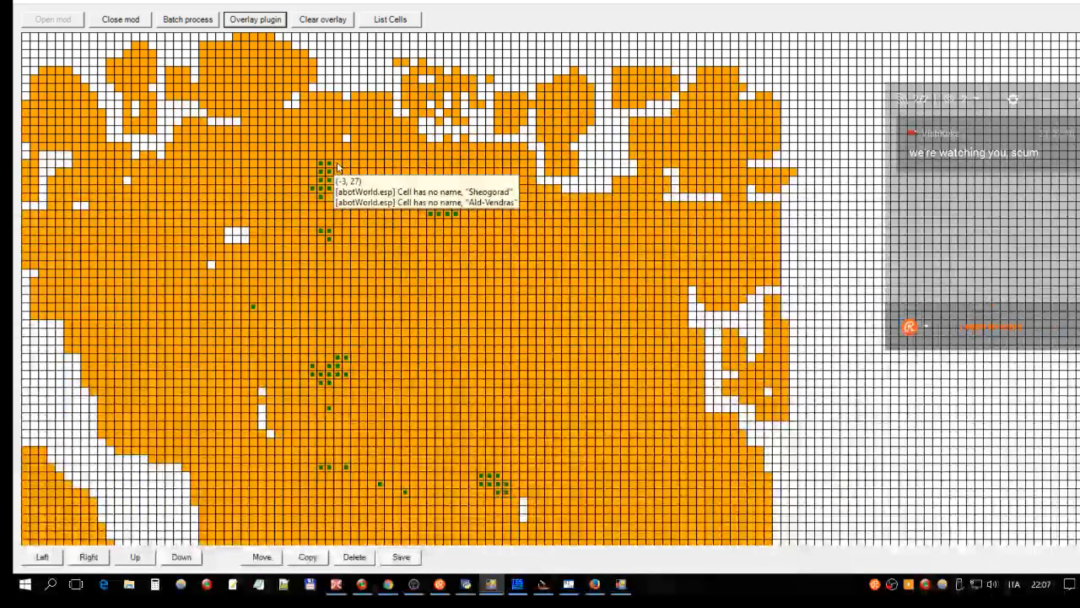
mouse_move(340, 187)
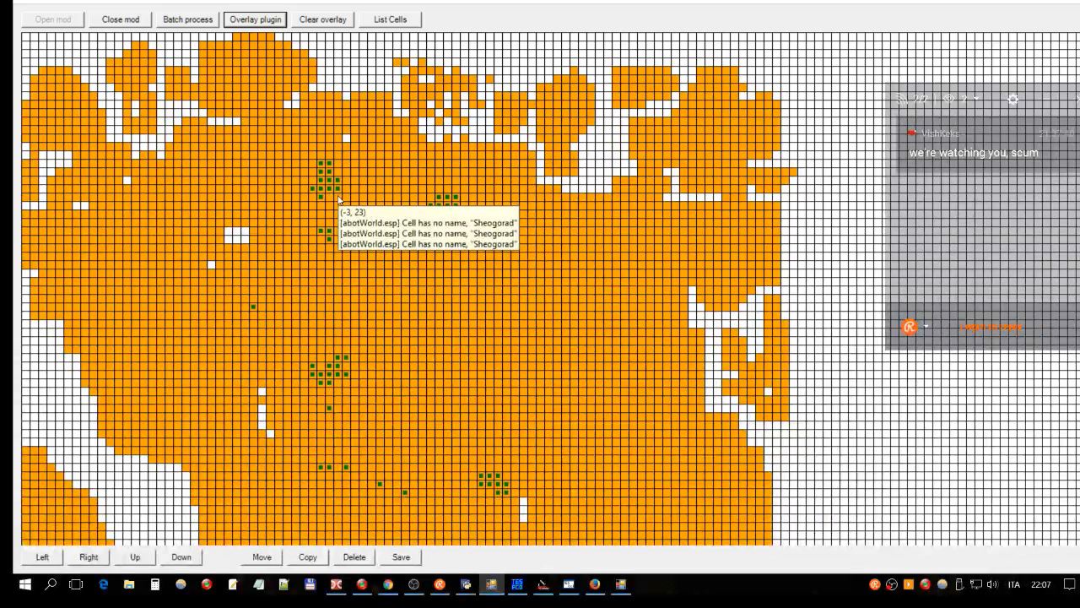
mouse_move(343, 203)
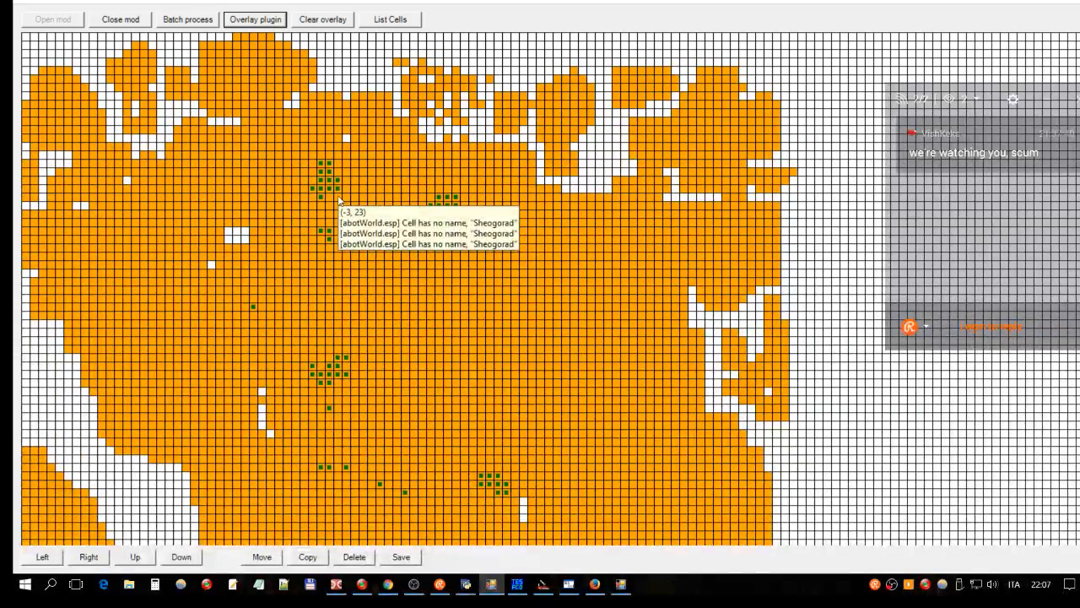
mouse_move(314, 172)
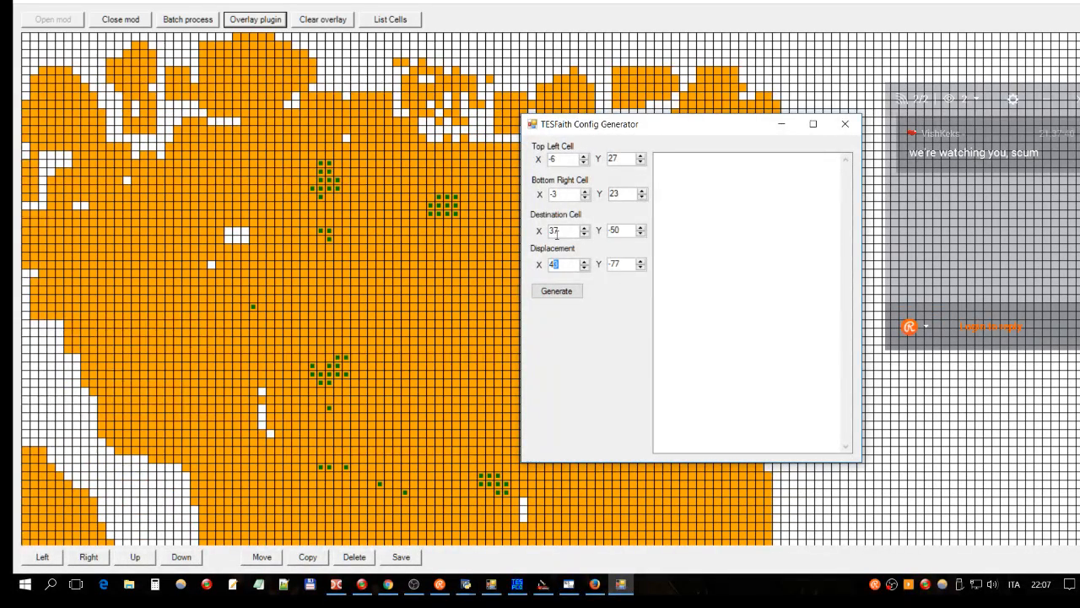
Step: Enter destination X 47 and check the target cell's coordinates on the map
double_click(563, 229)
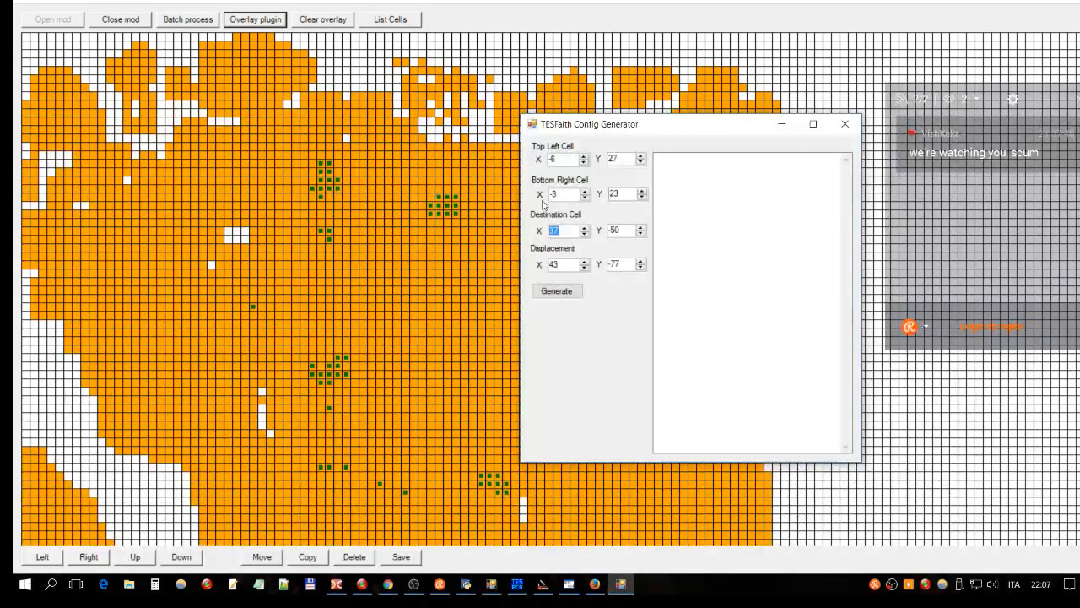
type("47")
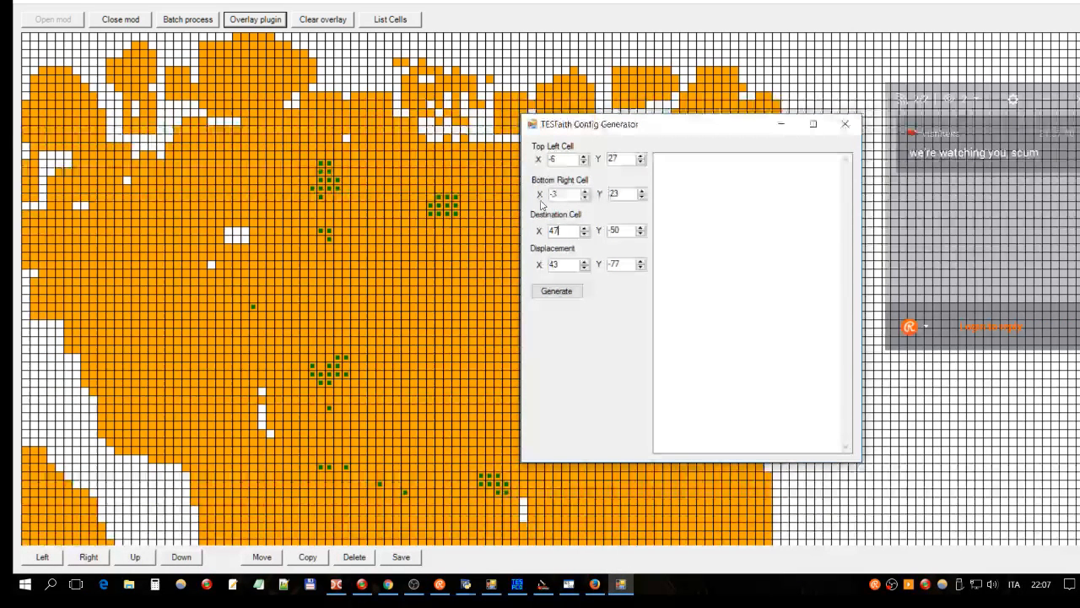
key("Tab")
type("-")
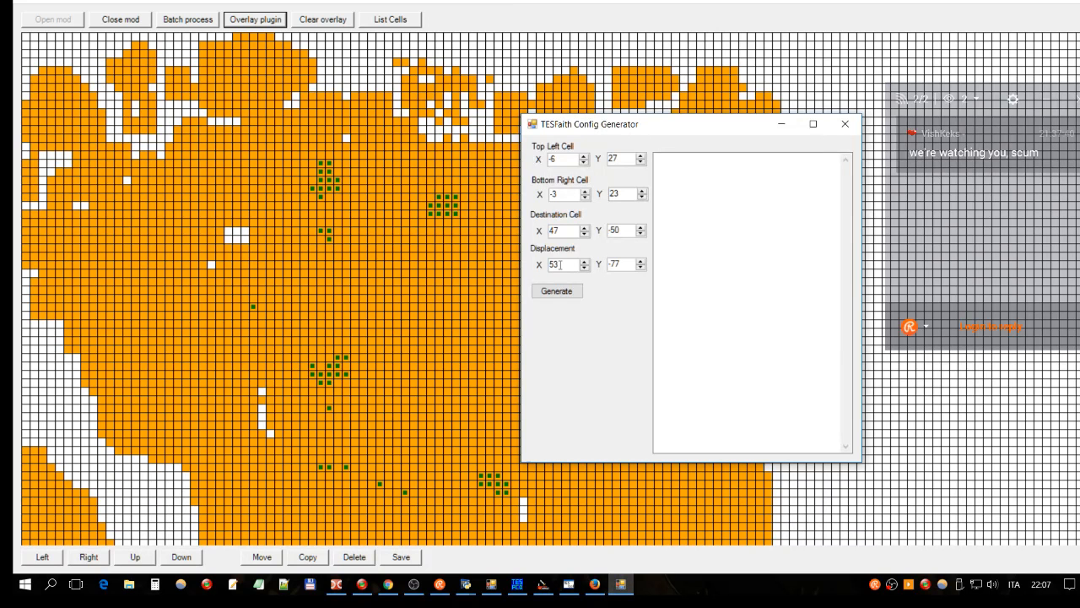
left_click_drag(682, 124, 615, 160)
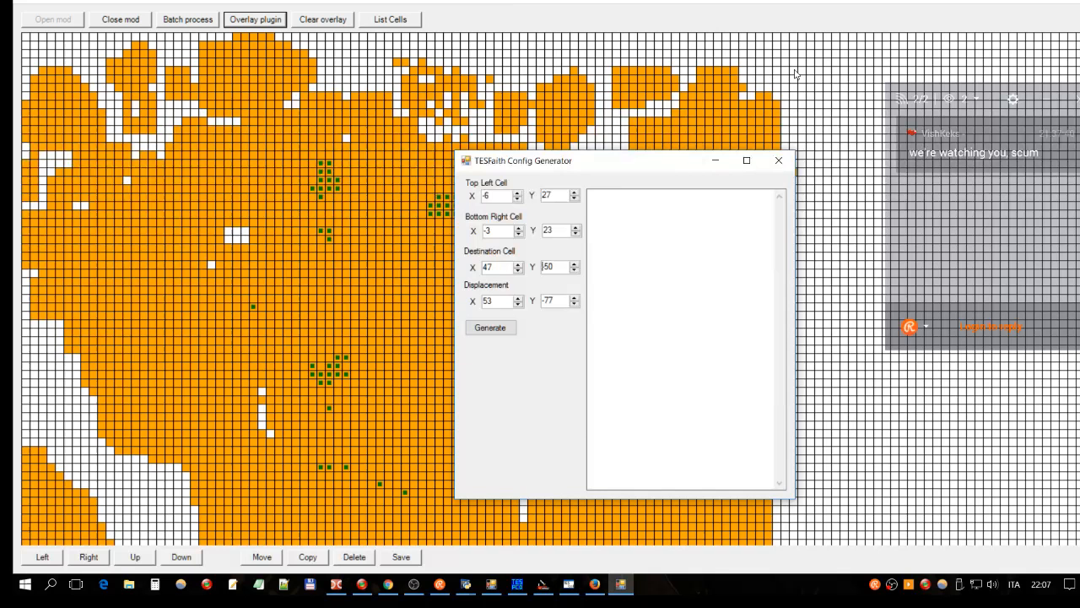
left_click(769, 83)
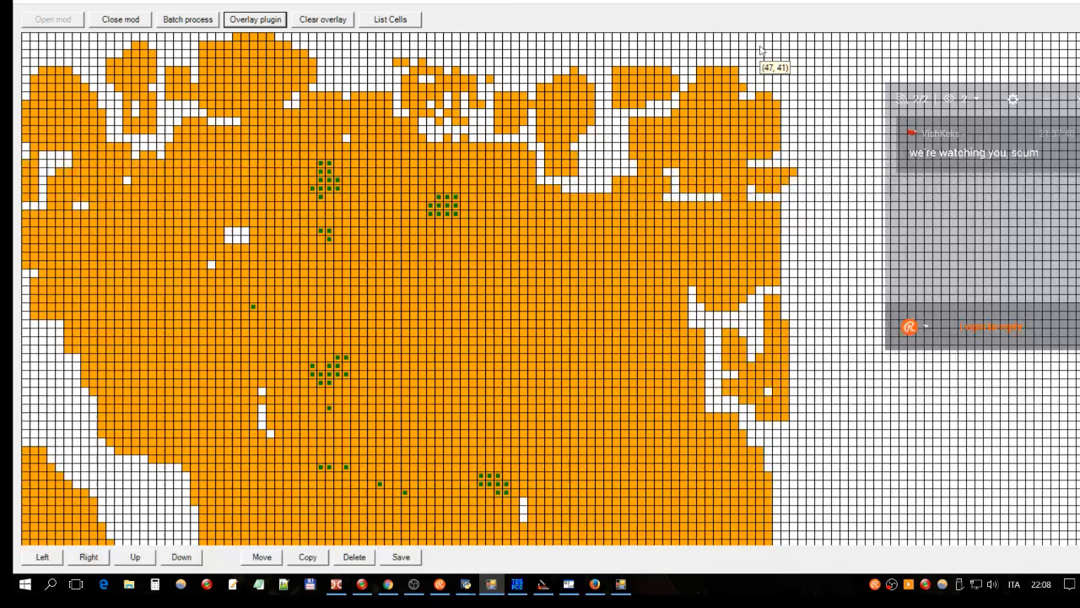
key("alt+Tab")
Step: Set destination Y to 41 so the displacement becomes 53, 14
left_click_drag(554, 267, 464, 274)
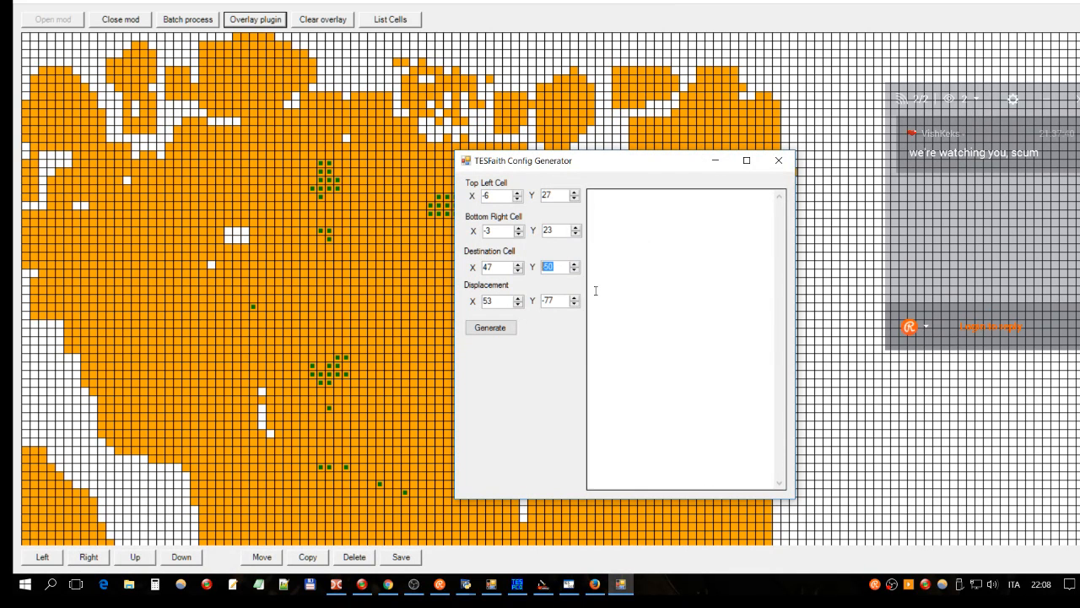
type("41")
left_click(595, 290)
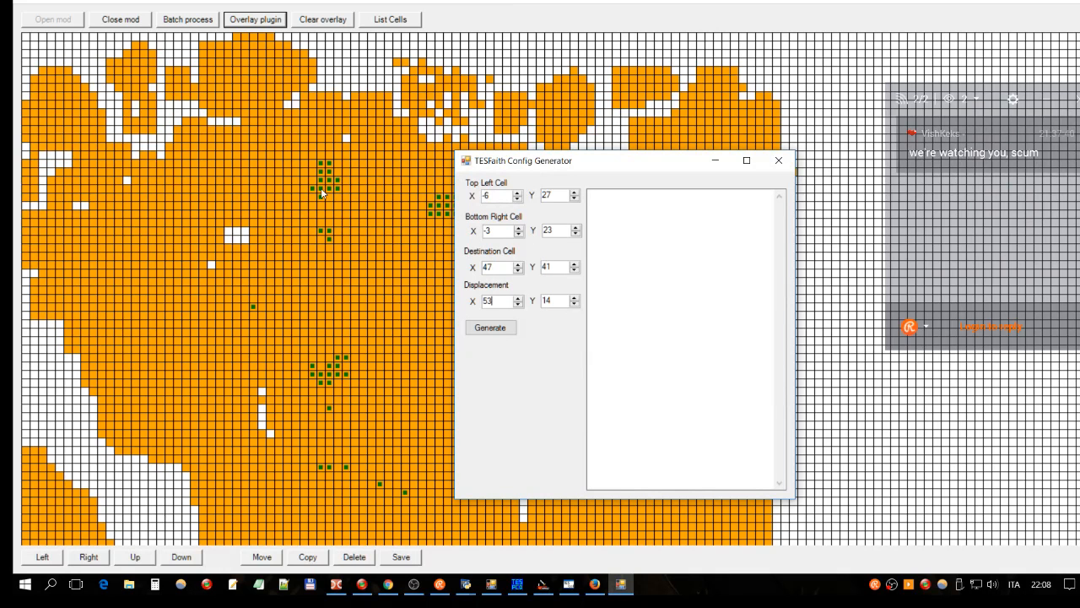
double_click(498, 302)
key("Tab")
Step: Generate the 20 TC lines with displacement 53, 14 and select them all for copying
left_click(496, 195)
left_click(491, 327)
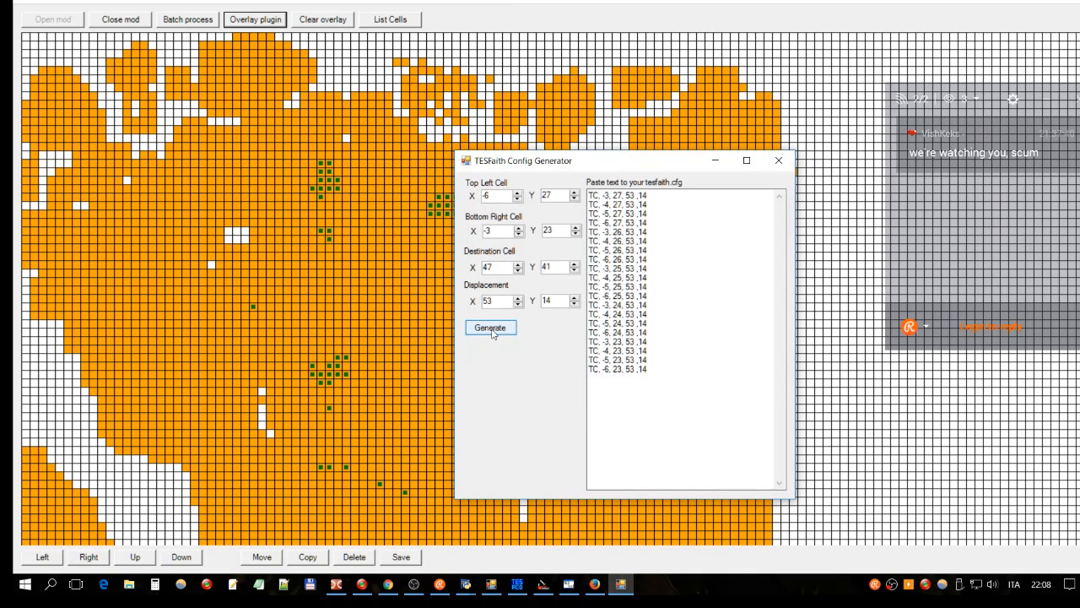
left_click(658, 360)
key("ctrl+a")
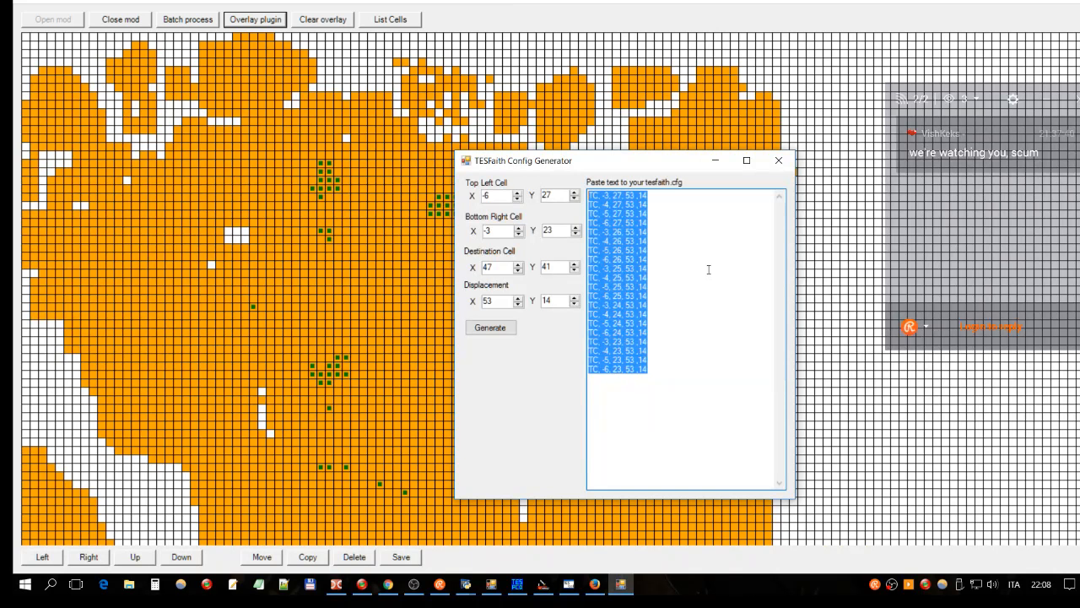
mouse_move(511, 586)
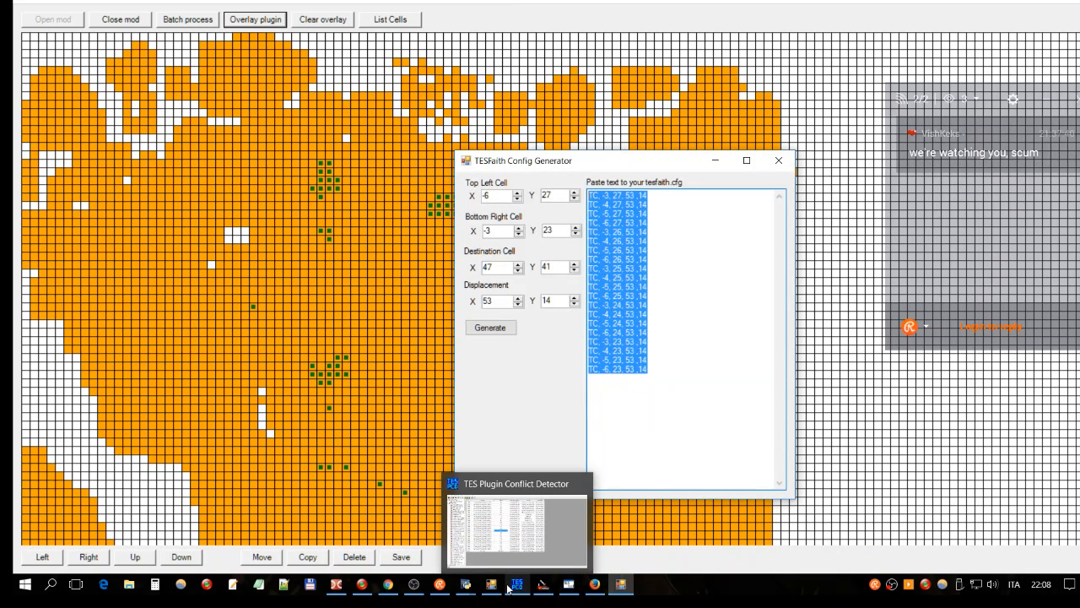
Step: Bring Double Commander forward and select tfaith.cfg in the TESfaith folder
left_click(336, 584)
scroll(744, 298, "up", 10)
scroll(741, 299, "up", 3)
scroll(743, 301, "up", 15)
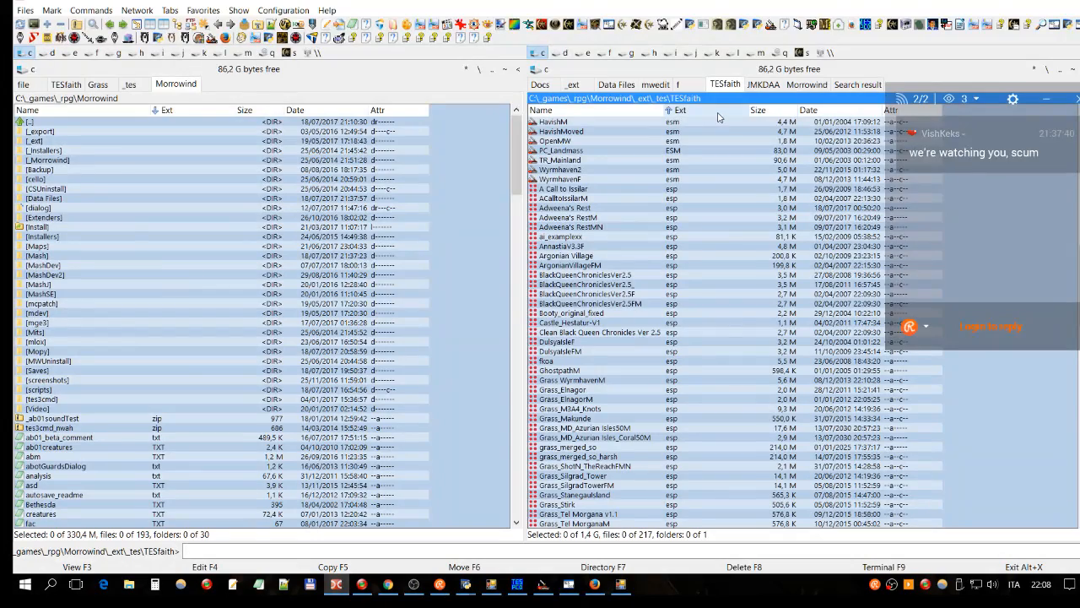
scroll(717, 246, "up", 15)
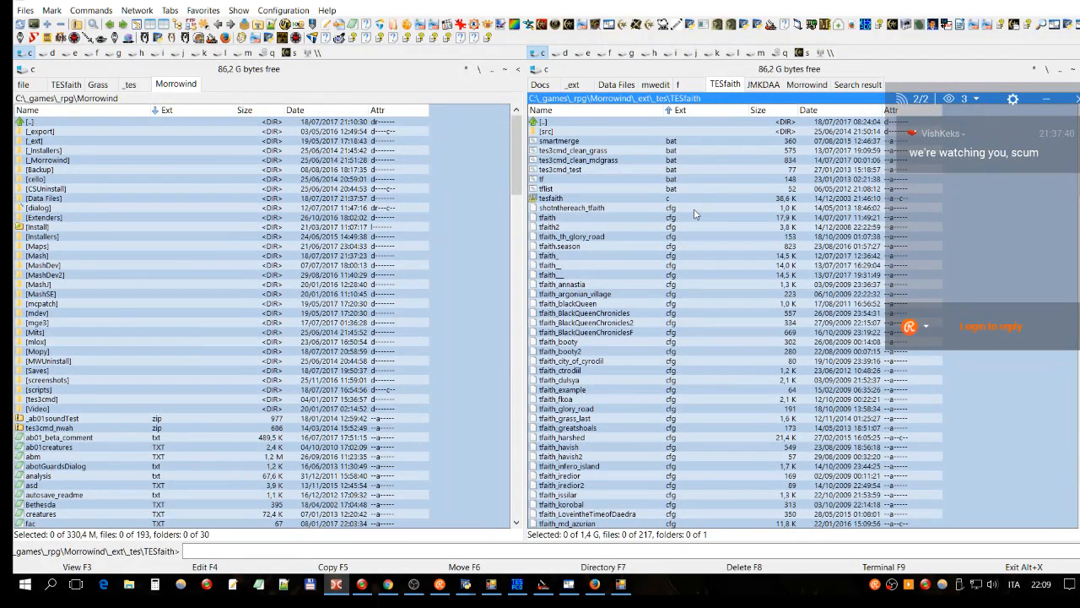
left_click(658, 208)
left_click(587, 190)
left_click(580, 218)
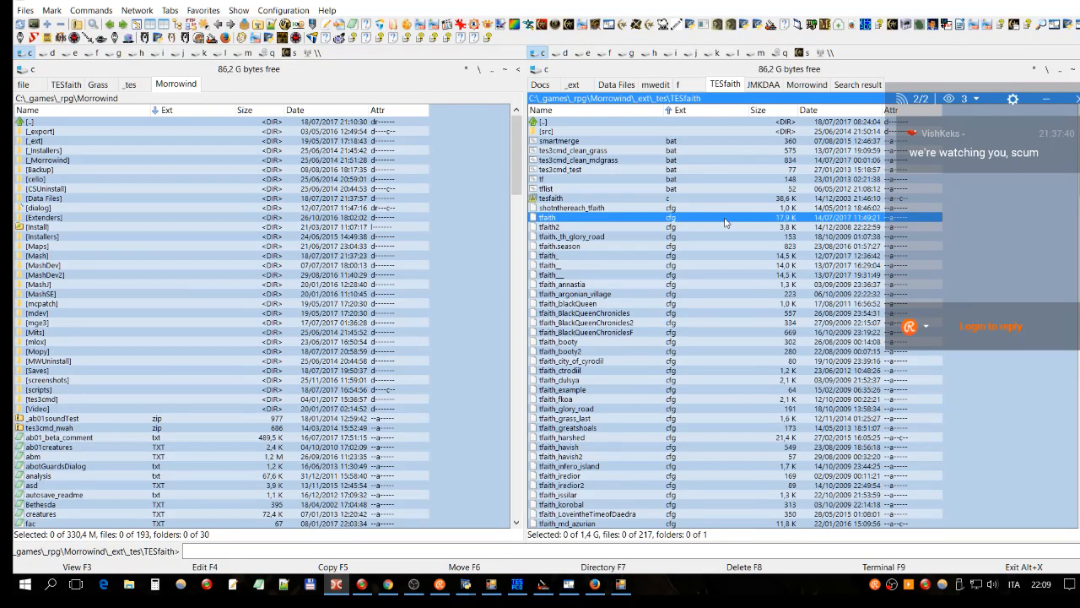
scroll(725, 222, "up", 3, "ctrl")
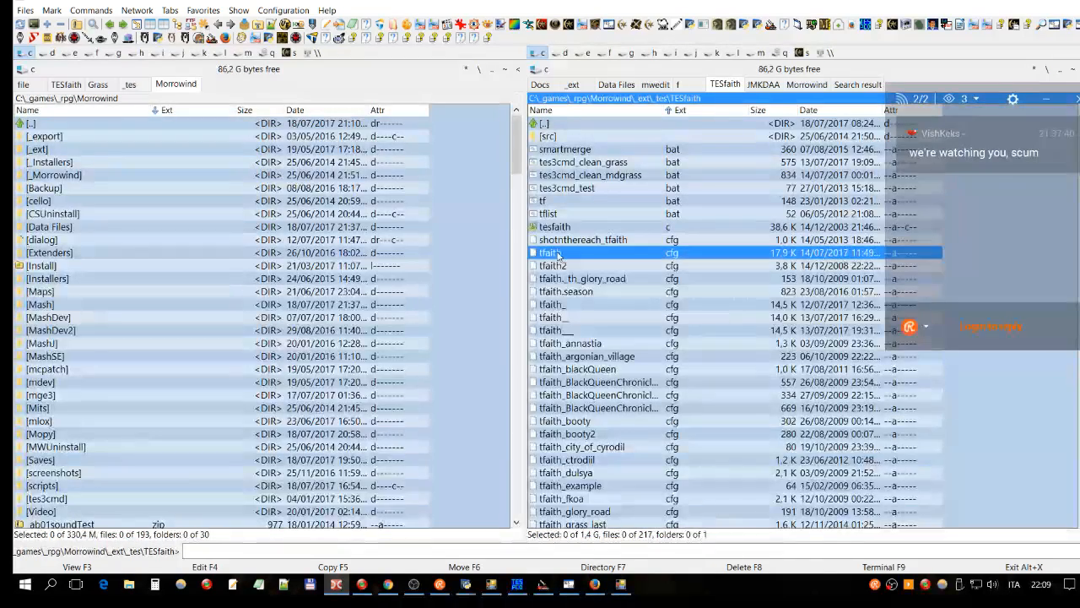
Step: Open tfaith.cfg in Double Commander's editor
double_click(609, 253)
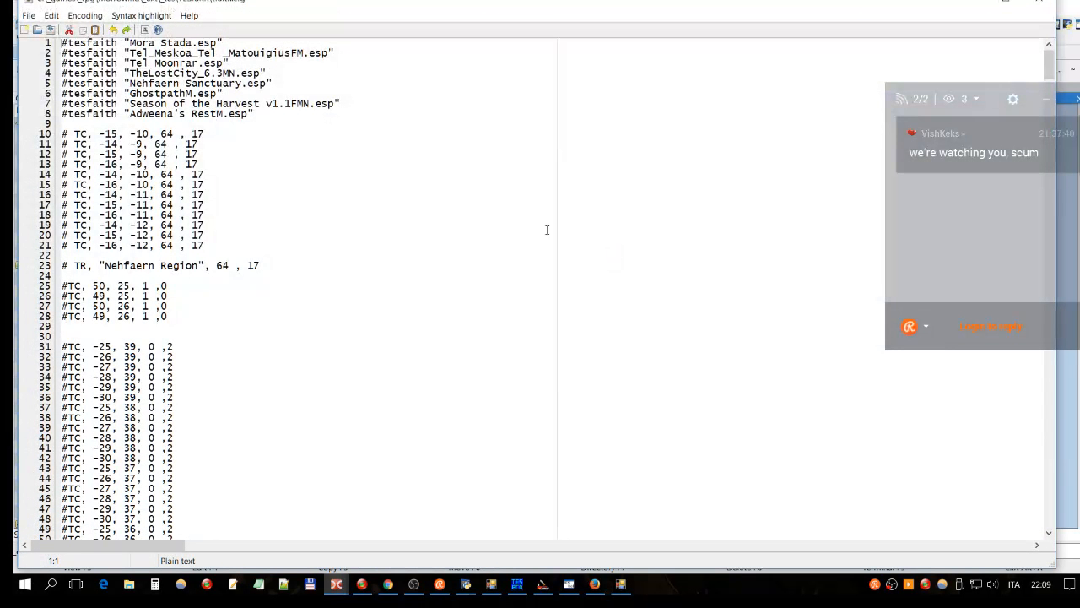
scroll(441, 148, "down", 20)
scroll(441, 148, "down", 1)
scroll(353, 186, "up", 20)
scroll(353, 186, "up", 3)
Step: Inspect the plugin list and commented TC lines near the top of tfaith.cfg
left_click(328, 203)
left_click(70, 42)
left_click(162, 43)
left_click(155, 75)
left_click(229, 63)
left_click(135, 63)
left_click_drag(257, 115, 58, 113)
left_click(117, 73)
left_click_drag(73, 218, 61, 217)
left_click(74, 217)
left_click_drag(205, 217, 60, 217)
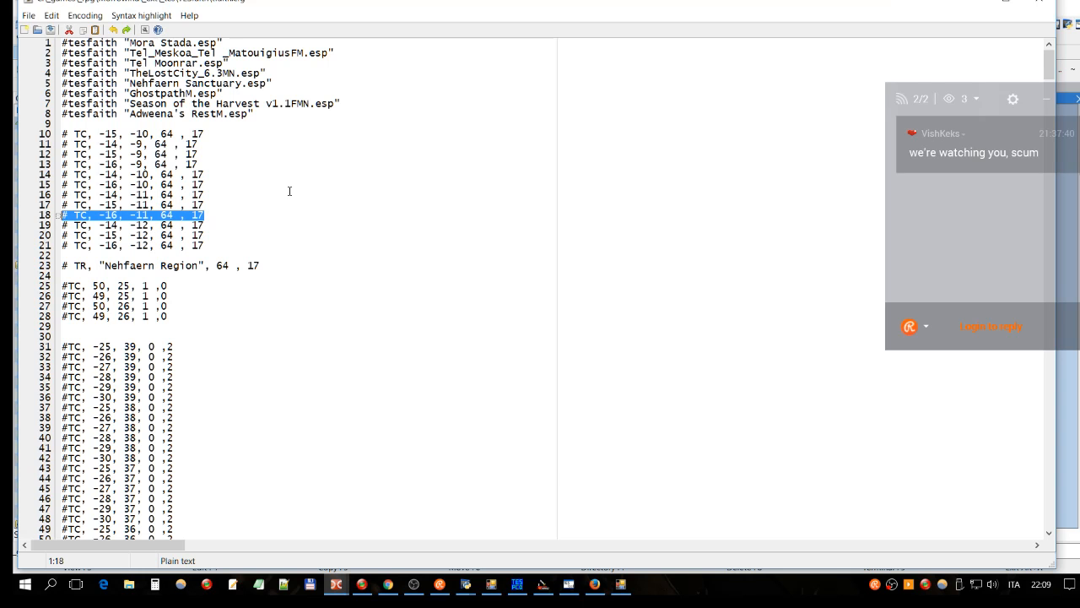
scroll(443, 173, "down", 11)
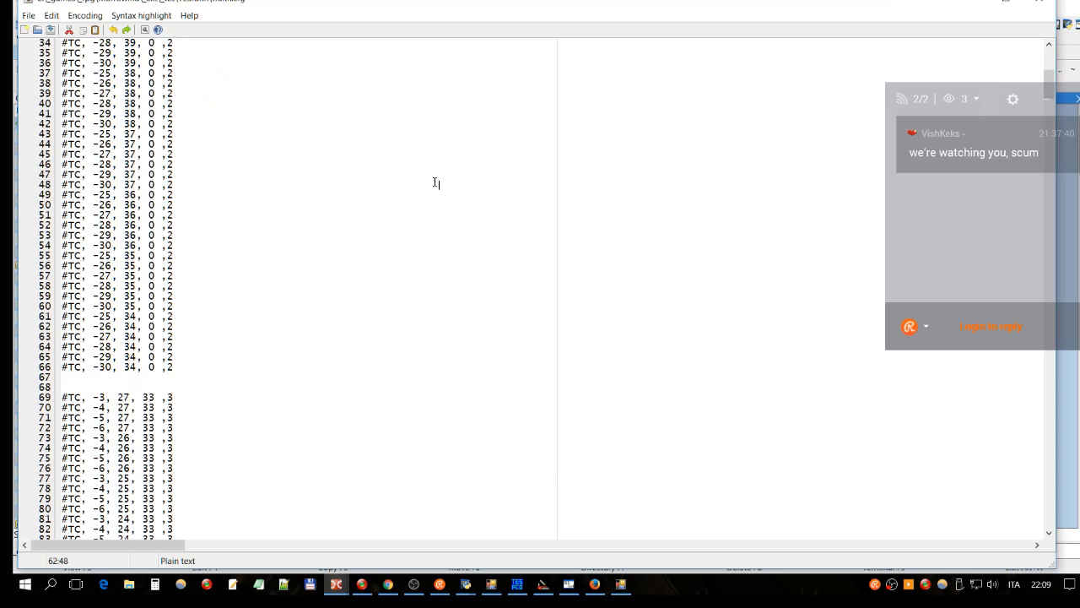
Step: Select the TC lines from line 676 down to the end of the file
key("ctrl+End")
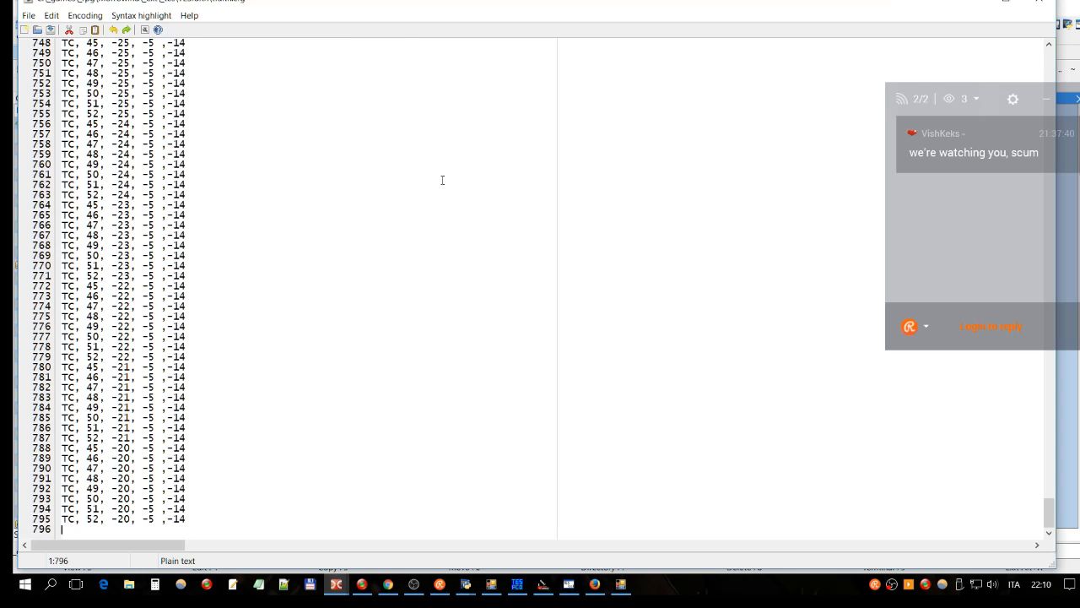
key("Up")
key("Up")
key("Up")
key("Up")
key("Up")
key("Up")
key("Up")
key("Up")
key("Up")
key("Up")
key("Up")
key("Up")
key("Up")
key("Up")
key("Up")
key("Up")
key("Up")
key("Up")
key("Up")
key("Up")
key("Up")
key("Up")
key("Up")
key("Up")
key("Up")
key("Up")
key("Up")
key("Up")
key("Up")
key("Up")
key("Up")
key("Up")
key("Up")
key("Up")
key("Up")
key("Up")
key("Up")
key("Up")
key("Up")
key("Up")
key("Down")
key("Down")
key("Down")
key("Down")
key("Down")
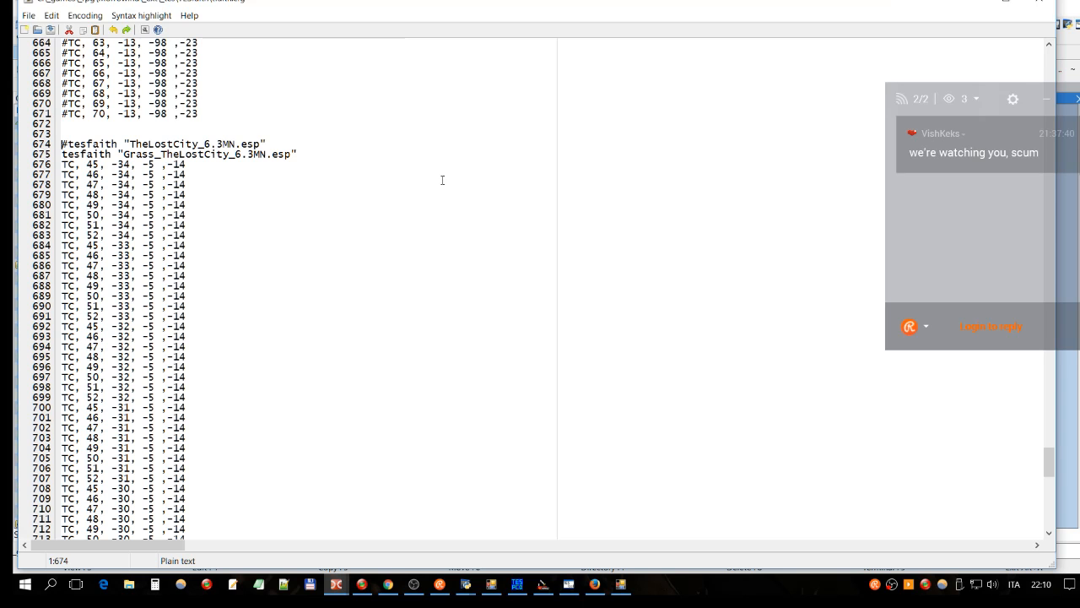
key("shift+Right")
key("Down")
key("shift+Down")
key("shift+Down")
key("shift+Down")
key("Up")
key("Up")
key("Up")
key("shift+Down")
key("shift+Down")
key("shift+Down")
key("shift+Down")
key("shift+Down")
key("shift+Down")
key("shift+Down")
key("shift+Down")
key("shift+Down")
key("shift+Down")
key("shift+Down")
key("shift+Down")
key("shift+Down")
key("shift+Down")
key("shift+Down")
key("shift+Down")
key("shift+Down")
key("shift+Down")
key("shift+Down")
key("shift+Down")
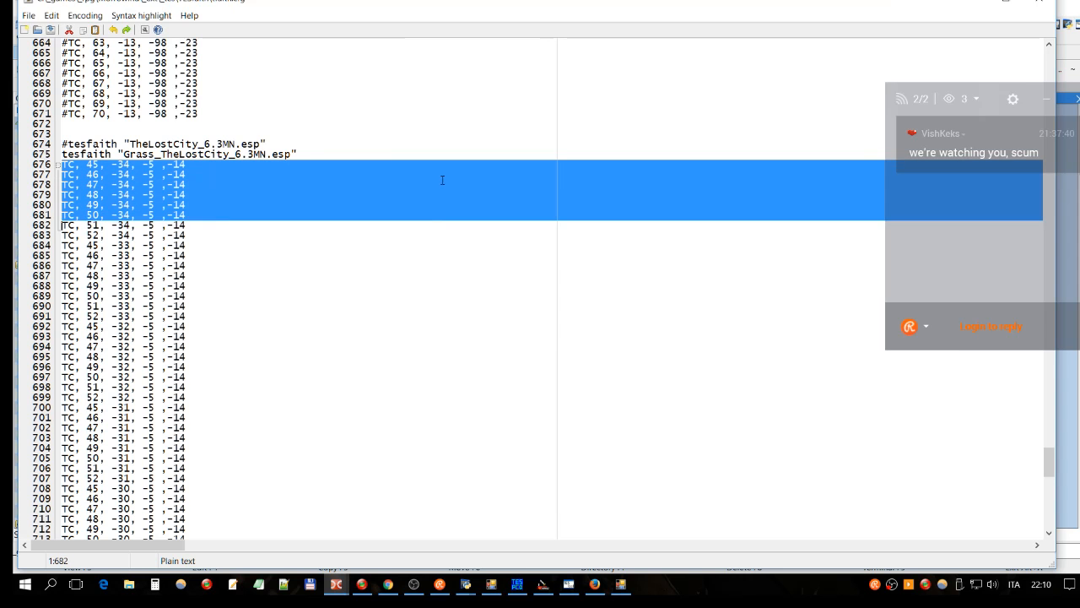
key("shift+Down")
key("shift+Down")
key("shift+Down")
key("shift+Down")
key("shift+Down")
key("shift+Down")
key("shift+Down")
key("shift+Down")
key("shift+Down")
key("shift+Down")
key("shift+Down")
key("shift+Down")
key("shift+Down")
key("shift+Down")
key("shift+Down")
key("shift+Down")
key("shift+Down")
key("shift+Down")
key("shift+Down")
key("shift+Down")
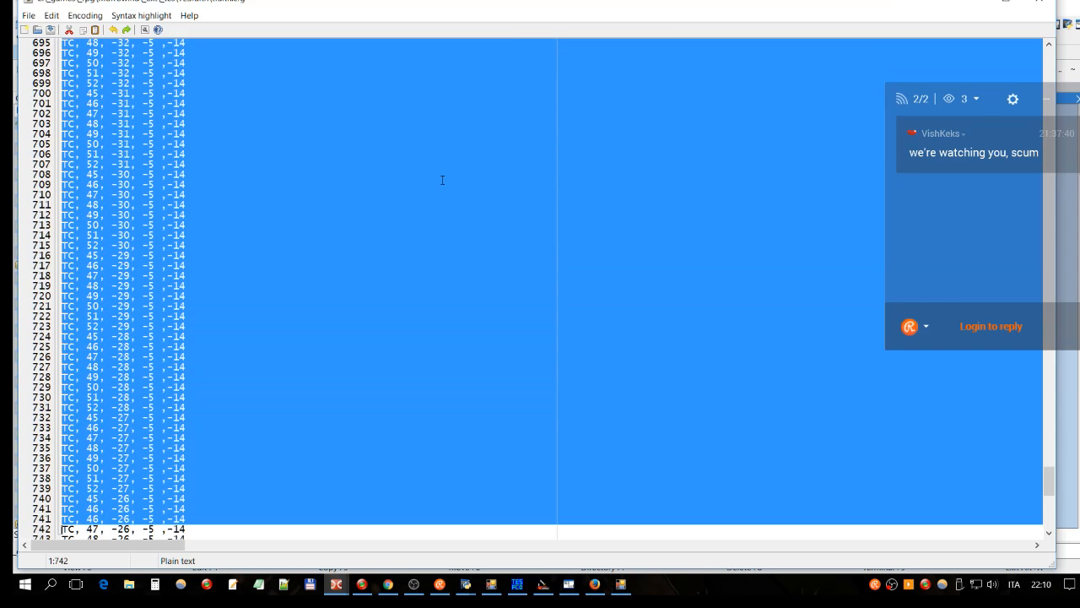
key("shift+Down")
key("shift+Down")
key("shift+Down")
key("shift+Down")
key("shift+Down")
key("shift+Down")
key("shift+Down")
key("shift+Down")
key("shift+Down")
key("shift+Down")
key("shift+Down")
key("shift+Down")
key("shift+Down")
key("shift+Down")
key("shift+Down")
key("shift+Down")
key("shift+Down")
key("shift+Down")
key("shift+Down")
key("shift+Down")
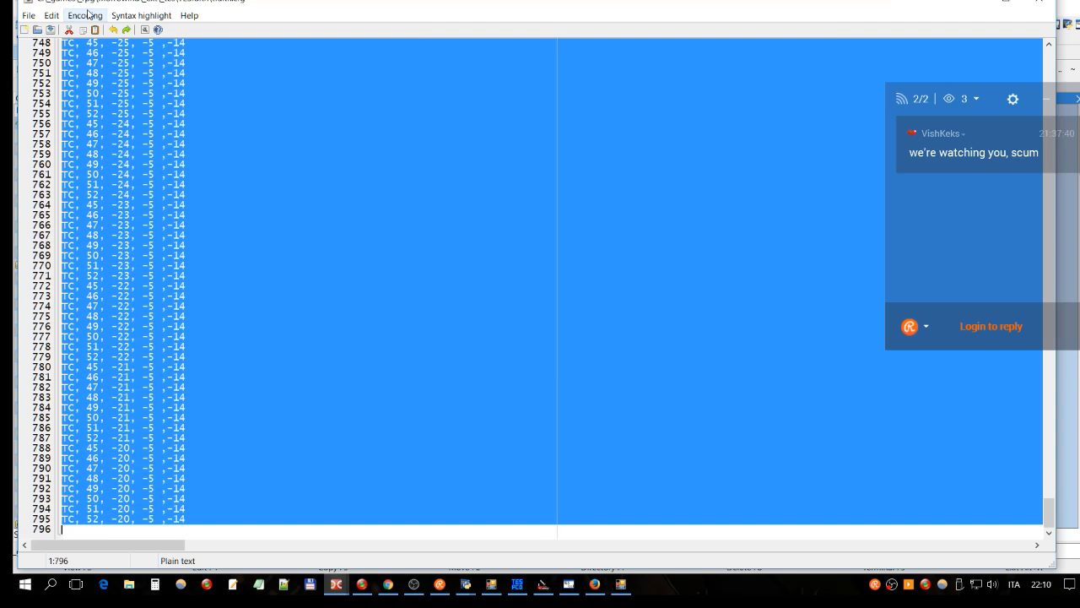
left_click(50, 15)
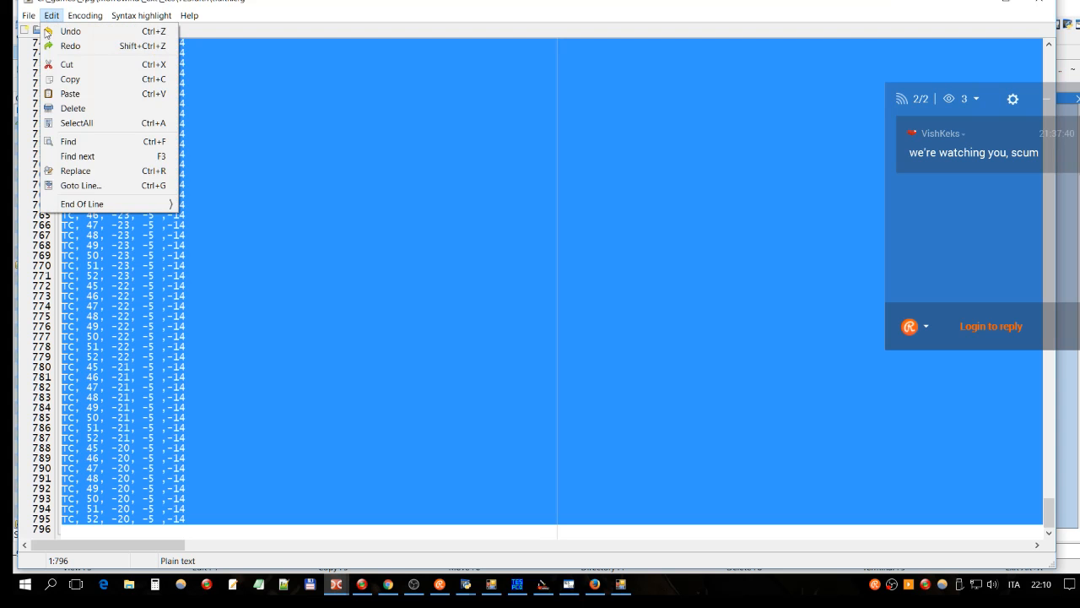
Step: Replace every 'TC,' with '#TC,' within the selected lines only
left_click(118, 175)
left_click(573, 221)
left_click_drag(574, 220, 429, 226)
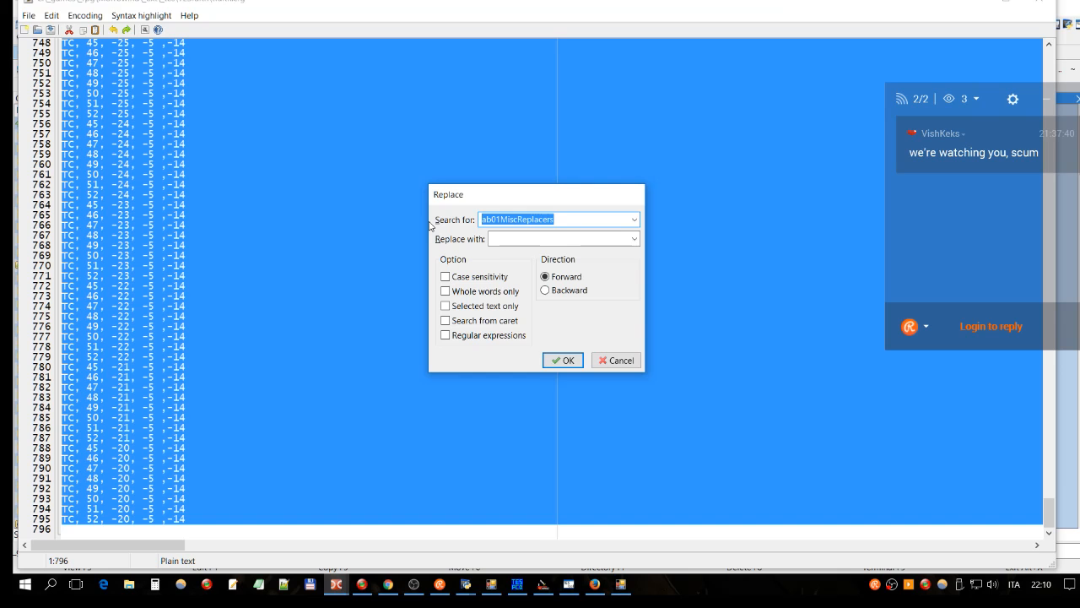
type("TC,")
left_click(511, 241)
type("#T")
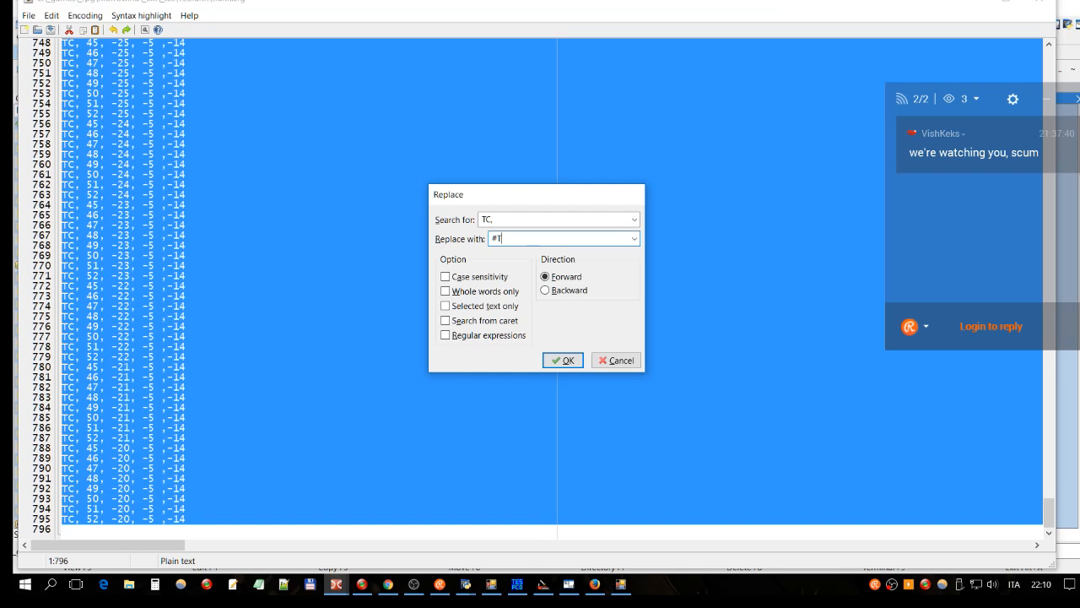
type("C,")
left_click(471, 311)
left_click(561, 361)
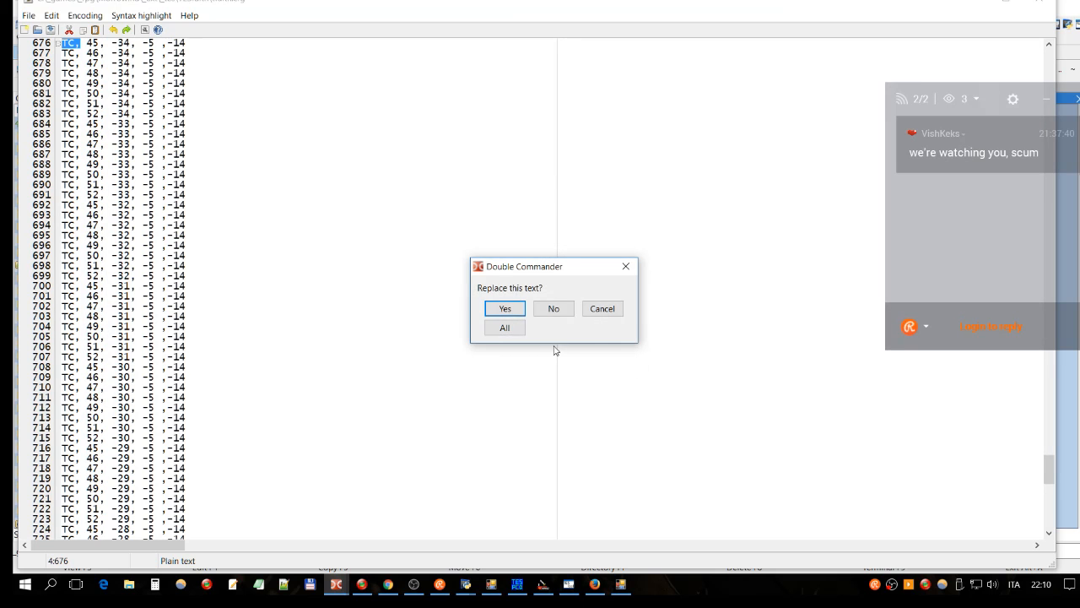
left_click(506, 330)
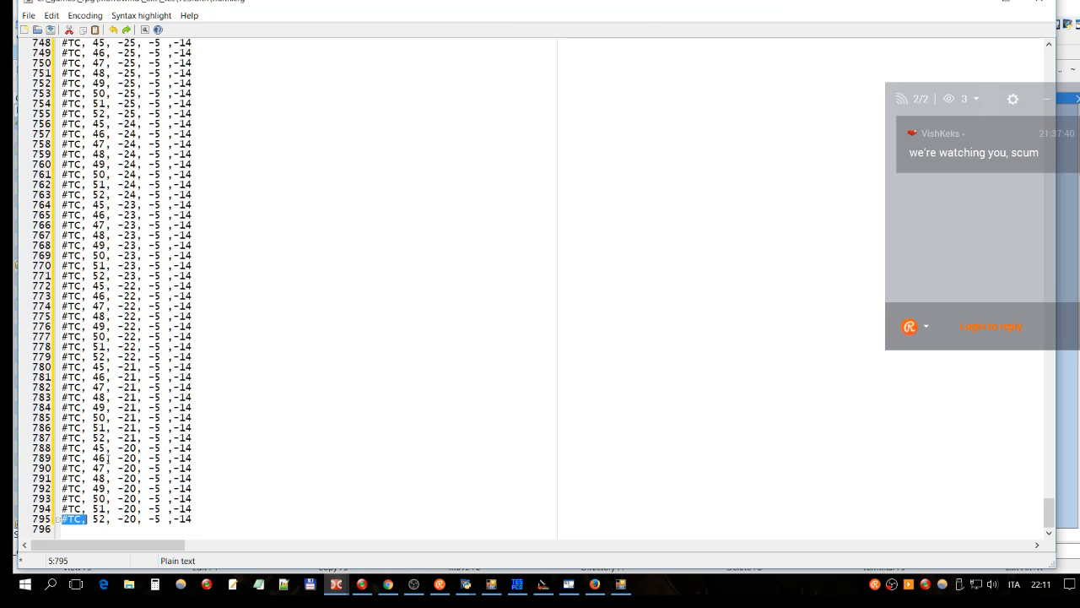
Step: Comment out the Grass_TheLostCity_6.3MN.esp line 675 with a leading #
scroll(135, 388, "up", 8)
scroll(115, 301, "up", 20)
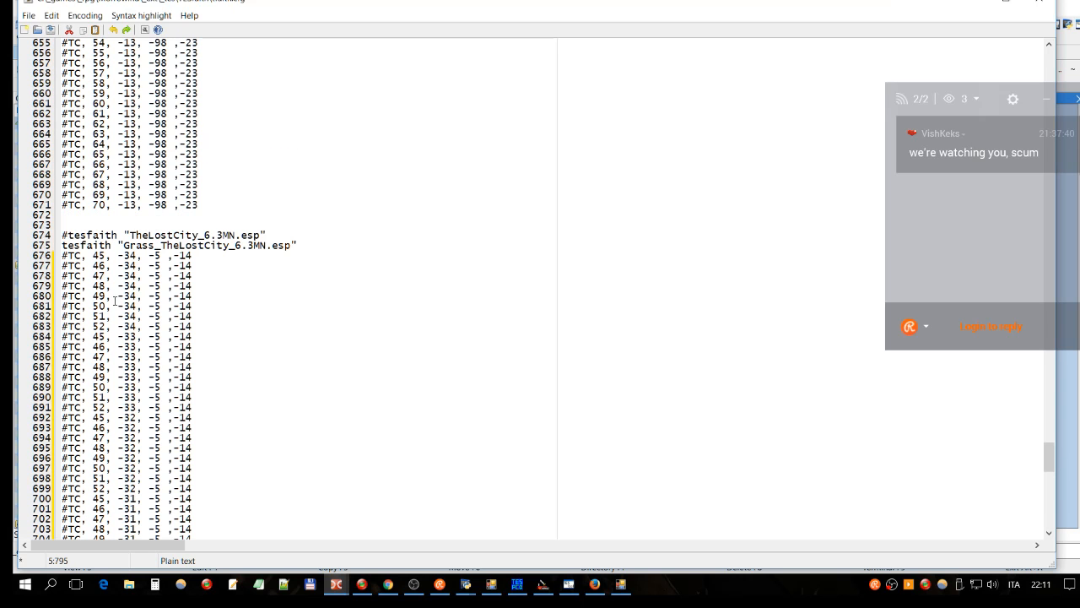
left_click(63, 245)
type("#")
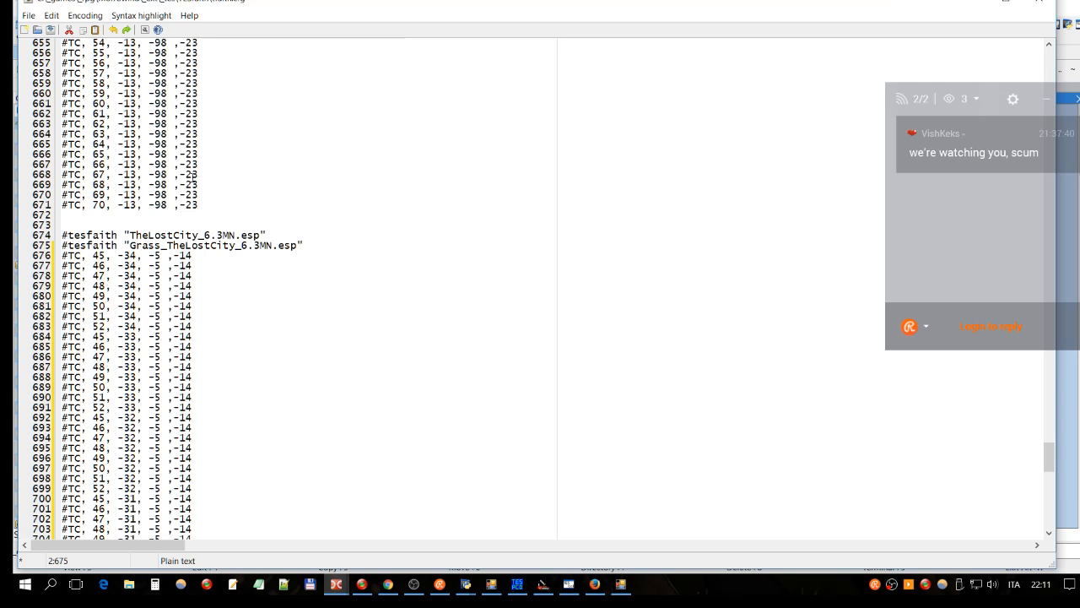
Step: Remove the trailing space from line 675 and select the whole line for copying
left_click(233, 252)
key("BackSpace")
key("Home")
key("shift+Down")
key("ctrl+c")
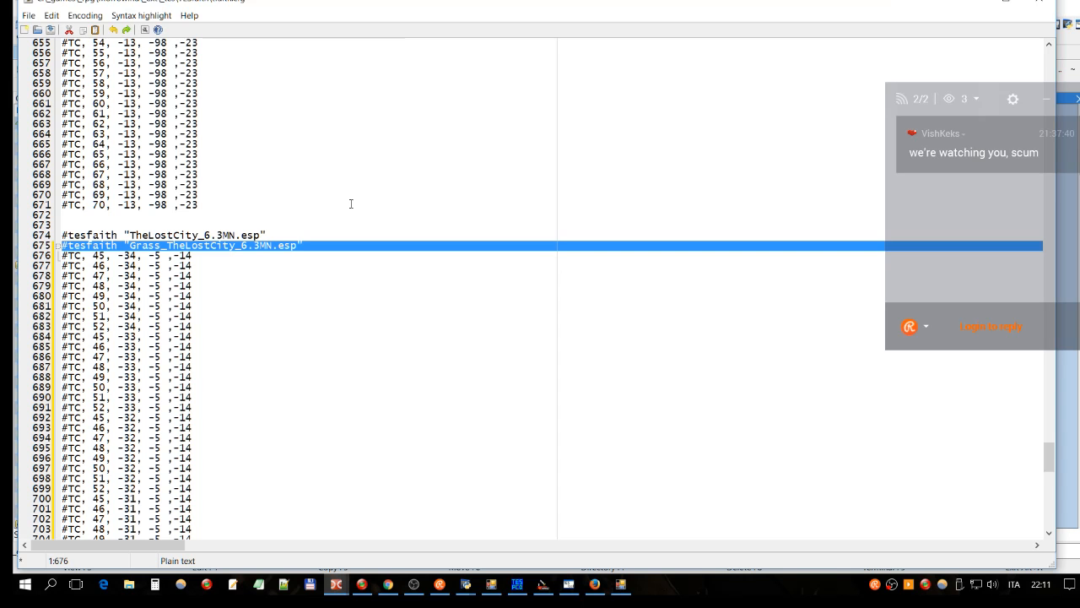
Step: Paste the Grass_TheLostCity_6.3MN.esp line at the file's end as line 797, without its #
key("ctrl+End")
key("Return")
key("Return")
key("Up")
key("ctrl+v")
key("Delete")
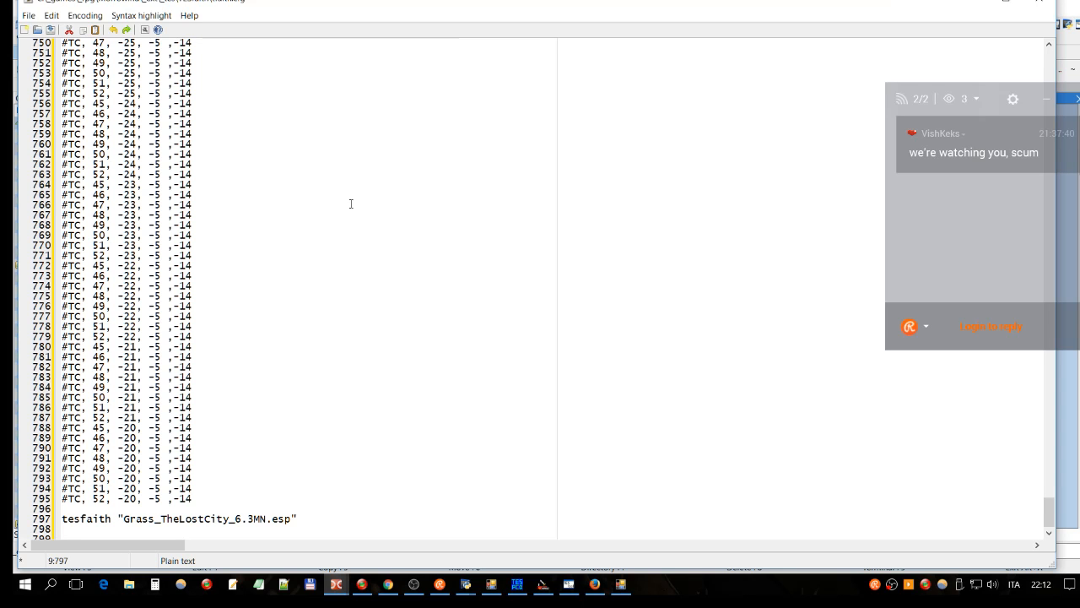
key("Right")
Step: Bring Double Commander forward and select files in the TESfaith folder
mouse_move(343, 585)
left_click(307, 547)
left_click(642, 395)
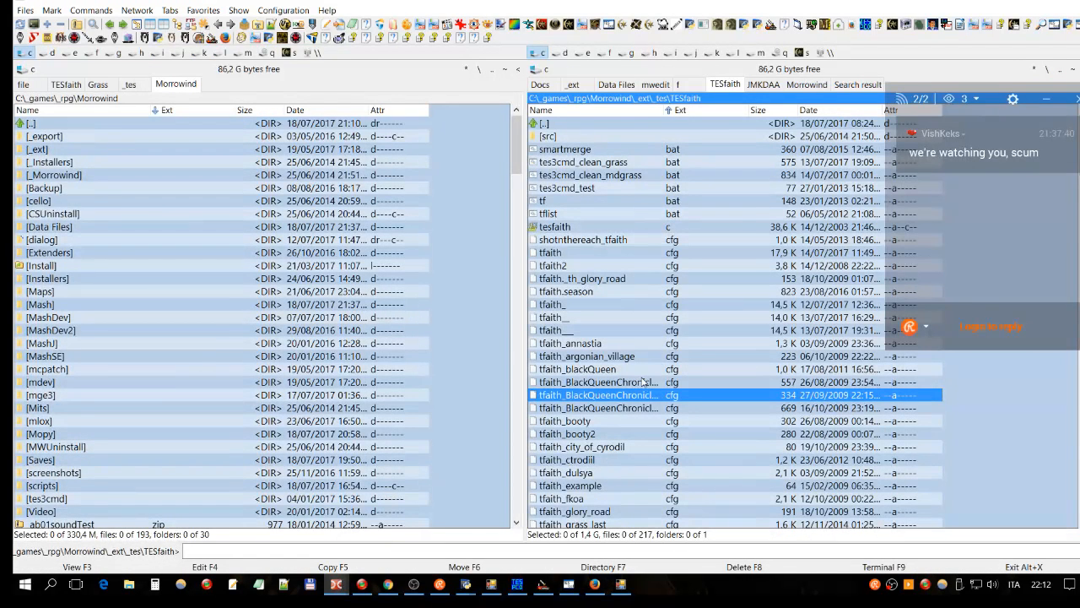
left_click(669, 229)
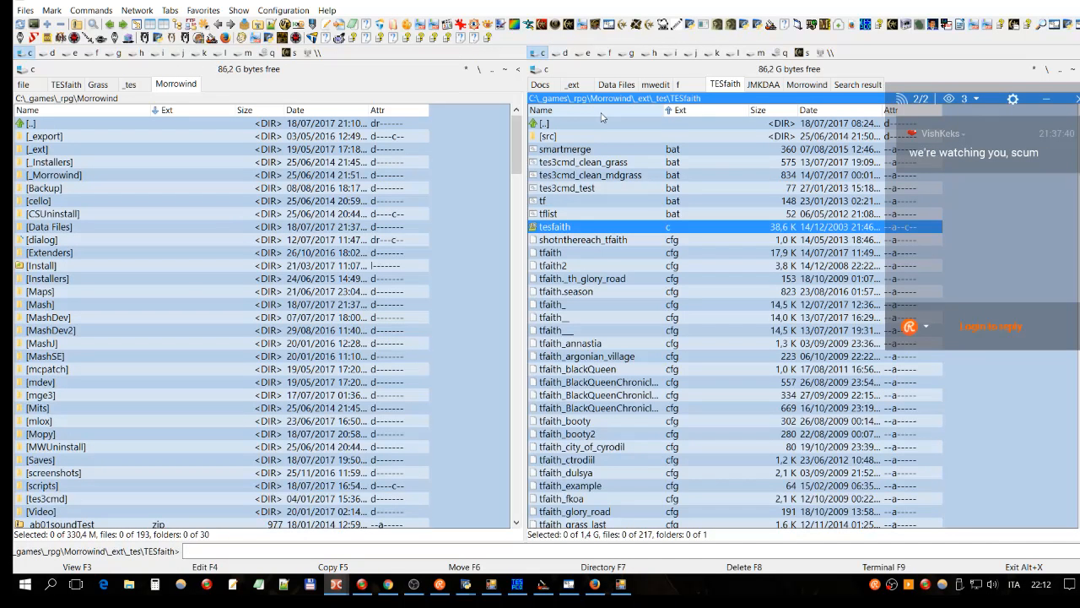
Step: Scroll through the TESfaith listing, then open the Data Files folder in the left panel
scroll(719, 224, "down", 3)
scroll(719, 223, "down", 3)
scroll(719, 224, "down", 12)
scroll(585, 278, "up", 14)
scroll(639, 260, "up", 4)
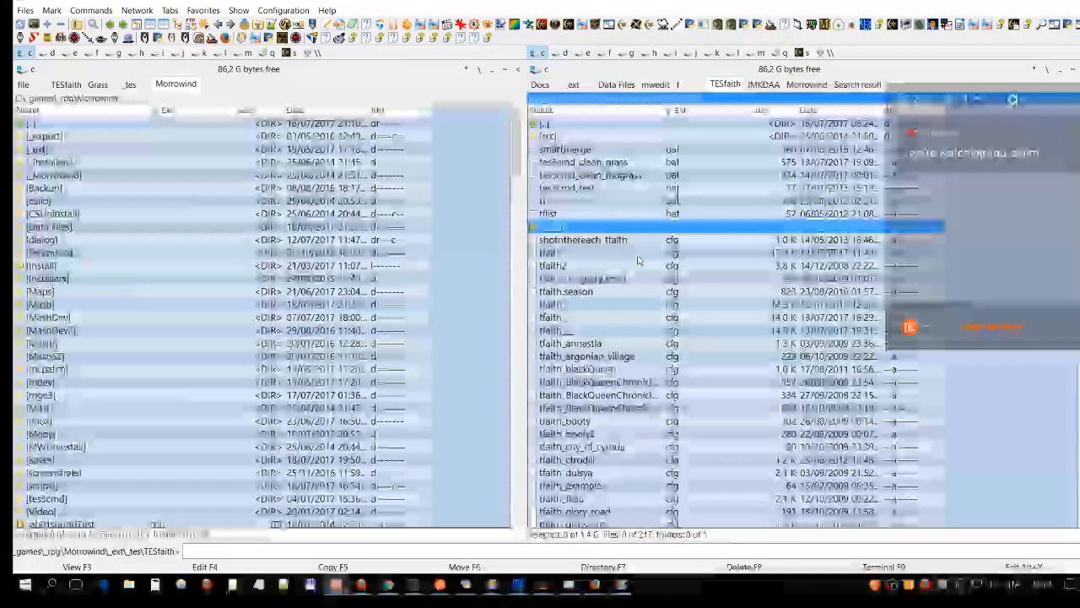
scroll(723, 310, "down", 15)
scroll(723, 309, "down", 3)
scroll(721, 312, "down", 20)
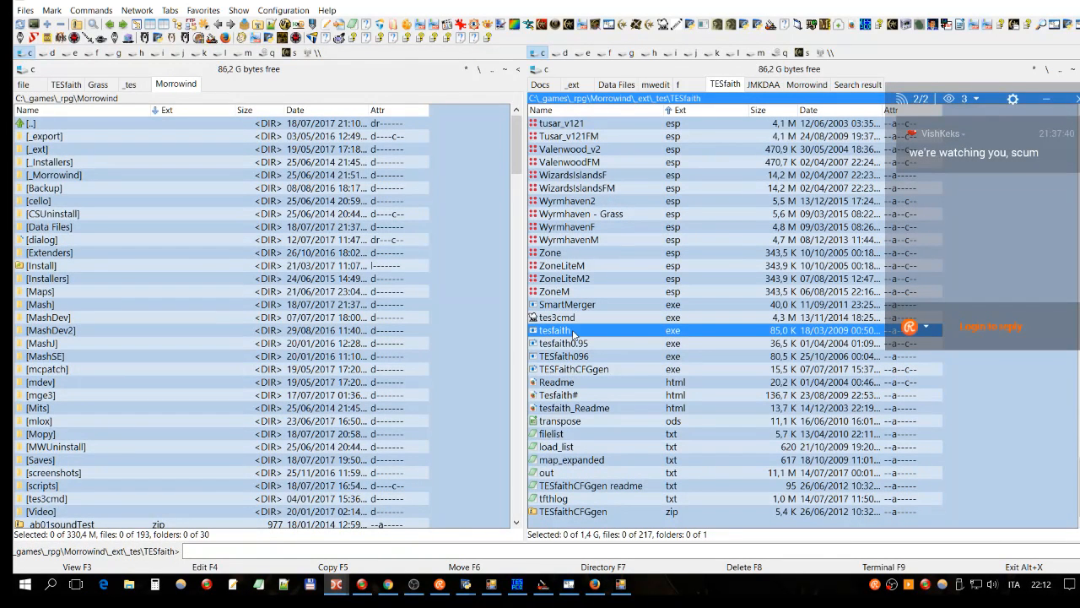
scroll(684, 333, "up", 5)
scroll(684, 336, "up", 20)
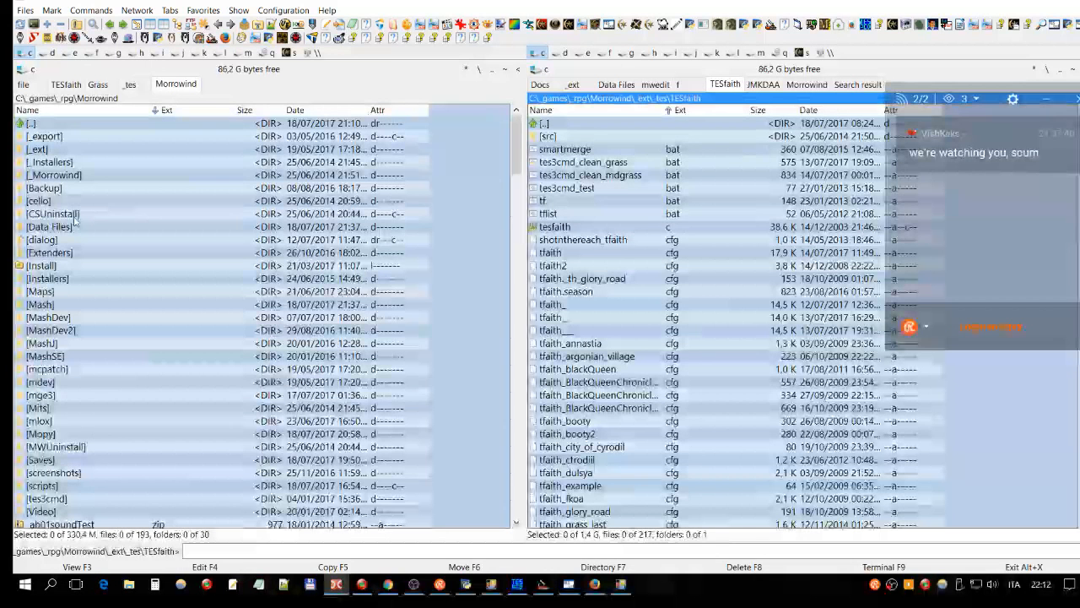
double_click(51, 224)
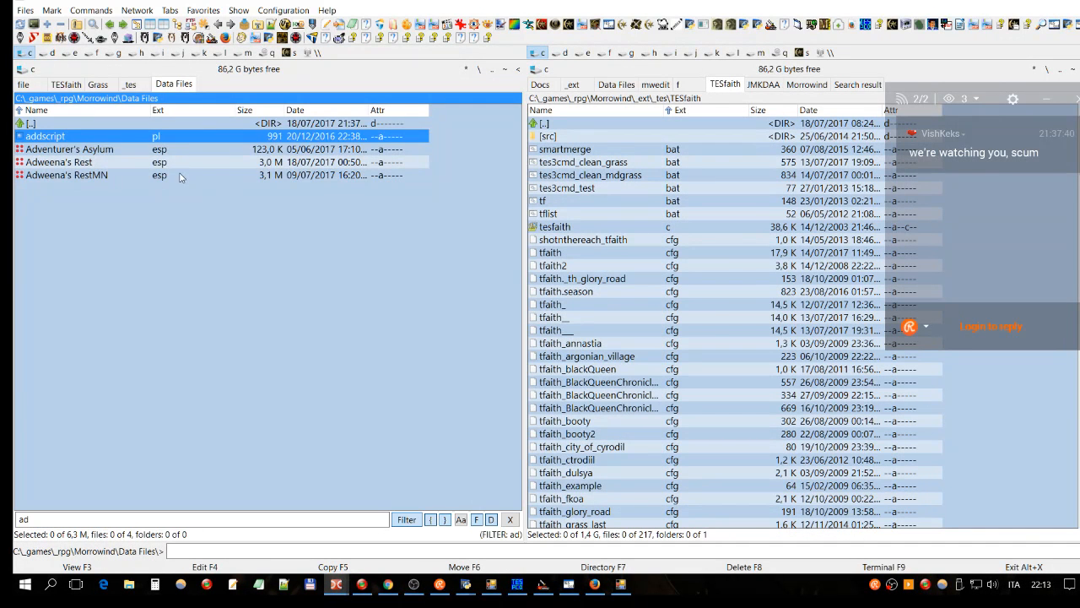
Step: Copy Adweena's Rest.esp into the TESfaith folder, overwriting the existing copy
left_click(177, 165)
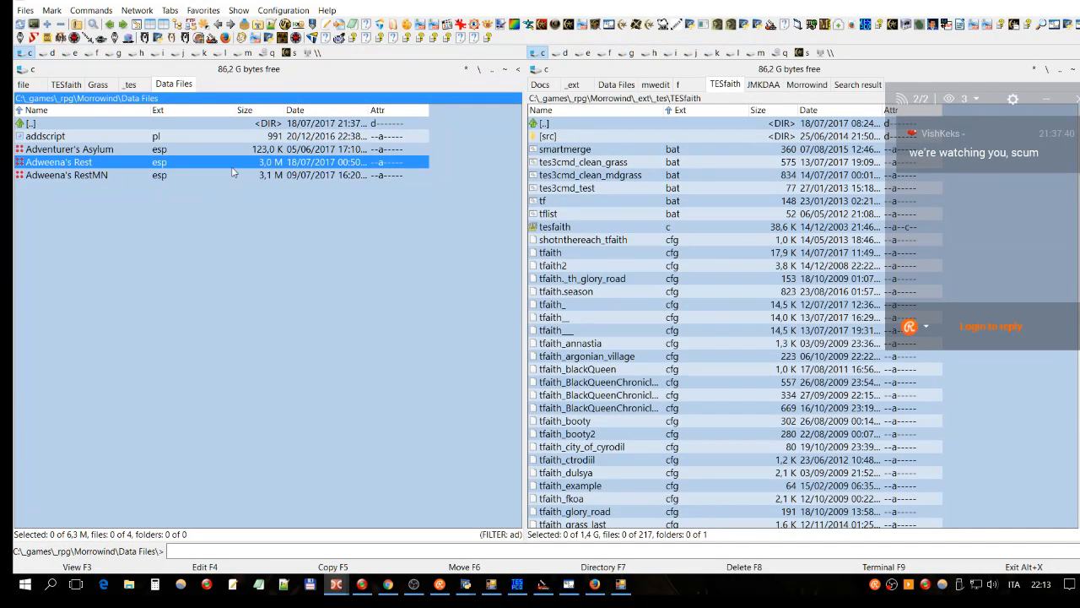
key("F5")
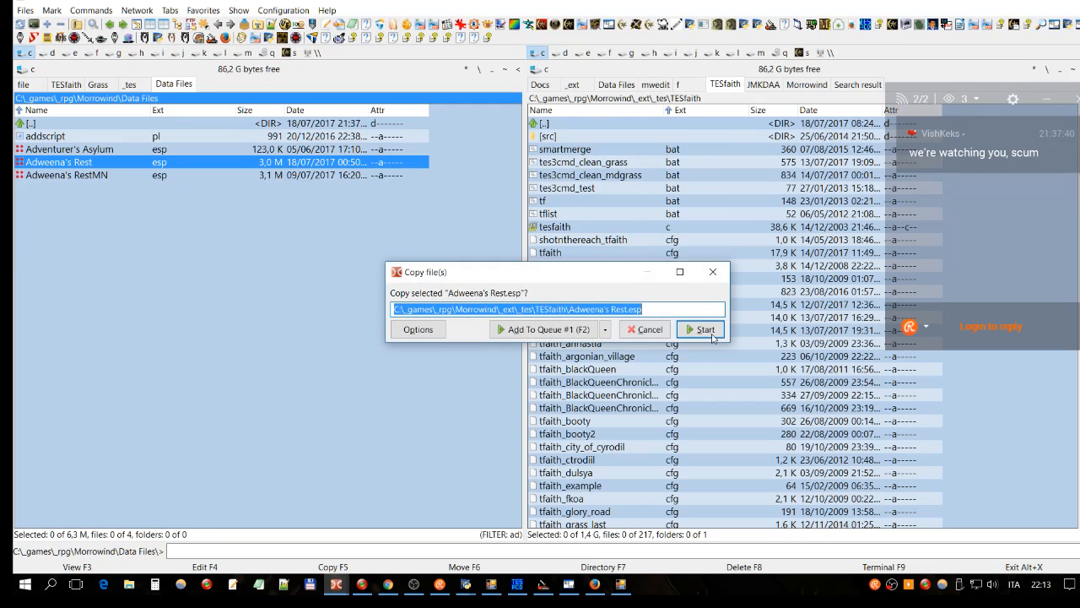
left_click(688, 329)
key("Return")
Step: Sort the TESfaith list by name and select the copied Adweena's Rest plugin
scroll(737, 211, "up", 20)
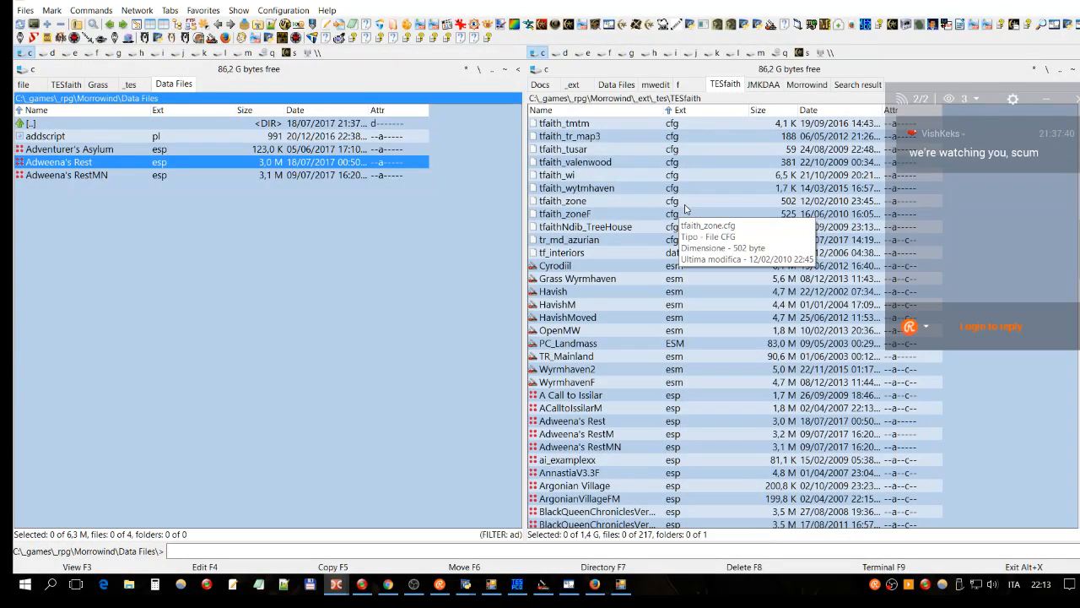
scroll(692, 218, "up", 8)
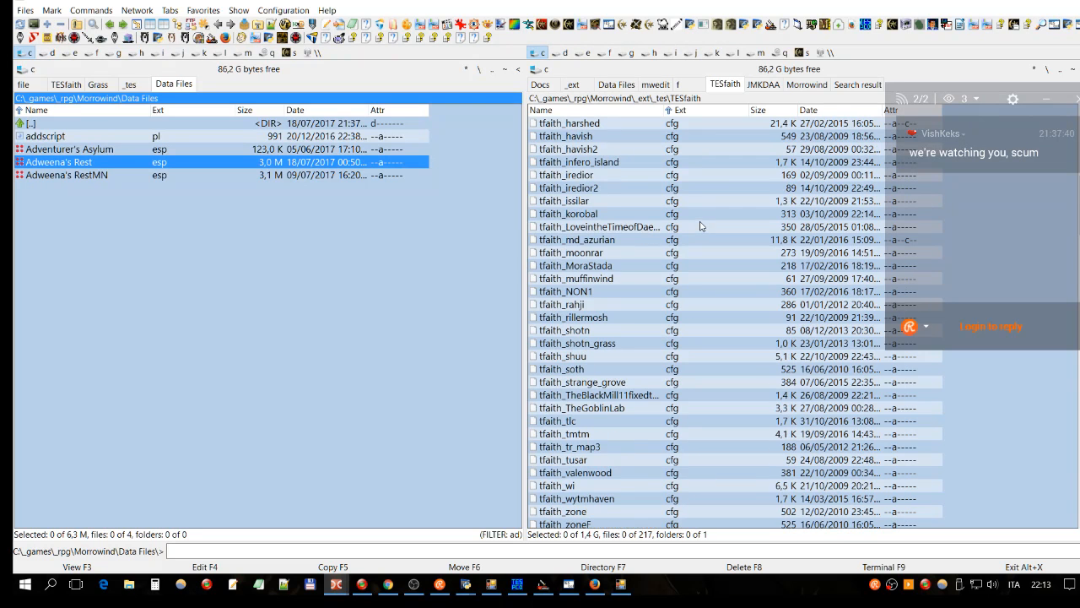
scroll(699, 227, "up", 5)
left_click(595, 110)
left_click(691, 265)
type("a")
left_click(612, 166)
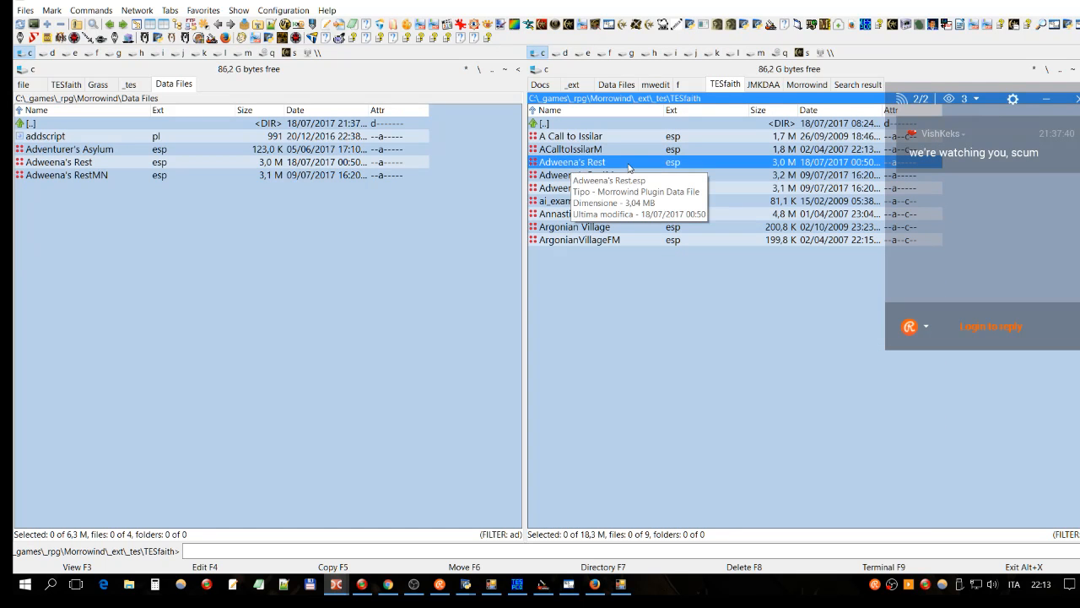
Step: Copy the name Adweena's Rest.esp to the clipboard and return to the tfaith.cfg editor
scroll(648, 181, "up", 2, "ctrl")
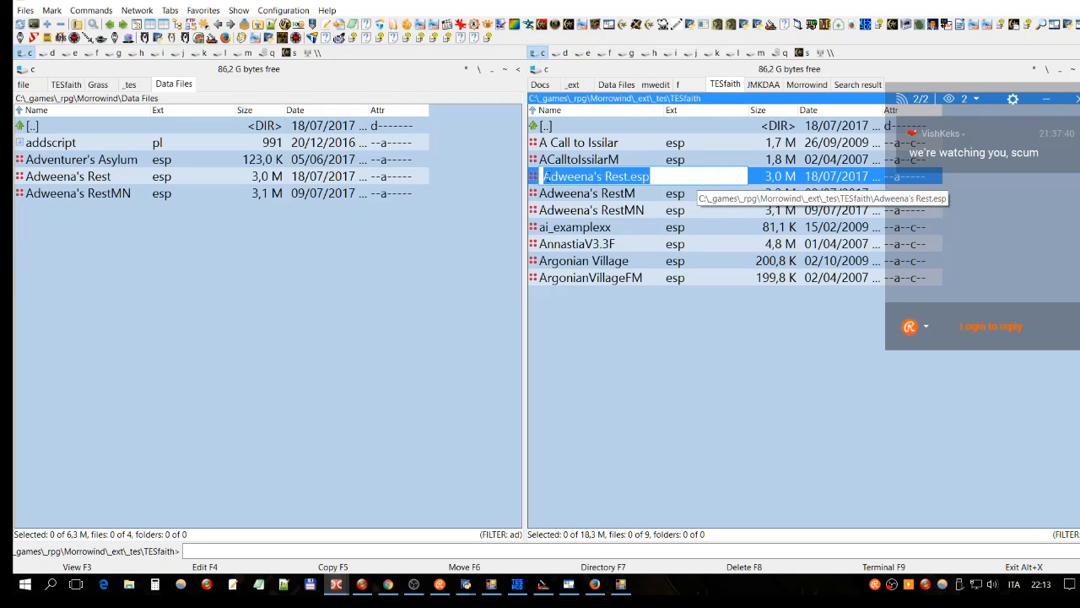
left_click_drag(667, 173, 557, 176)
key("ctrl+c")
right_click(594, 175)
left_click(626, 217)
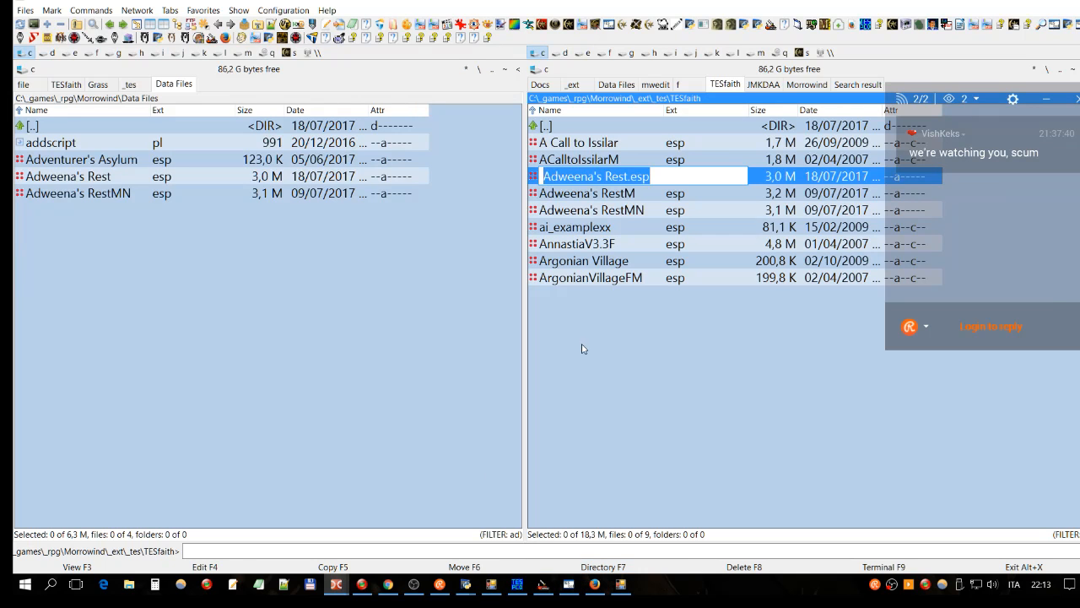
left_click(338, 584)
left_click(447, 518)
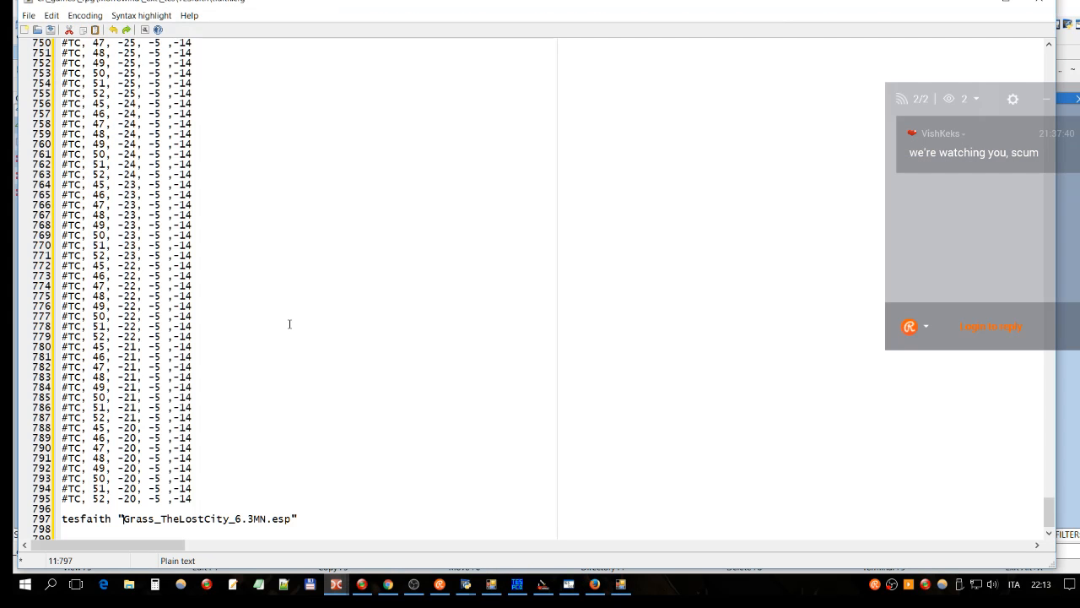
Step: Replace Grass_TheLostCity_6.3MN.esp on line 797 with Adweena's Rest.esp and trim the trailing space
left_click_drag(294, 509, 123, 508)
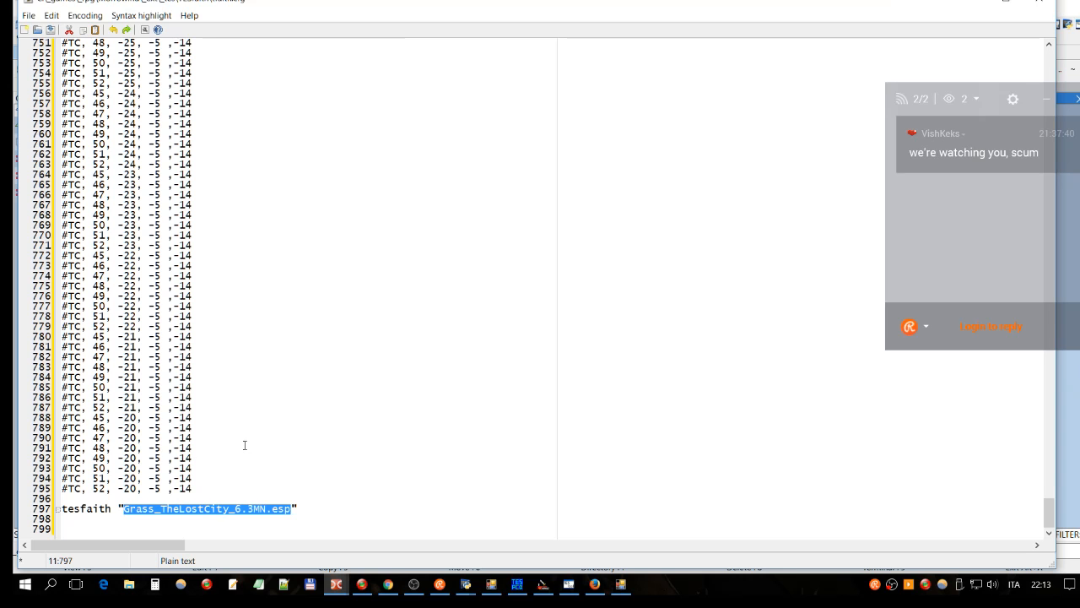
key("ctrl+v")
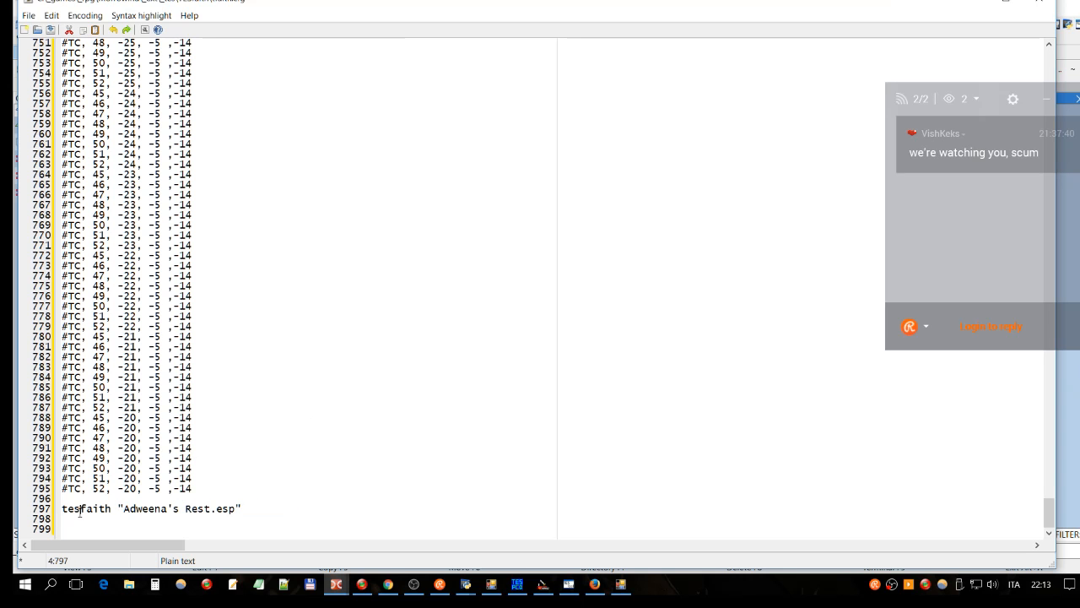
left_click(215, 510)
left_click_drag(253, 509, 57, 509)
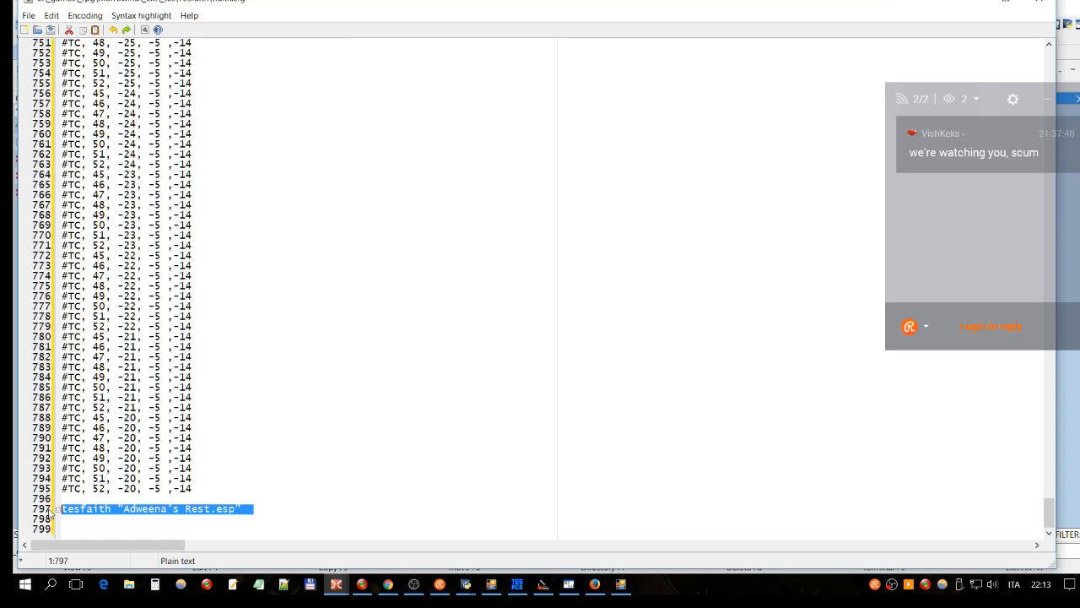
left_click(264, 507)
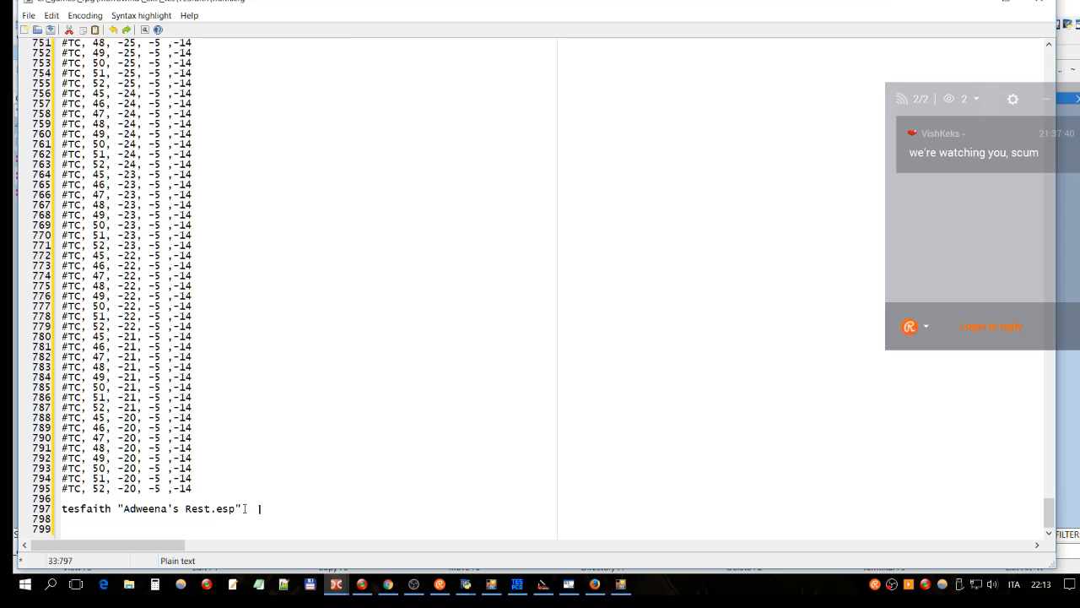
left_click_drag(245, 508, 60, 513)
left_click(259, 506)
key("BackSpace")
key("Return")
key("Up")
key("Up")
key("shift+End")
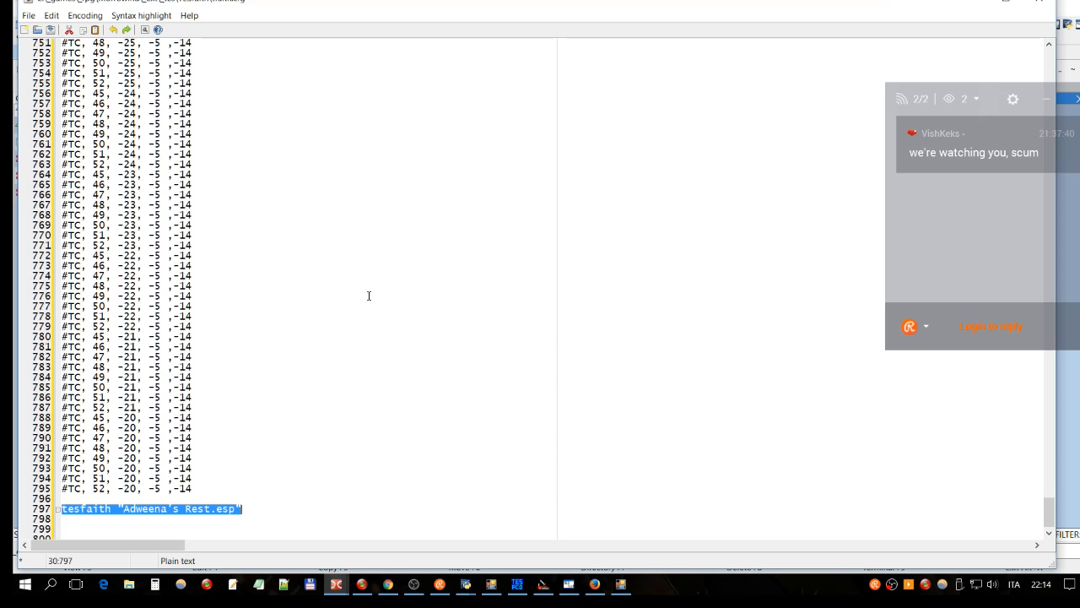
left_click(85, 103)
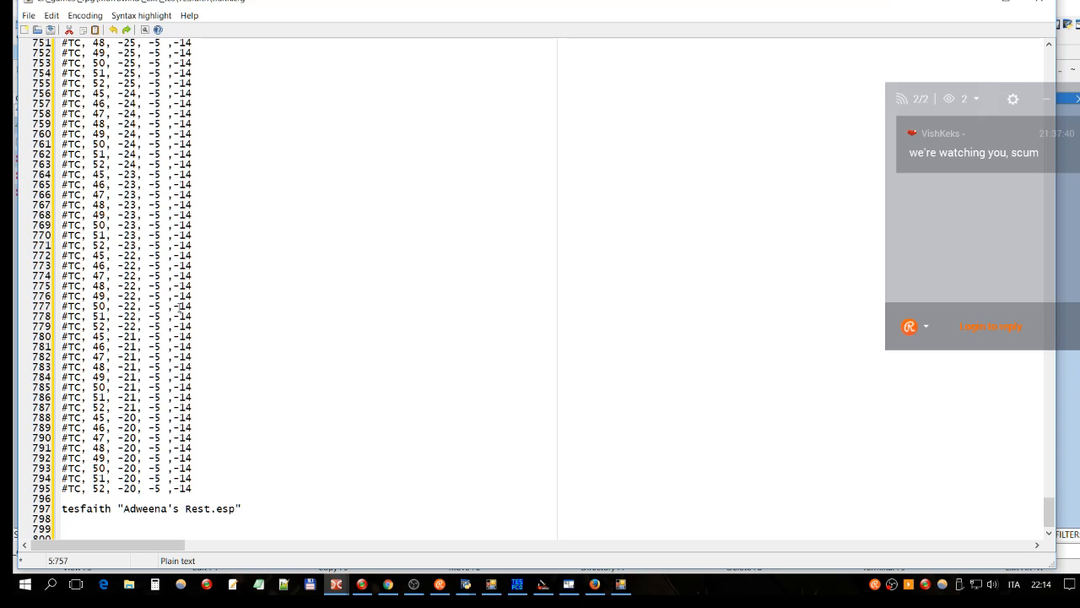
Step: Select the twenty generated TC lines in the TESFaith Config Generator
left_click(620, 584)
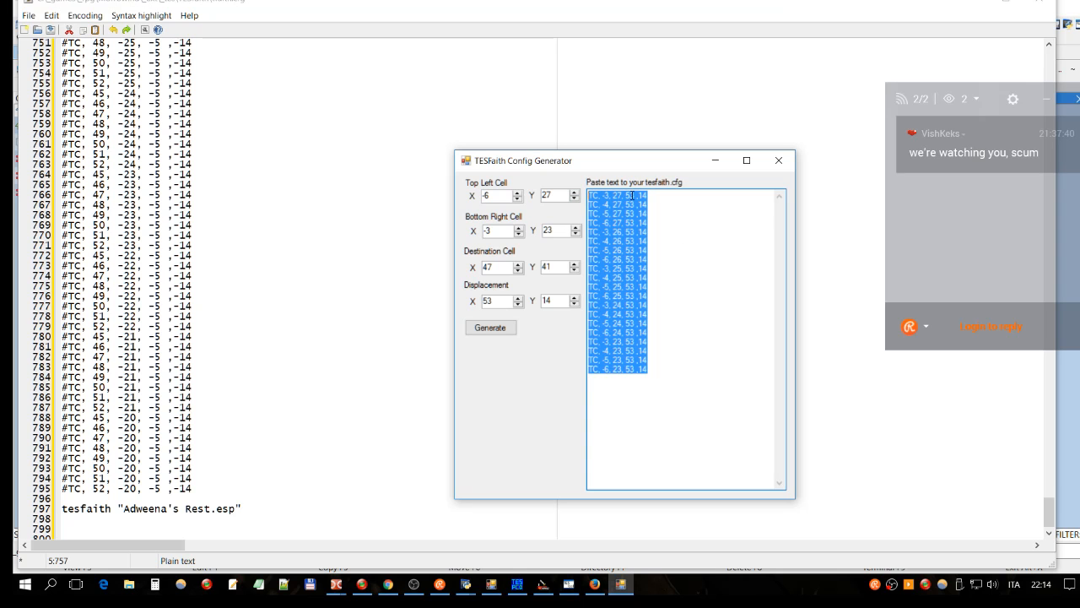
left_click(680, 365)
left_click_drag(675, 373, 654, 194)
key("ctrl+c")
left_click(336, 584)
left_click(449, 530)
Step: Paste the twenty TC lines below the tesfaith "Adweena's Rest.esp" line 797
left_click(259, 506)
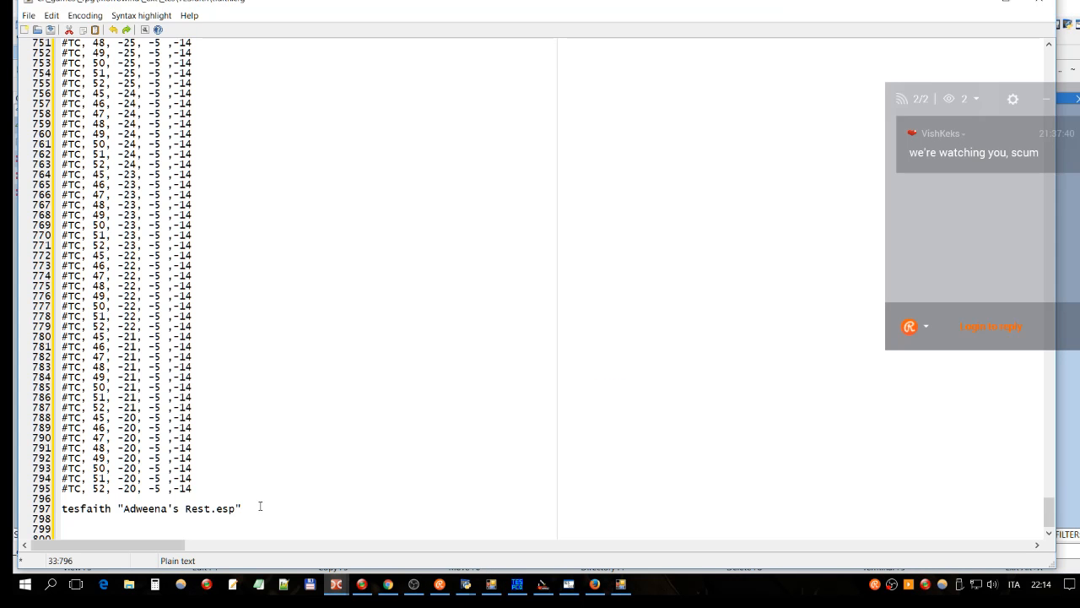
key("BackSpace")
key("Return")
key("ctrl+v")
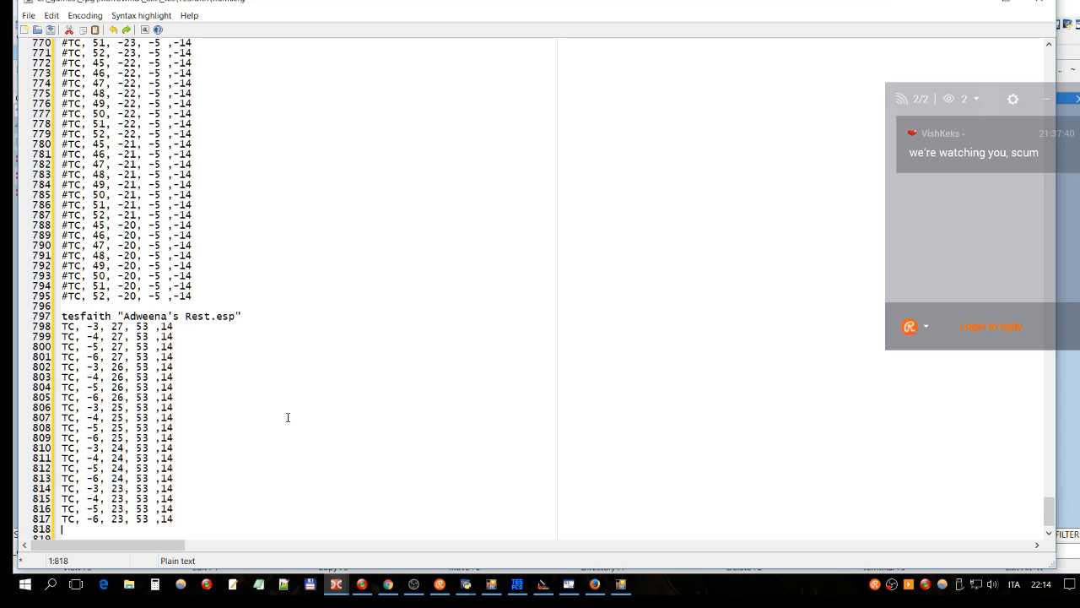
key("Up")
key("Up")
key("Up")
key("Up")
key("Up")
key("Up")
key("Up")
key("Up")
key("Up")
key("Up")
key("Up")
key("Up")
key("Up")
key("Up")
key("Up")
key("Up")
key("Up")
key("Up")
key("Up")
key("Up")
key("Down")
key("Down")
key("Down")
key("Down")
key("Down")
key("Down")
key("Down")
key("Down")
key("Down")
key("Down")
key("Down")
key("Down")
key("Down")
key("Down")
key("Down")
key("Down")
key("Down")
key("Down")
key("Down")
key("Down")
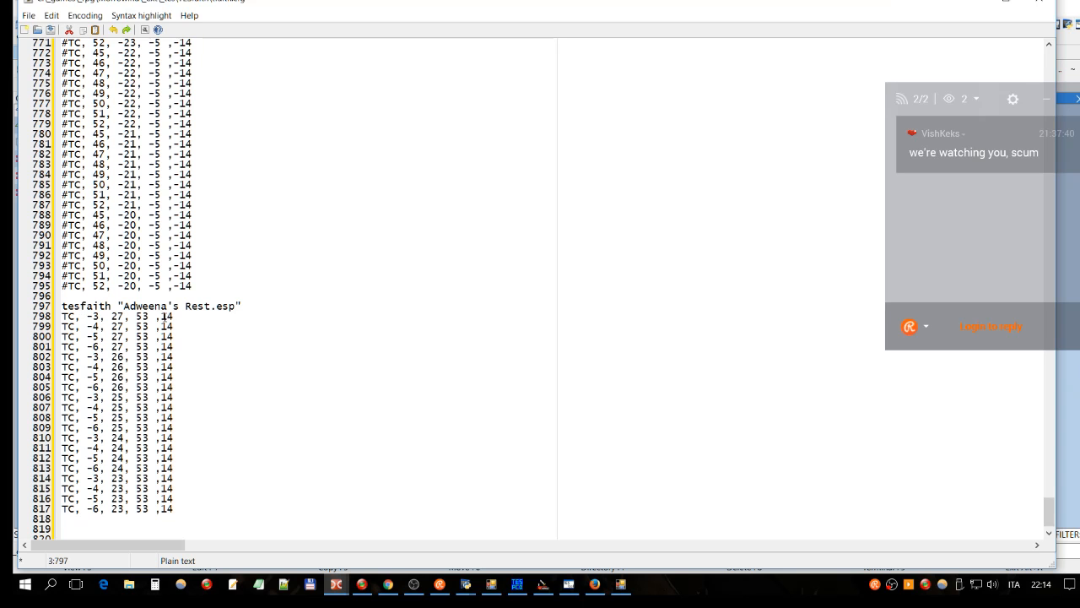
Step: Check the TC entries on lines 798–817, each ending 53,14, and save tfaith.cfg
left_click_drag(174, 316, 63, 319)
left_click(105, 327)
left_click(167, 357)
left_click(177, 507)
left_click_drag(150, 509, 38, 316)
scroll(322, 346, "up", 4)
scroll(323, 346, "up", 20)
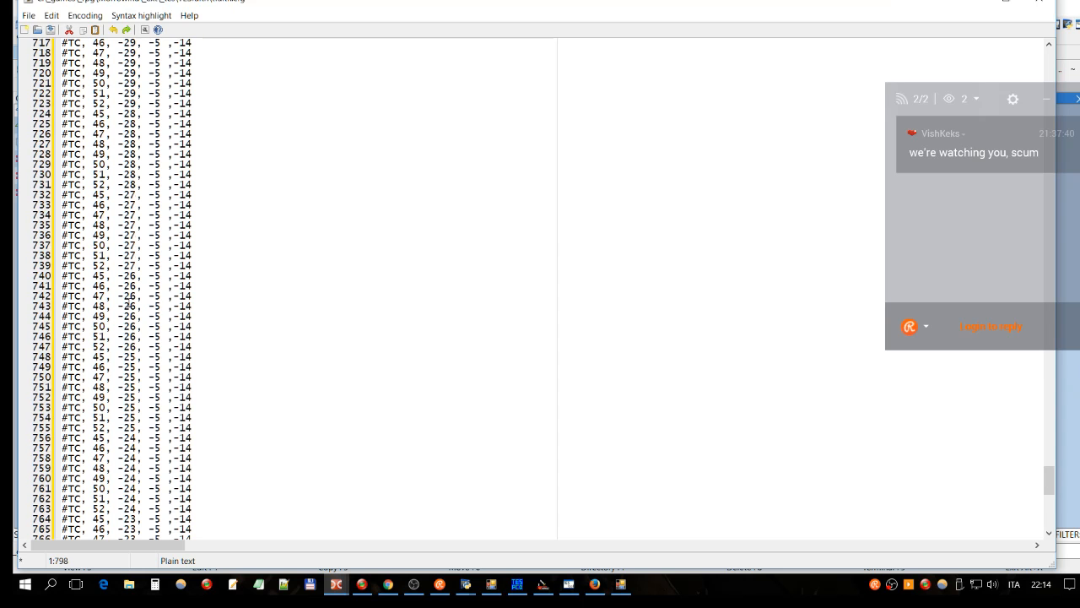
scroll(123, 305, "up", 7)
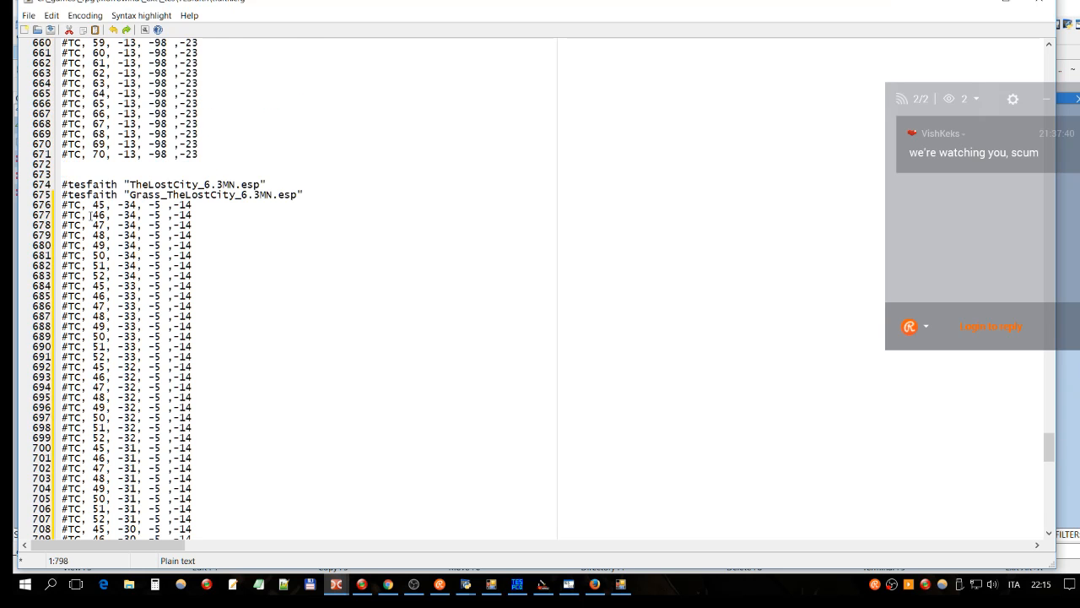
scroll(119, 285, "down", 20)
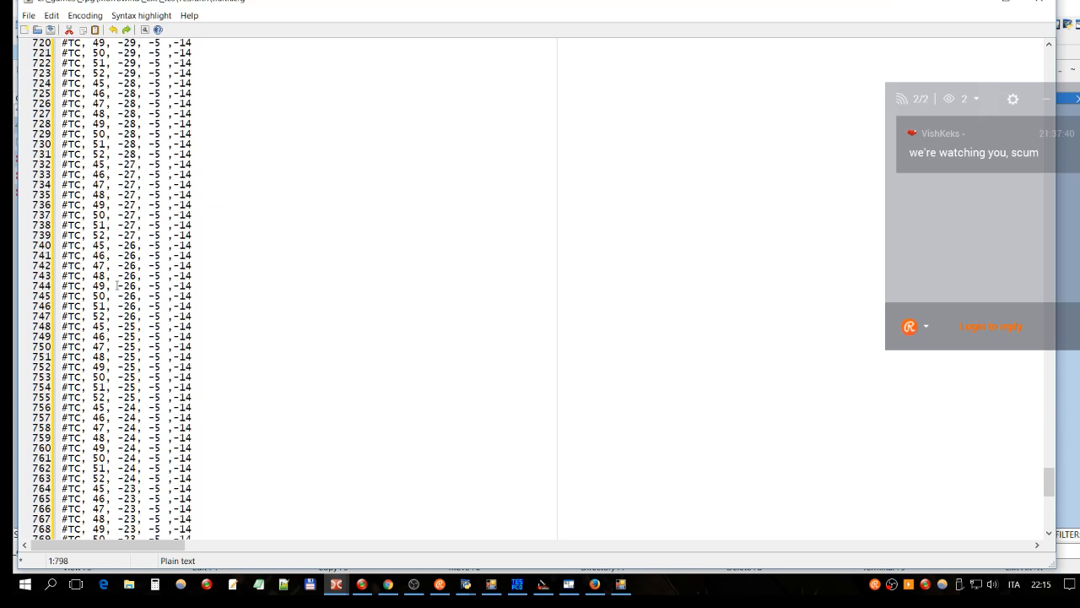
scroll(117, 286, "down", 6)
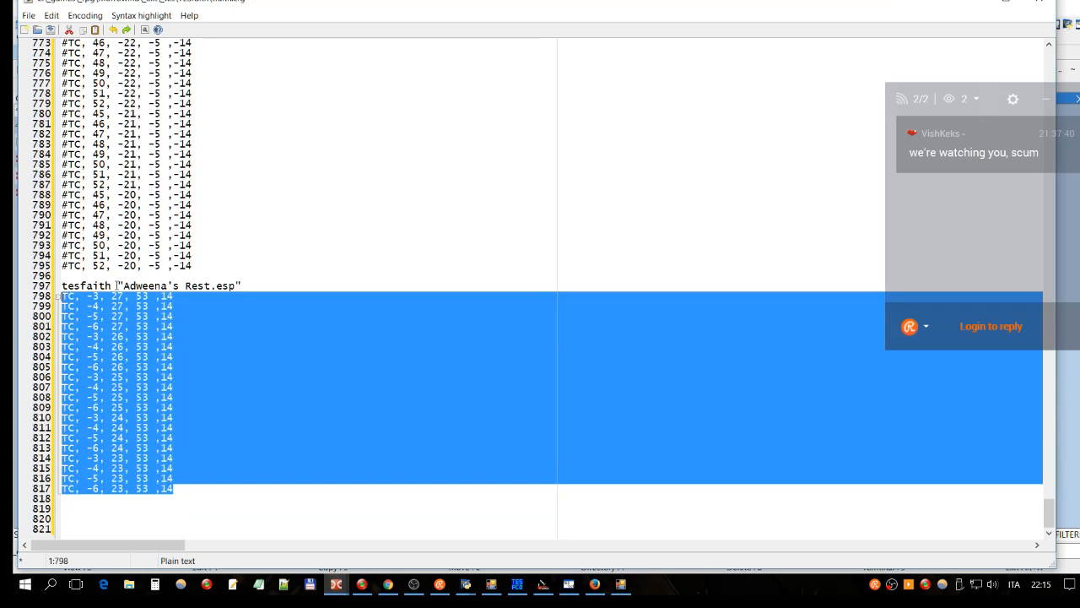
left_click(185, 489)
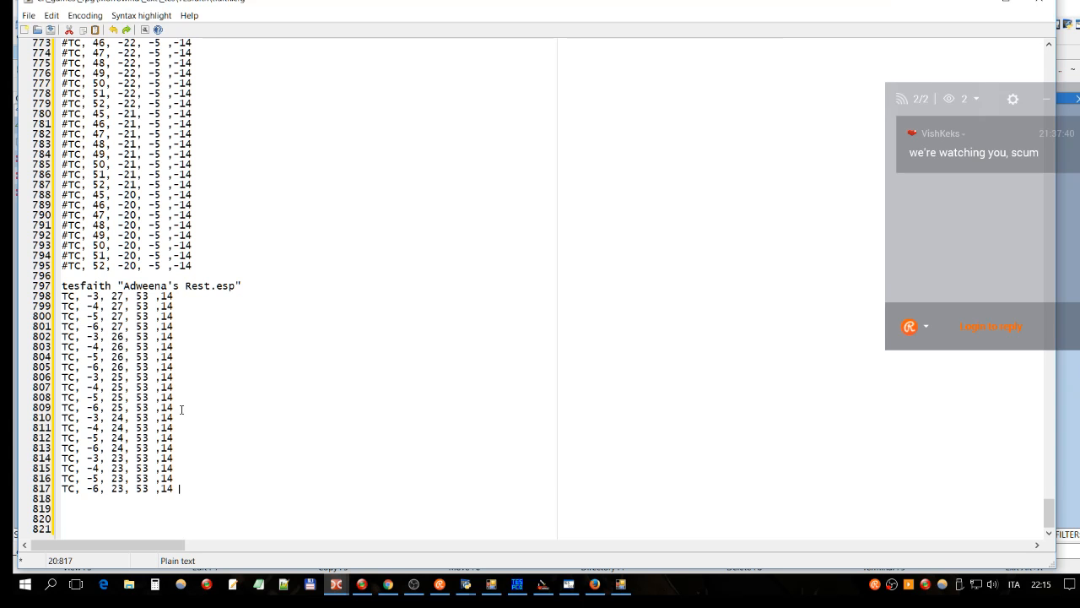
left_click_drag(173, 488, 17, 292)
left_click(222, 348)
left_click(51, 30)
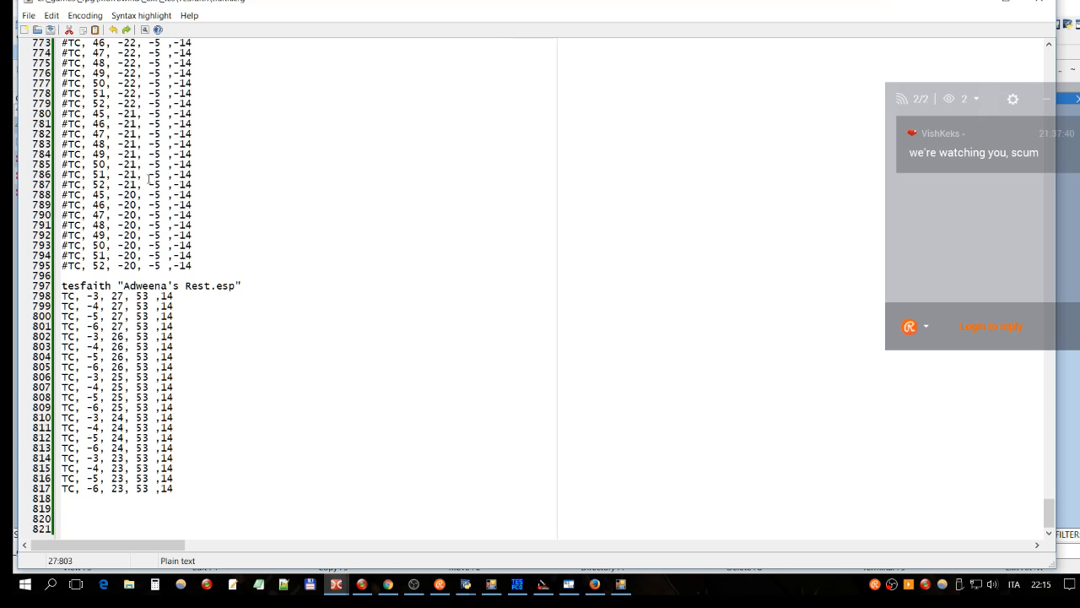
Step: Clear the TESfaith panel's file filter and re-sort the list by name ascending
mouse_move(333, 589)
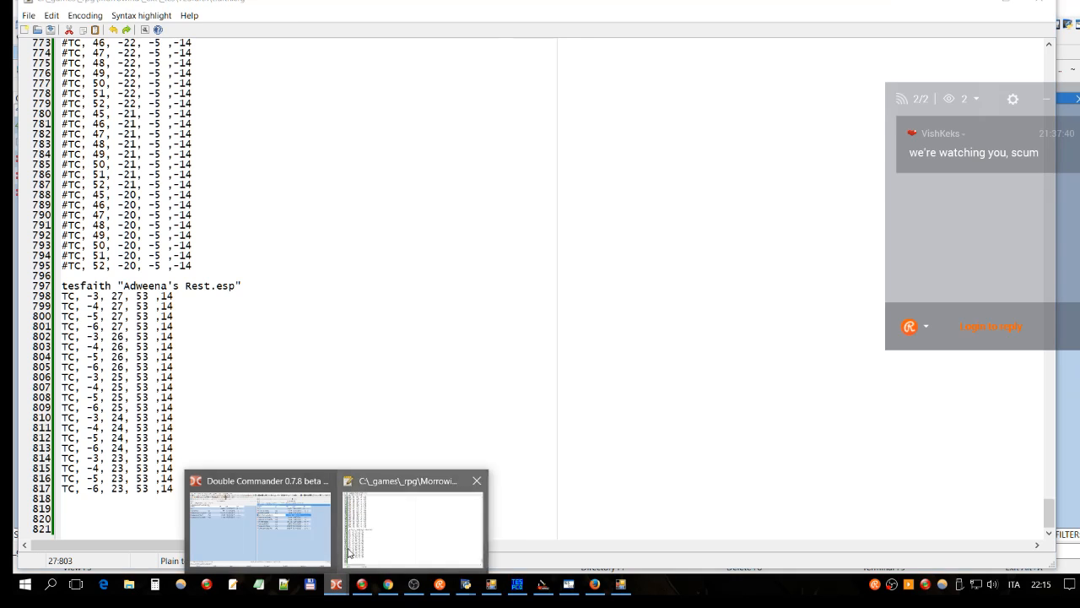
left_click(291, 535)
left_click(644, 211)
key("Escape")
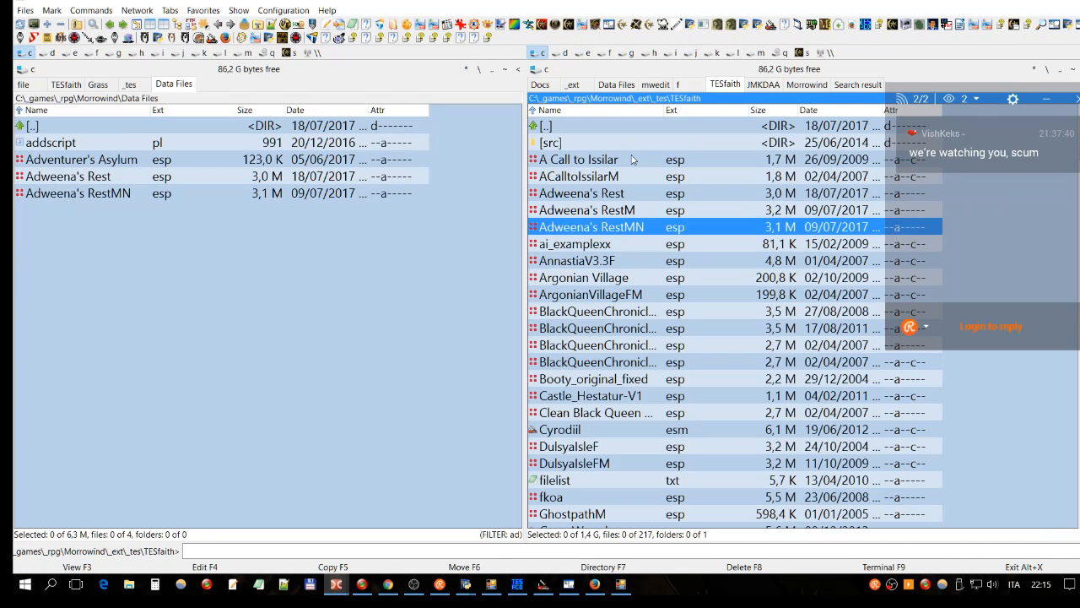
left_click(612, 110)
left_click(744, 328)
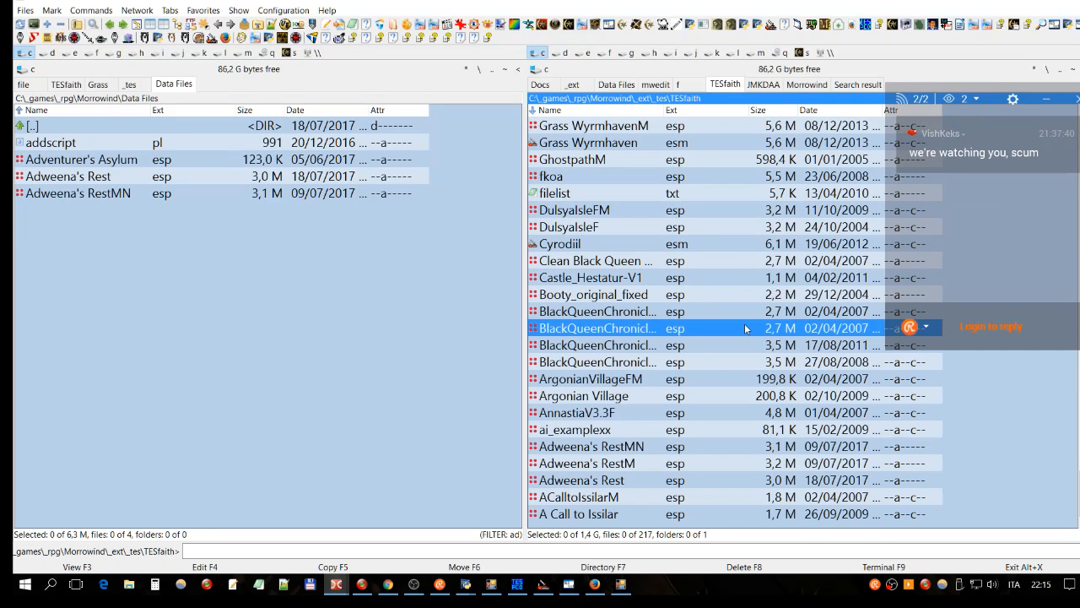
left_click(596, 111)
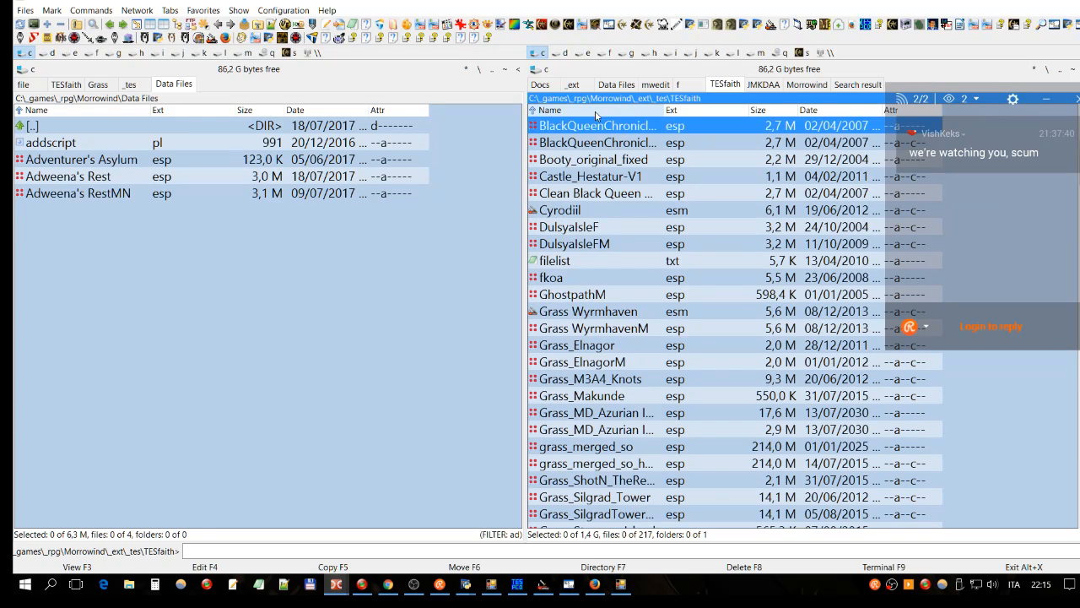
scroll(595, 116, "up", 5)
scroll(793, 378, "down", 6)
Step: Run tesfaith.exe on Adweena's Rest.esp and move its console window aside
scroll(793, 378, "down", 10)
scroll(744, 358, "down", 10)
left_click(607, 278)
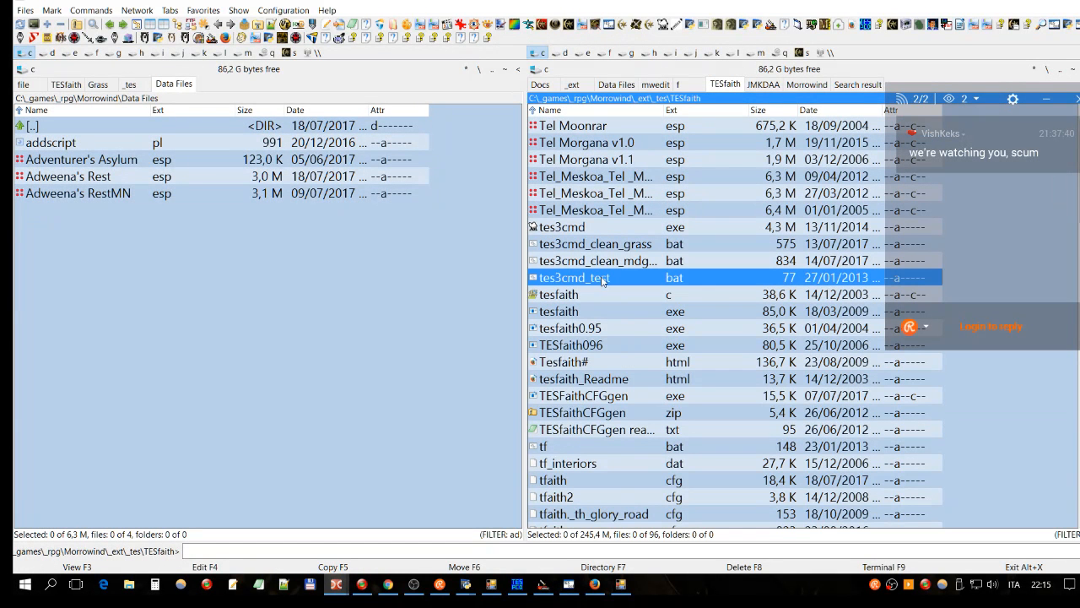
left_click(562, 314)
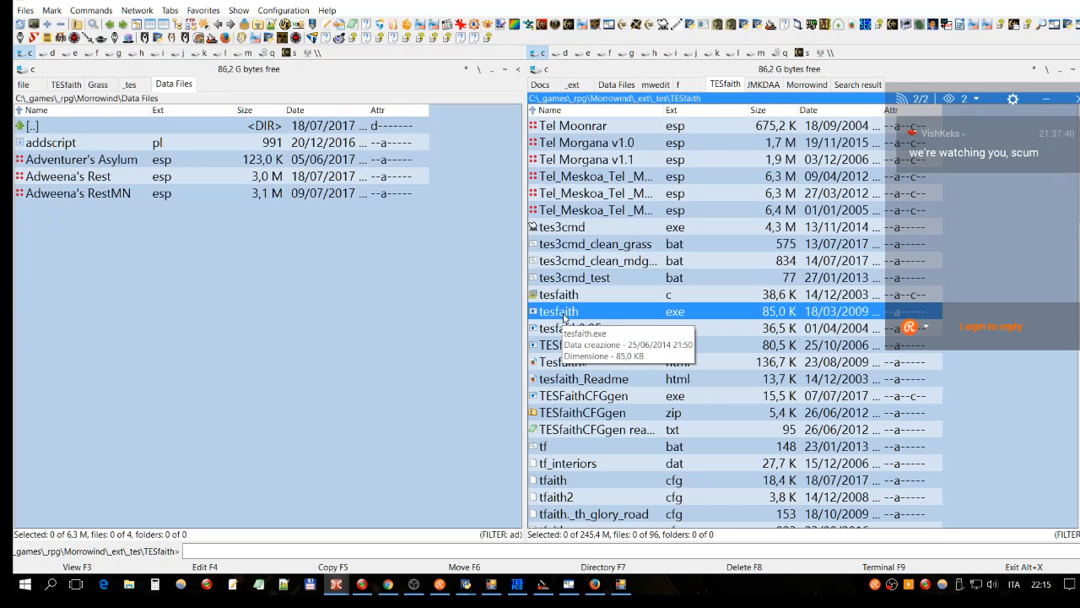
double_click(564, 316)
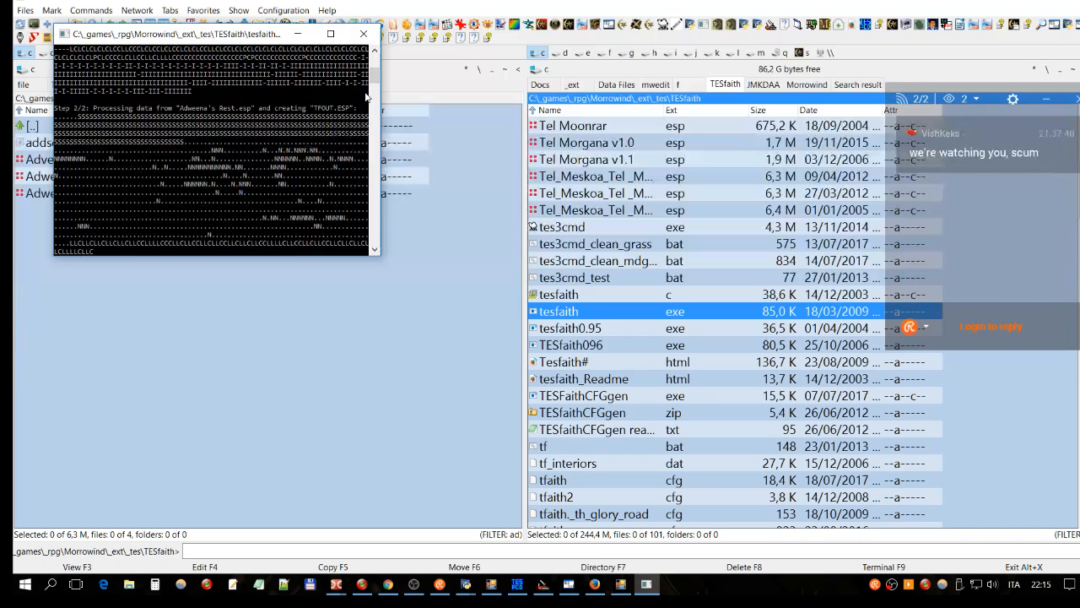
left_click_drag(281, 33, 437, 46)
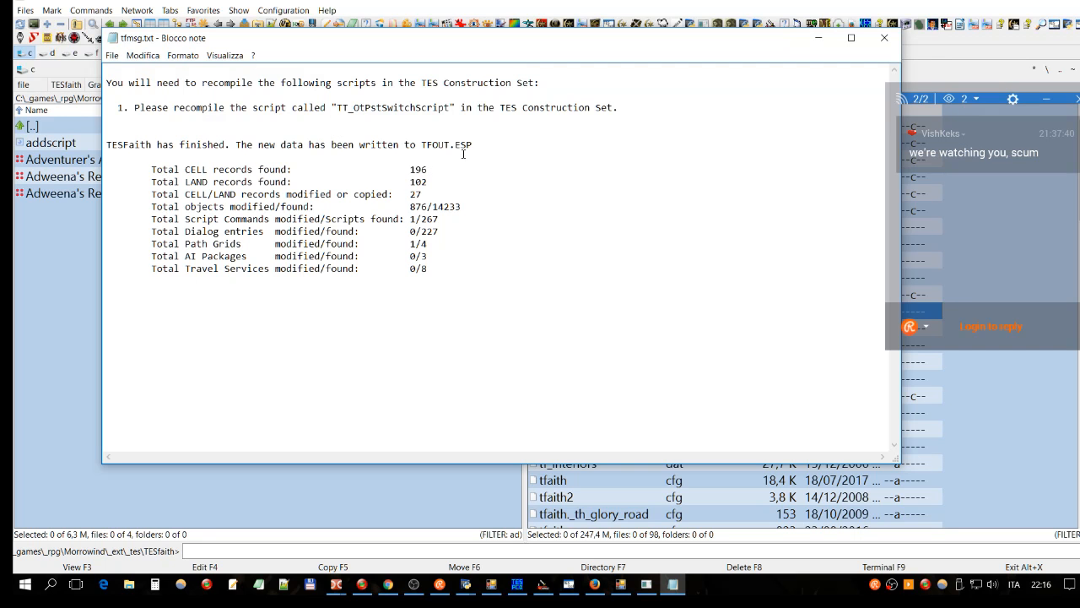
left_click_drag(478, 145, 422, 144)
left_click(492, 144)
left_click_drag(419, 146, 474, 146)
left_click(431, 126)
left_click(241, 182)
left_click_drag(421, 194, 405, 196)
left_click(405, 195)
left_click_drag(190, 221, 327, 221)
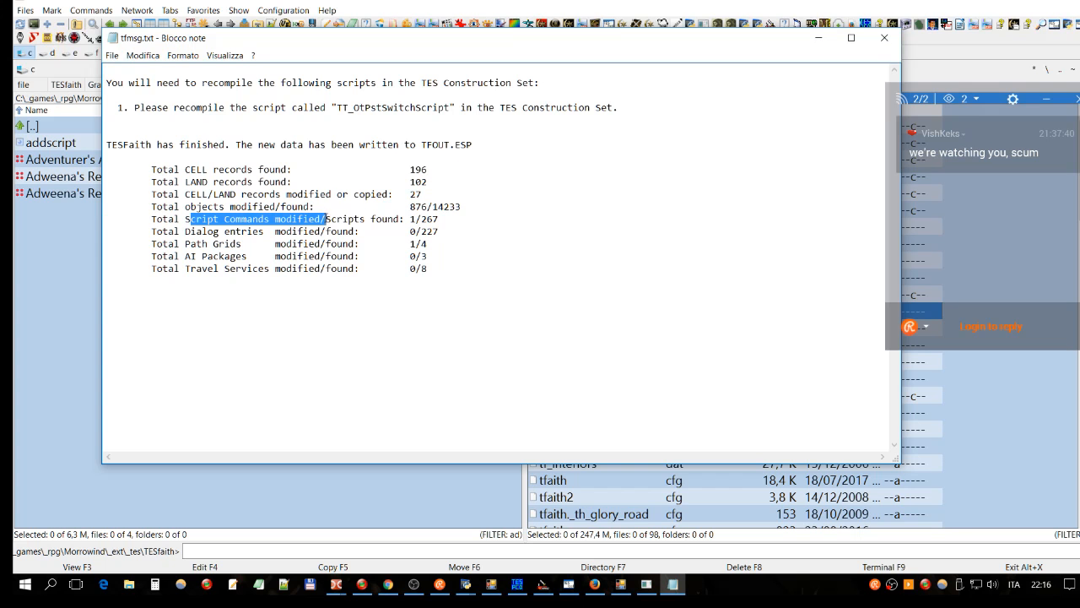
left_click_drag(391, 44, 345, 53)
left_click(310, 229)
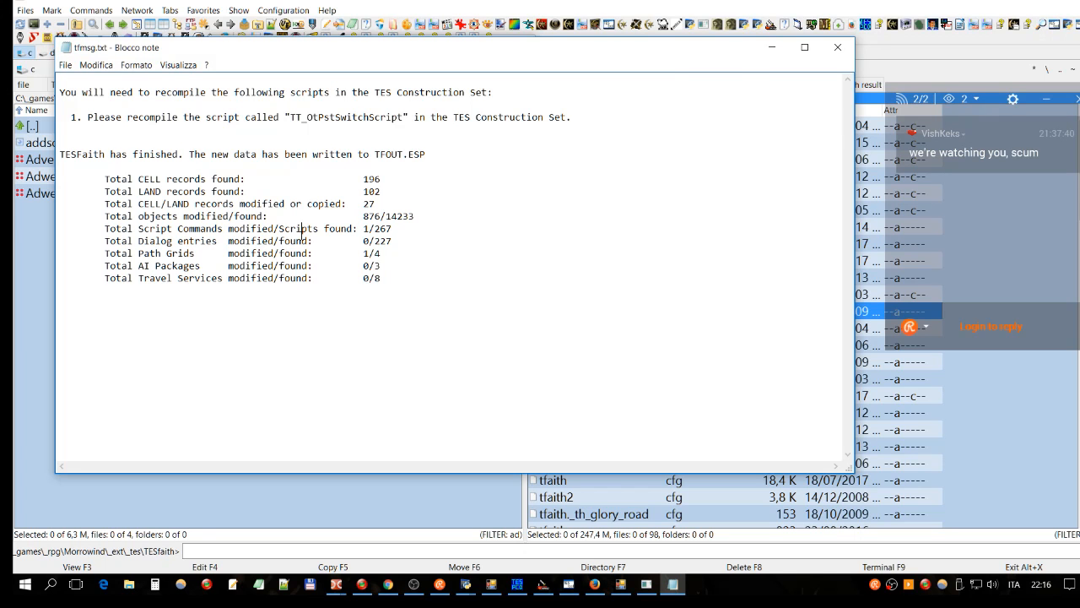
left_click_drag(357, 228, 393, 228)
left_click(412, 205)
left_click_drag(420, 216, 361, 216)
left_click(410, 167)
left_click_drag(378, 204, 363, 204)
left_click(396, 183)
left_click(419, 214)
Step: Close tfmsg.txt, copy the newest TFOUT.ESP's full path, and bring up the cell map
left_click(838, 47)
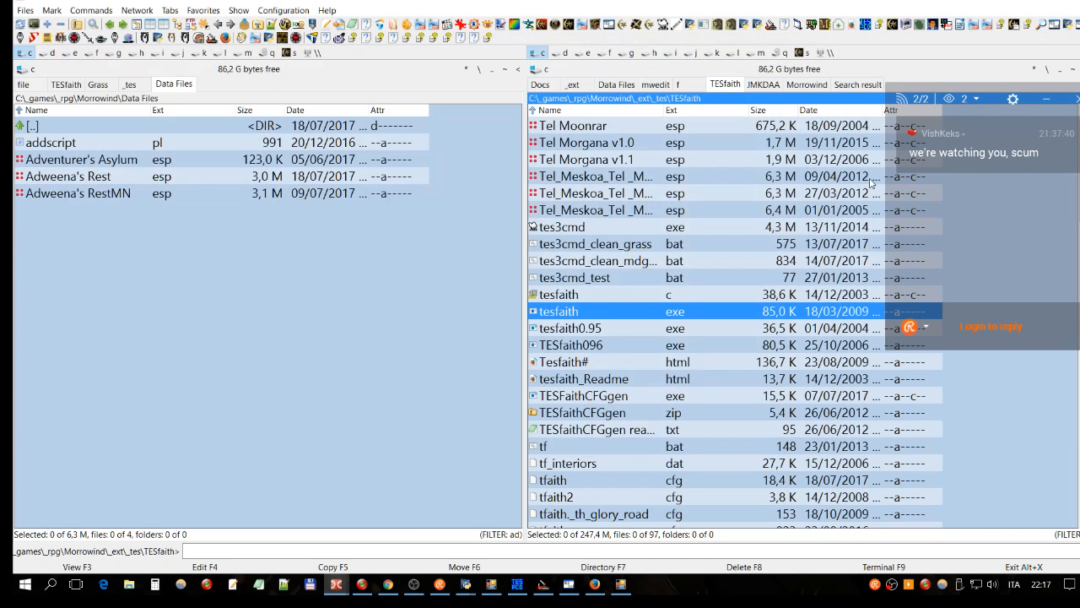
left_click(828, 113)
key("Home")
left_click(557, 159)
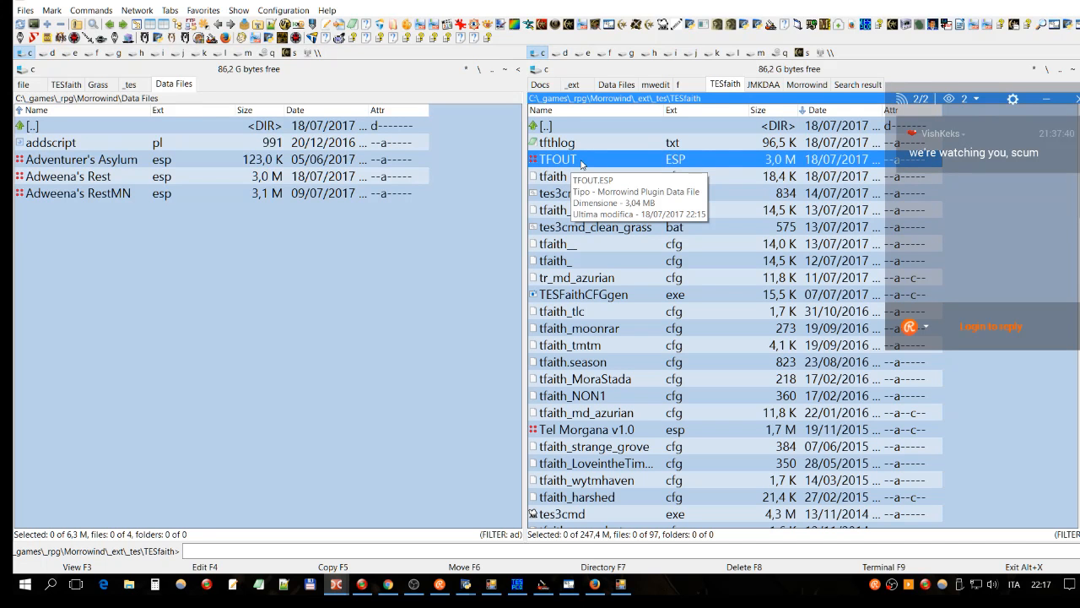
right_click(581, 163)
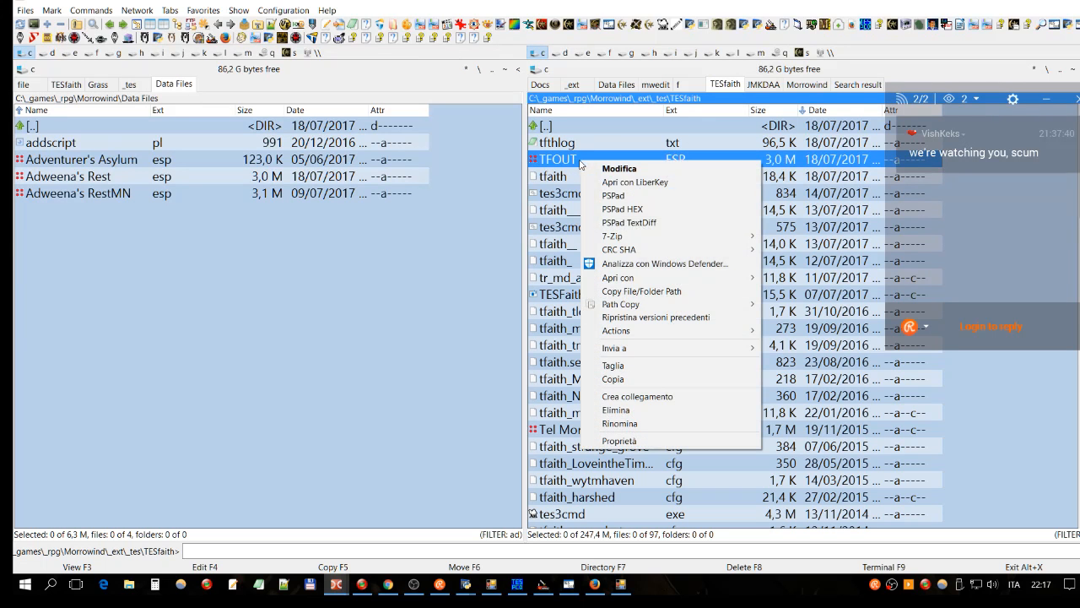
left_click(619, 293)
left_click(619, 592)
left_click(495, 586)
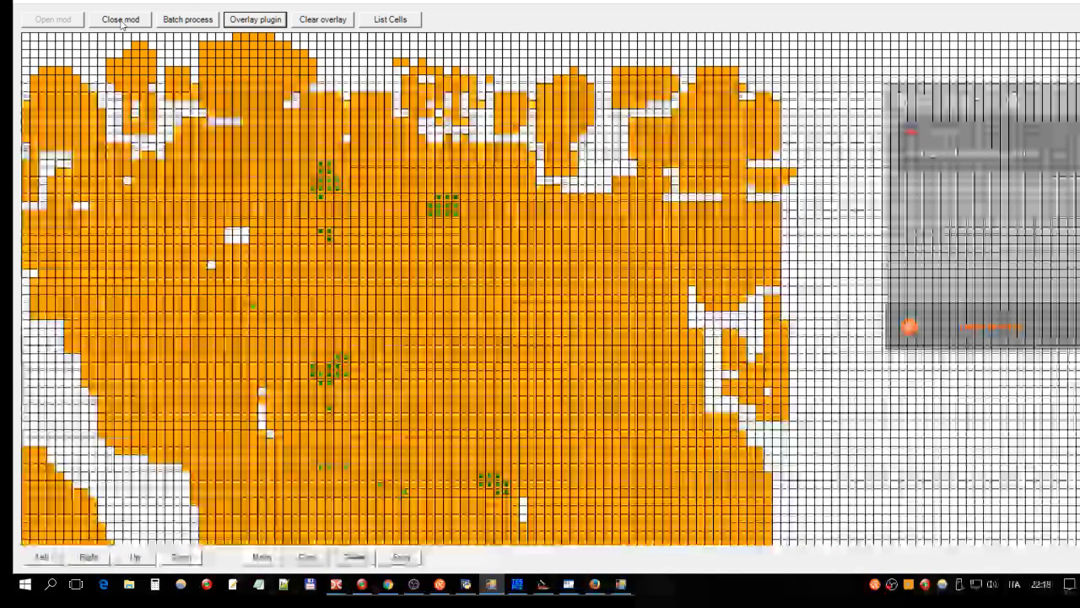
Step: Close the current plugin and load TFOUT.ESP onto the cell map from its pasted path
left_click(121, 19)
left_click(52, 18)
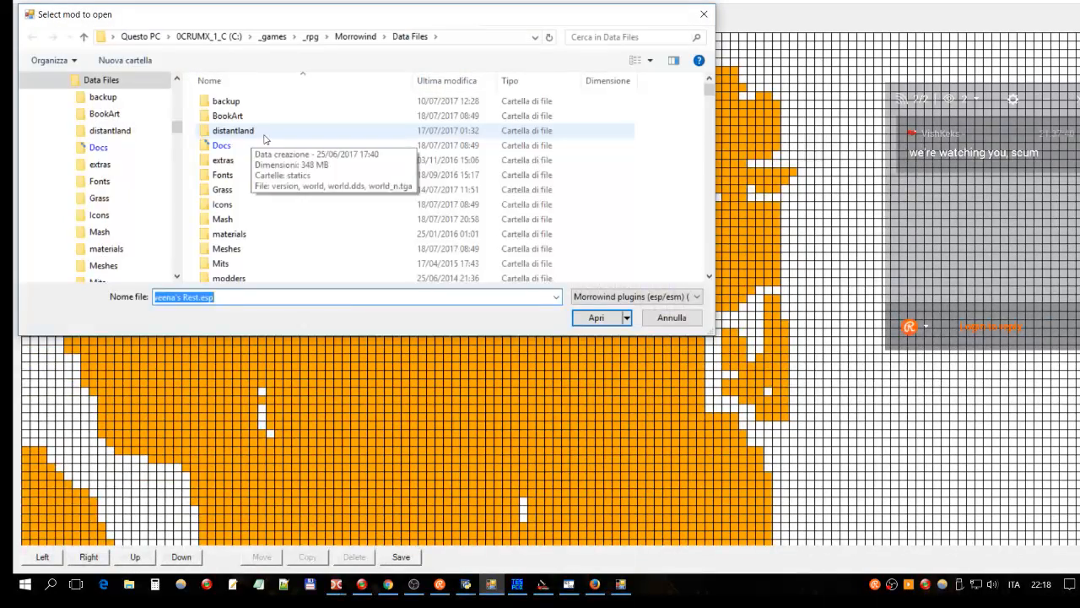
key("ctrl+v")
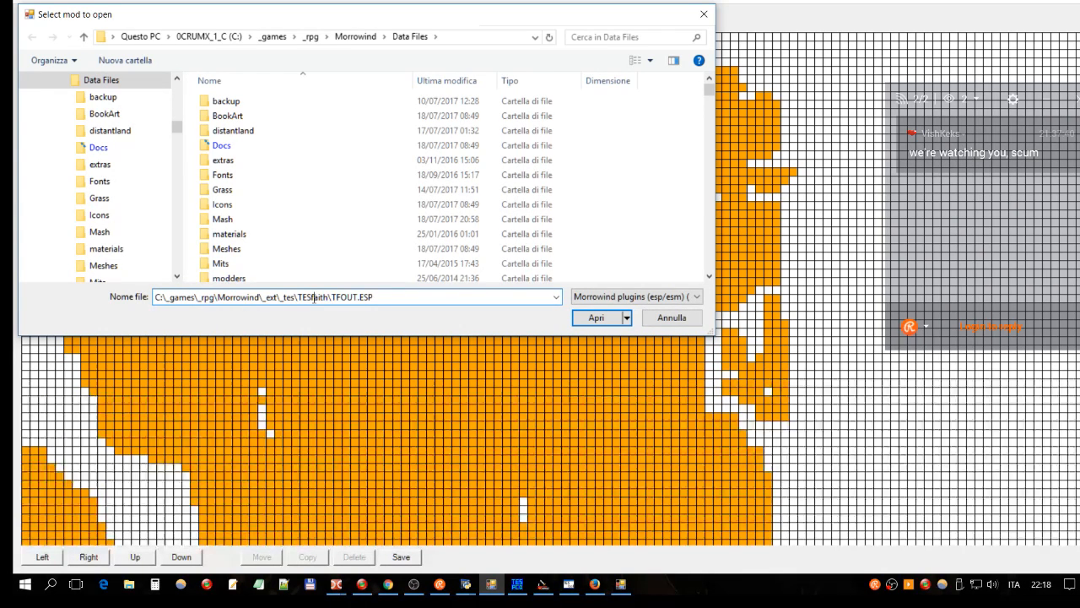
key("Return")
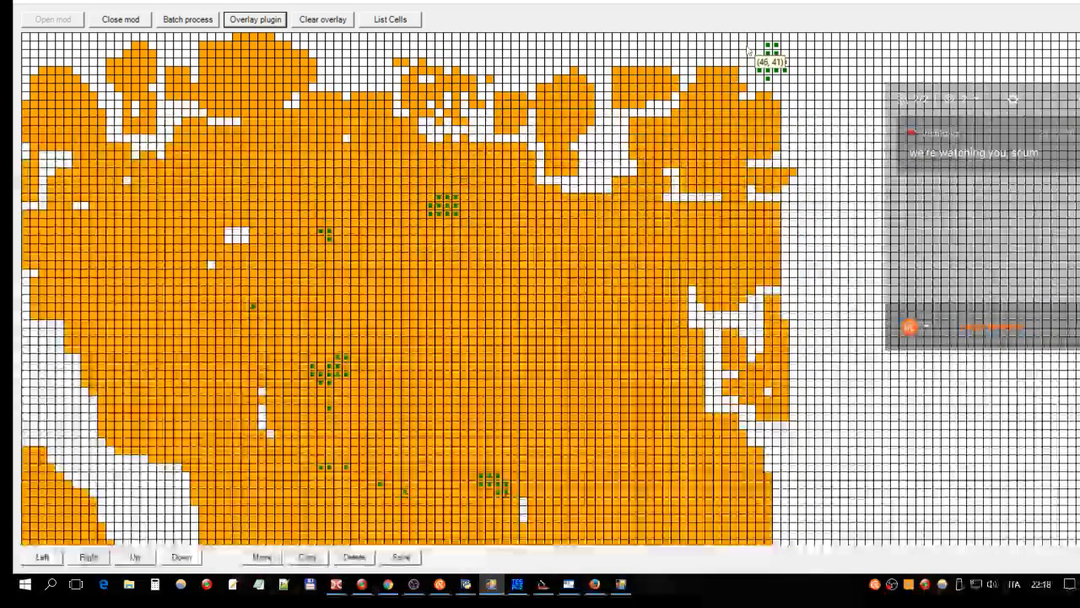
Step: Return to Double Commander and select TFOUT.ESP in the TESfaith folder
left_click(336, 584)
left_click(287, 532)
left_click(605, 144)
left_click(599, 159)
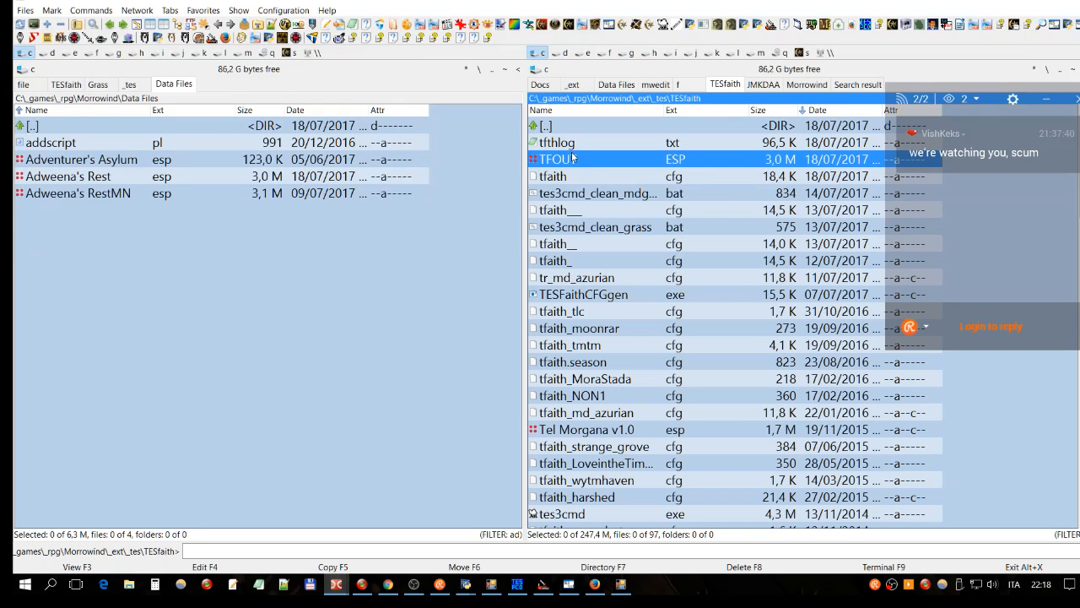
Step: Copy TFOUT.ESP into Morrowind's Data Files folder and bring the Construction Set forward
left_click(605, 149)
left_click(594, 160)
key("F5")
left_click(704, 330)
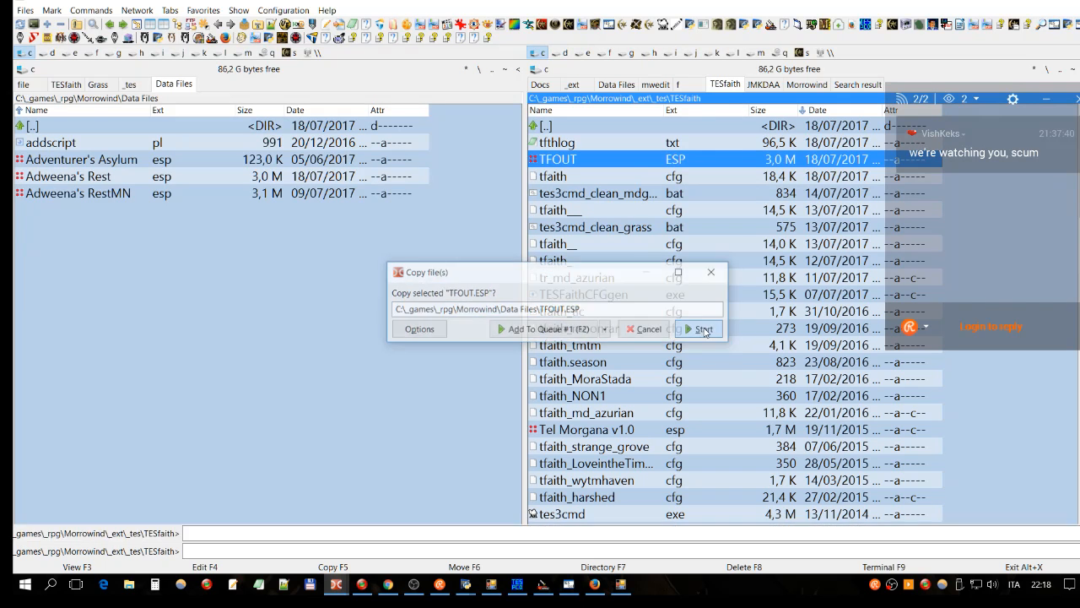
left_click(544, 587)
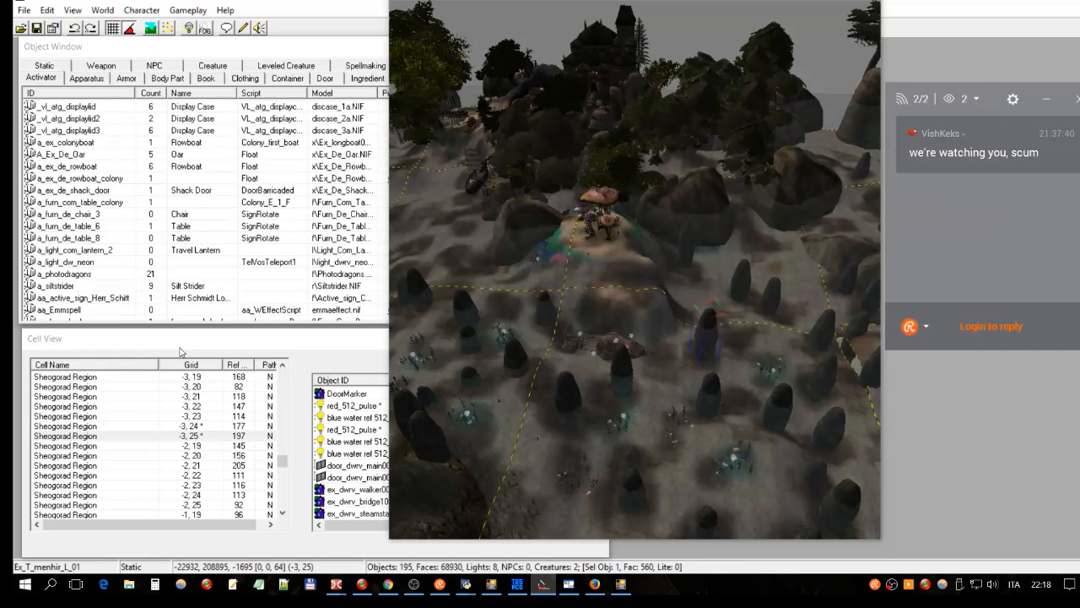
Step: In Data Files, untick Bloodmoon.esm, Tribunal.esm, Adweena's Rest.esp and the Lokken Solstheim castle plugin
left_click(20, 28)
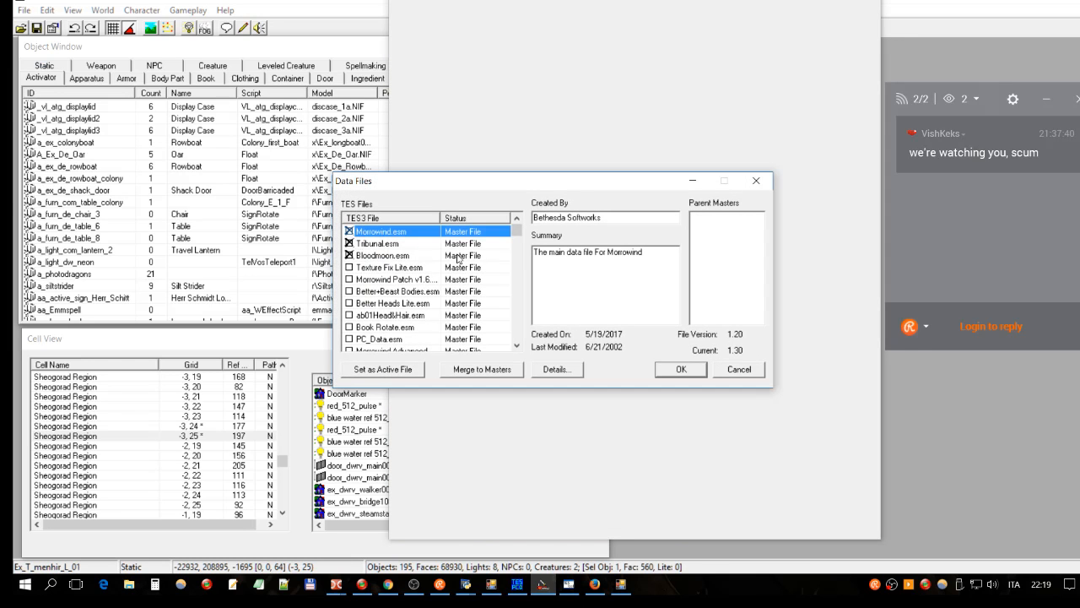
double_click(434, 256)
double_click(432, 246)
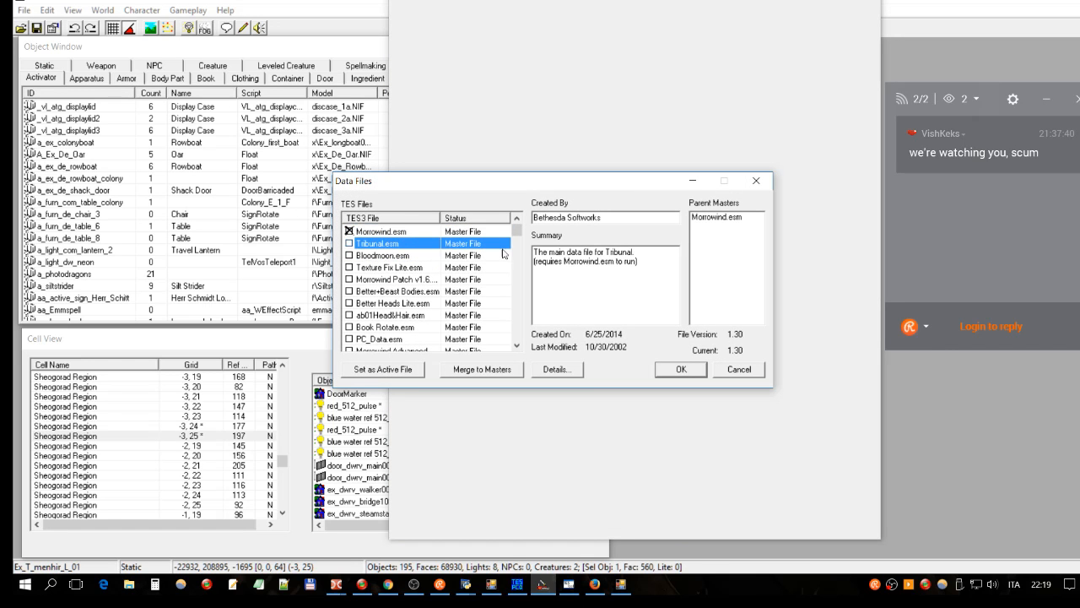
mouse_move(520, 240)
left_mouse_down()
mouse_move(462, 337)
mouse_move(512, 314)
mouse_move(507, 253)
left_mouse_up()
double_click(460, 331)
double_click(365, 257)
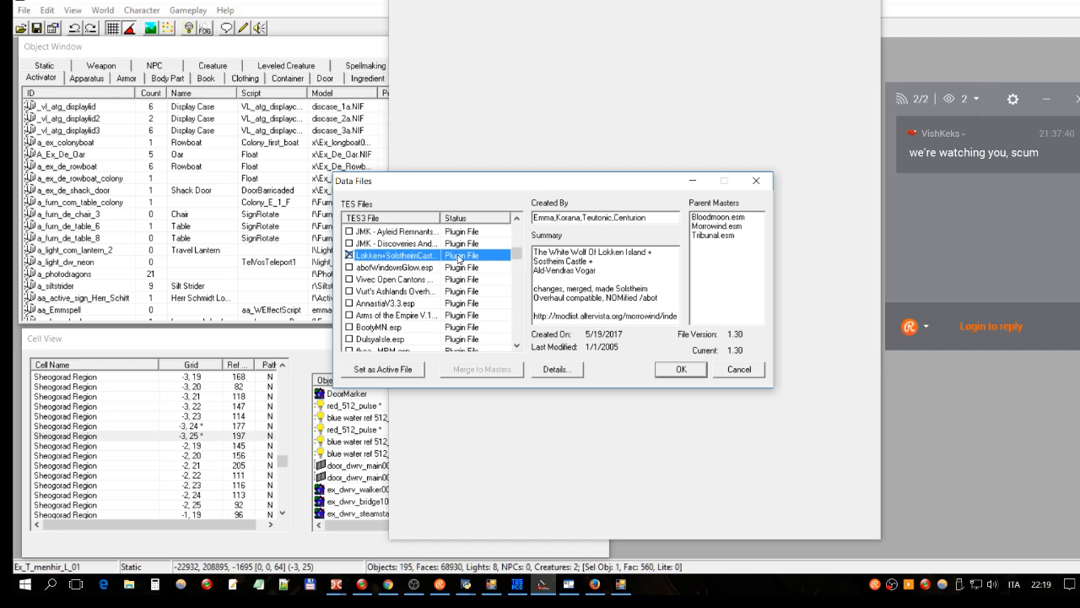
left_click(350, 256)
left_click_drag(513, 255, 515, 332)
Step: Set TFOUT.ESP as the active file
left_click(478, 339)
left_click(380, 371)
left_click(472, 327)
left_click(469, 338)
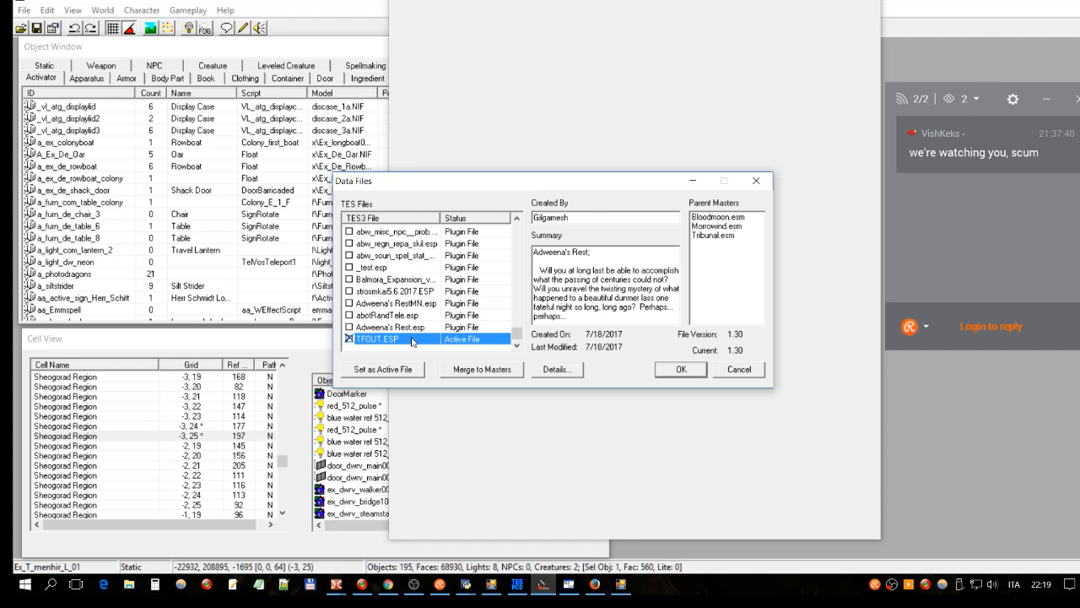
Step: Start loading, answer the moved-reference prompts, and dismiss the crash report
left_click(681, 372)
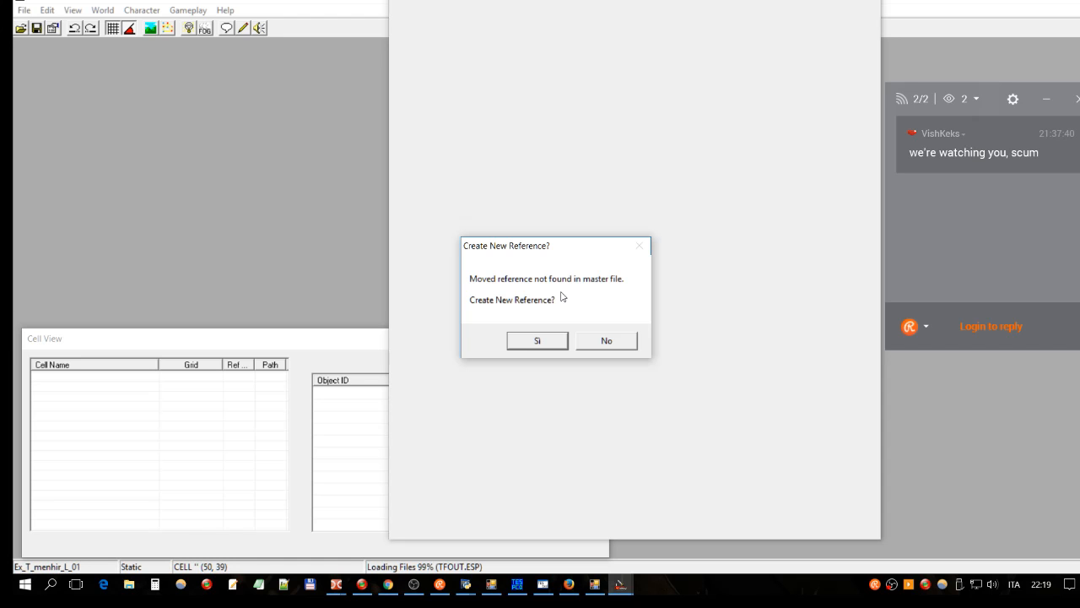
left_click(537, 341)
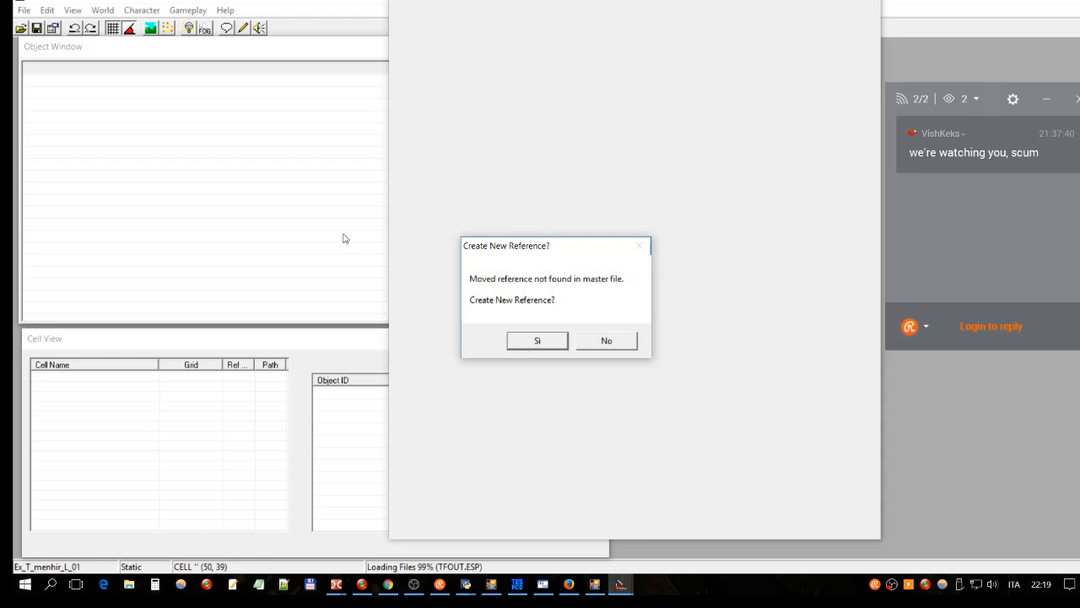
left_click(591, 340)
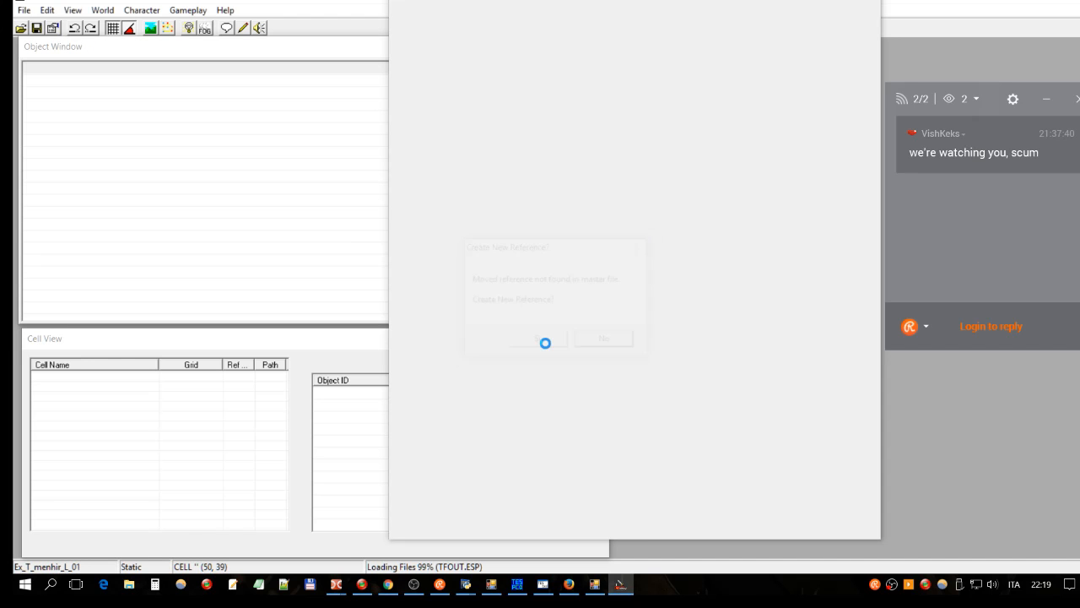
left_click(632, 297)
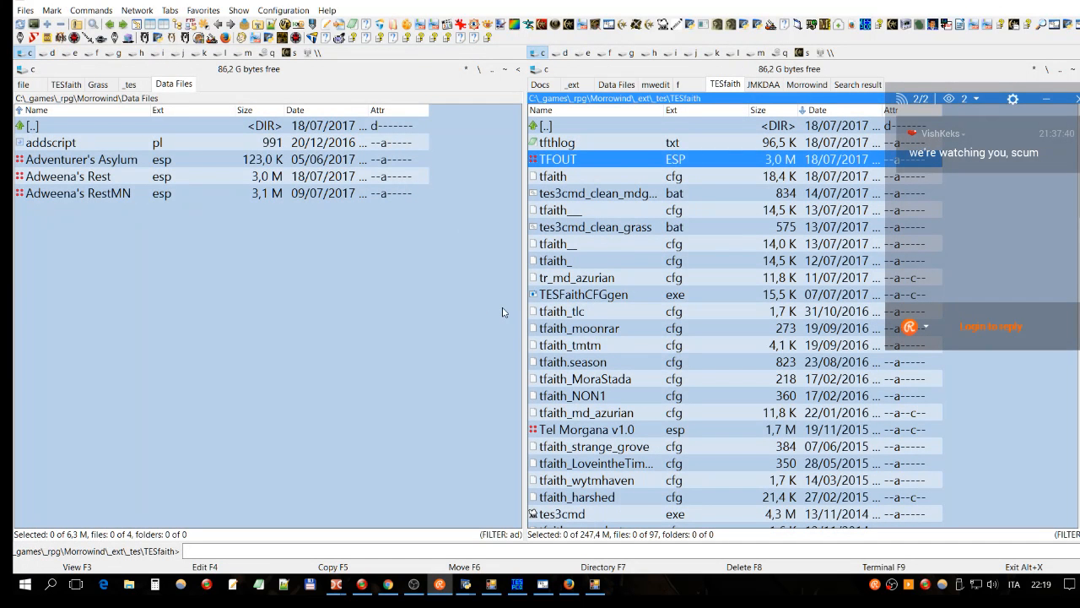
Step: Check the TESfaith config generator and cell map tool windows
left_click(601, 586)
left_click(495, 590)
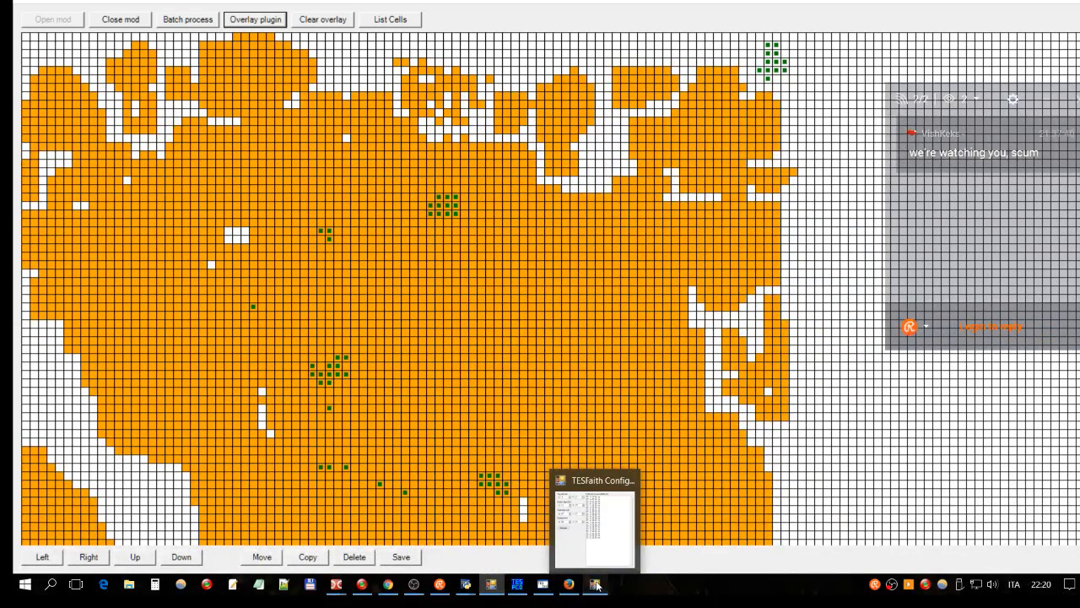
left_click(596, 584)
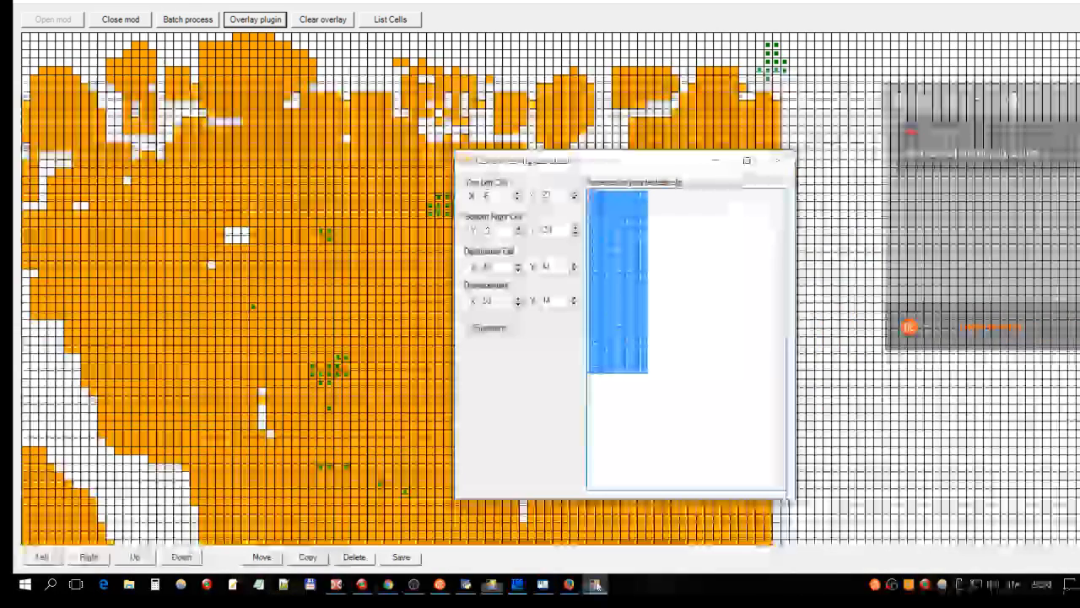
Step: In Double Commander's left panel, go up to the Morrowind folder and select Warnings.txt
mouse_move(334, 589)
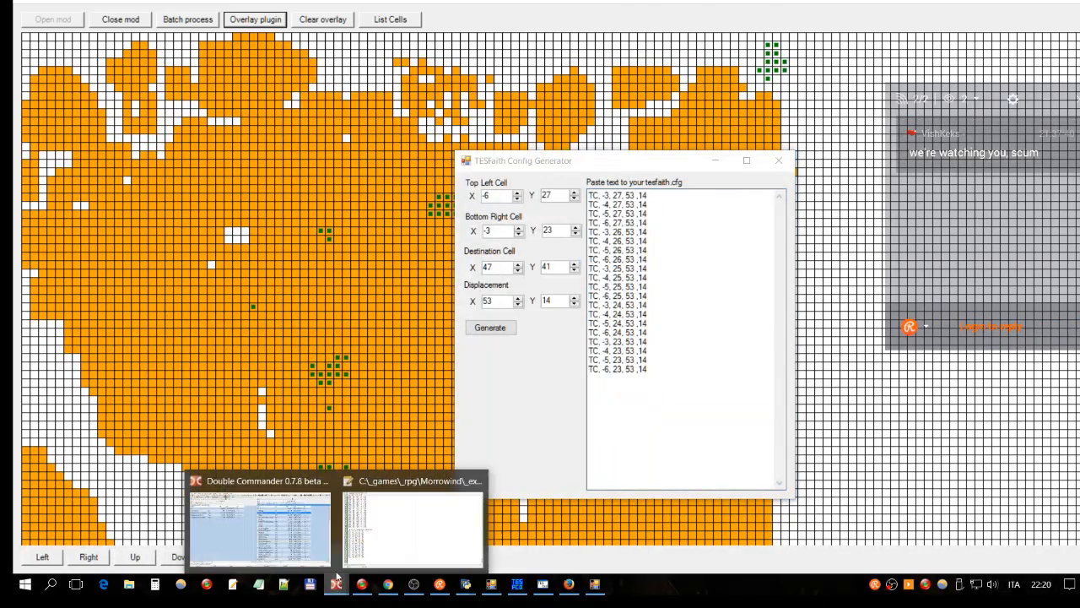
left_click(268, 530)
left_click(234, 209)
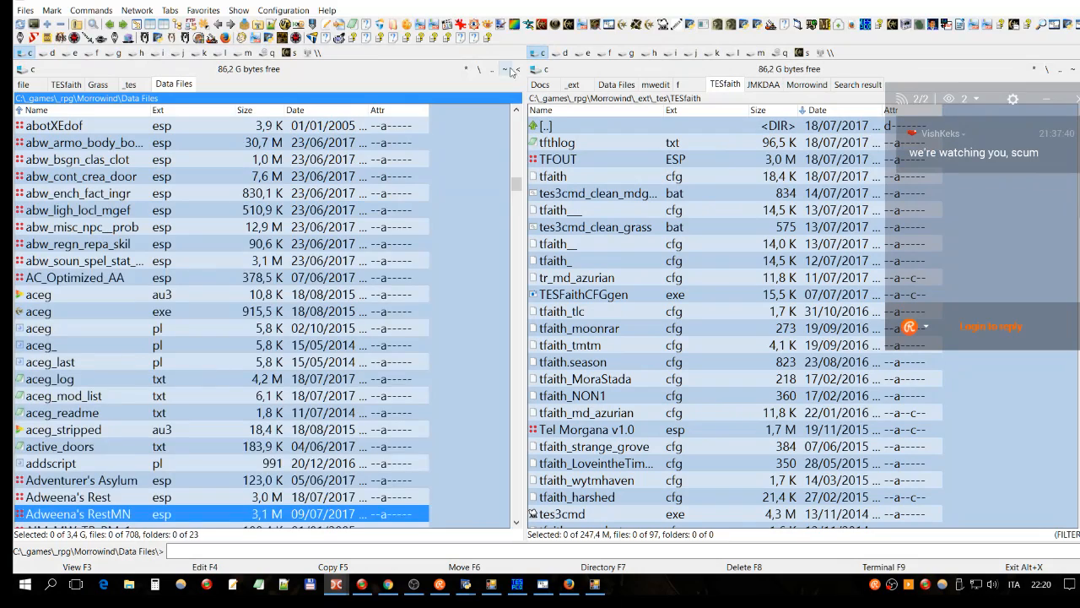
left_click(504, 73)
scroll(287, 240, "down", 4)
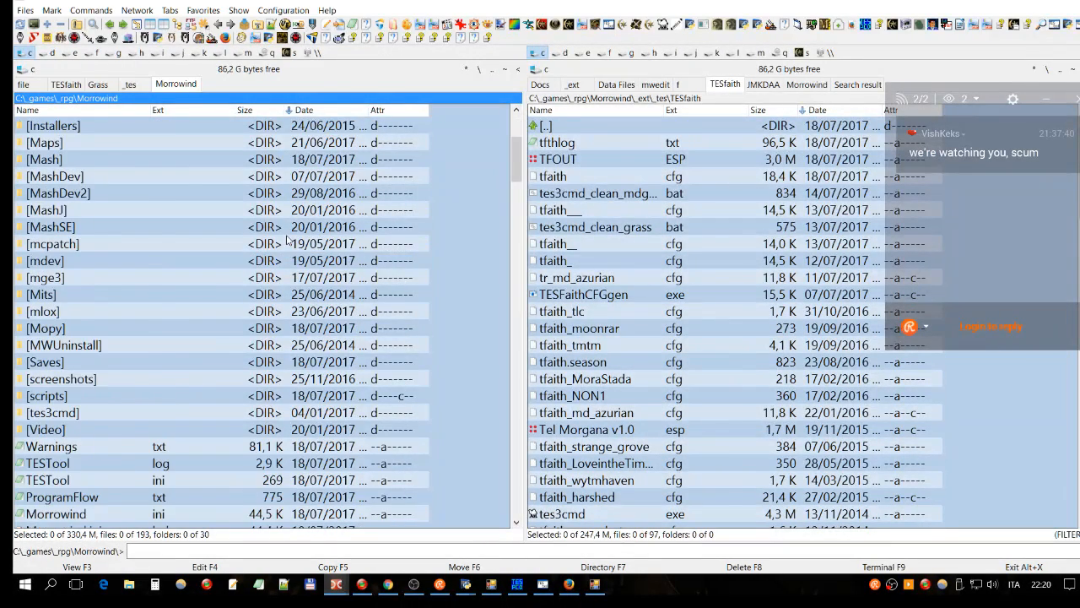
scroll(287, 240, "down", 5)
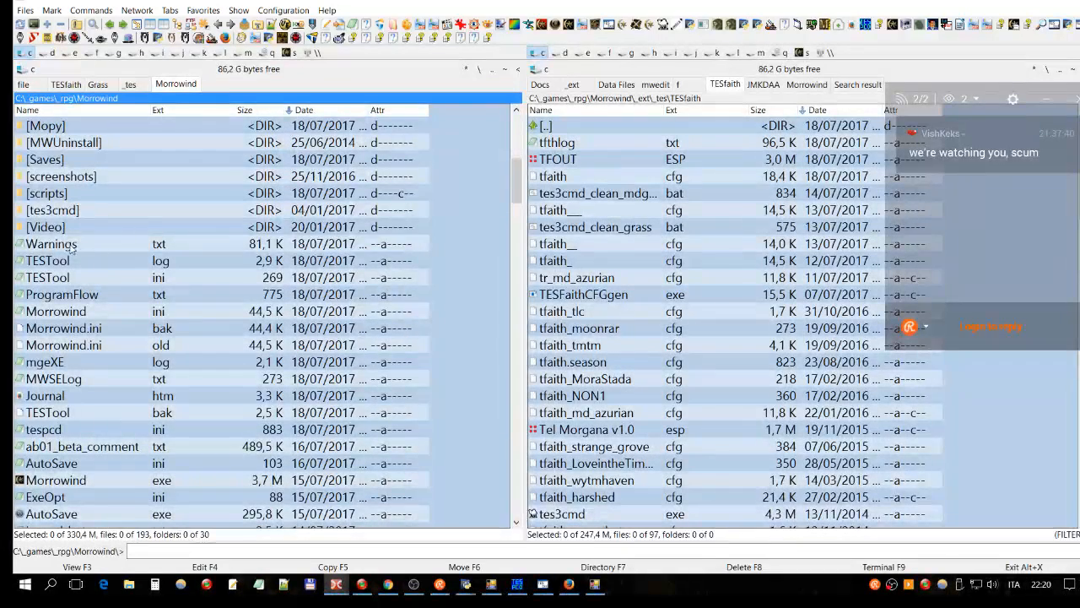
left_click(73, 247)
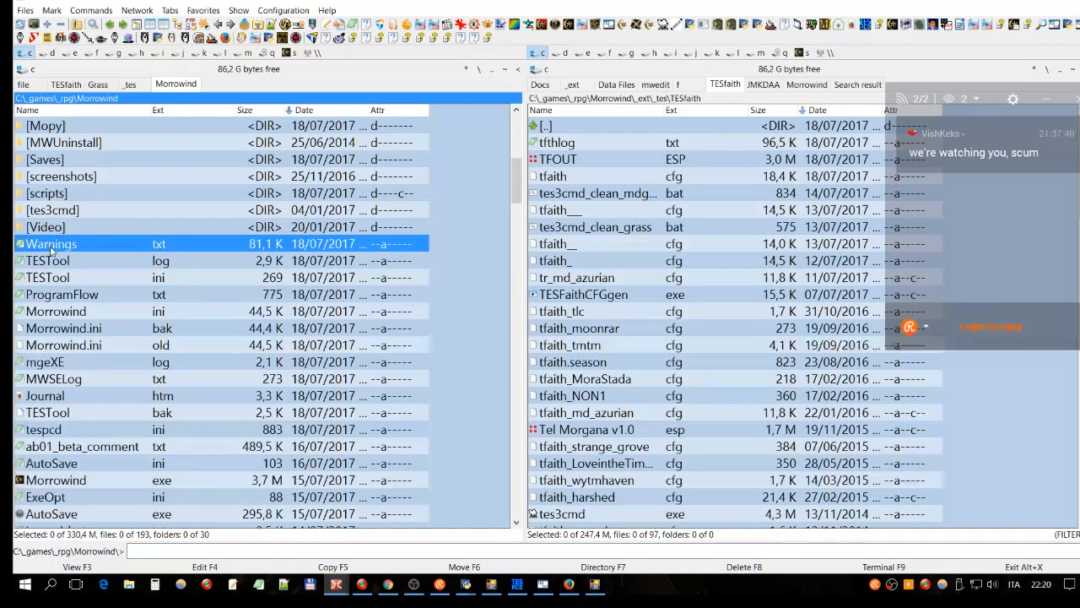
Step: Read through Warnings.txt in the F3 viewer, then close it and delete the file
key("F3")
scroll(456, 181, "down", 12)
scroll(457, 181, "down", 9)
scroll(389, 225, "down", 20)
scroll(389, 225, "up", 1)
scroll(504, 499, "down", 1)
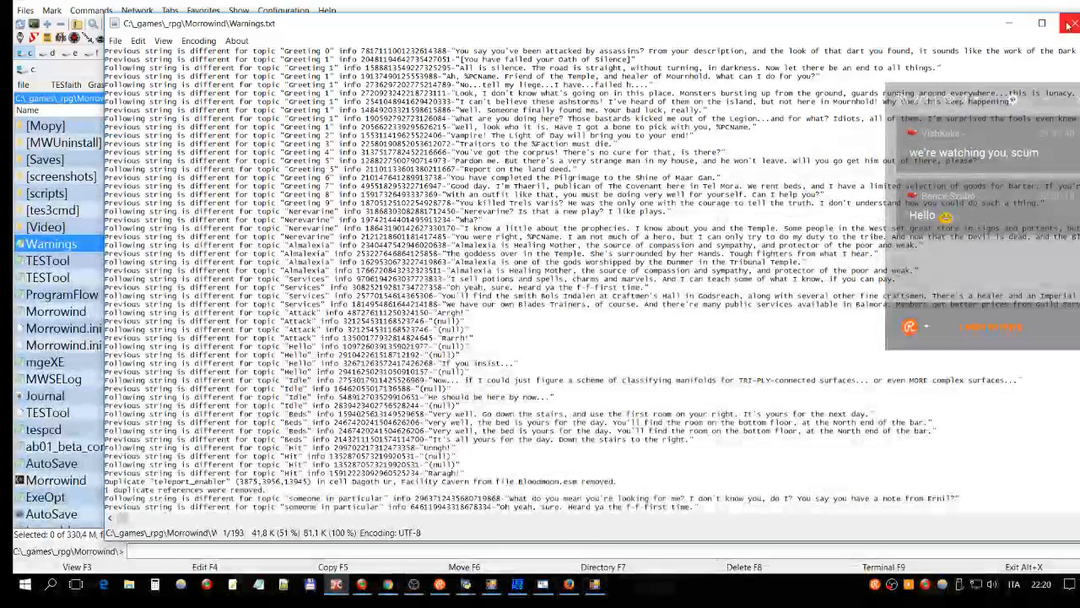
key("Escape")
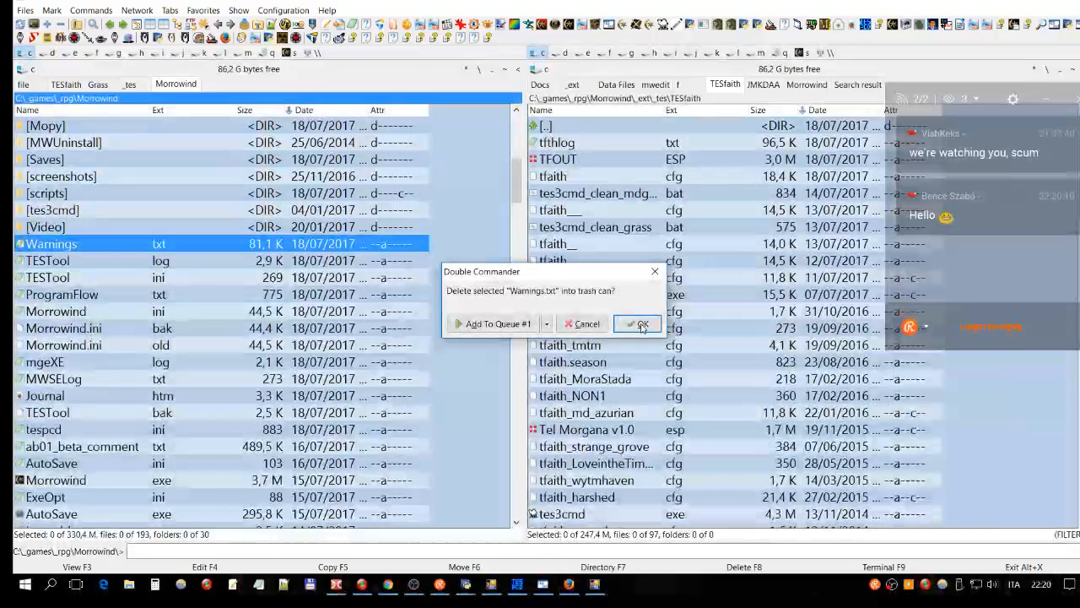
key("Return")
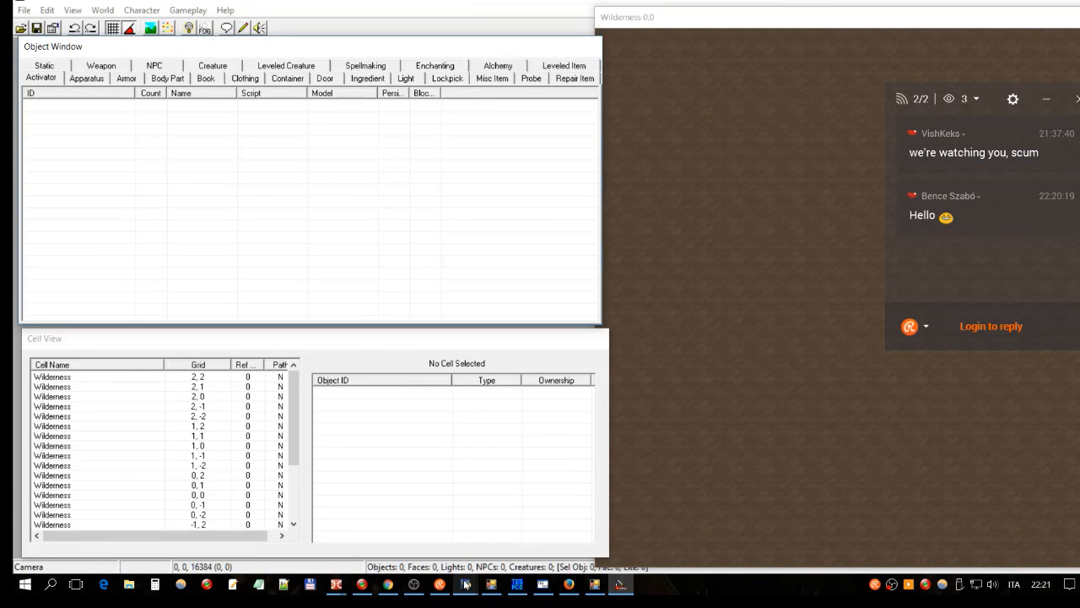
Step: In Wrye Mash, dismiss the info message and select TFOUT.ESP, checking its Tribunal.esm master
mouse_move(466, 584)
left_click(523, 547)
left_click(640, 338)
left_click_drag(679, 385, 663, 498)
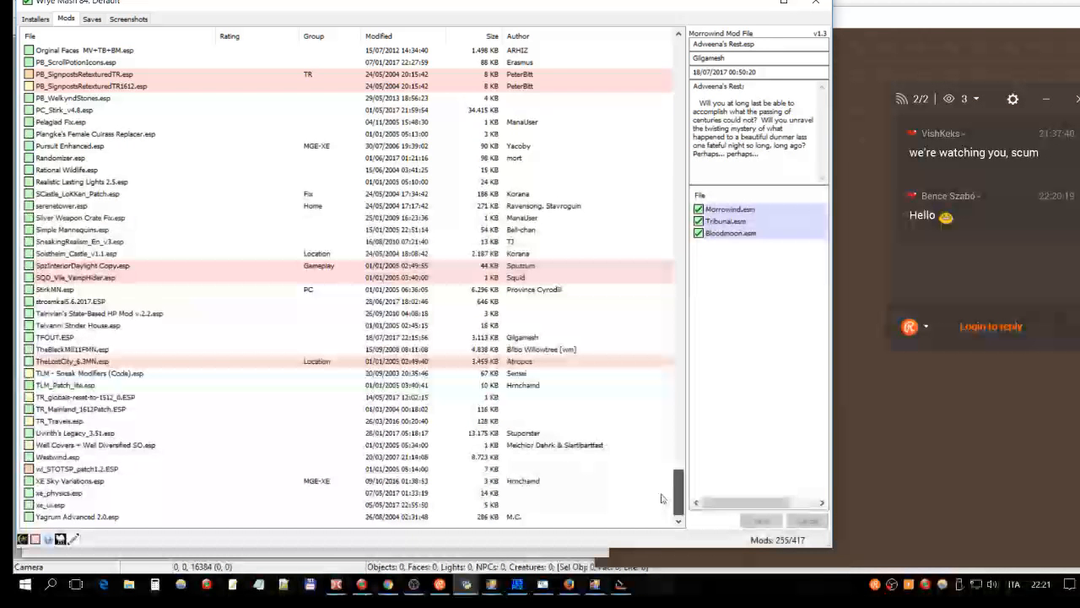
left_click(103, 339)
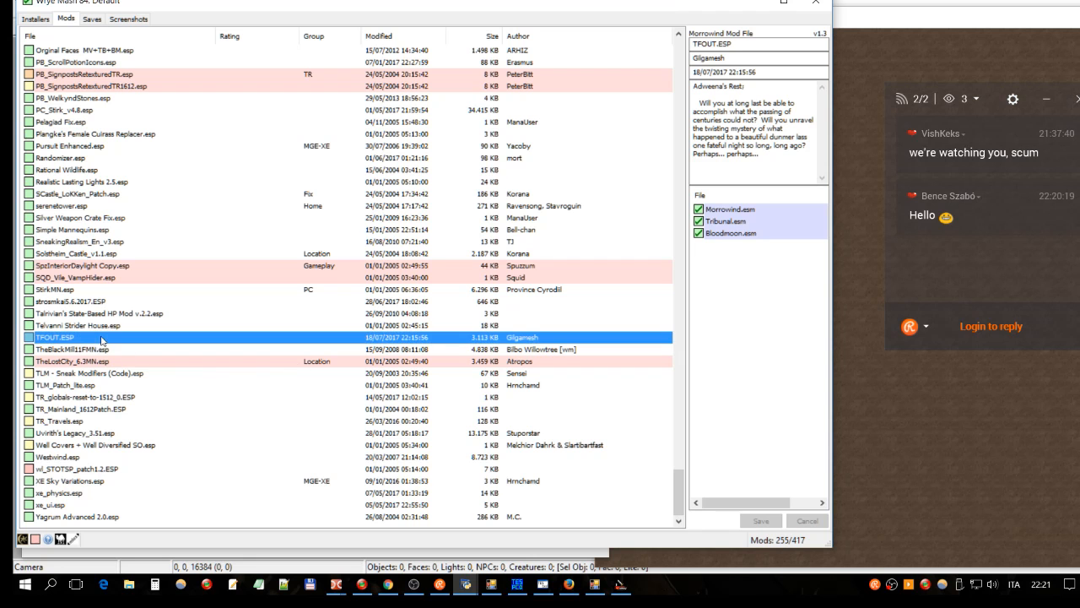
left_click(722, 221)
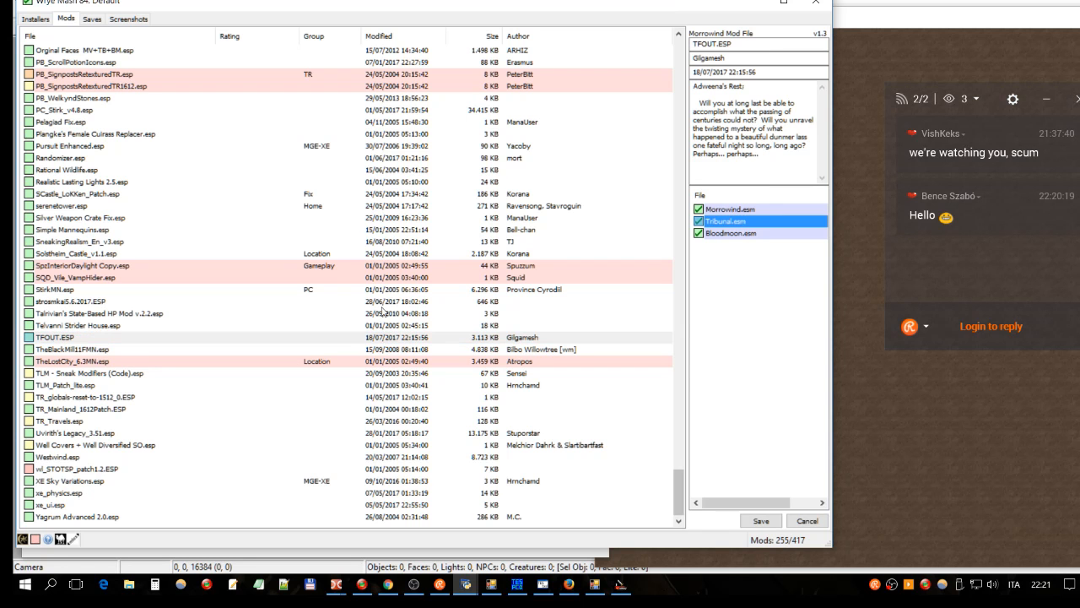
Step: Run tes3cmd clean on TFOUT.ESP and view the console output
right_click(91, 338)
mouse_move(131, 352)
left_click(255, 222)
mouse_move(467, 584)
left_click(401, 519)
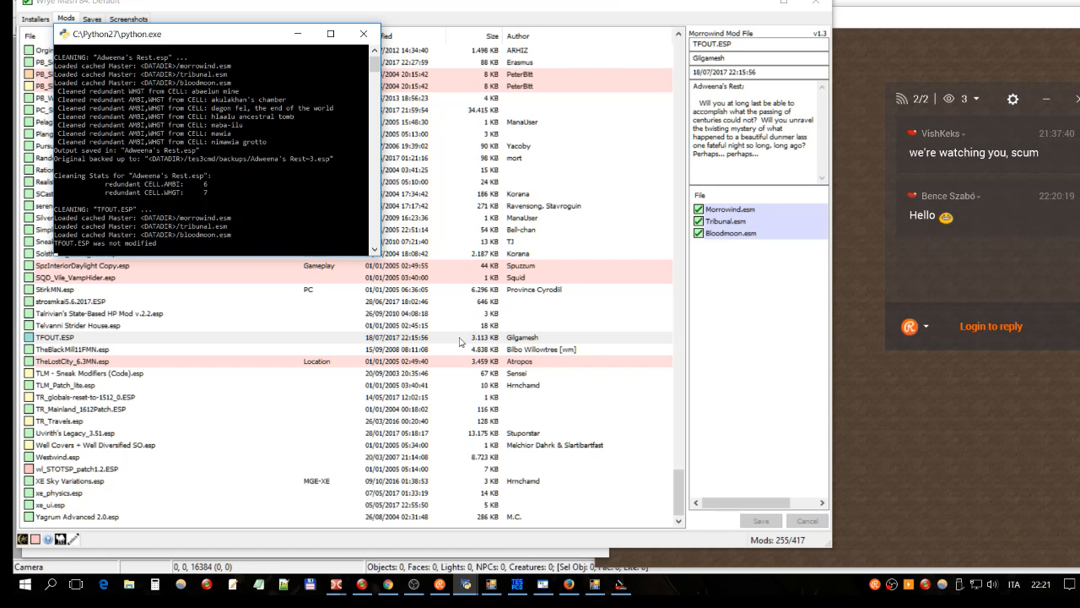
Step: Back in the Construction Set, tick Morrowind.esm, Tribunal.esm and Bloodmoon.esm in Data Files
left_click(621, 584)
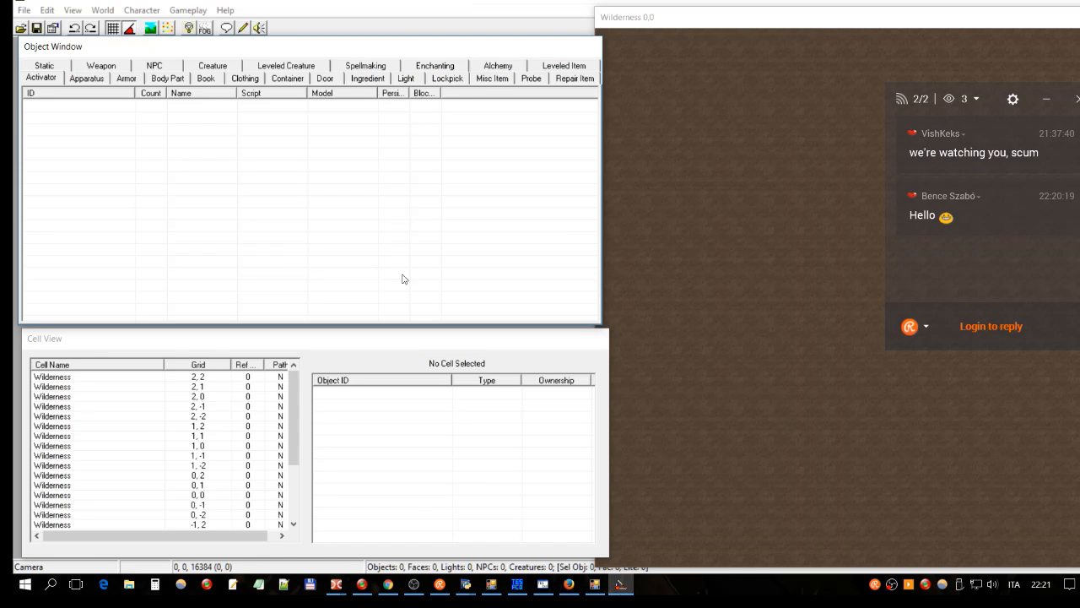
left_click(21, 28)
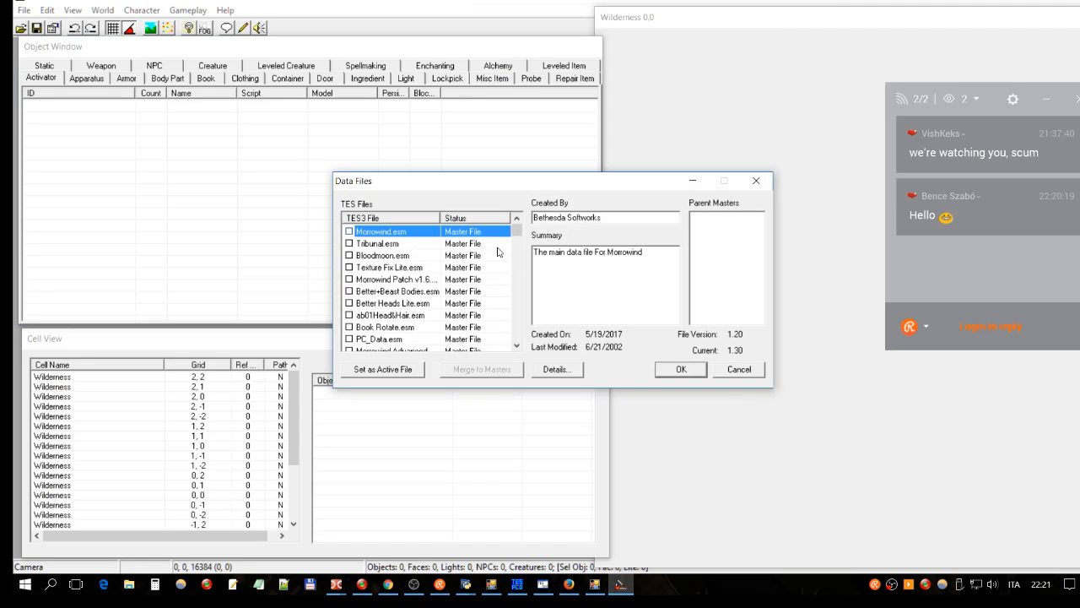
double_click(488, 231)
double_click(458, 245)
left_click(431, 256)
double_click(432, 257)
Step: Set TFOUT.ESP as the active file, toggle Adweena's Rest.esp, and start loading
left_click_drag(519, 232, 498, 357)
left_click(481, 340)
double_click(479, 340)
left_click(473, 330)
double_click(473, 328)
left_click(680, 368)
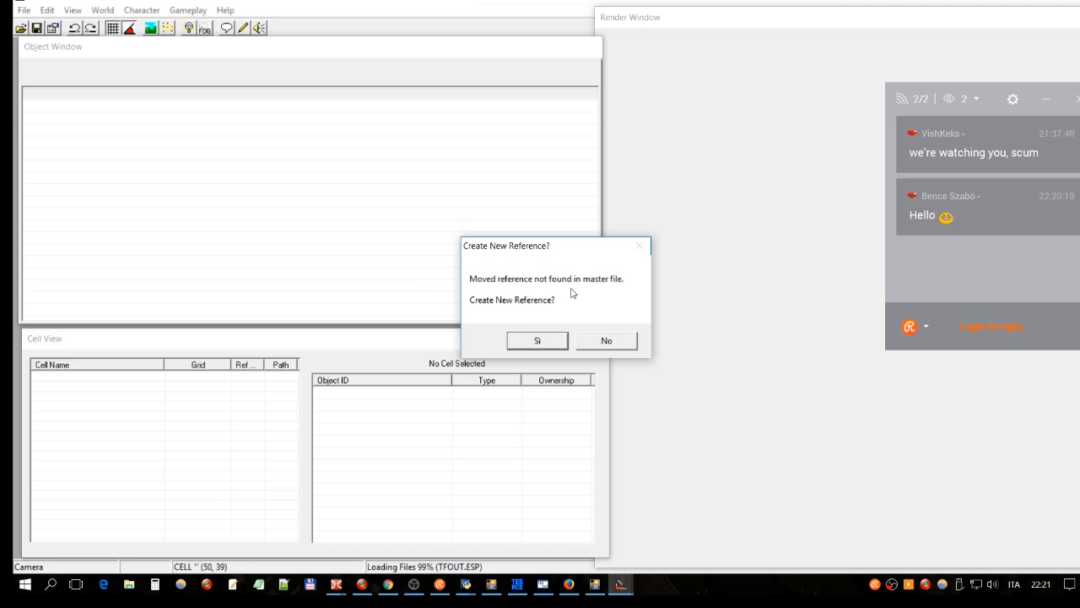
Step: Answer yes to the series of Create New Reference prompts
left_click(553, 343)
left_click(543, 347)
left_click(542, 347)
left_click(542, 347)
left_click(543, 347)
left_click(544, 341)
key("Return")
key("Return")
key("Return")
key("Return")
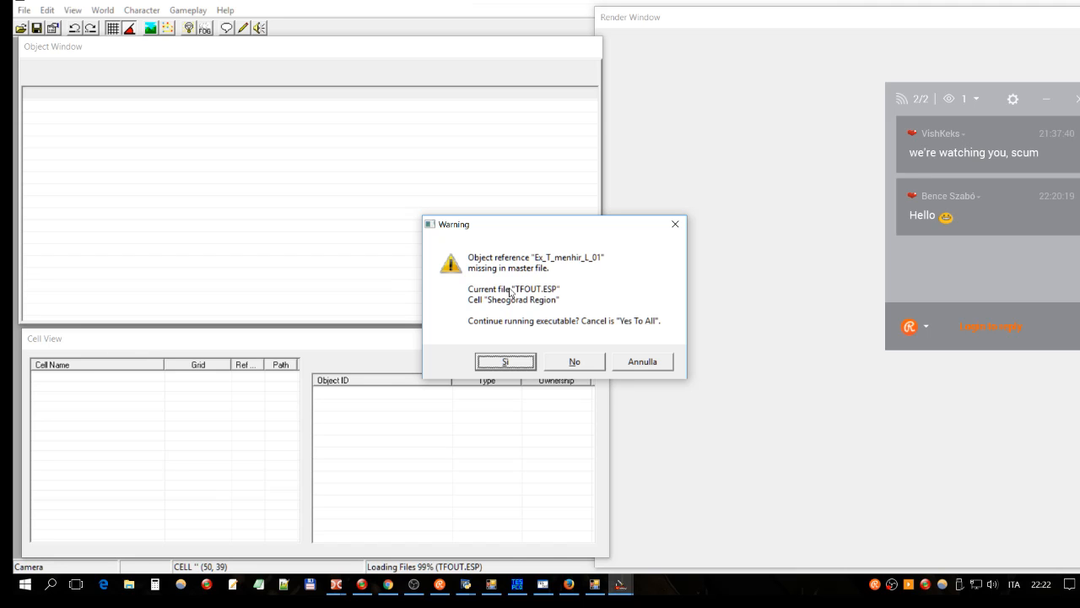
Step: Continue past the missing-reference warnings, including Ex_T_menhir_L_01, accepting one more new reference
left_click(509, 363)
left_click(508, 363)
left_click(504, 364)
left_click(501, 367)
left_click(508, 363)
left_click(510, 363)
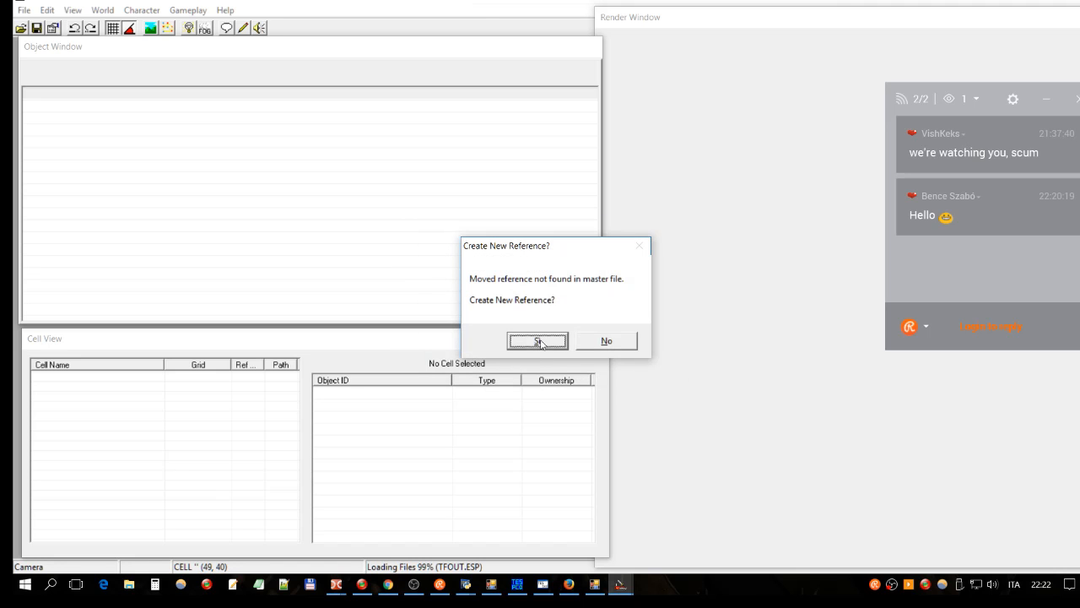
left_click(540, 342)
left_click(527, 361)
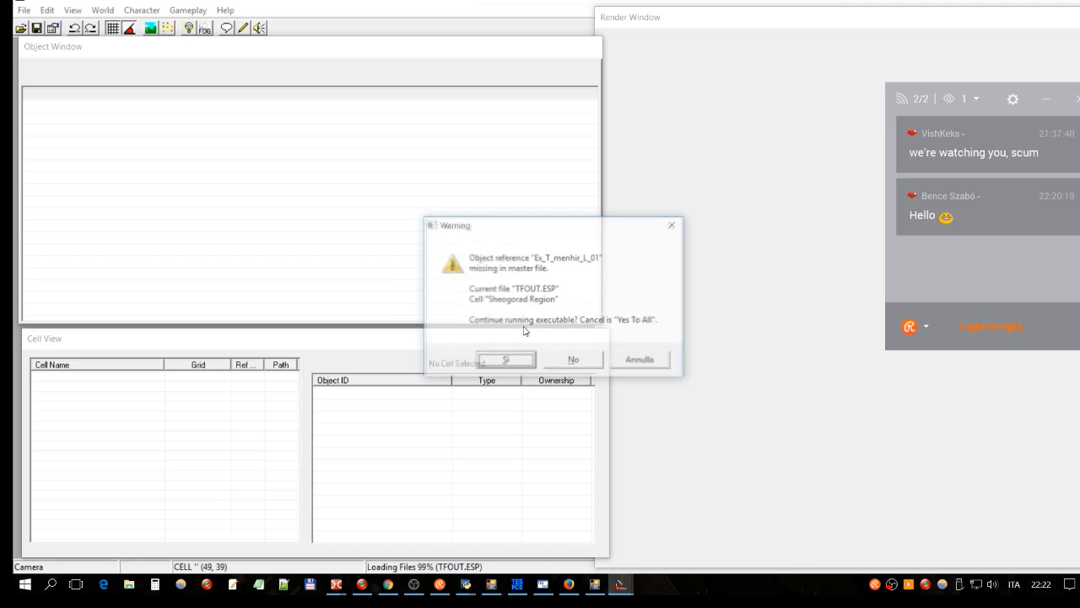
key("Return")
key("Return")
key("Return")
key("Return")
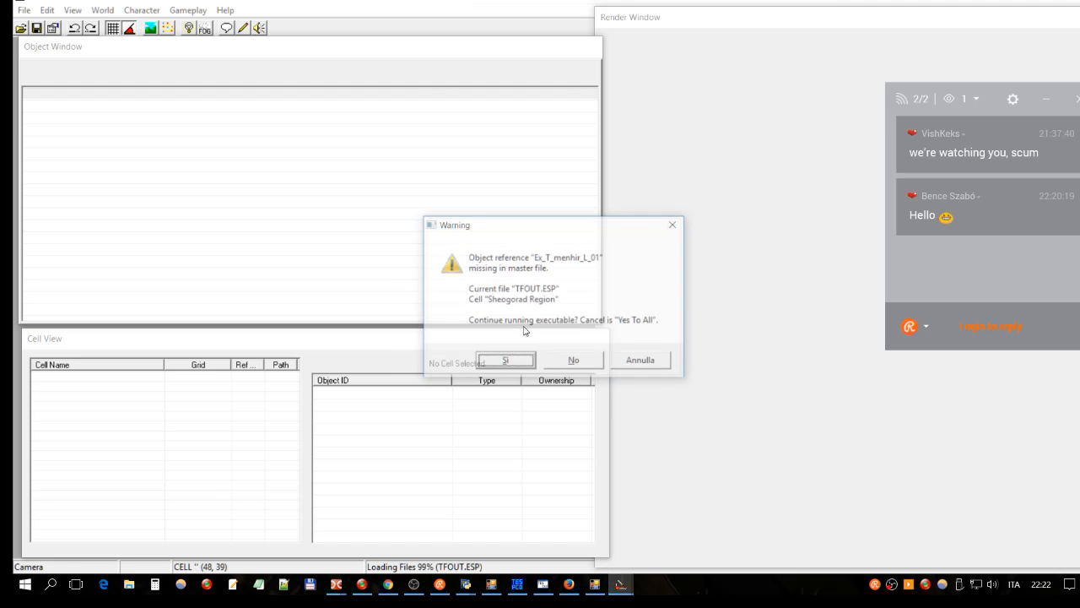
key("Return")
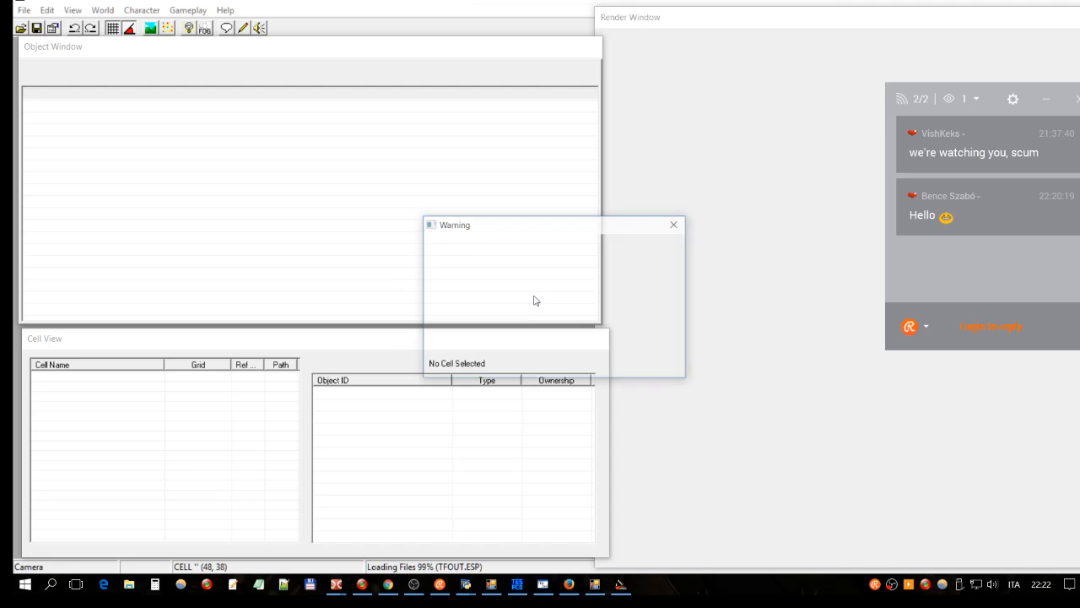
key("Return")
key("Return")
key("Return")
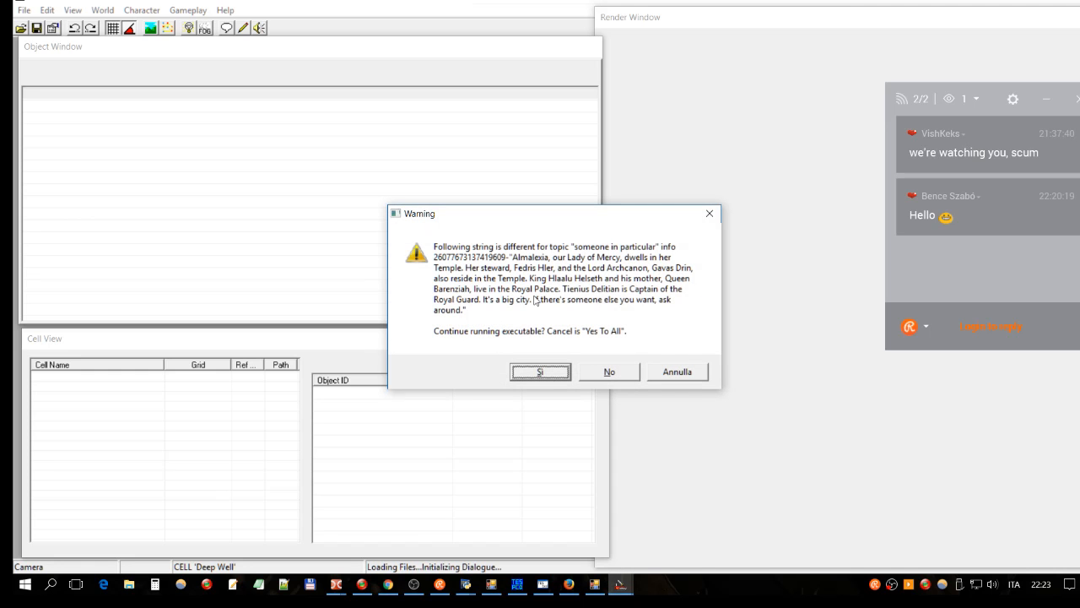
Step: Continue past the changed dialogue string warnings until loading finishes
left_click(554, 377)
left_click(553, 354)
left_click(688, 378)
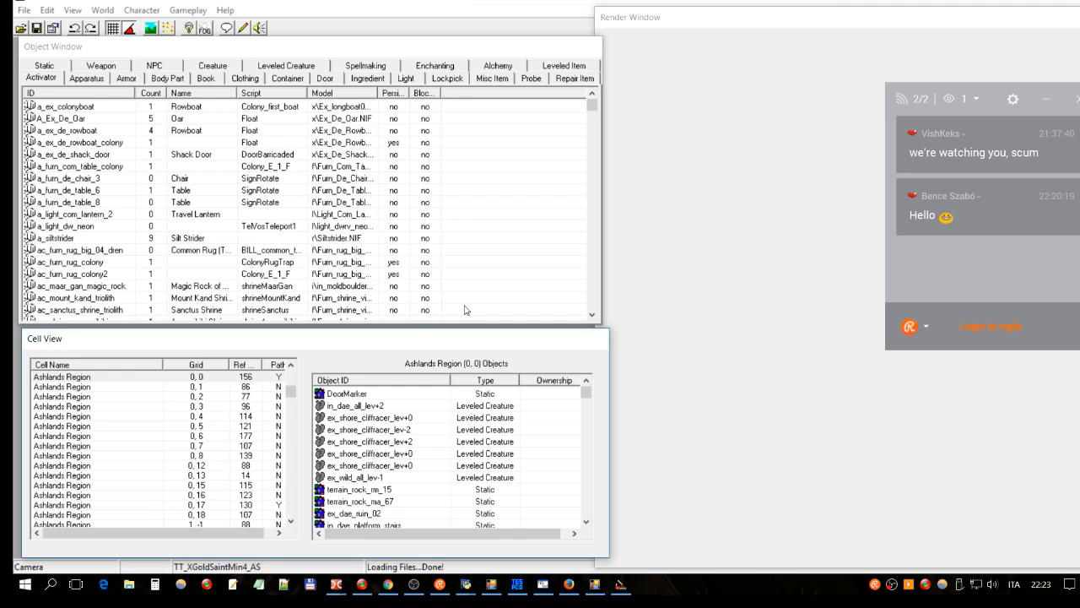
Step: Close the TESfaith Config Generator and bring the cell map overlay tool forward
left_click(599, 587)
left_click(772, 165)
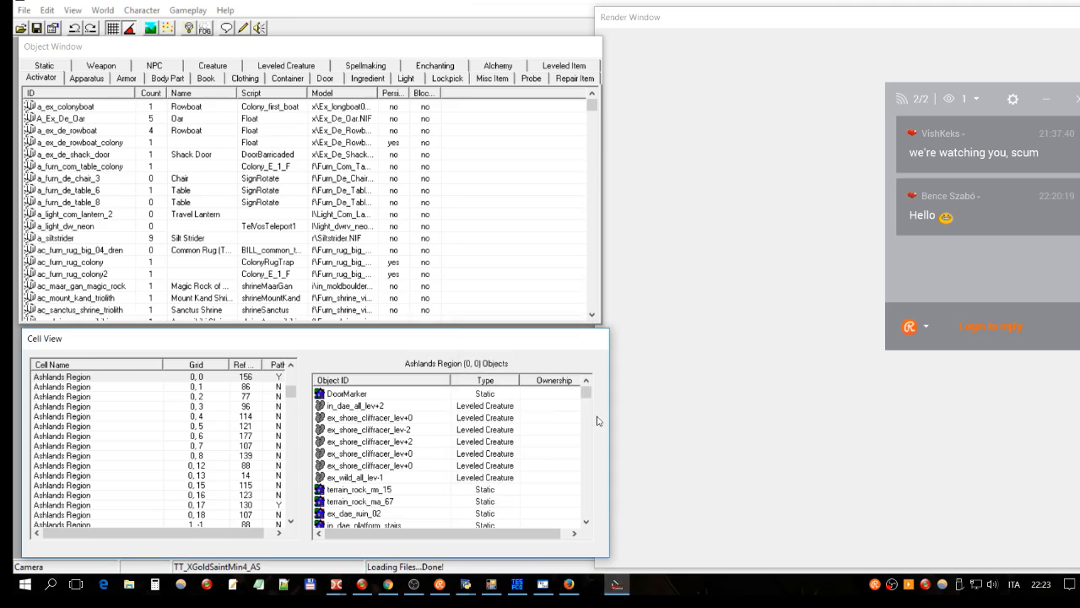
left_click(491, 584)
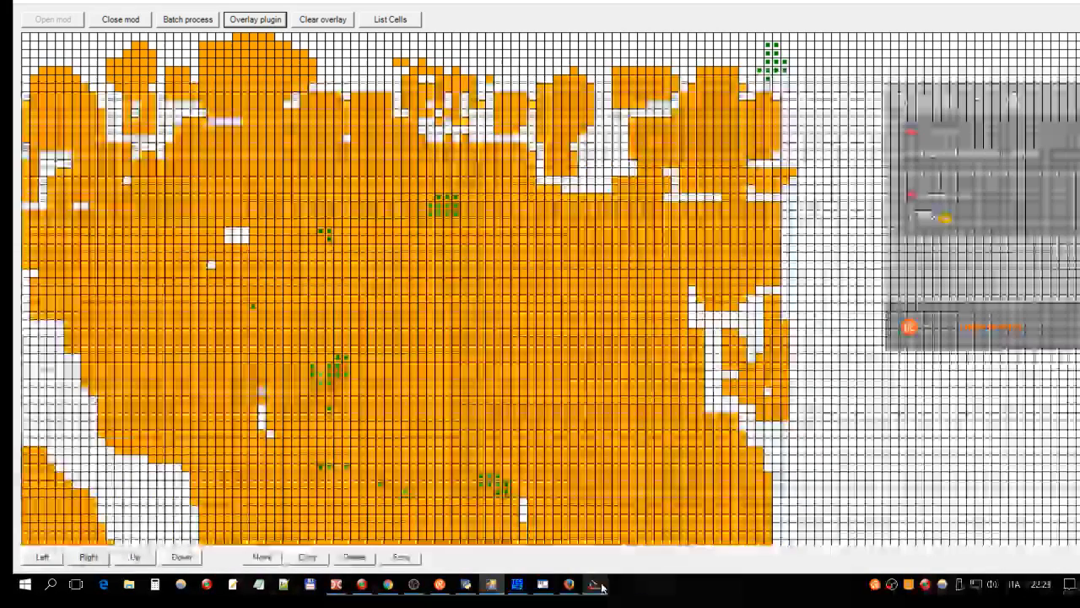
Step: Activate the cell map window to identify Sheogorad cell (48, 38), then return to the Construction Set
right_click(598, 584)
left_click(772, 67)
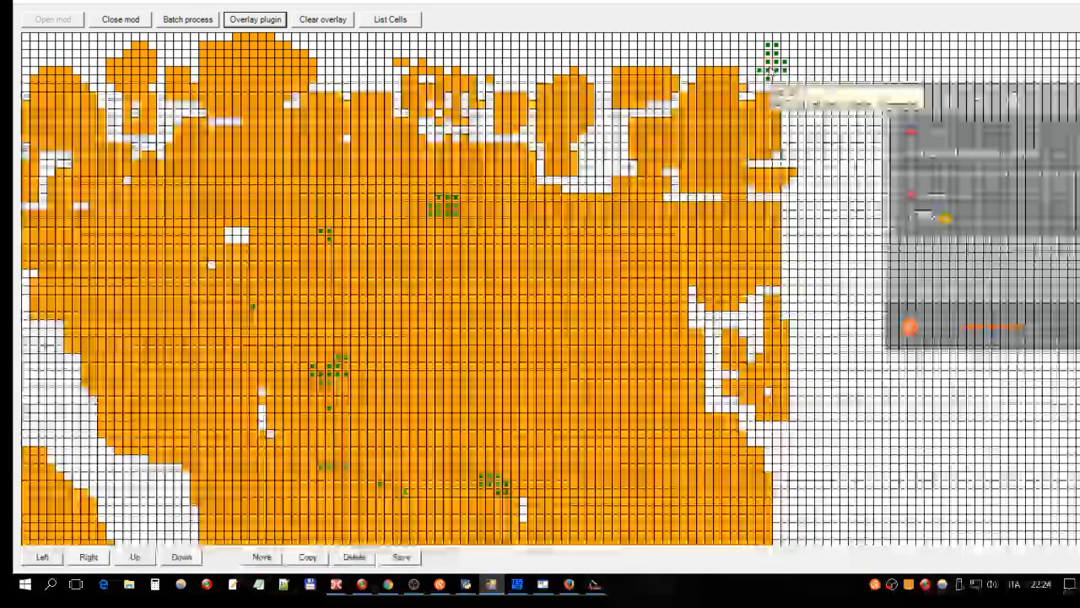
key("alt+Tab")
Step: Go to cell 48, 38 via World > Go To Cell
left_click(103, 11)
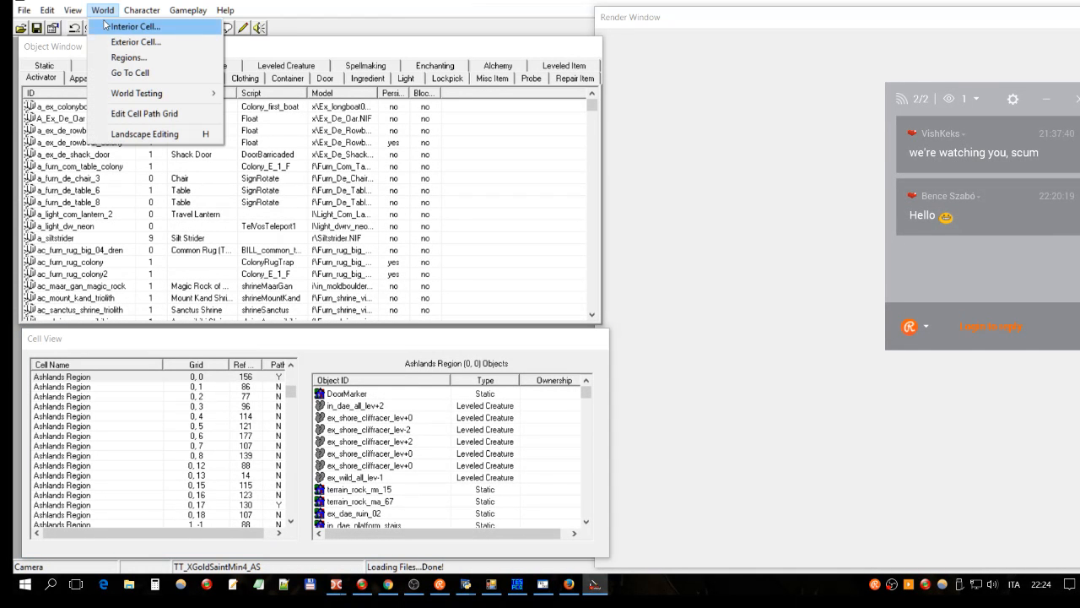
left_click(128, 72)
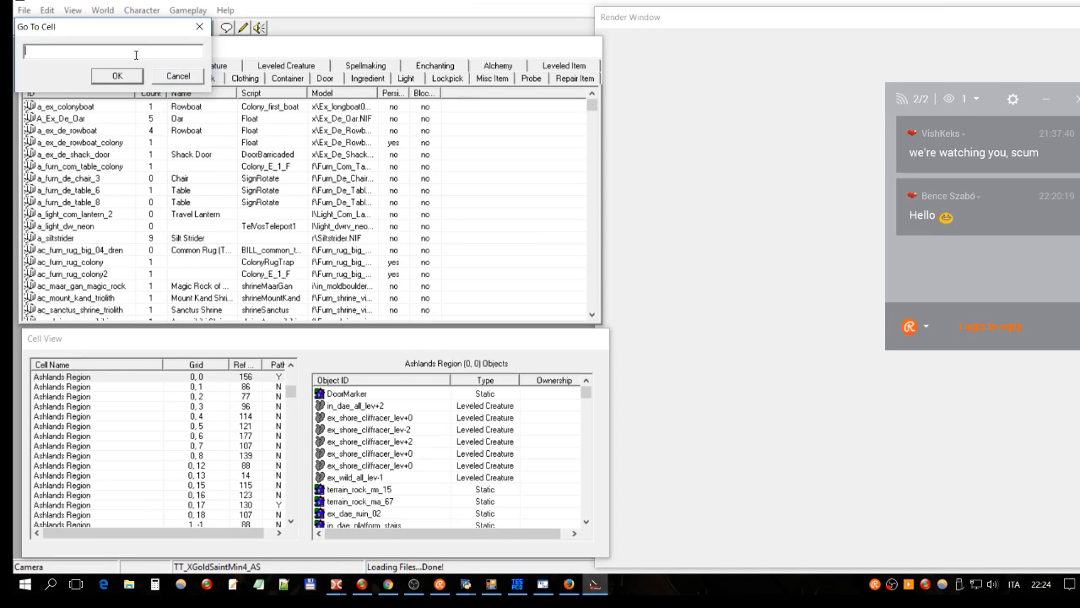
type("48, 38")
key("Return")
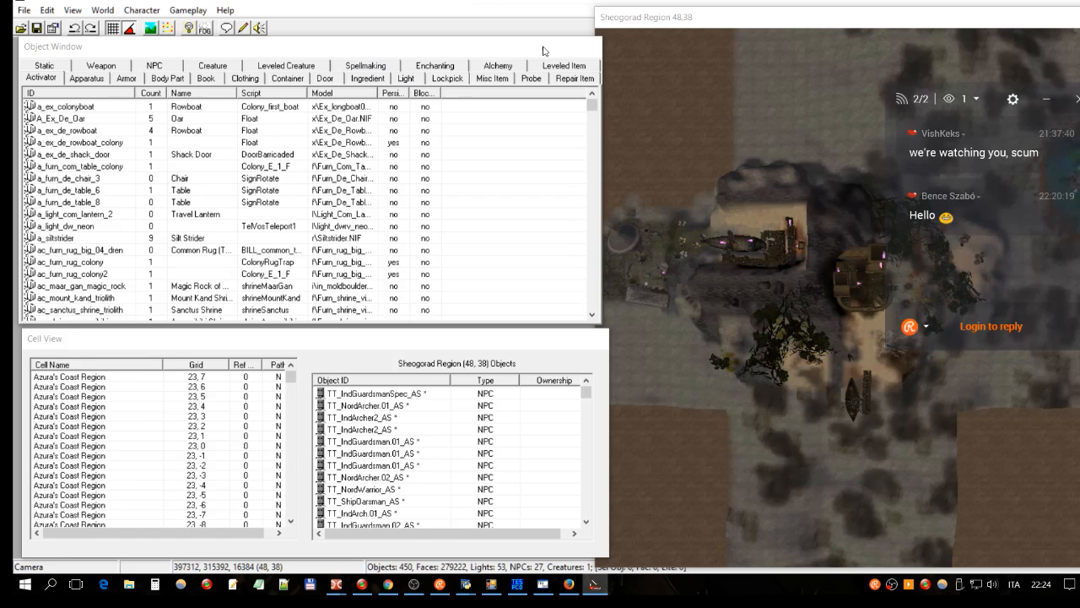
Step: Show cell borders, select the Ex_DE_ship, and tilt the render view into a perspective of the island
left_click(710, 18)
key("b")
scroll(773, 281, "down", 2)
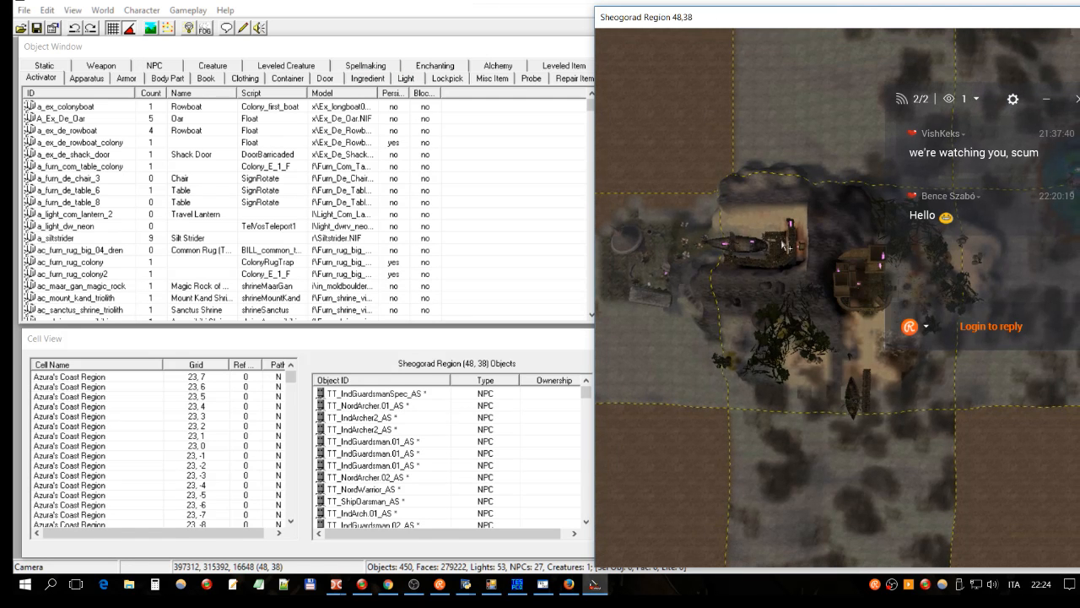
left_click(745, 249)
middle_click_drag(731, 345, 753, 287, "shift")
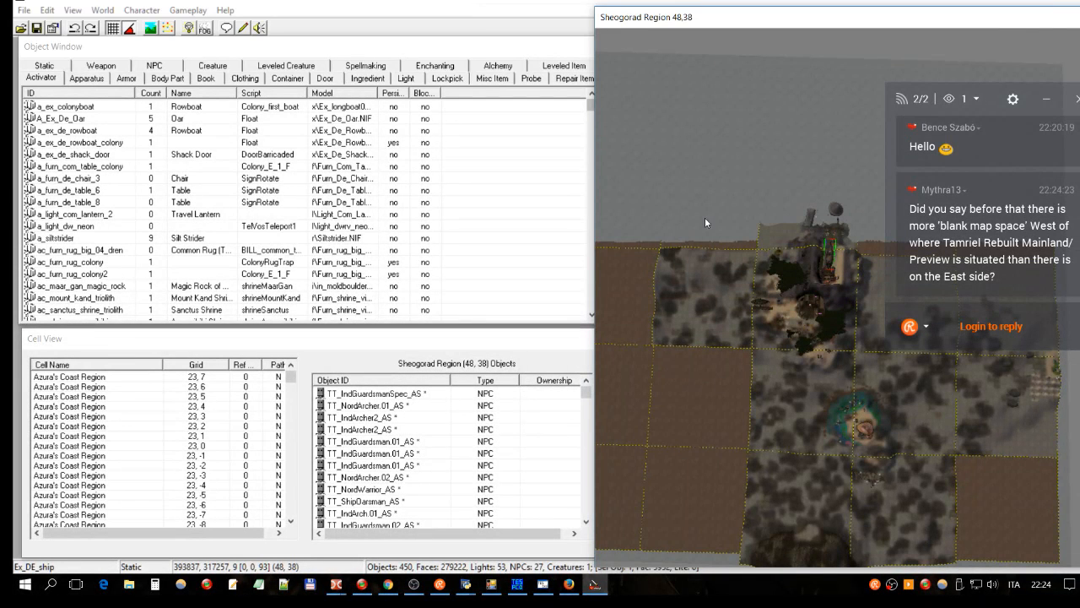
scroll(774, 284, "up", 3)
middle_click_drag(774, 284, 750, 229, "shift")
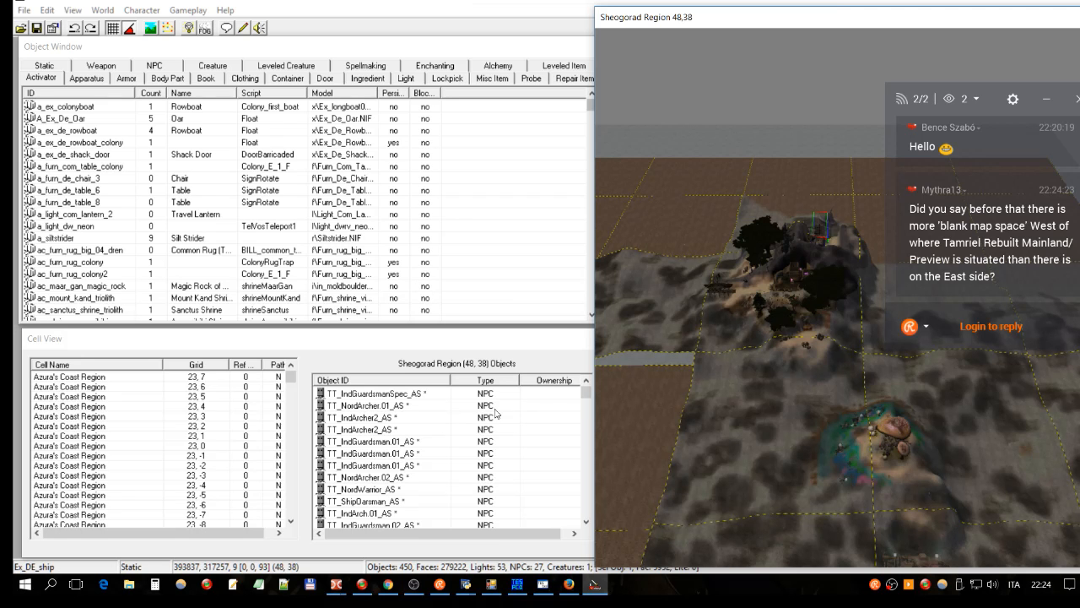
left_click(489, 589)
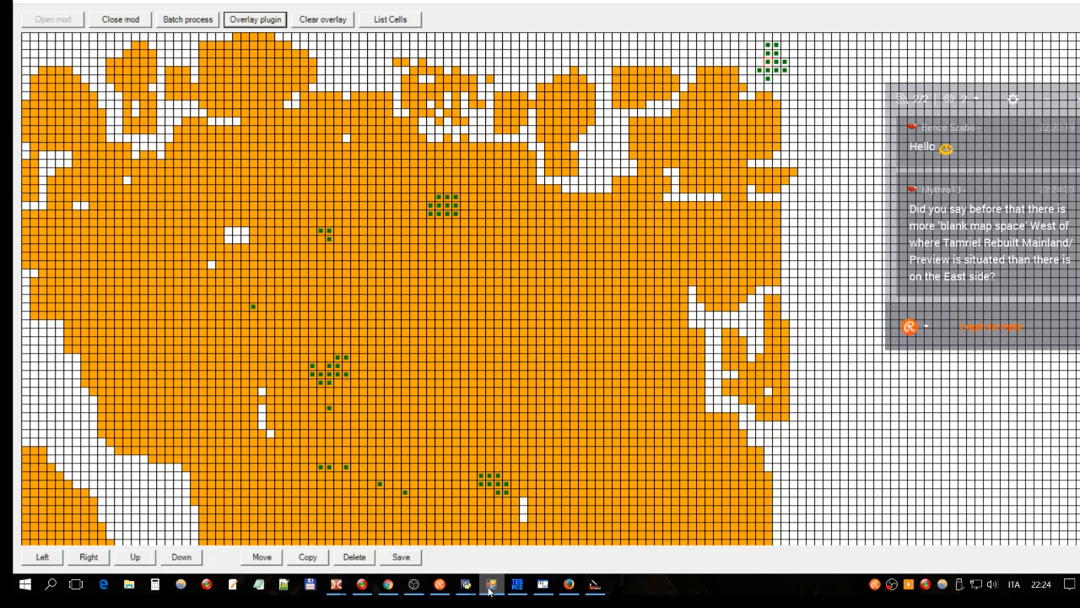
Step: Minimize the map tool and show the world.jpg region map in Chrome's Google Drive tab
left_click(490, 586)
left_click(389, 591)
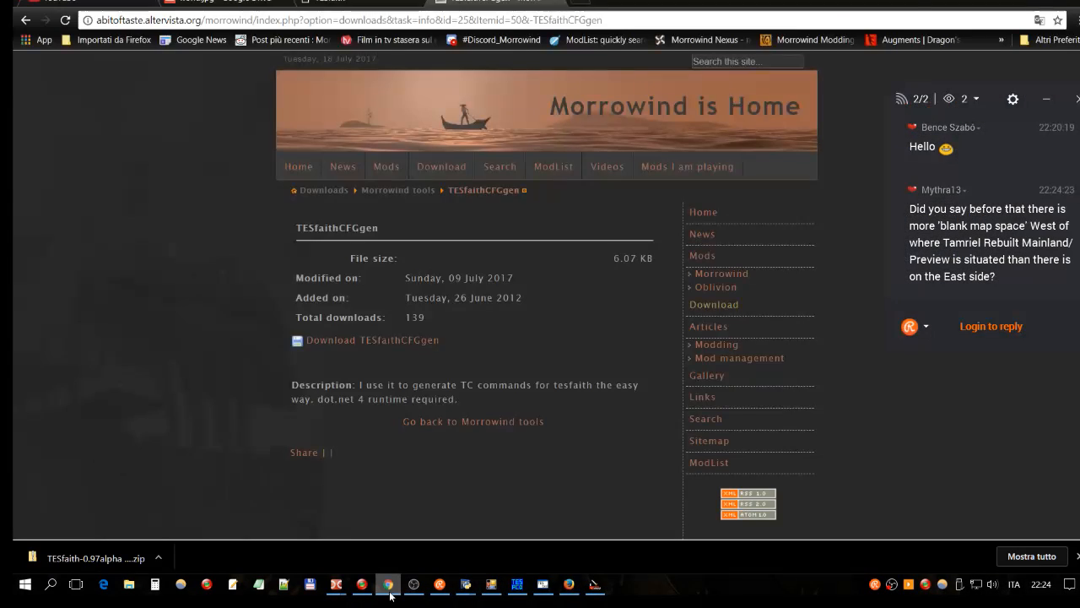
left_click(219, 5)
scroll(624, 176, "up", 2)
scroll(624, 176, "down", 2)
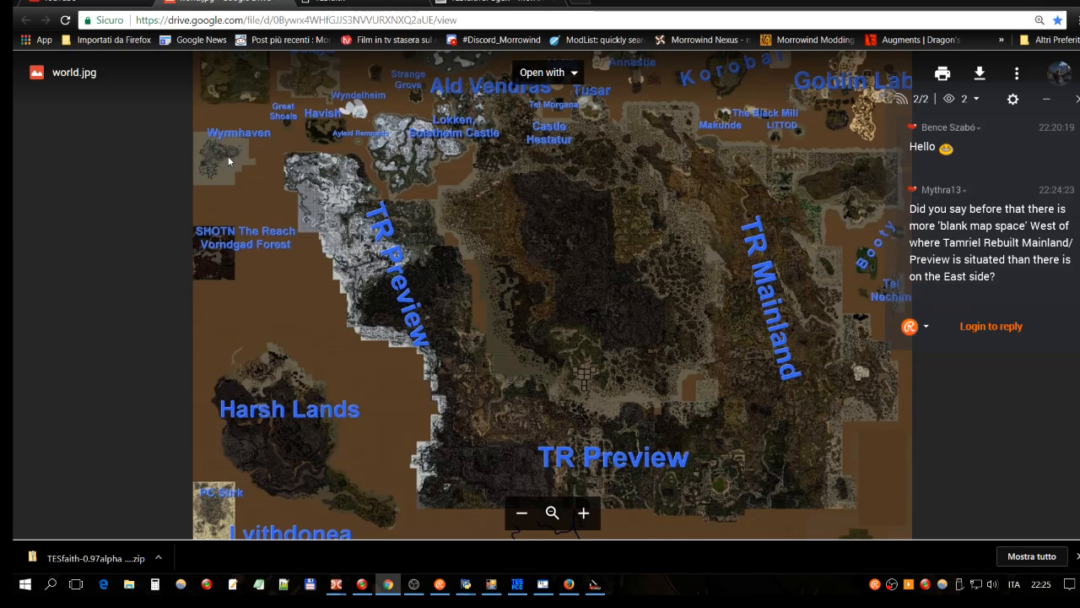
Step: Zoom into Harsh Lands and Lyithdonea on the world.jpg map, pan to SHOTN The Reach, then zoom back out
scroll(228, 160, "down", 2, "ctrl")
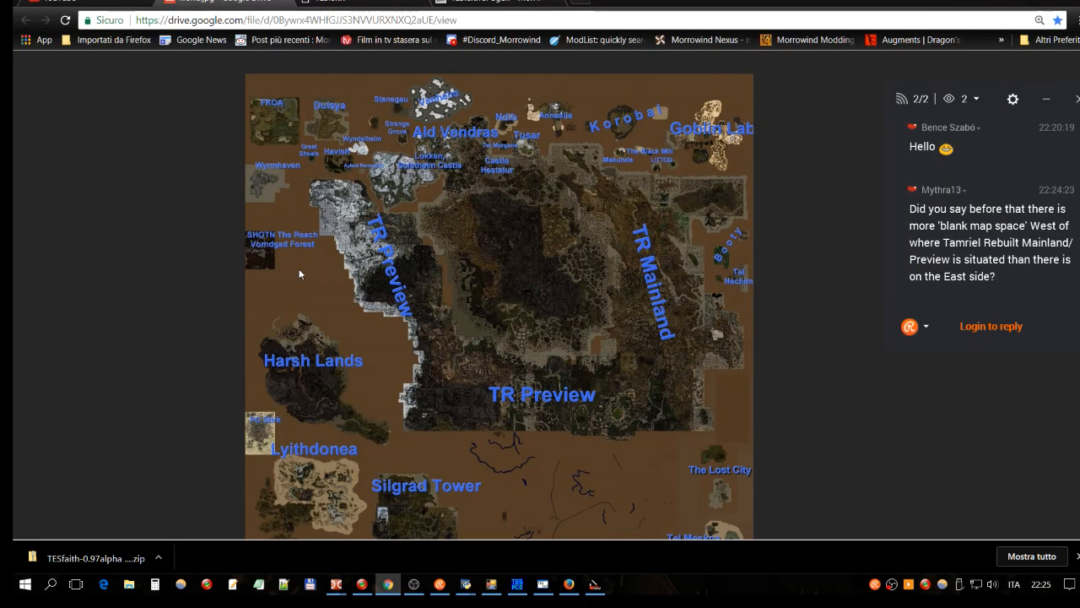
scroll(299, 269, "up", 3, "ctrl")
scroll(281, 269, "up", 3, "ctrl")
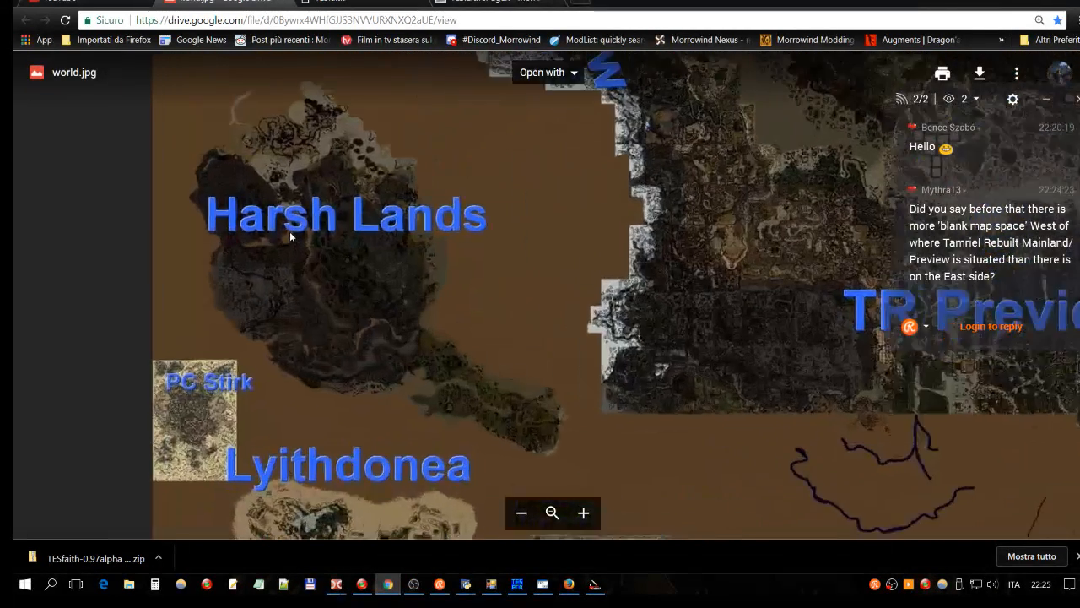
scroll(141, 211, "down", 3)
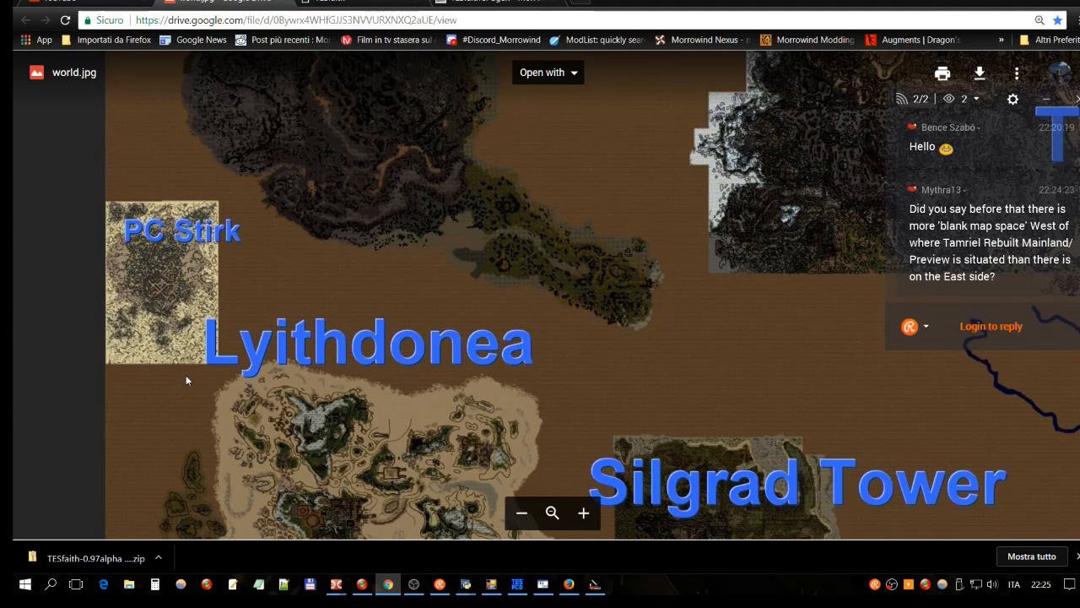
left_click_drag(171, 292, 415, 362)
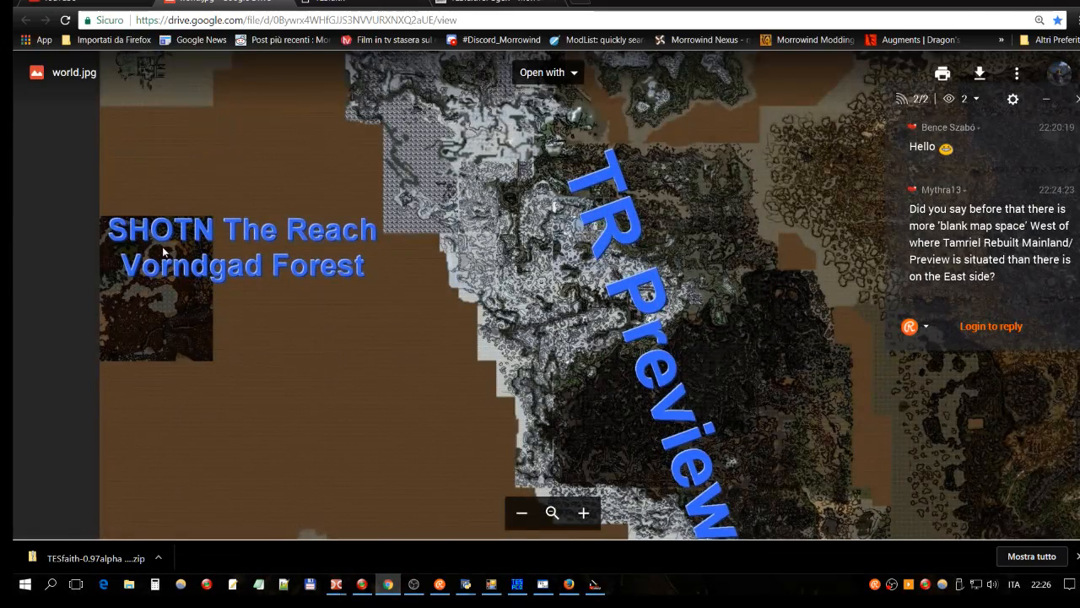
scroll(141, 213, "down", 4, "ctrl")
scroll(370, 317, "down", 3)
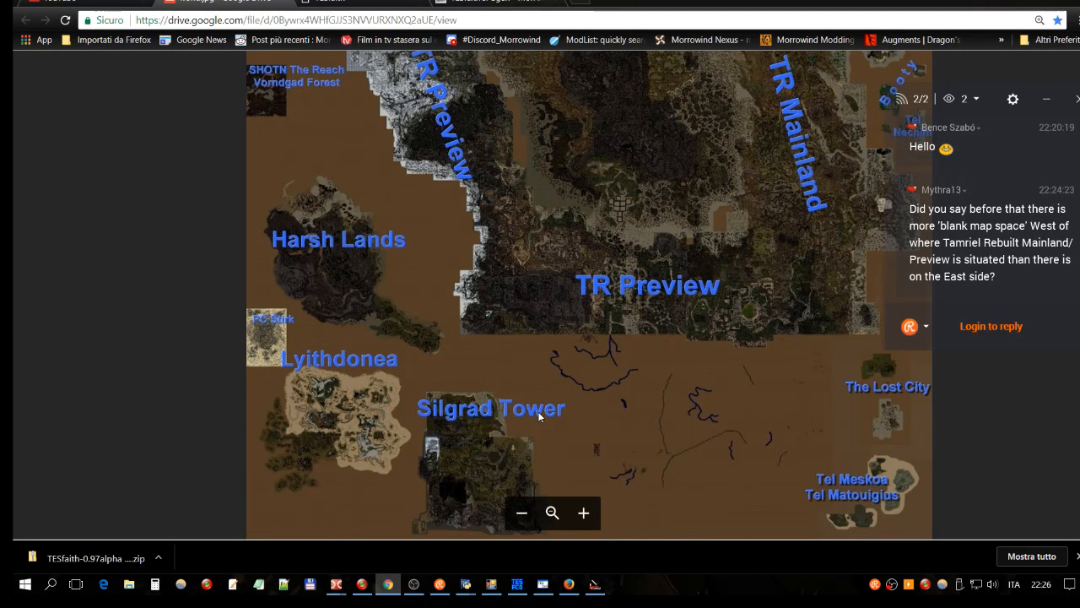
scroll(541, 449, "up", 1)
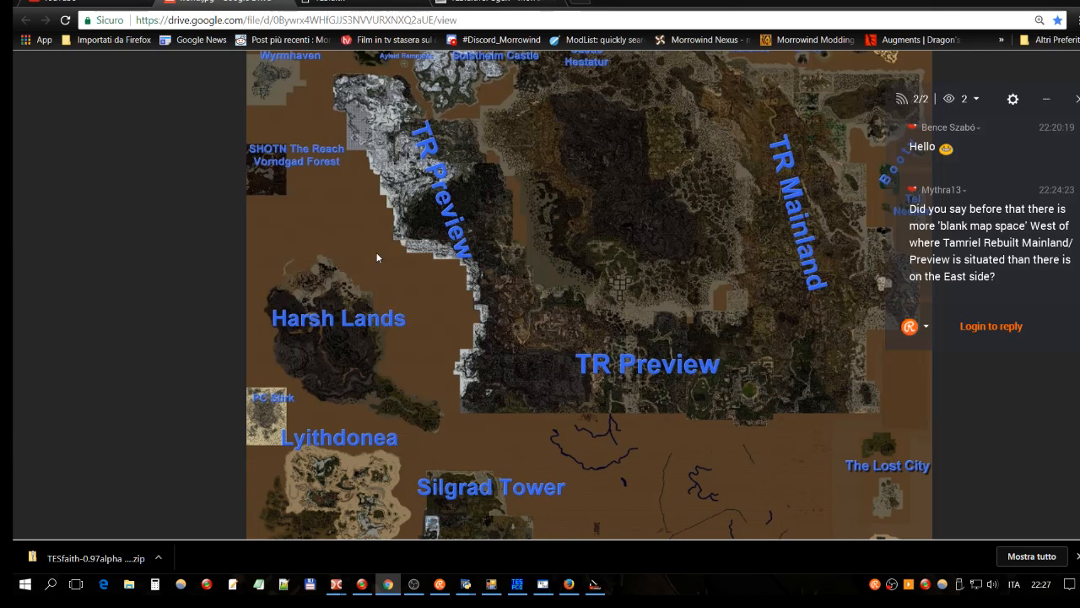
Step: Scroll the cell map tool to view TFOUT.ESP's cells marked green over the orange world grid
scroll(431, 381, "down", 2)
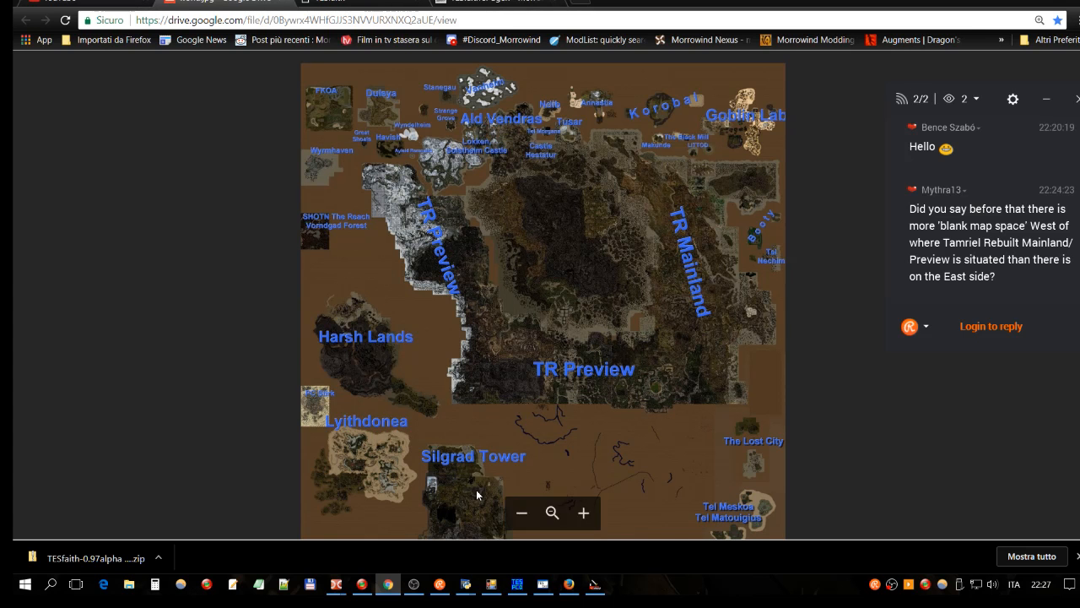
scroll(490, 473, "down", 2)
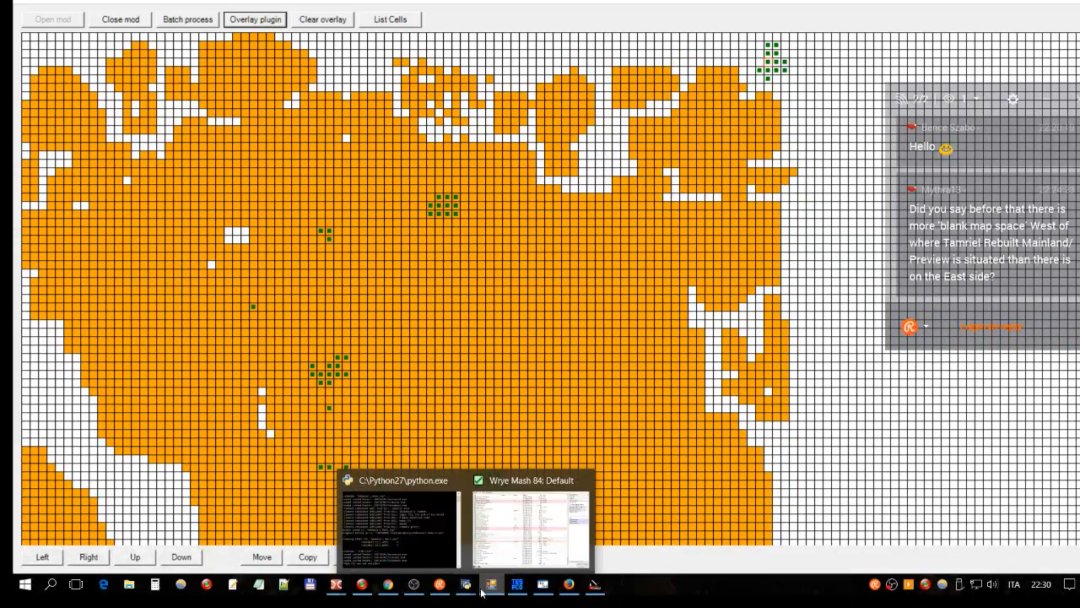
mouse_move(491, 584)
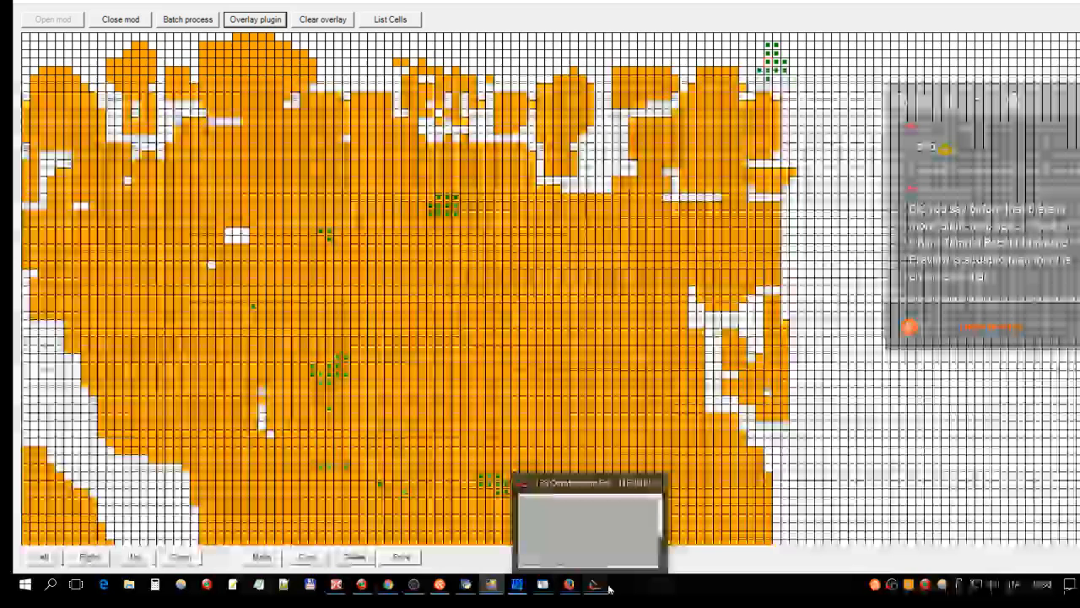
Step: In the Construction Set, view Sheogorad Region cells 49,42 and 48,40 from above, and move the render window left
left_click(607, 587)
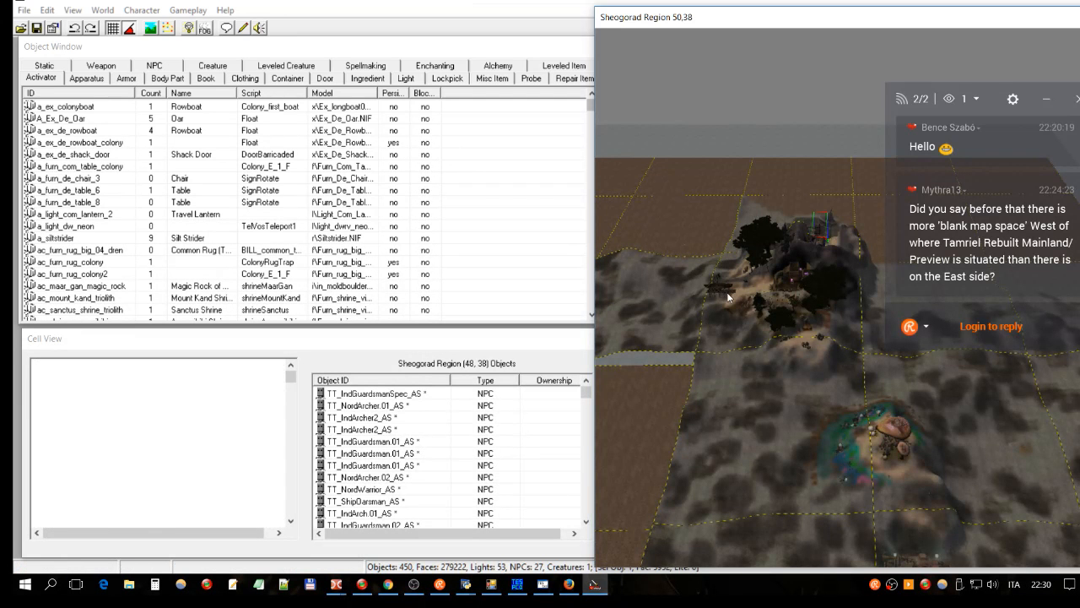
scroll(805, 288, "down", 2)
middle_click_drag(806, 289, 719, 357, "shift")
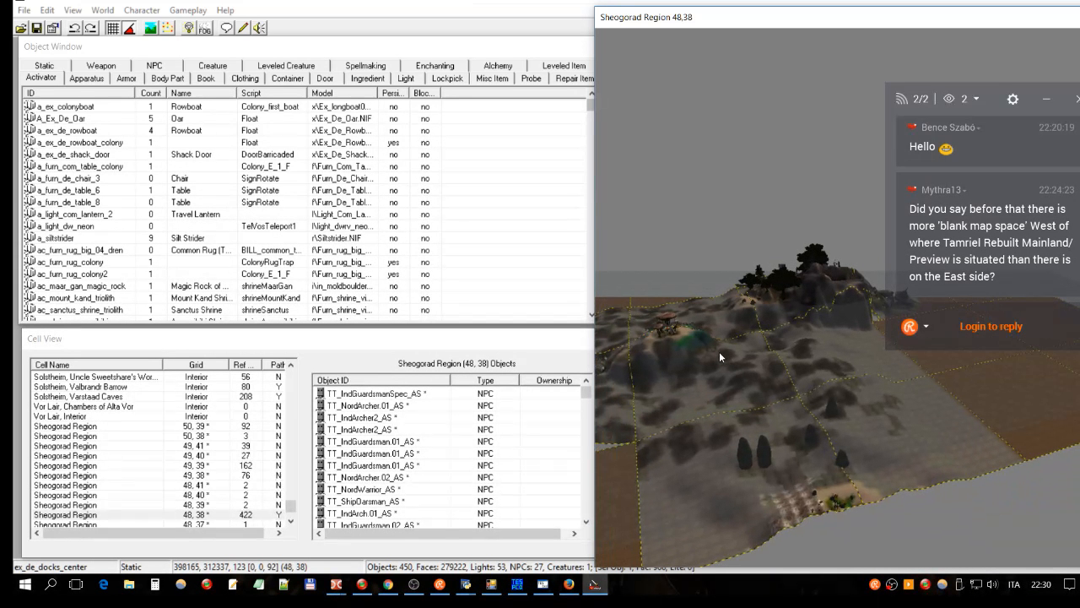
left_click(834, 510)
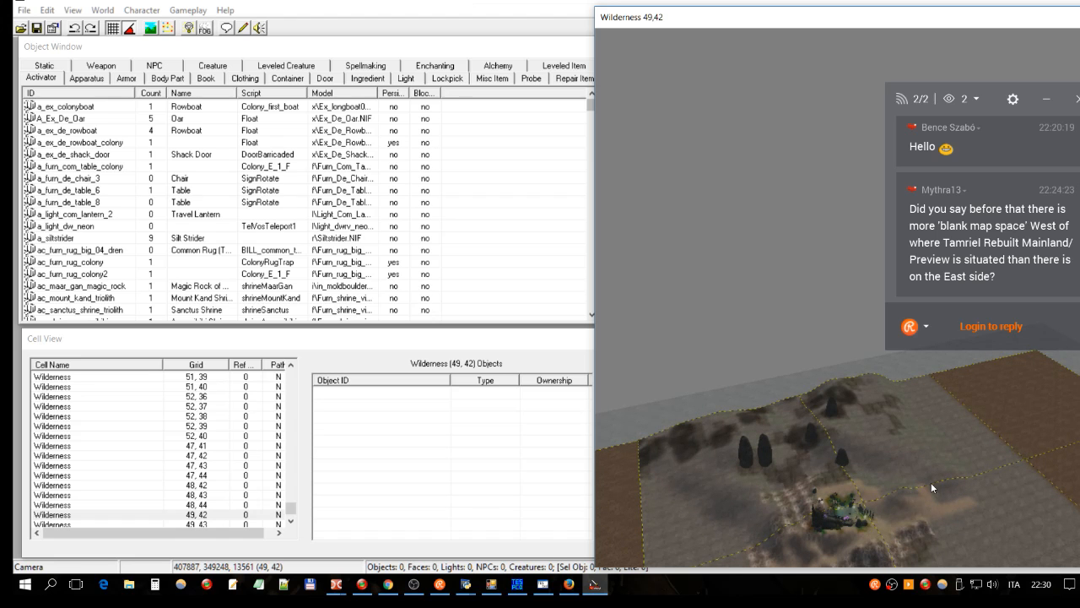
left_click(844, 460)
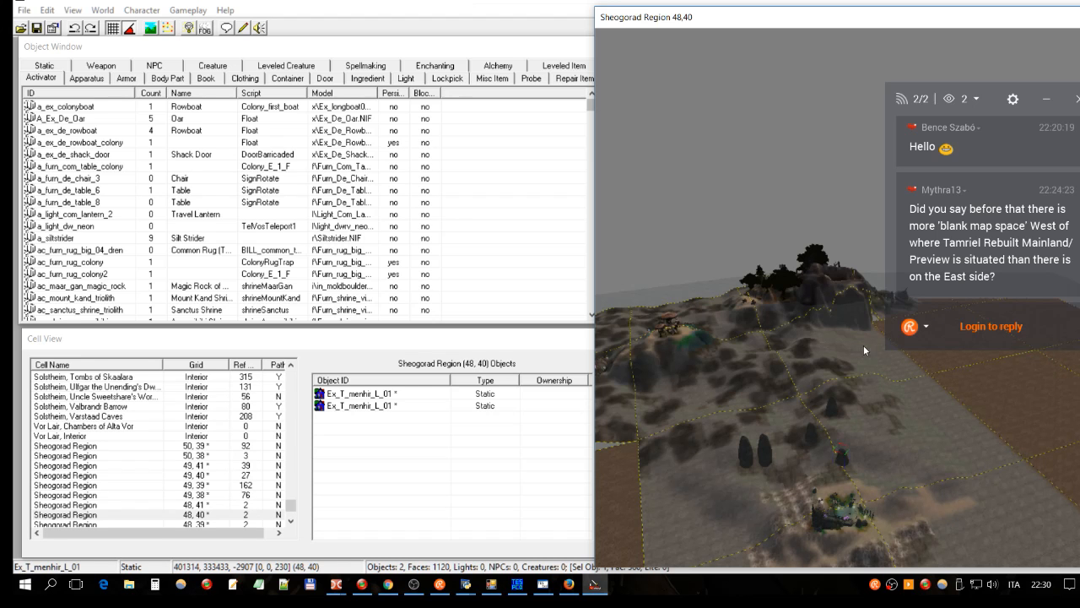
left_click_drag(718, 20, 485, 0)
Step: Inspect the island terrain around the ex_dwrv_observ00 object from top-down and tilted angles
key("t")
scroll(675, 232, "down", 3)
middle_click_drag(675, 232, 597, 130, "shift")
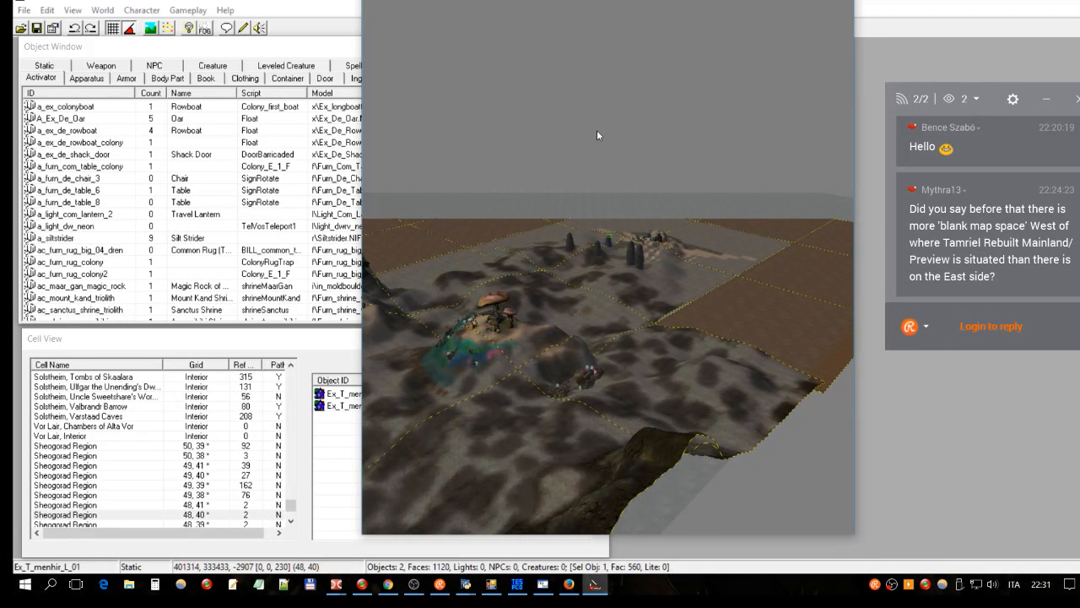
left_click(595, 387)
scroll(683, 297, "down", 4)
middle_click_drag(683, 297, 711, 286, "shift")
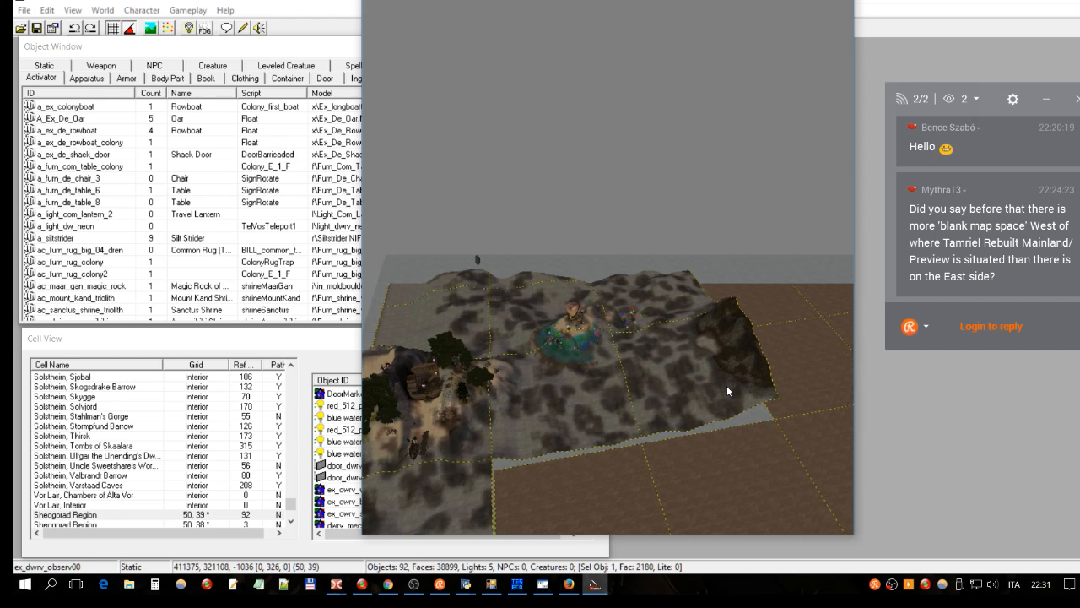
scroll(726, 385, "up", 2)
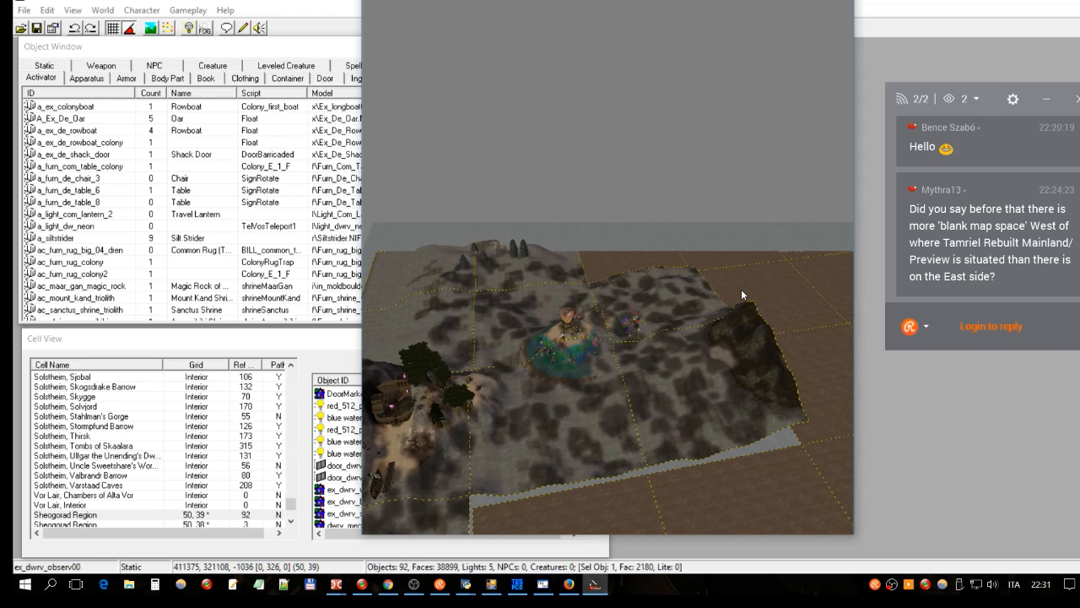
middle_click_drag(741, 291, 708, 270, "shift")
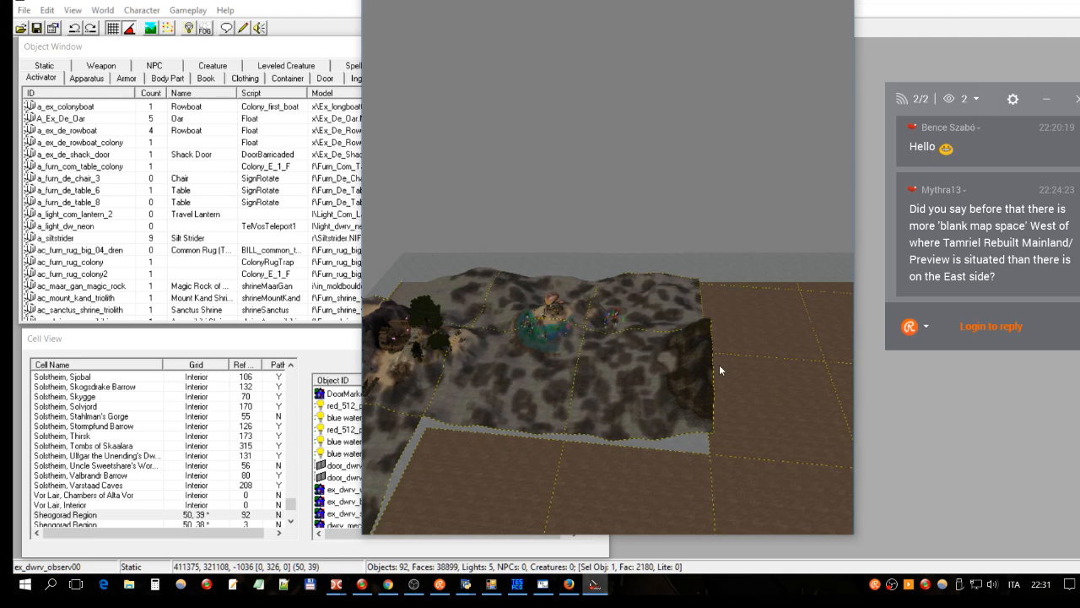
middle_click_drag(696, 333, 708, 301, "shift")
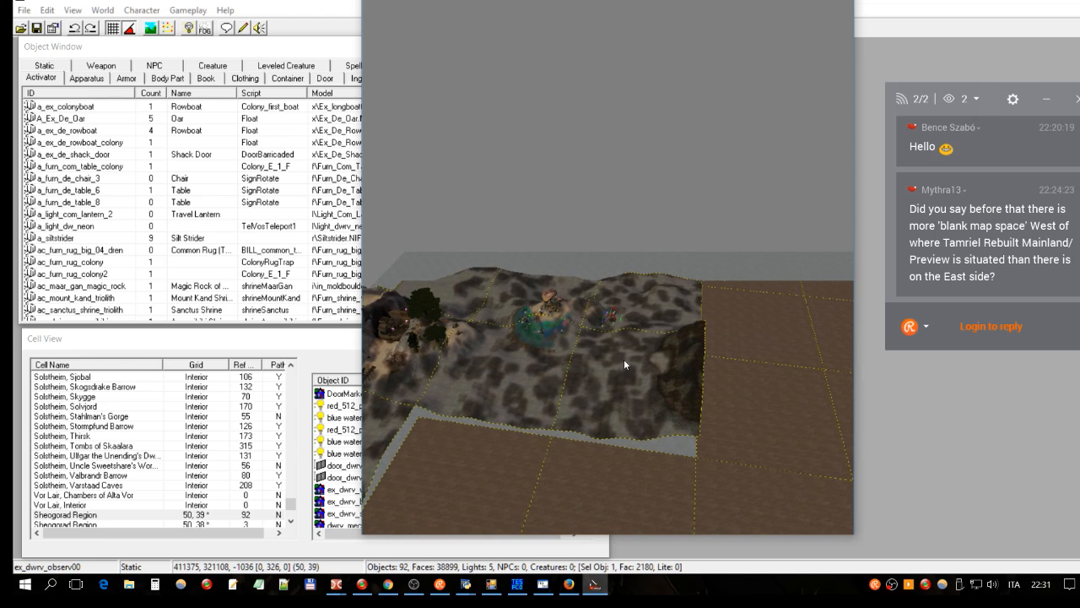
middle_click_drag(611, 363, 689, 413, "shift")
left_click(710, 393)
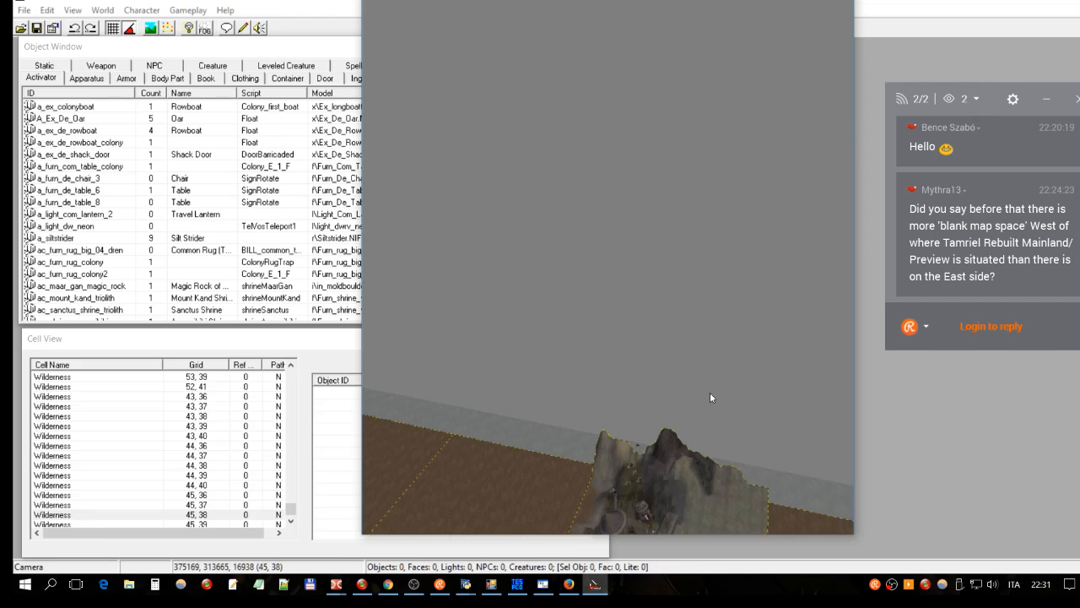
Step: Open and close the ex_dwrv_ruin_tower00 reference's properties, then view the cells around 44,38
left_click(615, 521)
double_click(614, 521)
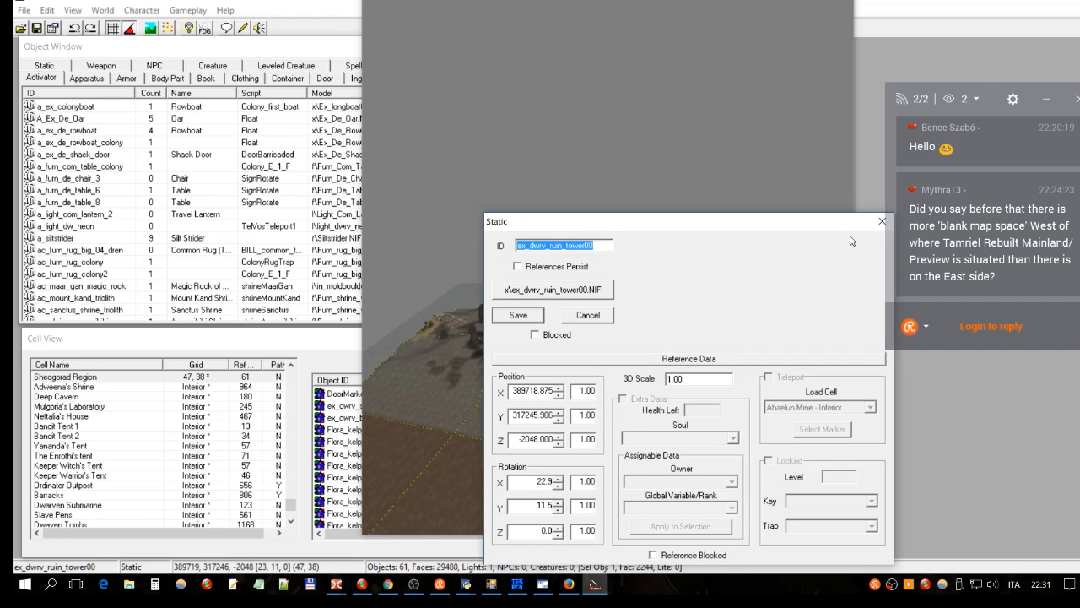
left_click(886, 221)
middle_click_drag(648, 334, 648, 396, "shift")
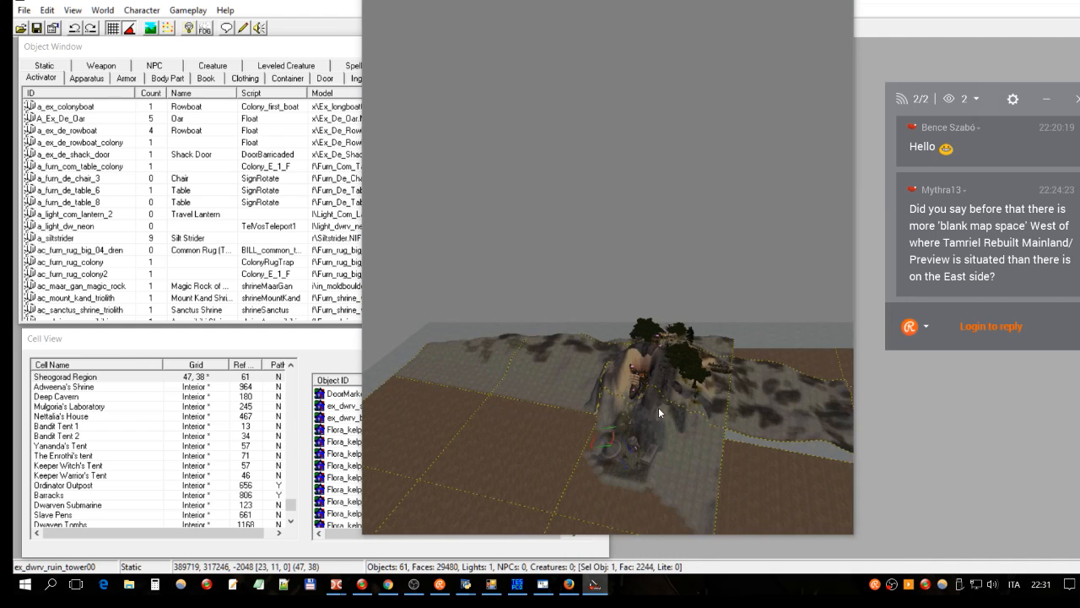
left_click(632, 445)
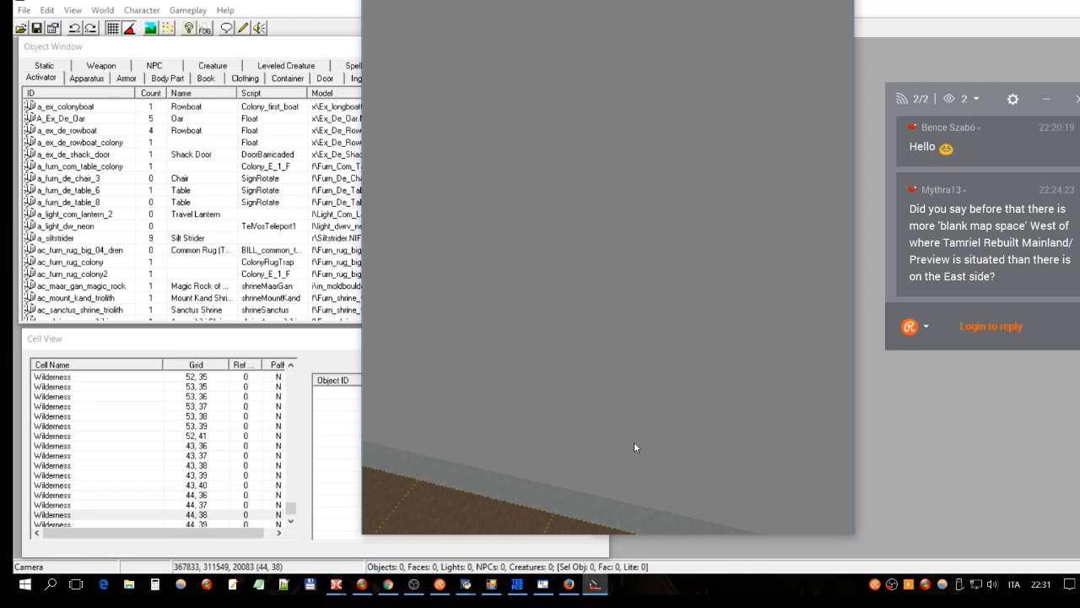
Step: Zoom out over the terrain and switch back to the cell map tool
scroll(626, 413, "down", 2)
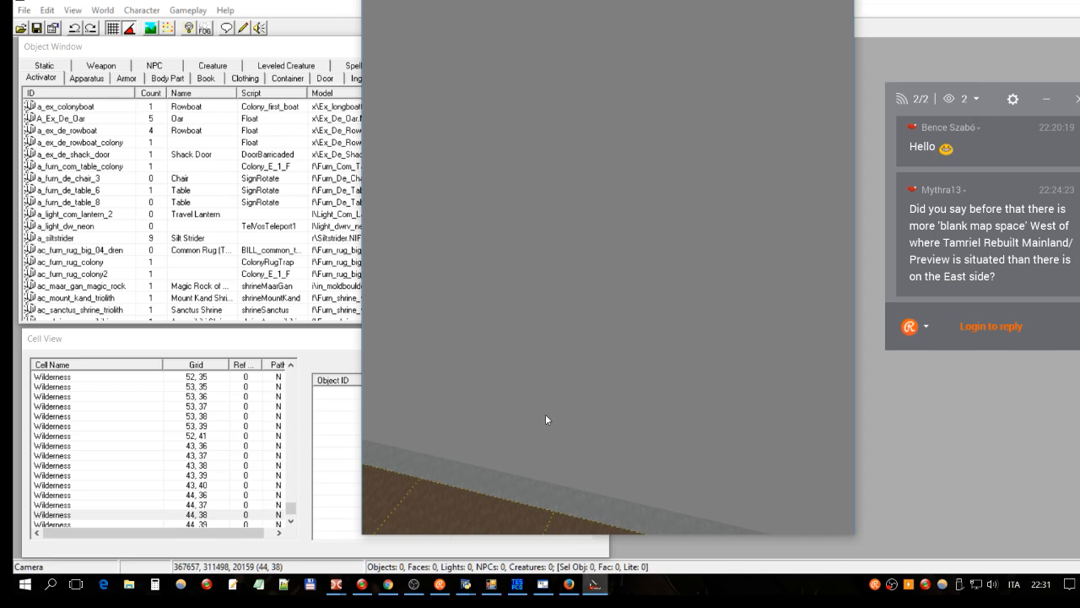
scroll(549, 438, "down", 3)
scroll(564, 420, "down", 2)
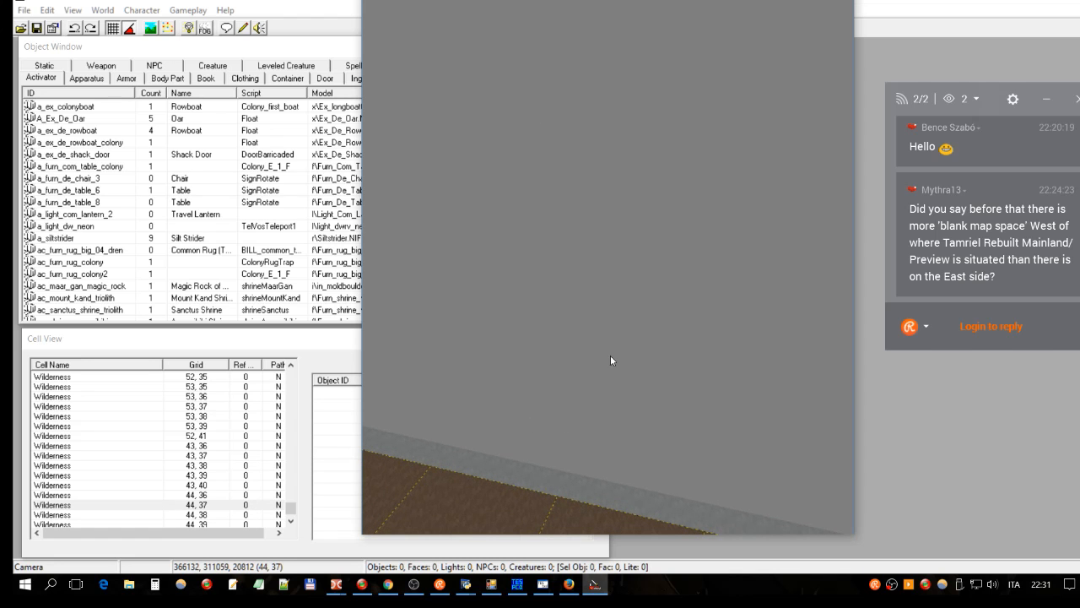
scroll(504, 436, "down", 3)
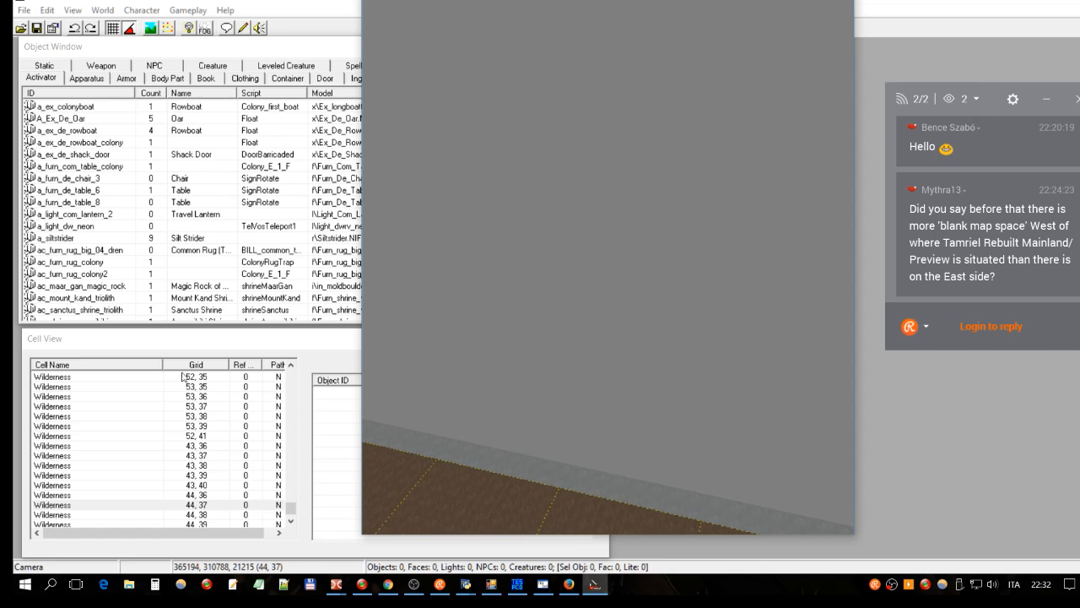
left_click(491, 584)
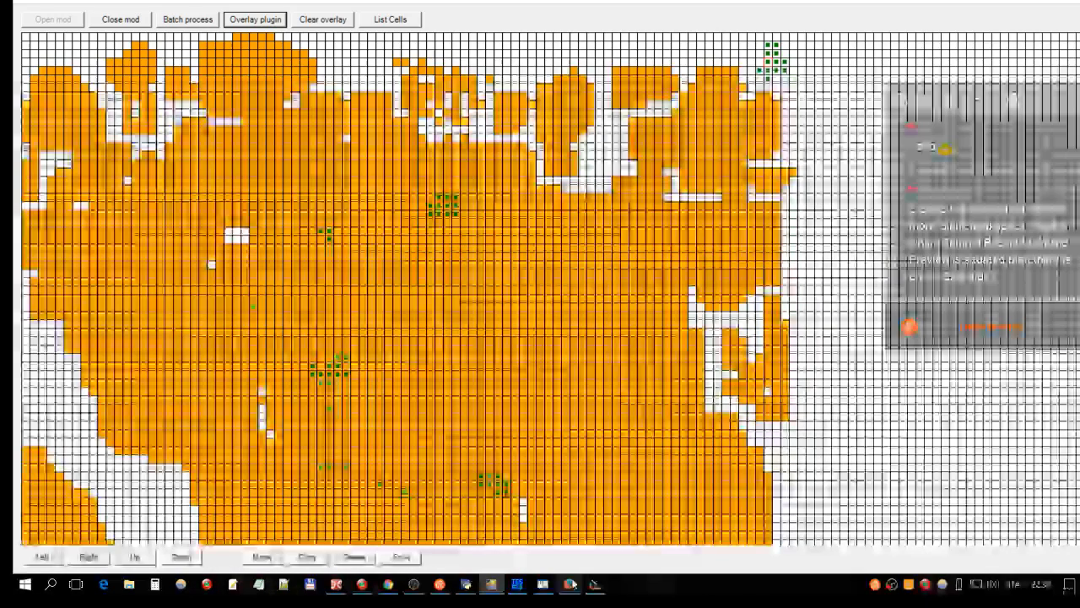
Step: Jump the Construction Set view to Sheogorad Region cell 48, 38 with World > Go To Cell
left_click(571, 583)
left_click(99, 9)
left_click(127, 70)
double_click(84, 48)
type("48, 38")
key("Return")
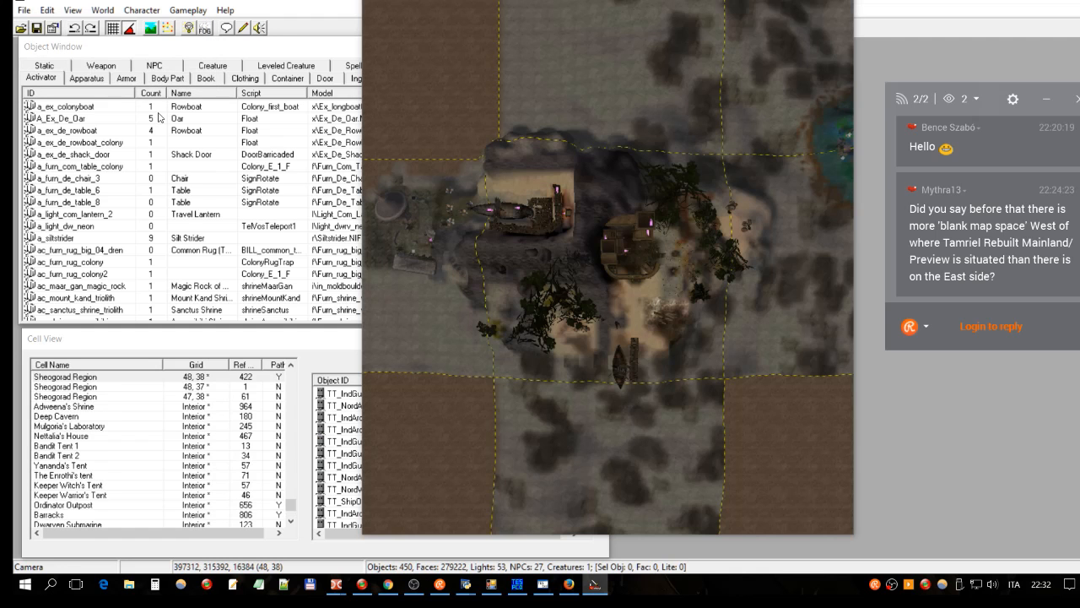
Step: Select the guardsman, then orbit and zoom around the island in cell 48,38
left_click(626, 255)
middle_click_drag(647, 270, 724, 320, "shift")
scroll(637, 245, "down", 3)
middle_click_drag(643, 291, 674, 314, "shift")
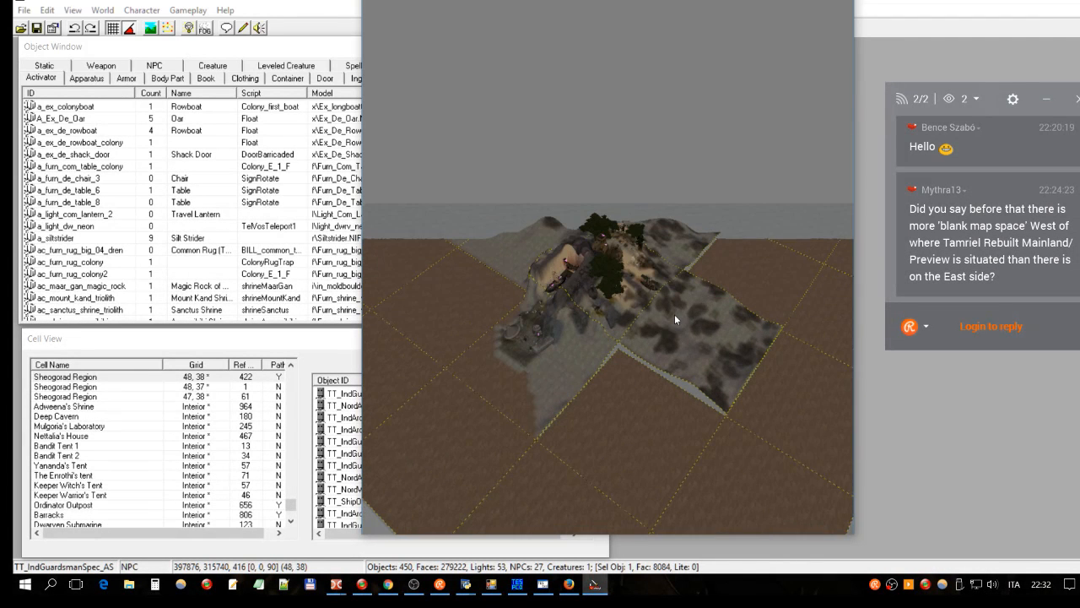
middle_click_drag(632, 349, 616, 331, "shift")
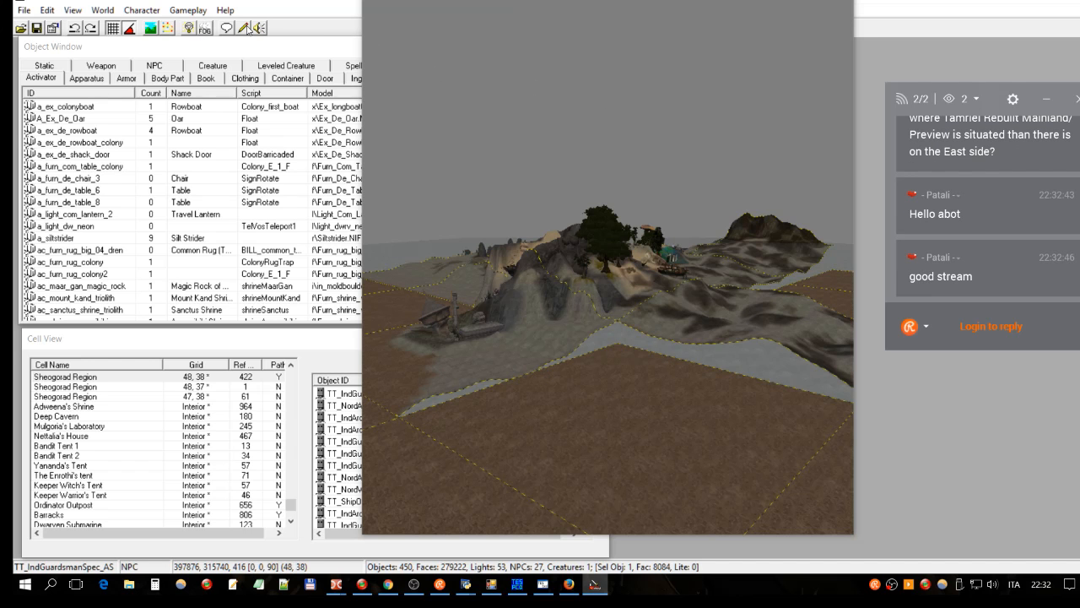
left_click(105, 11)
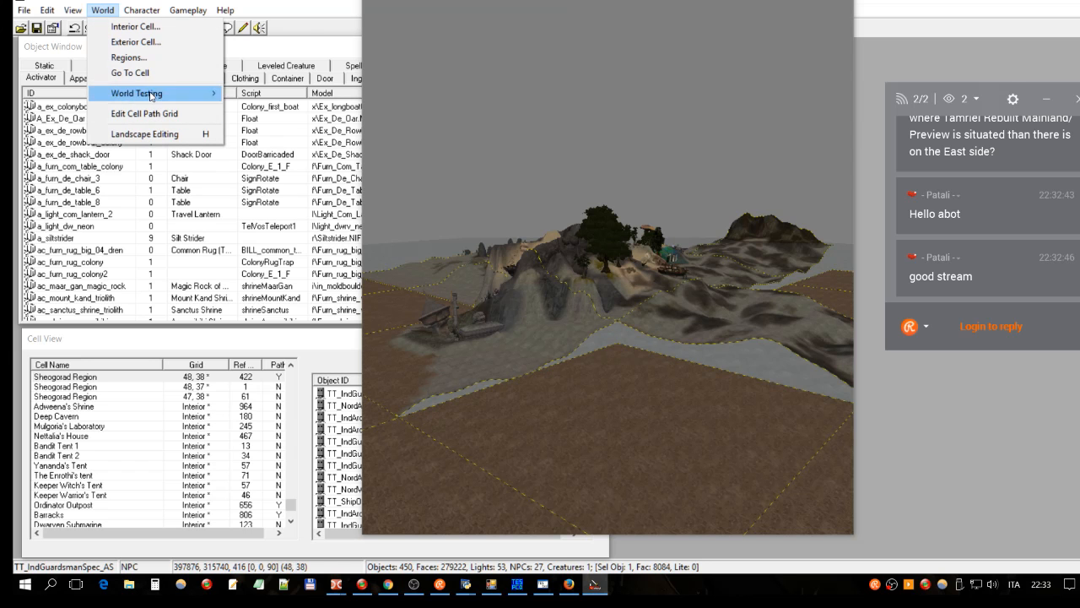
Step: Turn on landscape editing, rearrange its settings and the render window, and turn off vertex softening
left_click(160, 135)
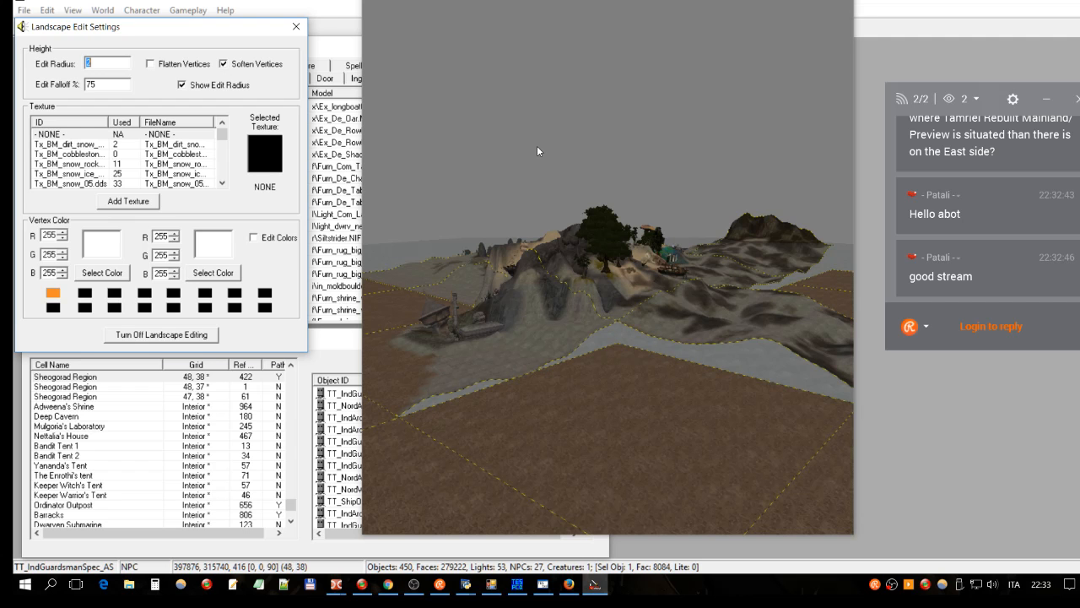
left_click(696, 15)
left_click_drag(651, 0, 647, 0)
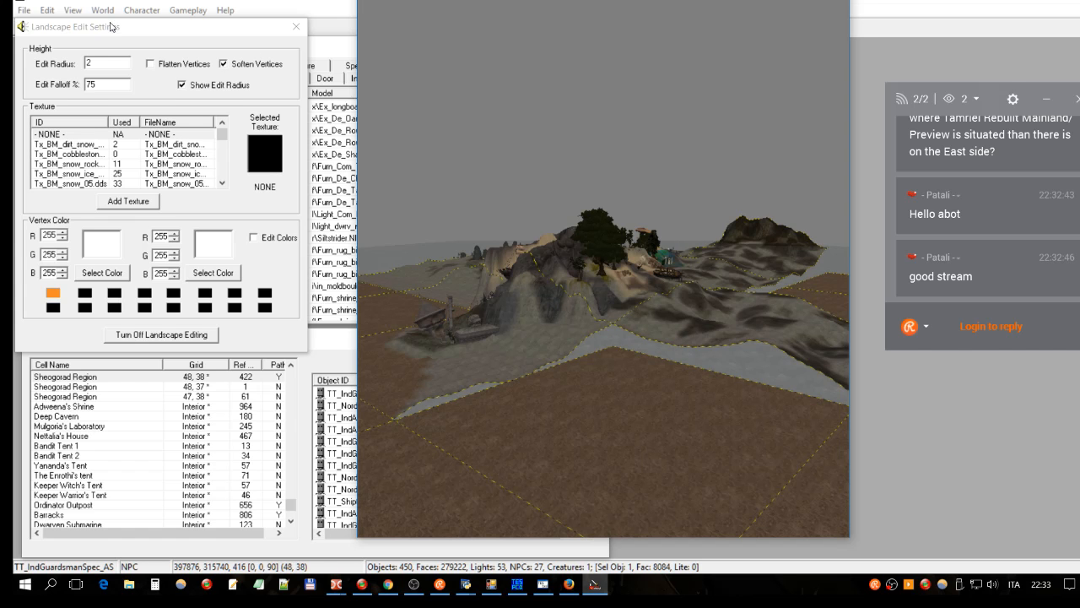
left_click_drag(167, 36, 210, 50)
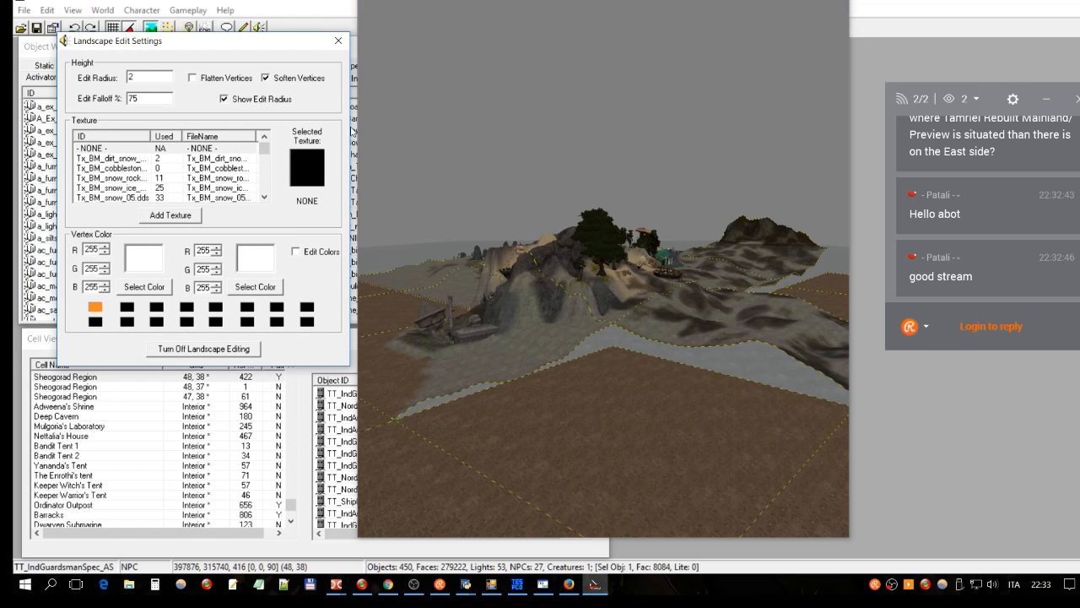
left_click(266, 77)
left_click(621, 3)
key("shift")
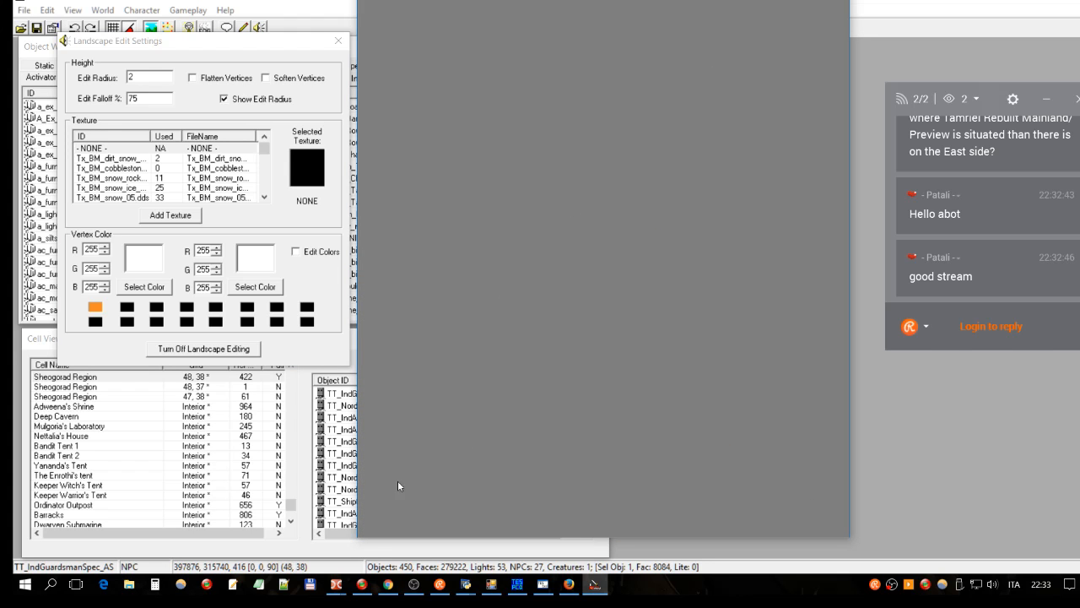
Step: Jump the view to the TT_IndGuardsman.01_AS guard and zoom out over the Sheogorad Region landscape
left_click(337, 465)
double_click(396, 454)
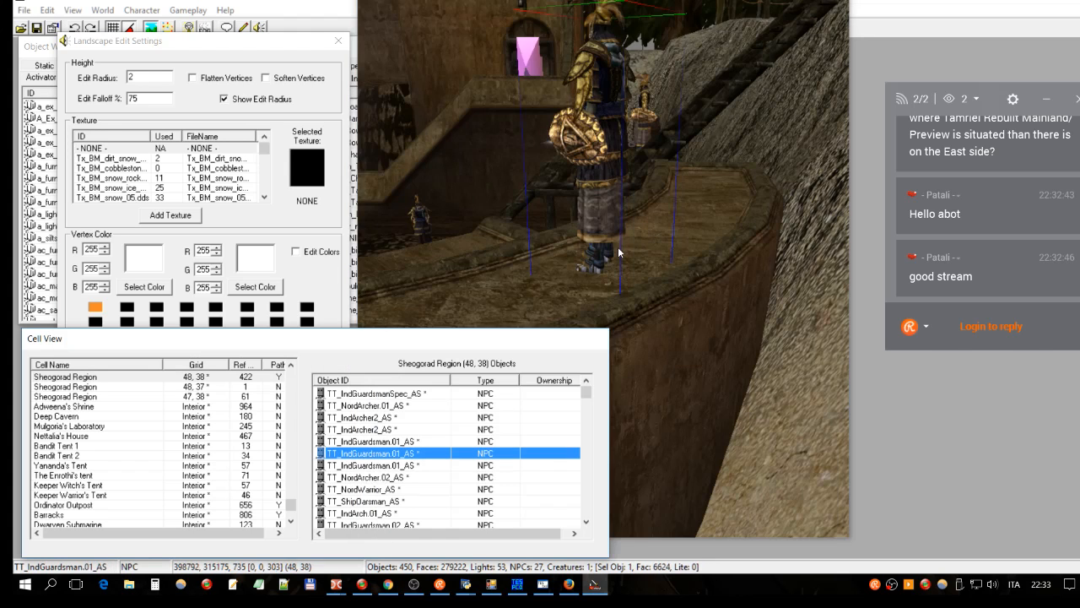
left_click(720, 85)
scroll(720, 84, "down", 10)
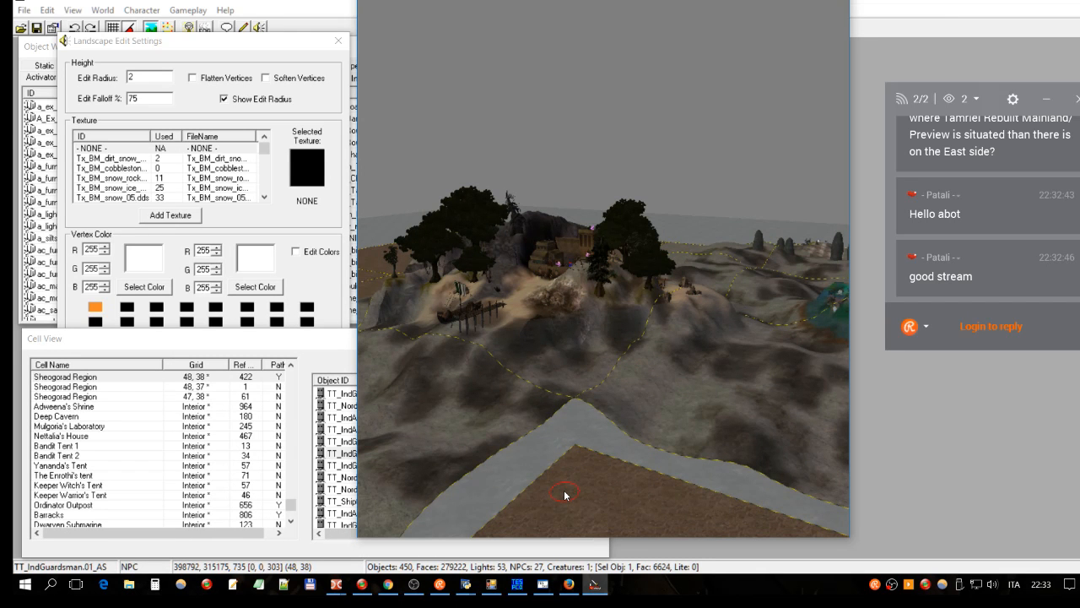
Step: Set the landscape edit radius to 10, reshape the terrain, and save the plugin
double_click(158, 74)
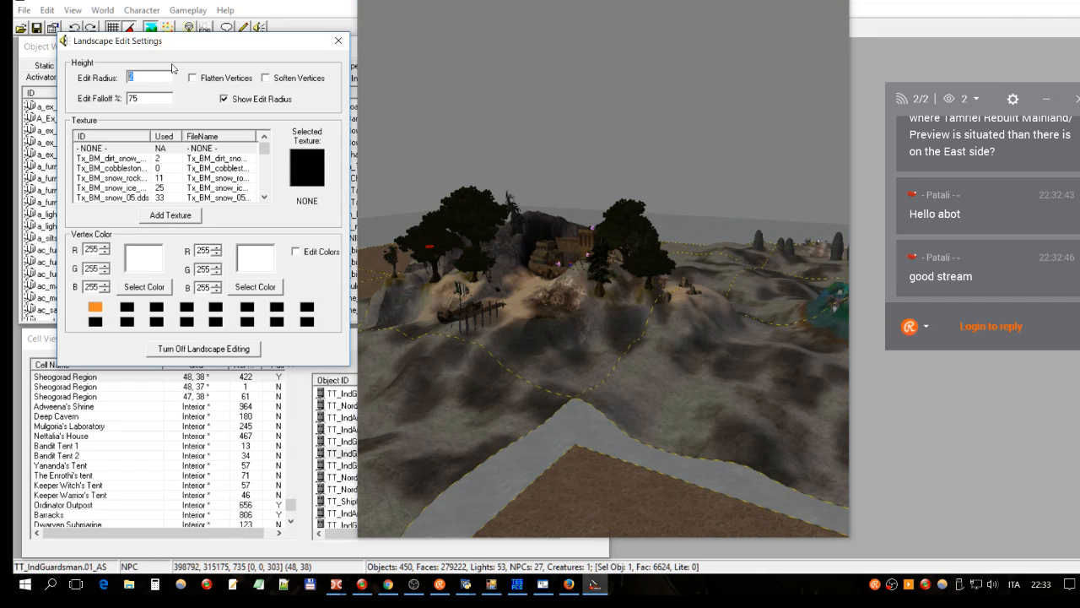
type("10")
left_click_drag(587, 475, 724, 517)
scroll(724, 517, "down", 3)
middle_click_drag(724, 462, 651, 359, "shift")
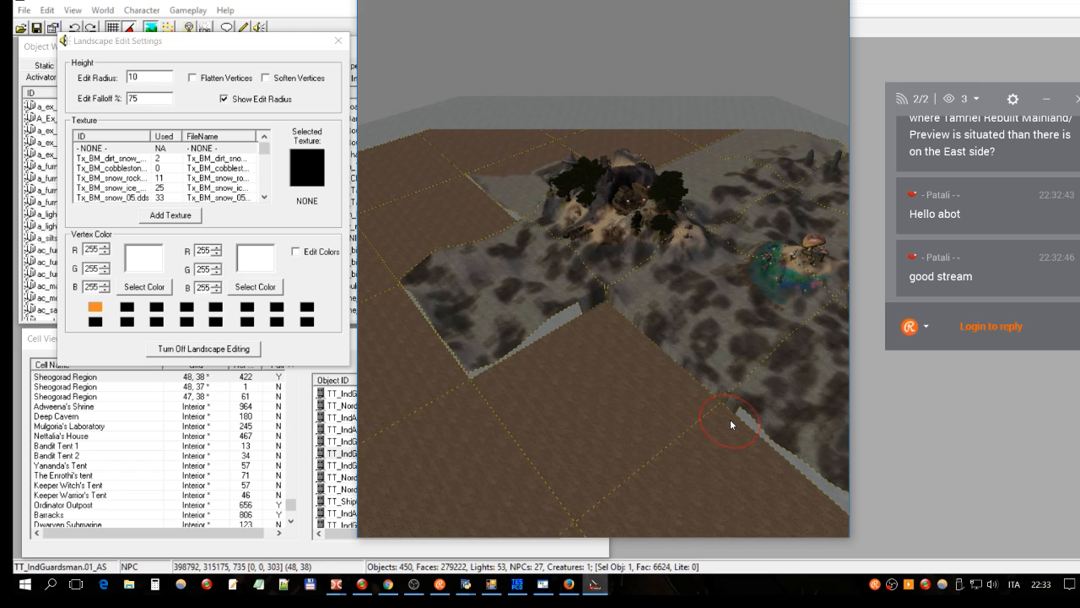
middle_click_drag(720, 426, 720, 446, "shift")
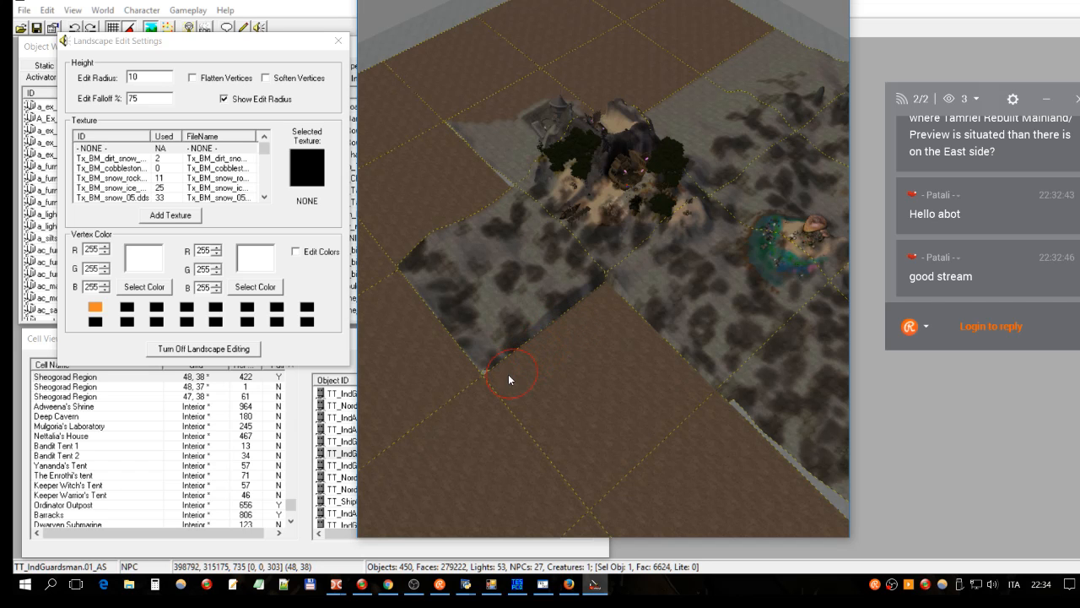
middle_click_drag(583, 375, 499, 420, "shift")
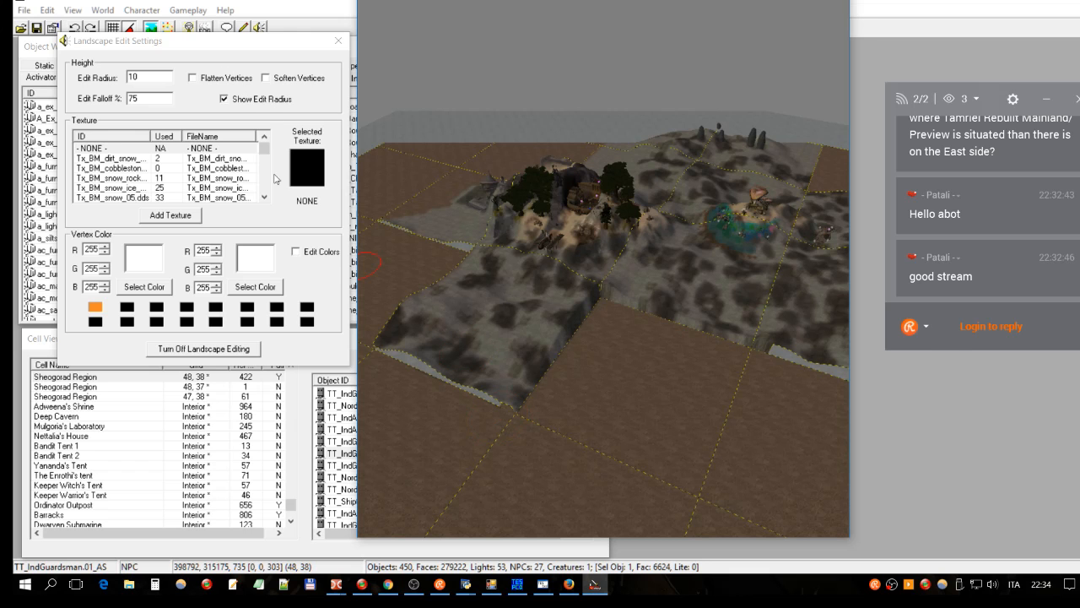
left_click(338, 42)
left_click(38, 28)
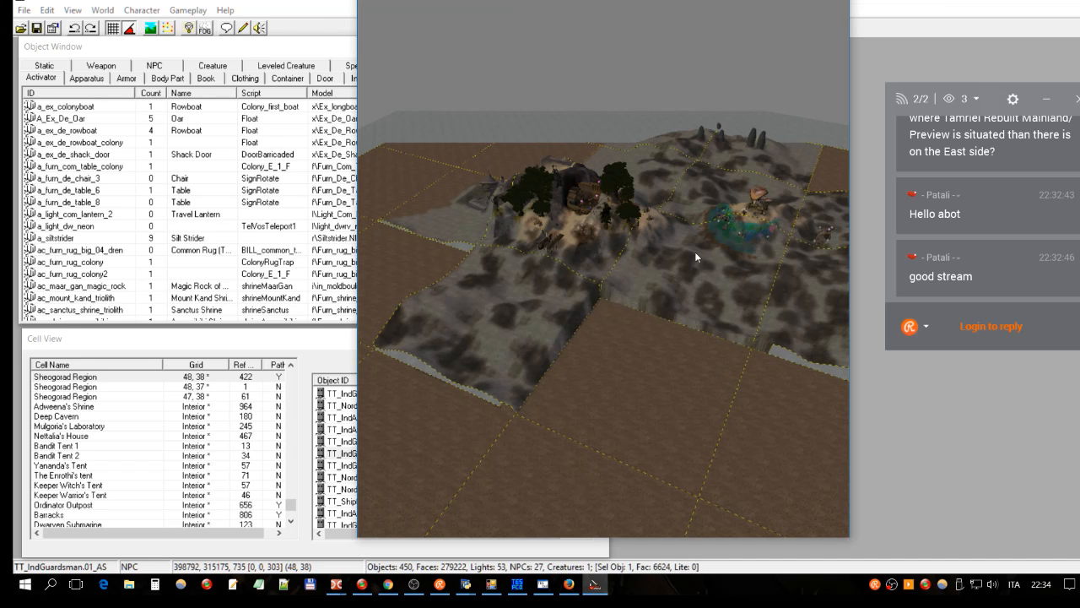
Step: Turn landscape editing back on and close the gap along the terrain seam
key("h")
left_click(713, 372)
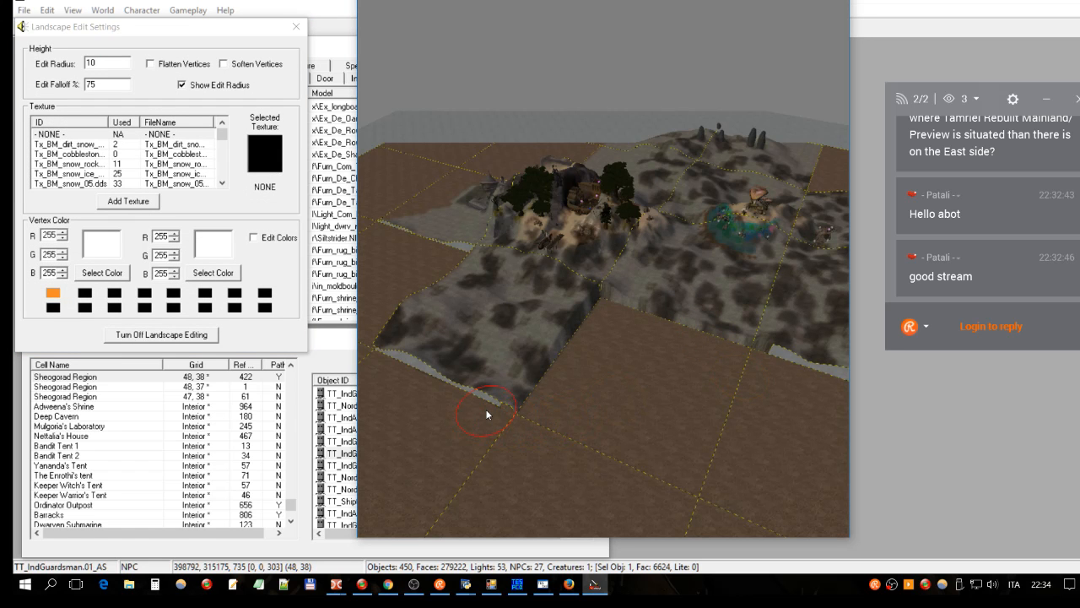
middle_click_drag(488, 412, 490, 415)
scroll(488, 413, "up", 5)
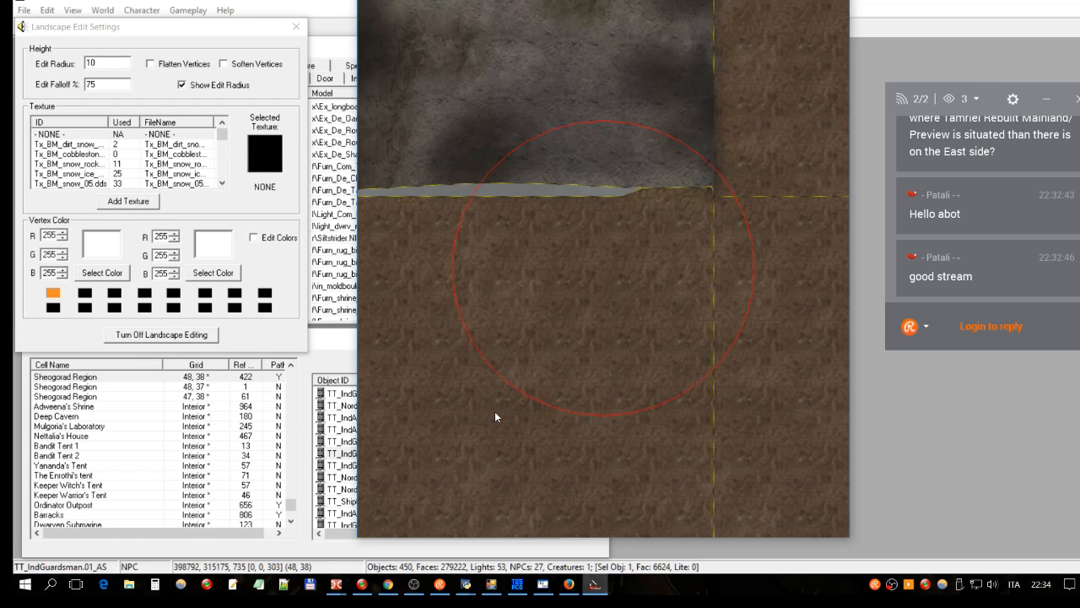
left_click_drag(548, 397, 440, 242)
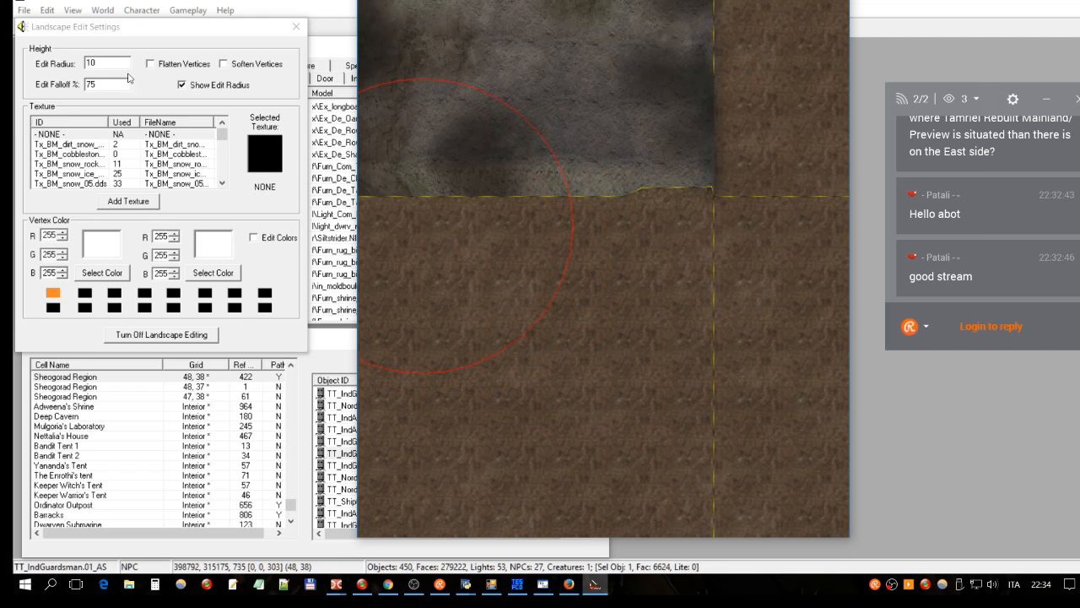
scroll(654, 119, "down", 5)
middle_click_drag(670, 244, 727, 82, "shift")
Step: With Flatten Vertices on, flatten the snow tile's corner, edges and sloping lower edge
left_click(189, 65)
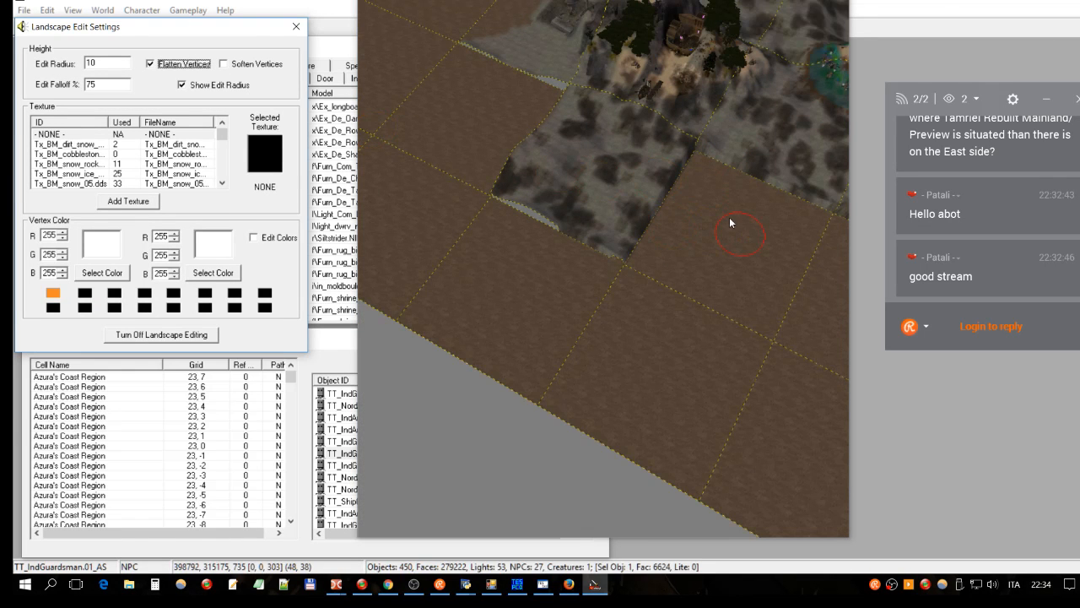
left_click(704, 171)
mouse_move(710, 204)
left_mouse_down()
mouse_move(687, 188)
mouse_move(666, 203)
mouse_move(645, 249)
mouse_move(562, 231)
mouse_move(522, 206)
mouse_move(497, 171)
mouse_move(525, 120)
mouse_move(597, 196)
left_mouse_up()
middle_click_drag(687, 181, 697, 180, "shift")
mouse_move(705, 206)
left_mouse_down()
mouse_move(642, 242)
mouse_move(581, 219)
mouse_move(532, 171)
left_mouse_up()
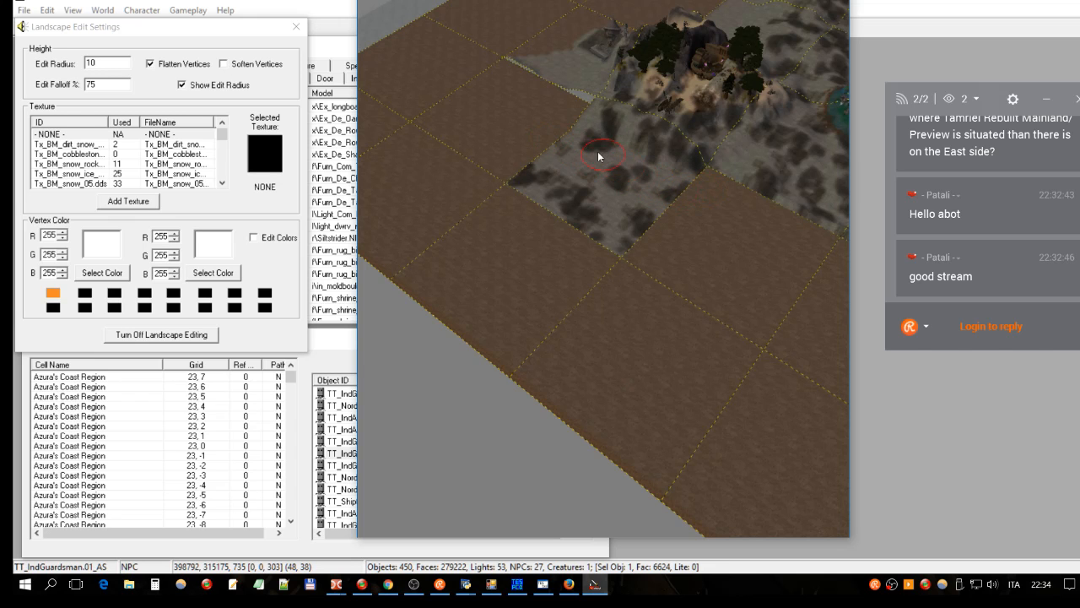
middle_click_drag(573, 210, 614, 239)
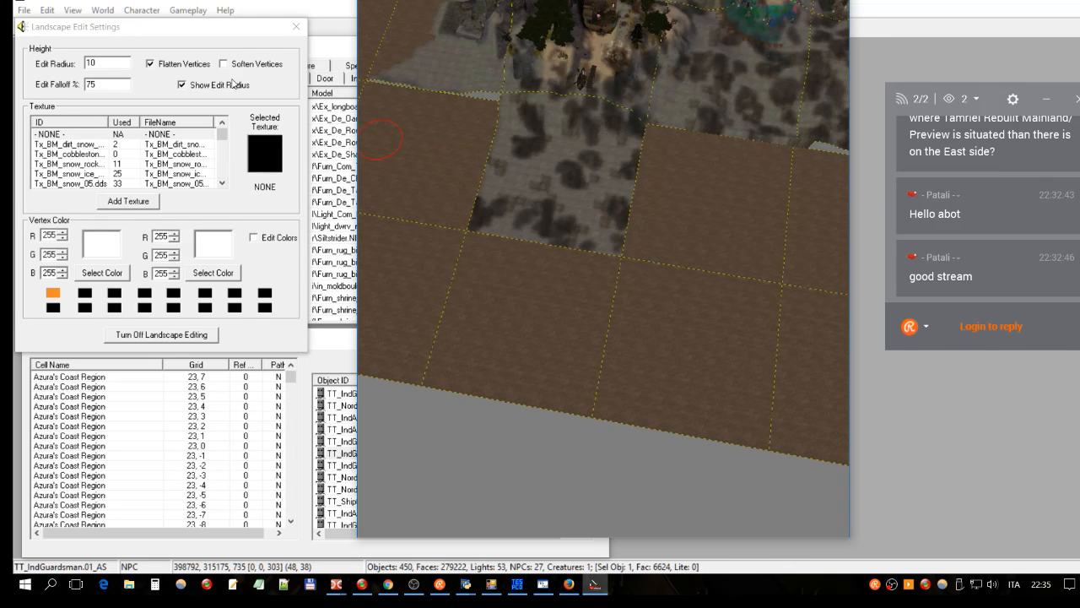
Step: Turn off Flatten Vertices and paint white vertex colour patches onto the grey snow tile
left_click(173, 65)
left_click(278, 239)
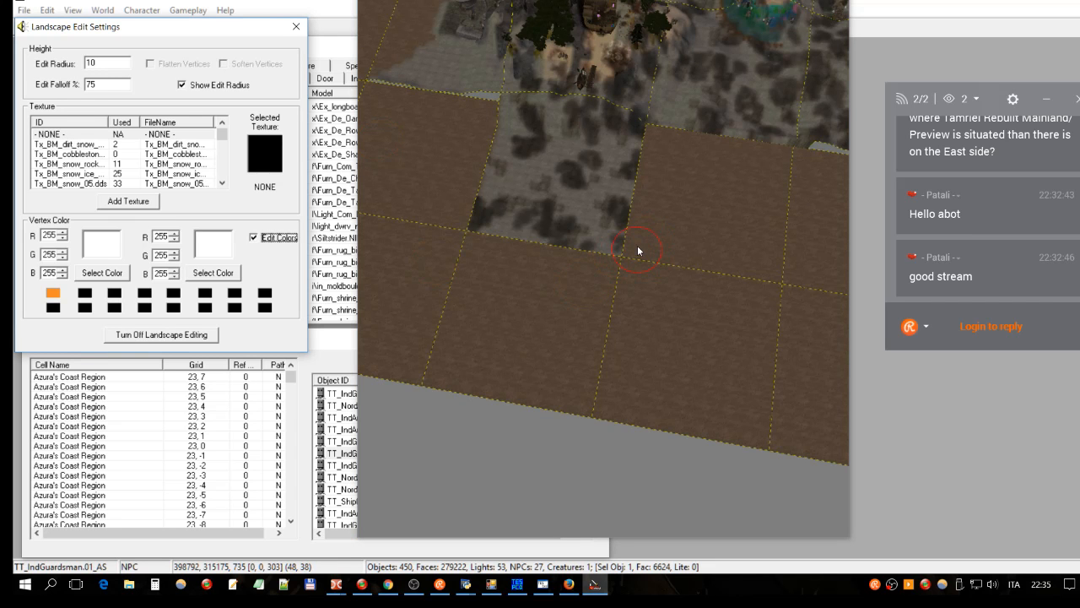
mouse_move(633, 243)
left_mouse_down()
mouse_move(466, 217)
mouse_move(603, 240)
mouse_move(530, 216)
mouse_move(548, 184)
mouse_move(614, 184)
left_mouse_up()
mouse_move(504, 167)
left_mouse_down()
mouse_move(638, 160)
mouse_move(470, 138)
mouse_move(621, 157)
left_mouse_up()
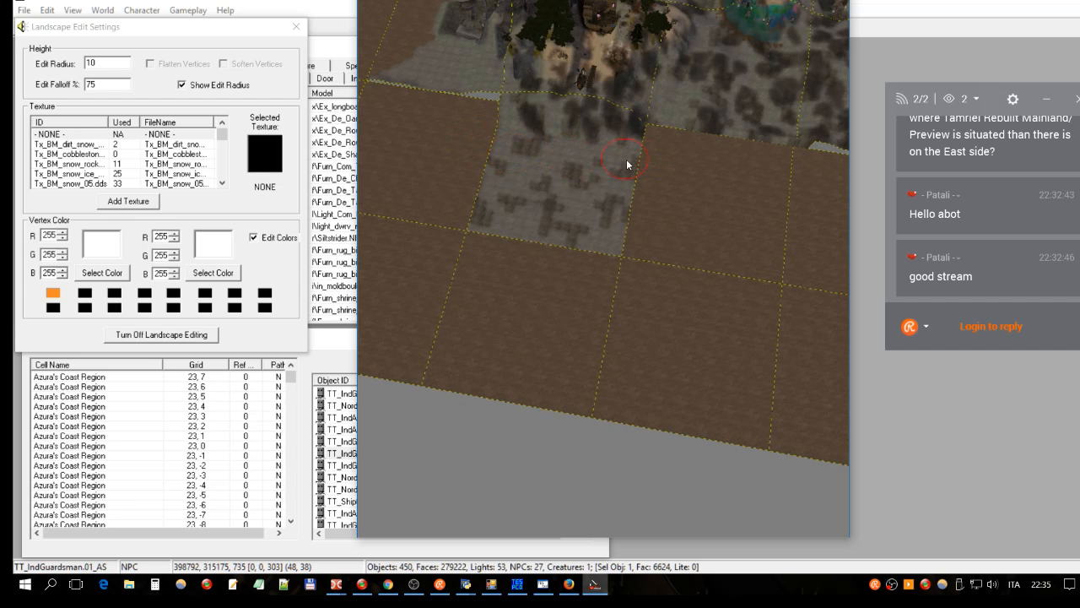
left_click(287, 240)
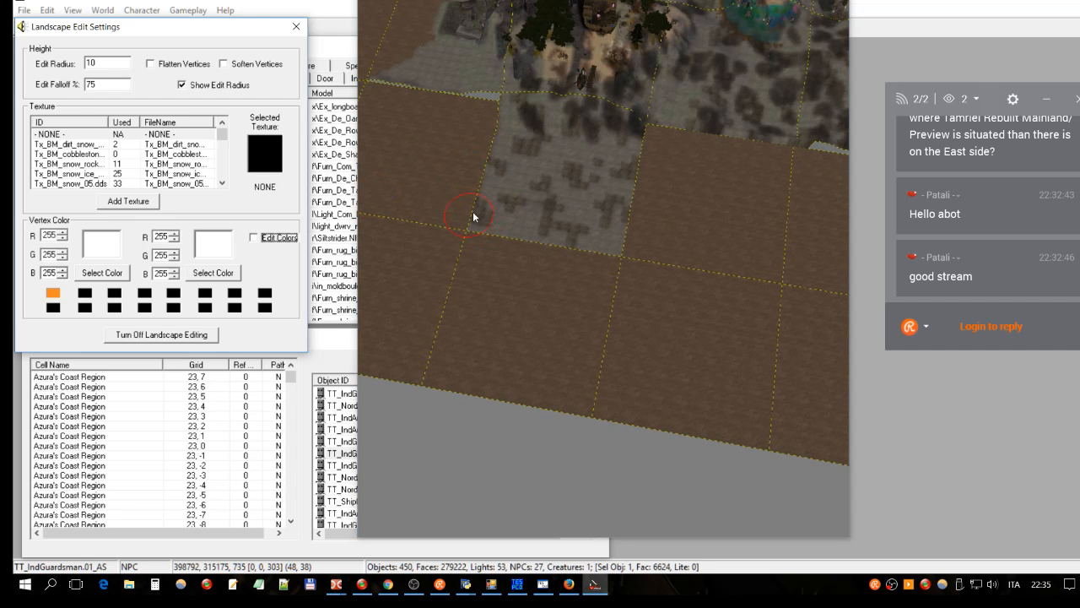
Step: Paint the NONE texture's brown ground along the tile's lower edge and inspect the result
left_click(173, 136)
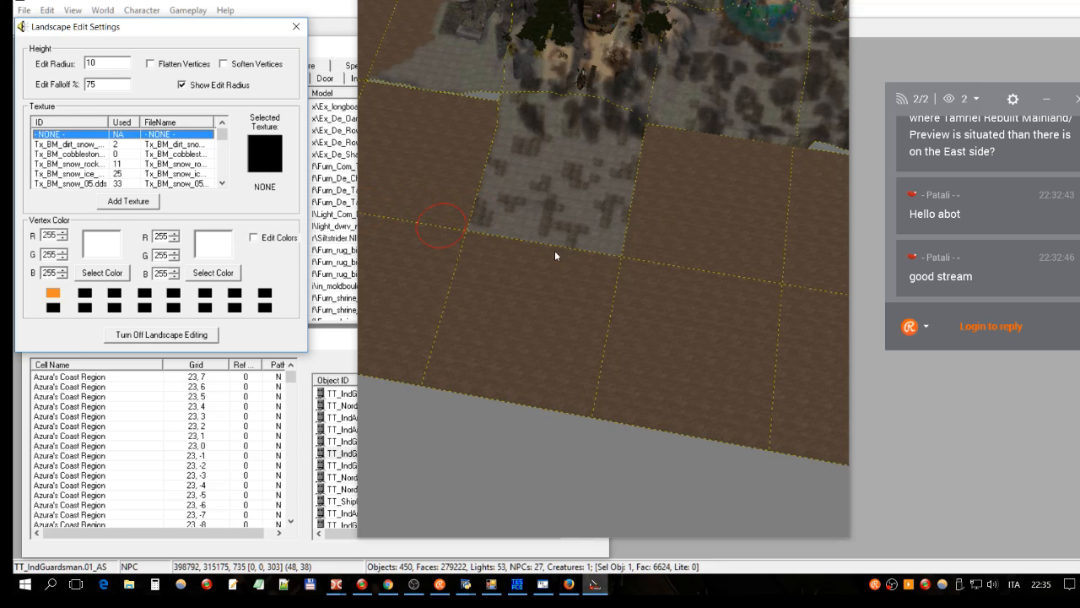
left_click_drag(642, 246, 620, 245)
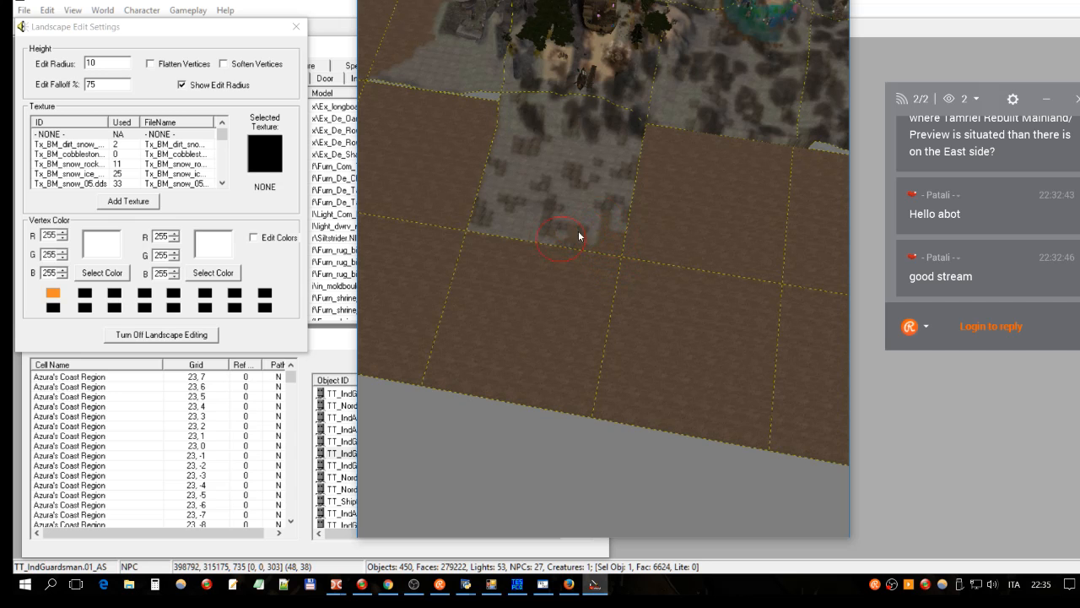
mouse_move(583, 246)
right_mouse_down()
mouse_move(491, 225)
mouse_move(529, 203)
mouse_move(586, 219)
right_mouse_up()
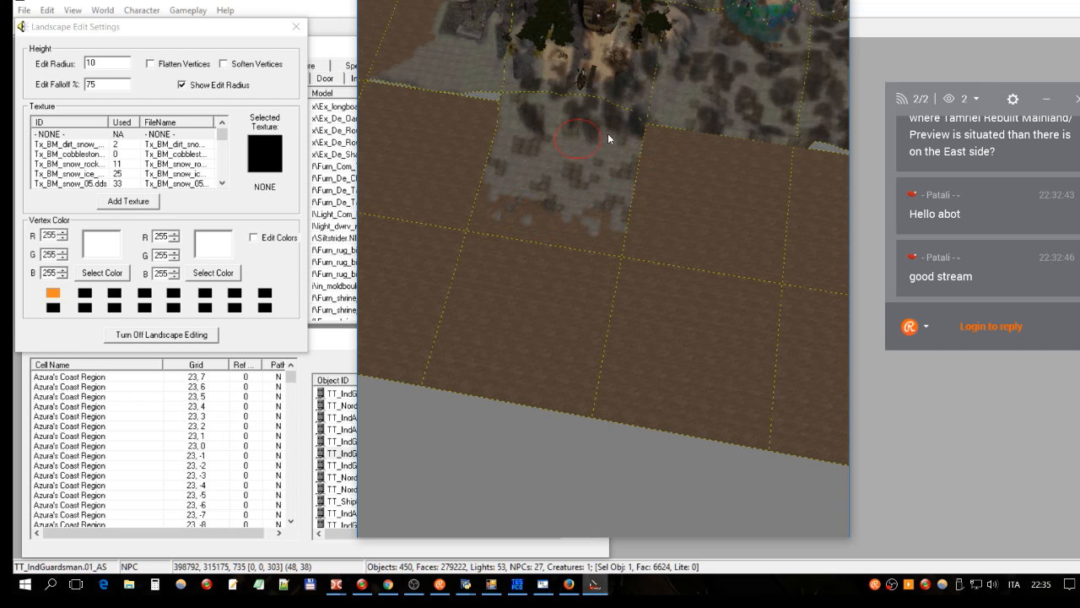
middle_click_drag(664, 127, 567, 63, "shift")
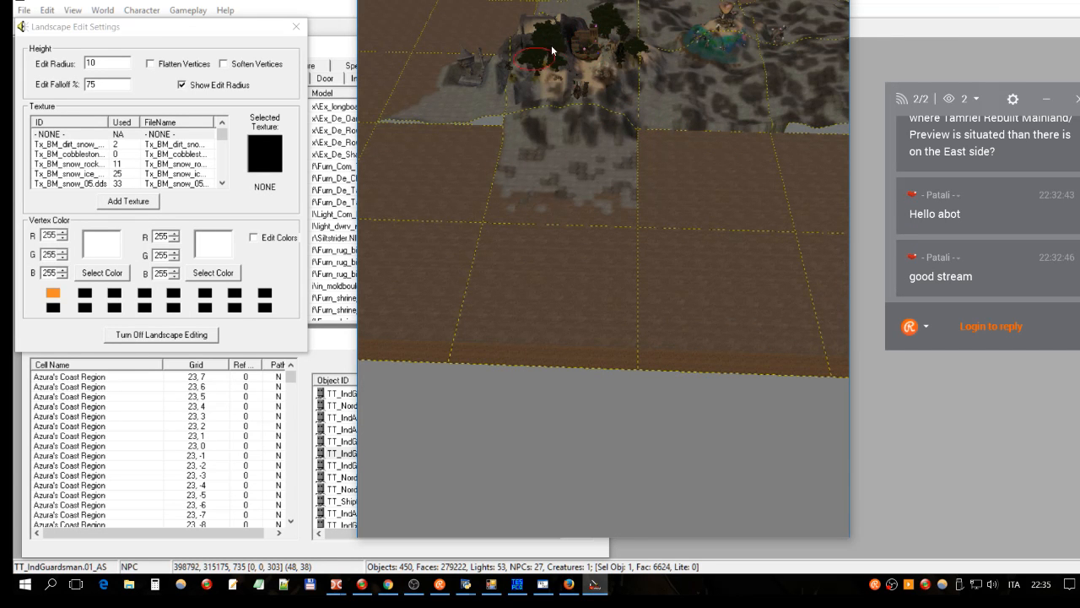
mouse_move(702, 162)
middle_mouse_down("shift")
mouse_move(570, 158)
mouse_move(782, 237)
mouse_move(782, 195)
middle_mouse_up("shift")
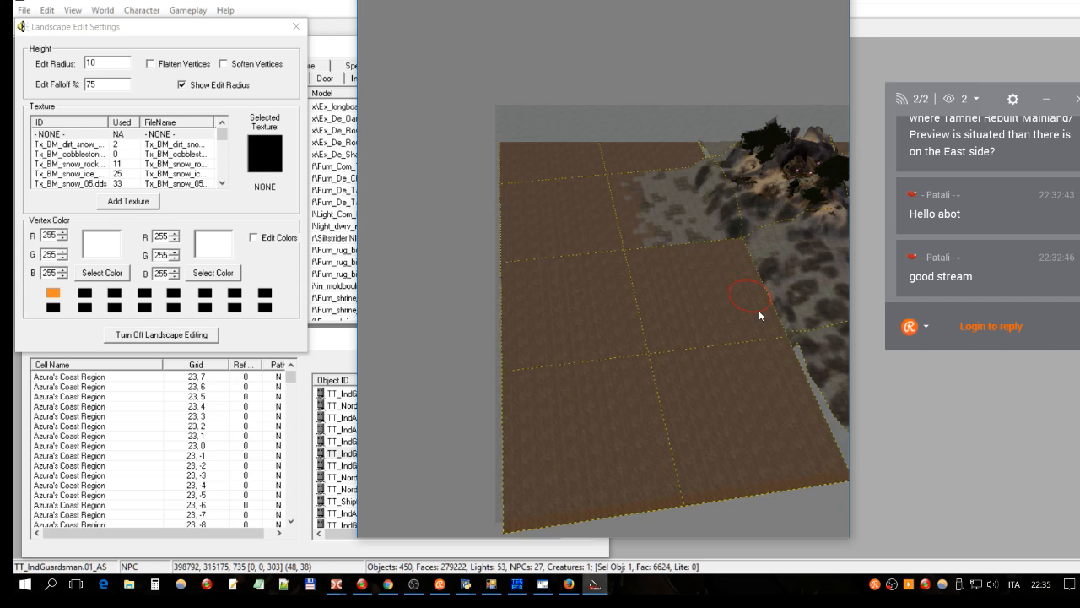
scroll(784, 341, "down", 2)
scroll(783, 342, "up", 2)
middle_click_drag(699, 239, 715, 217)
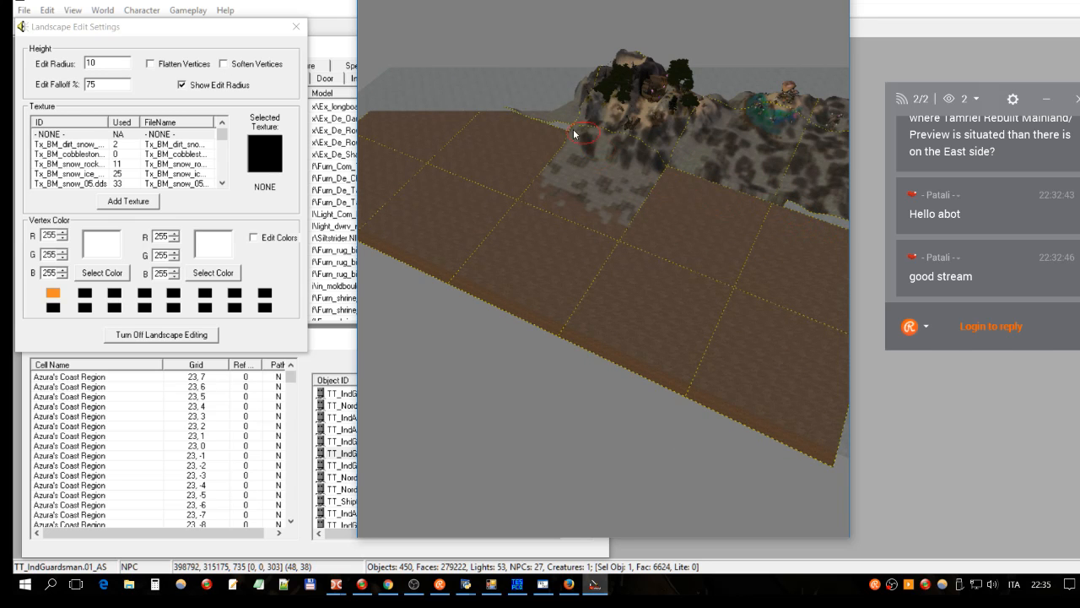
middle_click_drag(635, 175, 571, 179, "shift")
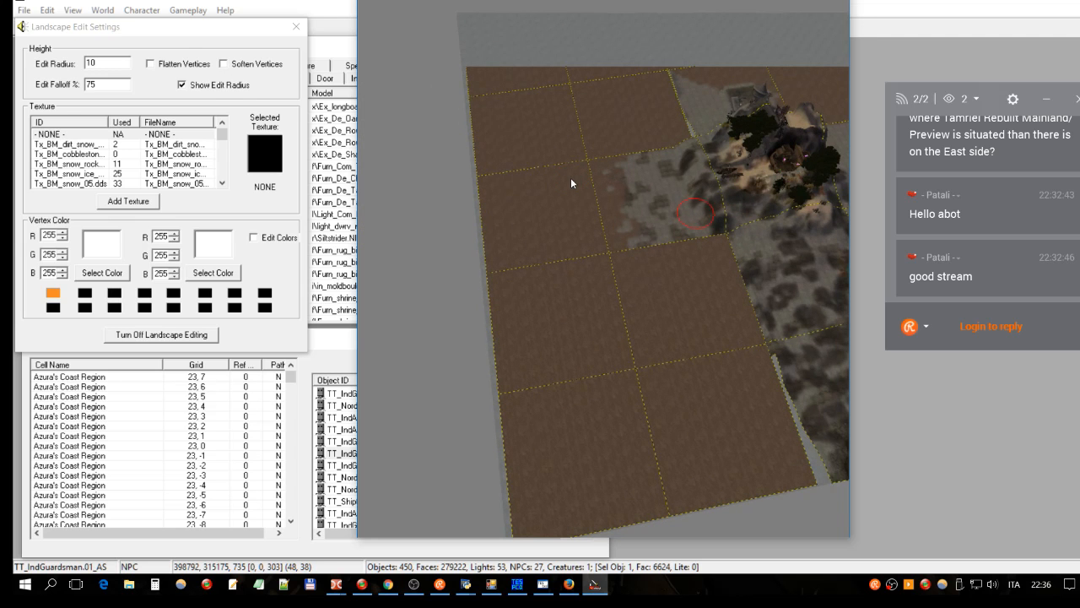
Step: Close the landscape editing settings, then open Script Edit and the Data Files list
left_click(295, 28)
left_click(295, 28)
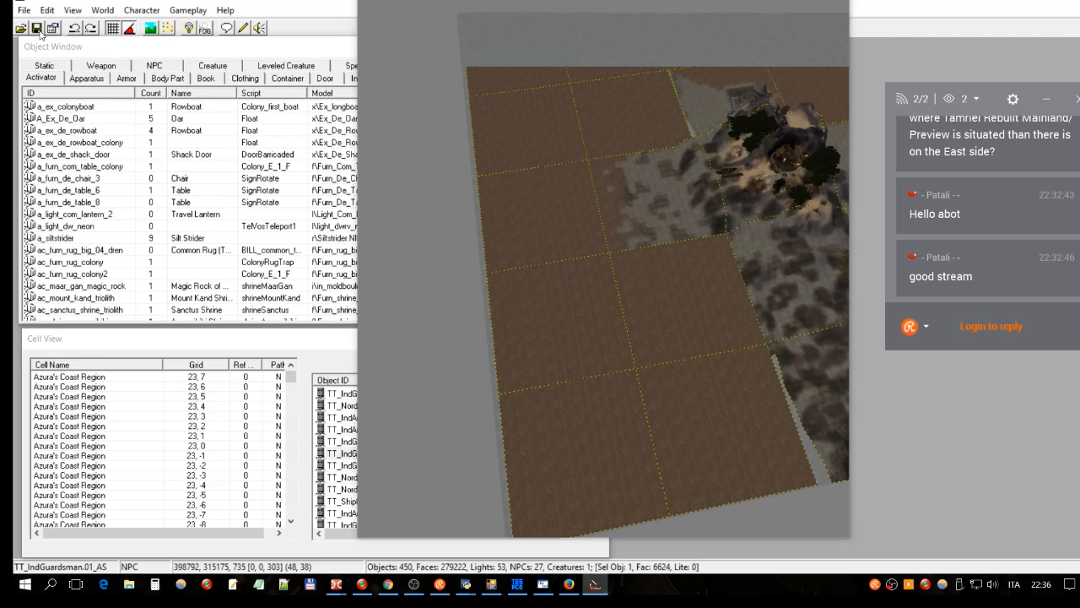
left_click(256, 77)
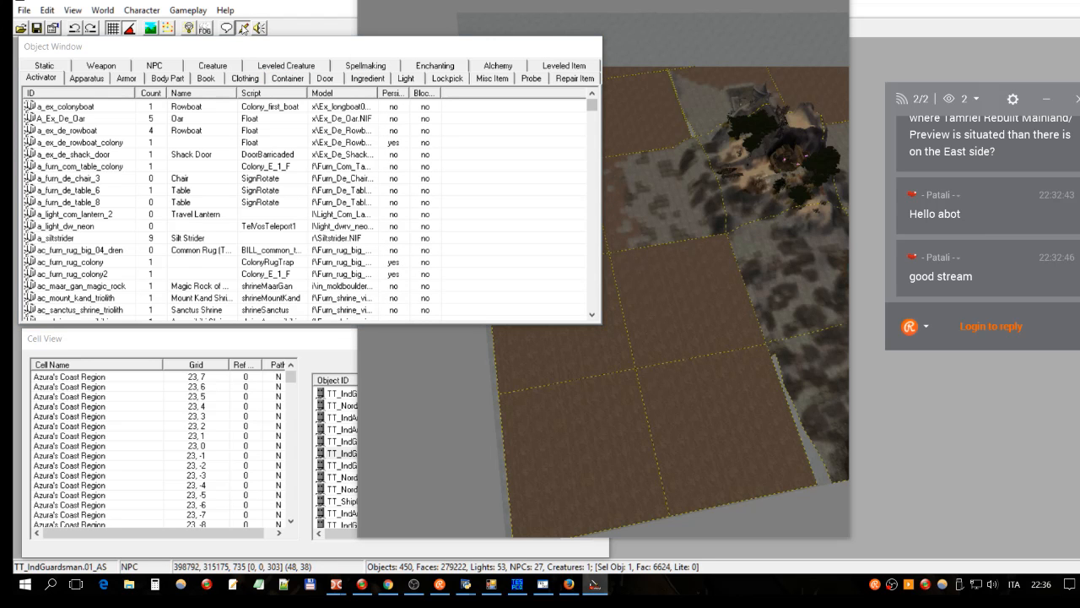
left_click(243, 28)
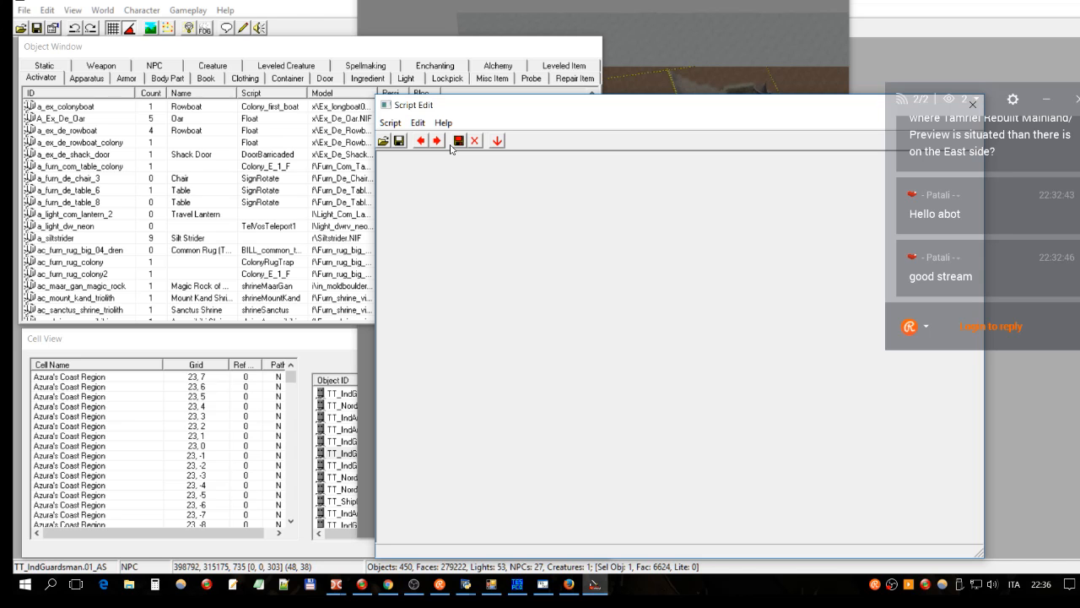
left_click(21, 28)
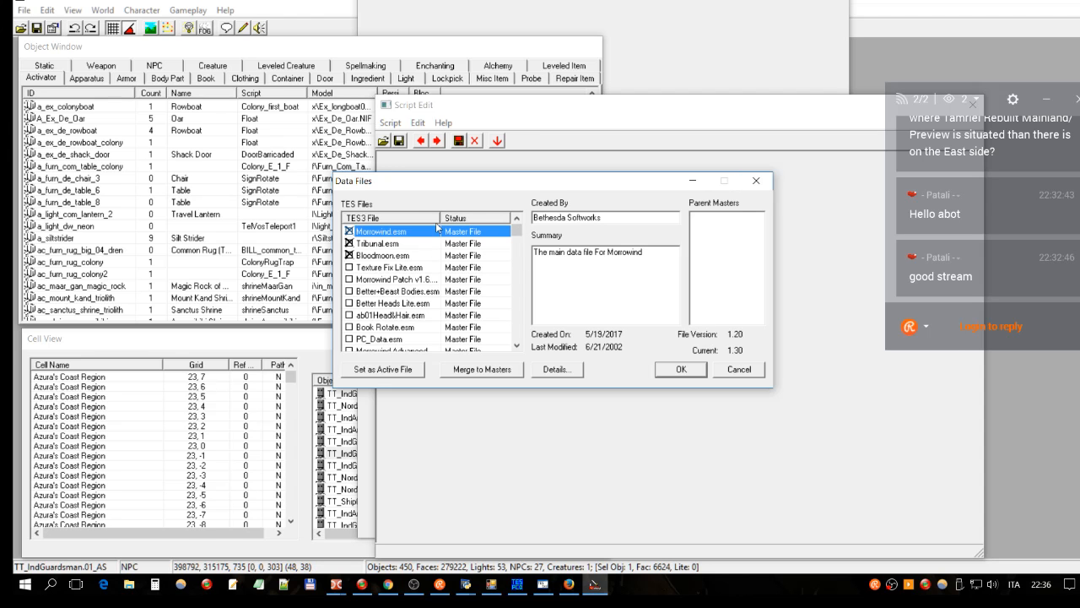
Step: Compare the details of Morrowind.esm, Tribunal.esm and Bloodmoon.esm, then close Data Files
left_click(408, 244)
left_click(376, 256)
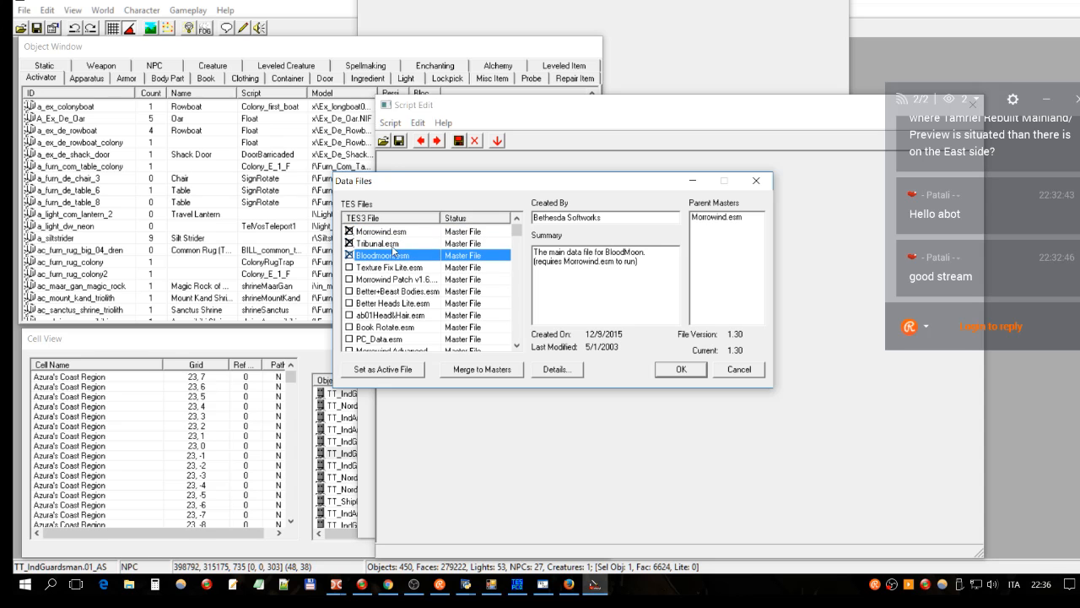
left_click(389, 234)
left_click(378, 242)
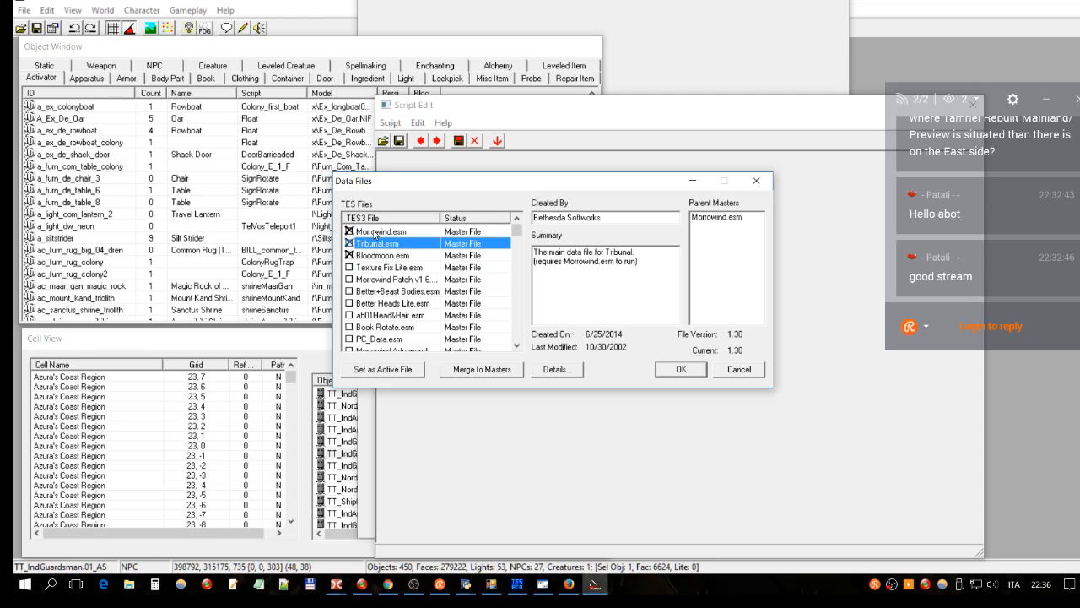
left_click(369, 233)
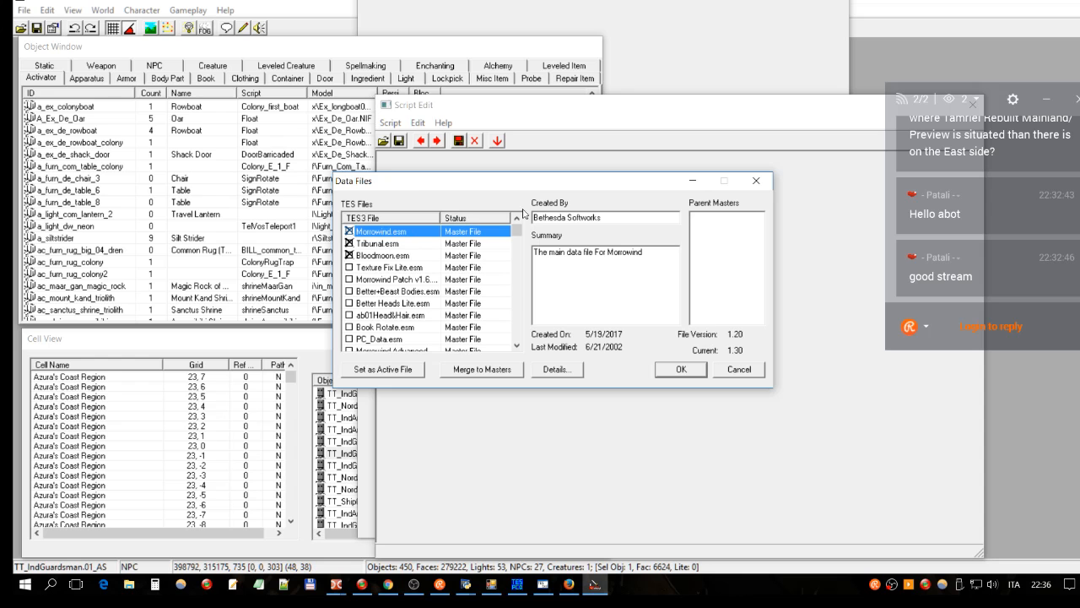
left_click(438, 256)
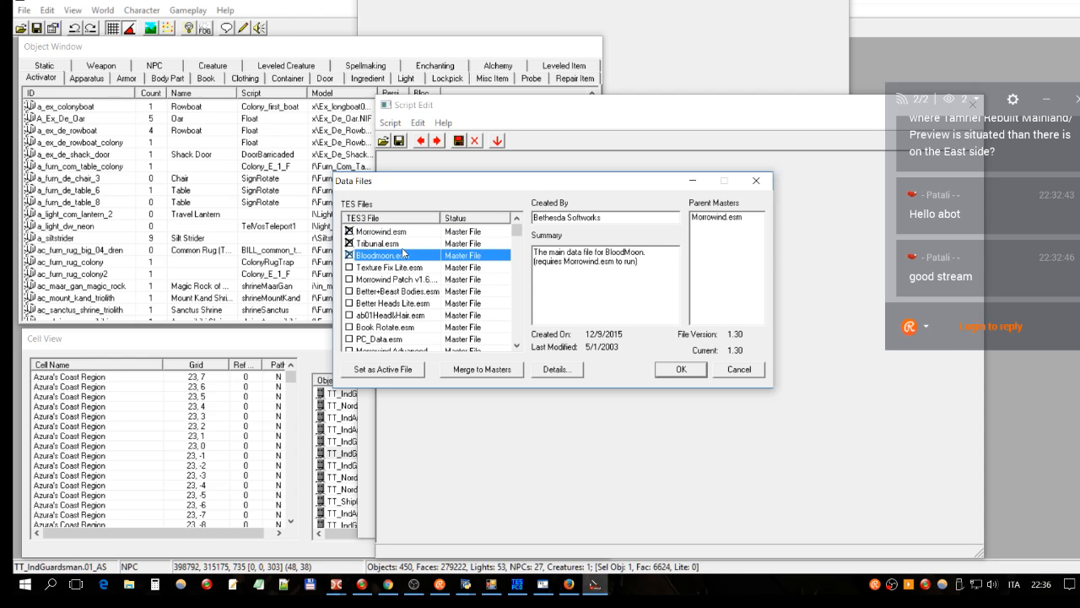
left_click(399, 246)
left_click(408, 235)
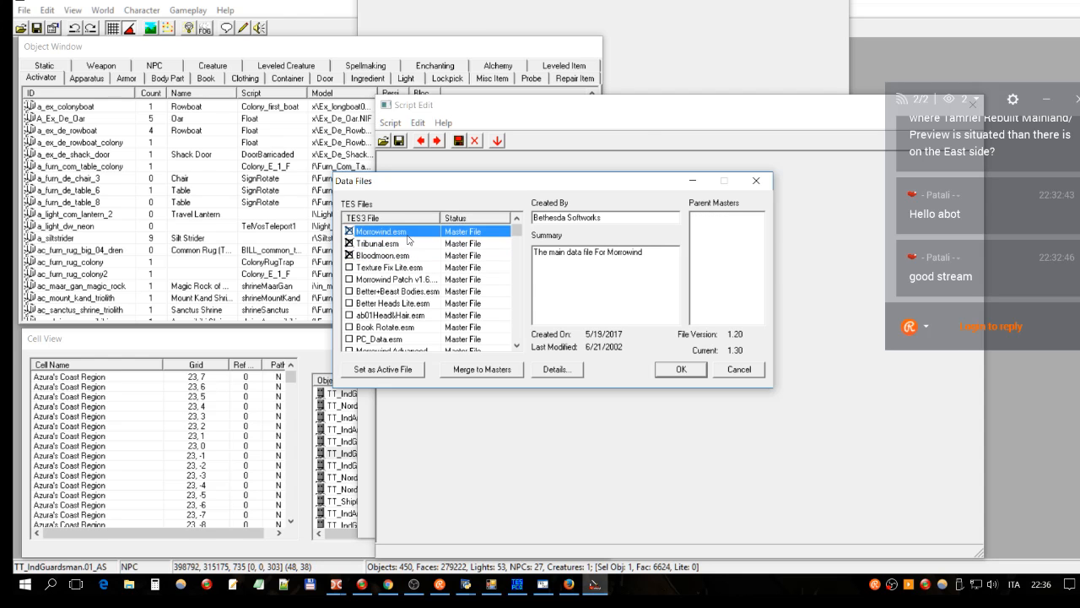
left_click(397, 244)
left_click(401, 254)
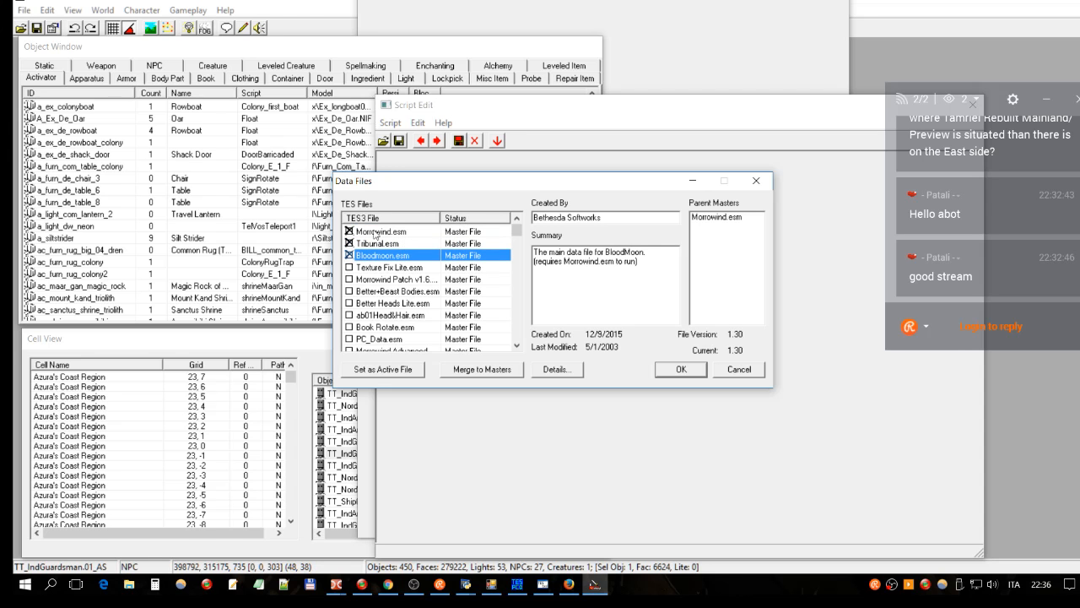
left_click(757, 182)
Step: Run Compile All twice, close the Script Edit window, and reopen the Data Files list
left_click(457, 143)
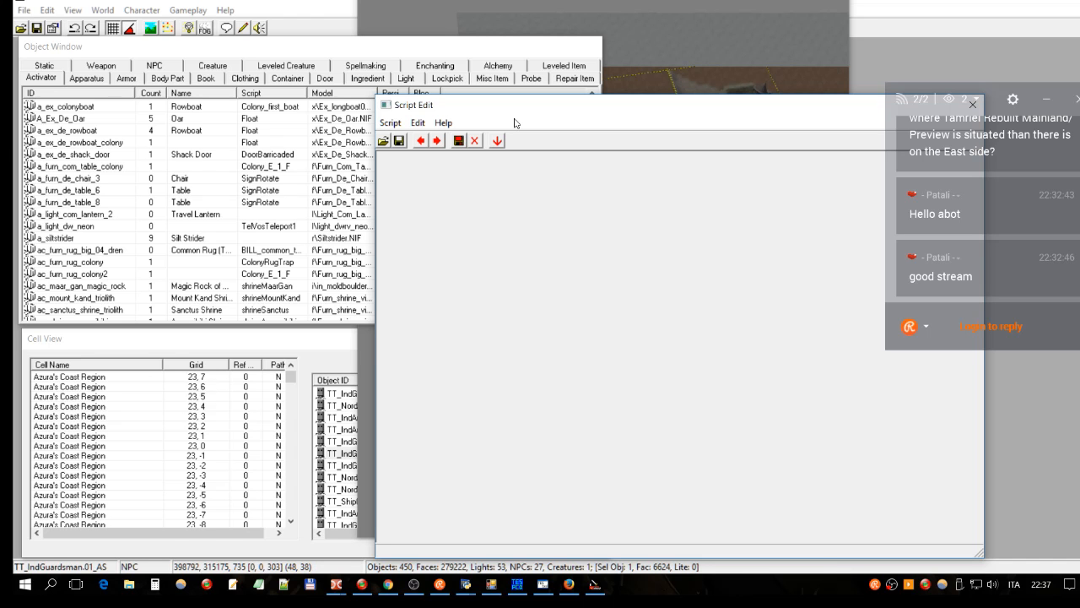
left_click(459, 140)
left_click_drag(530, 112, 445, 72)
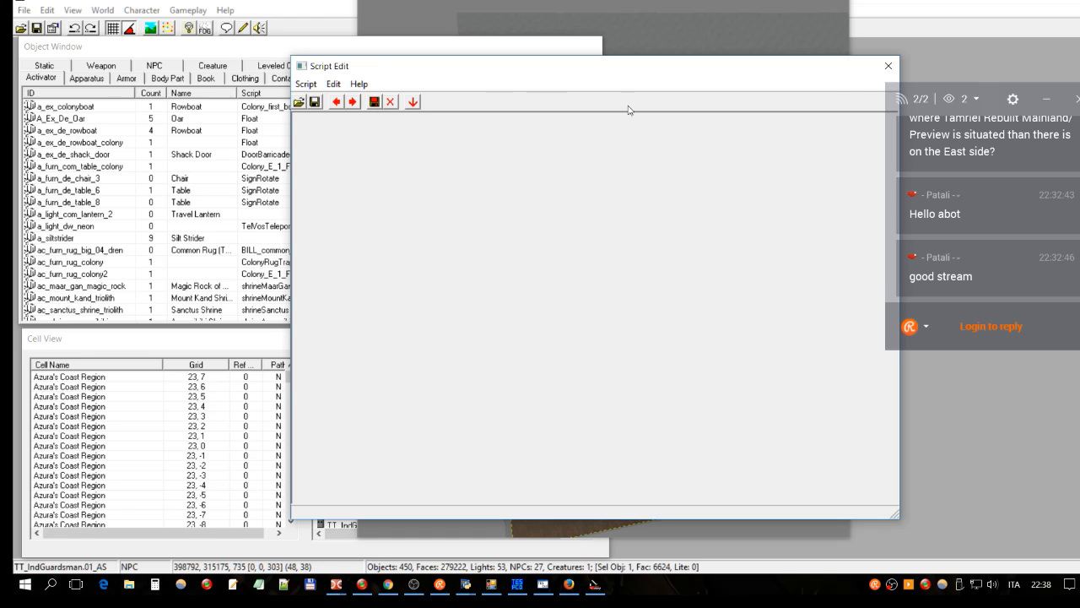
left_click(888, 66)
left_click(21, 28)
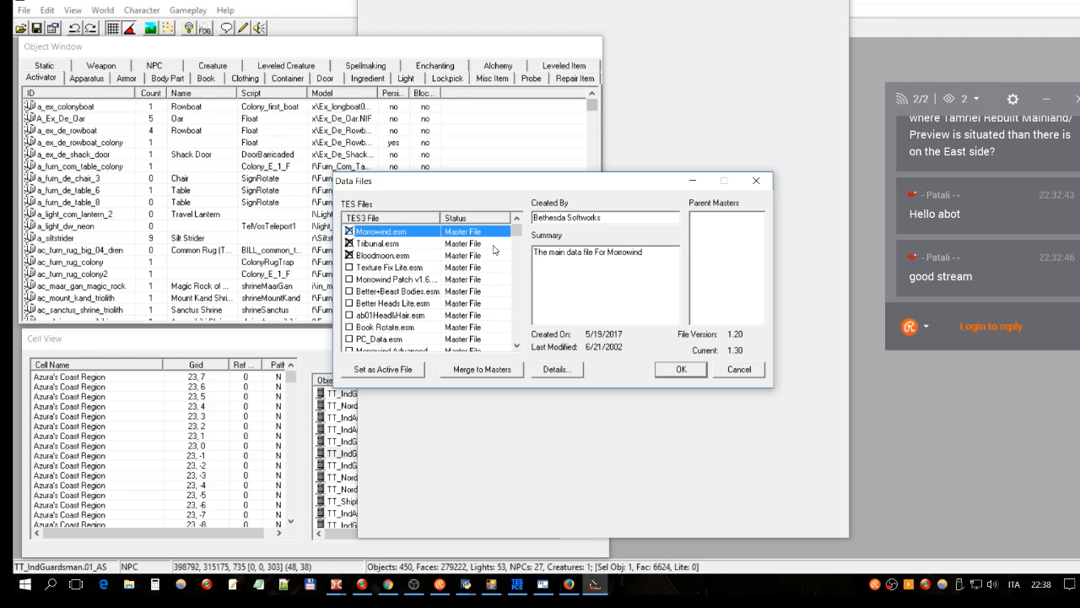
Step: Close Data Files, save the plugin, load cells by selecting ex_de_docks_center, then switch to the cell map
left_click(756, 180)
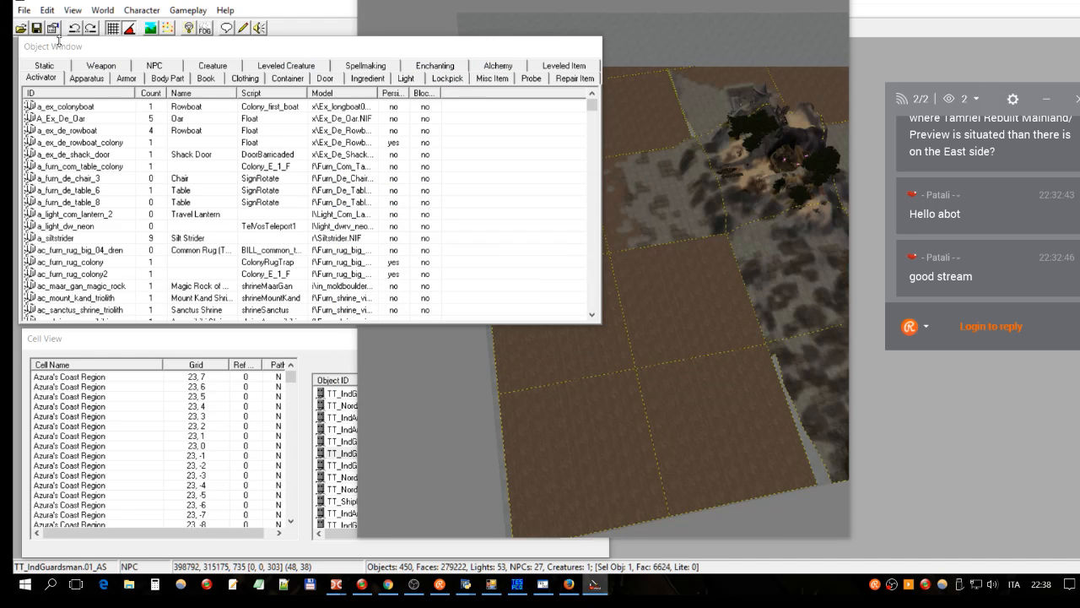
left_click(37, 29)
left_click(731, 176)
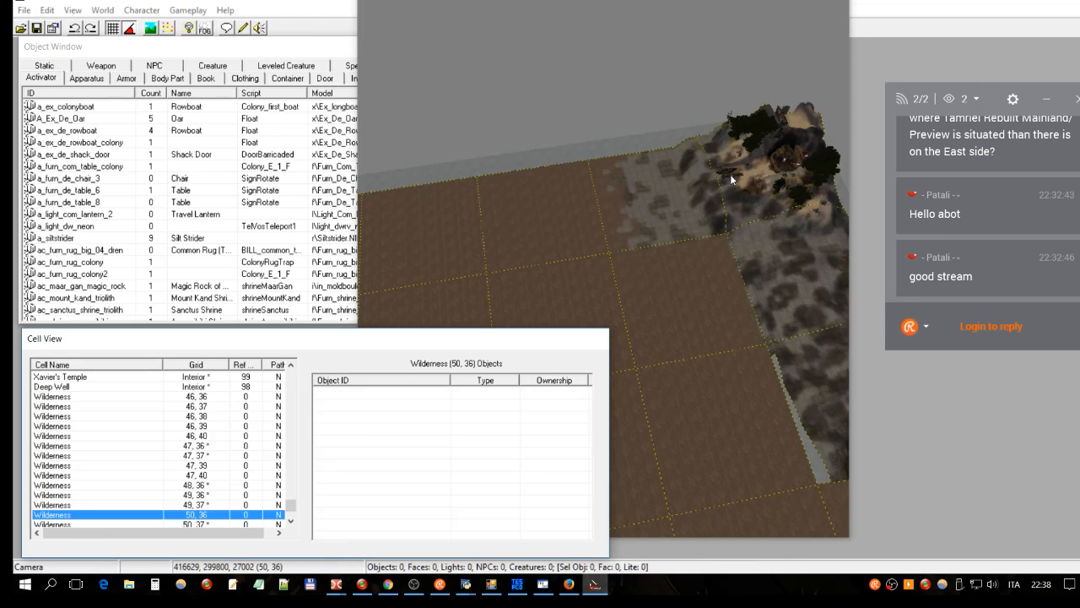
left_click(731, 176)
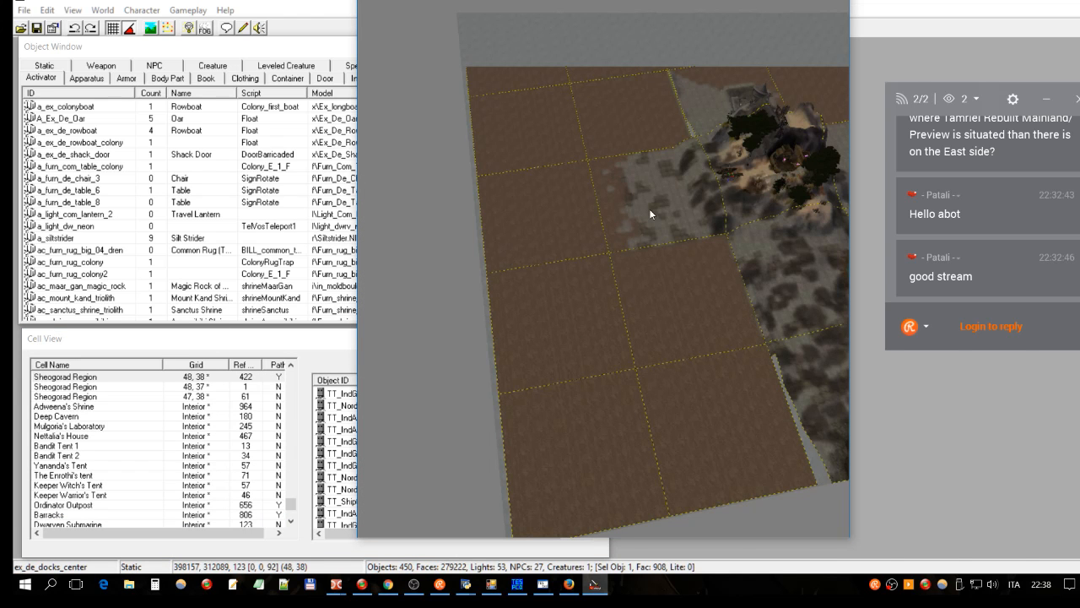
left_click(493, 584)
mouse_move(433, 203)
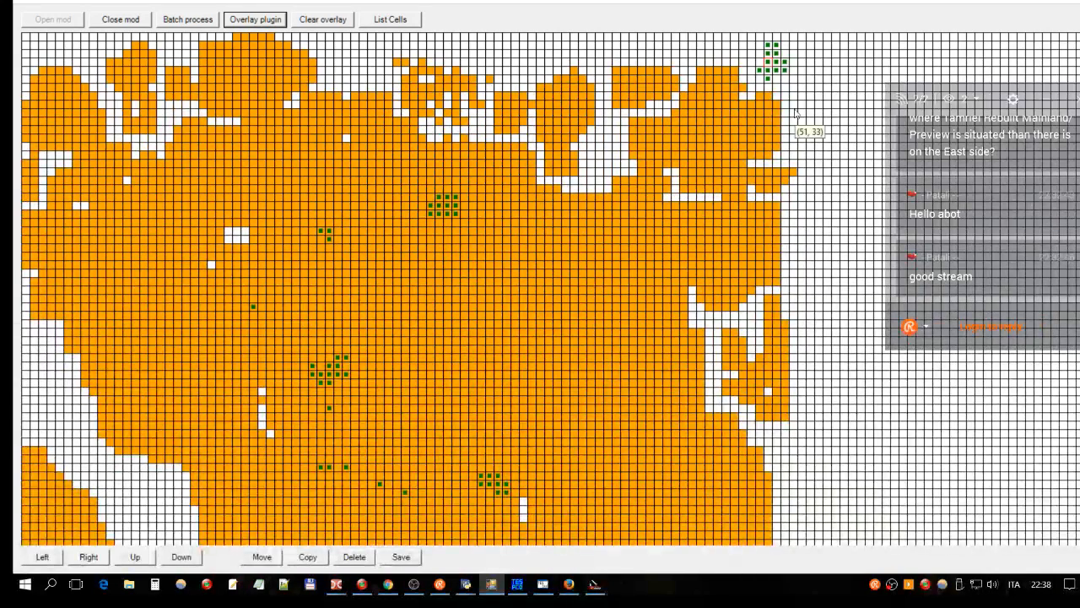
mouse_move(767, 69)
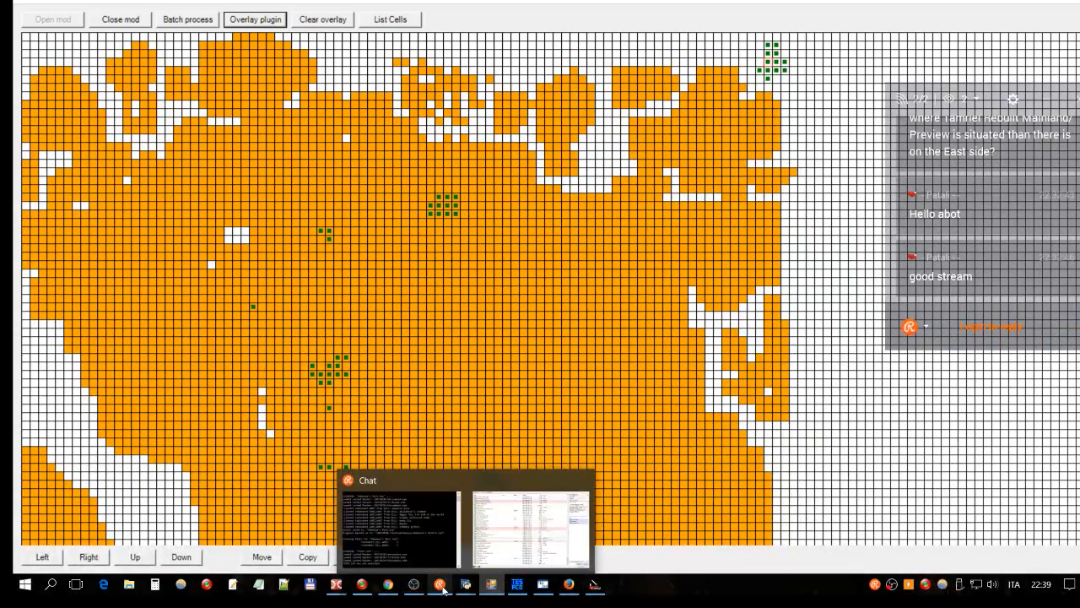
mouse_move(407, 589)
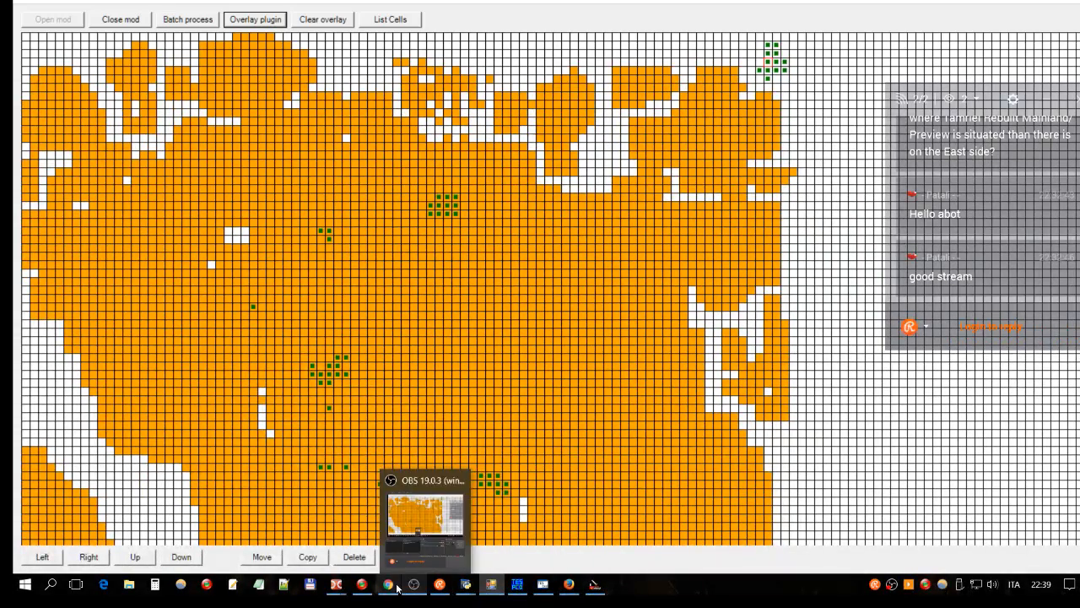
Step: Review the TC entries on lines 798–817 under Adweena's Rest.esp in the tfaith config, leaving them unchanged
mouse_move(337, 584)
left_click(374, 545)
left_click_drag(61, 297, 181, 492)
left_click(135, 316)
left_click_drag(61, 297, 180, 299)
left_click(125, 316)
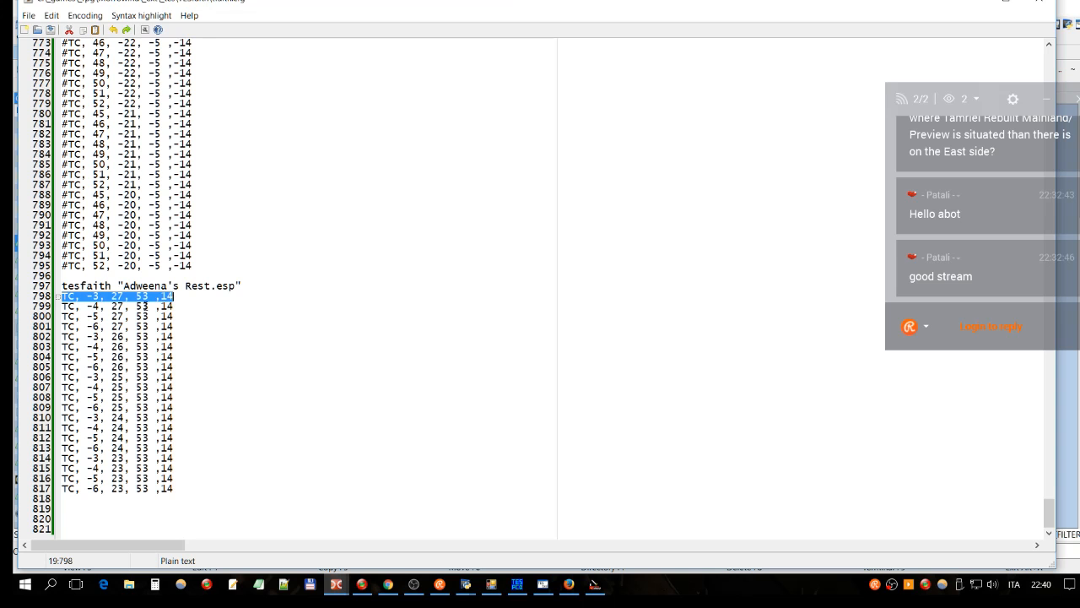
left_click(73, 303)
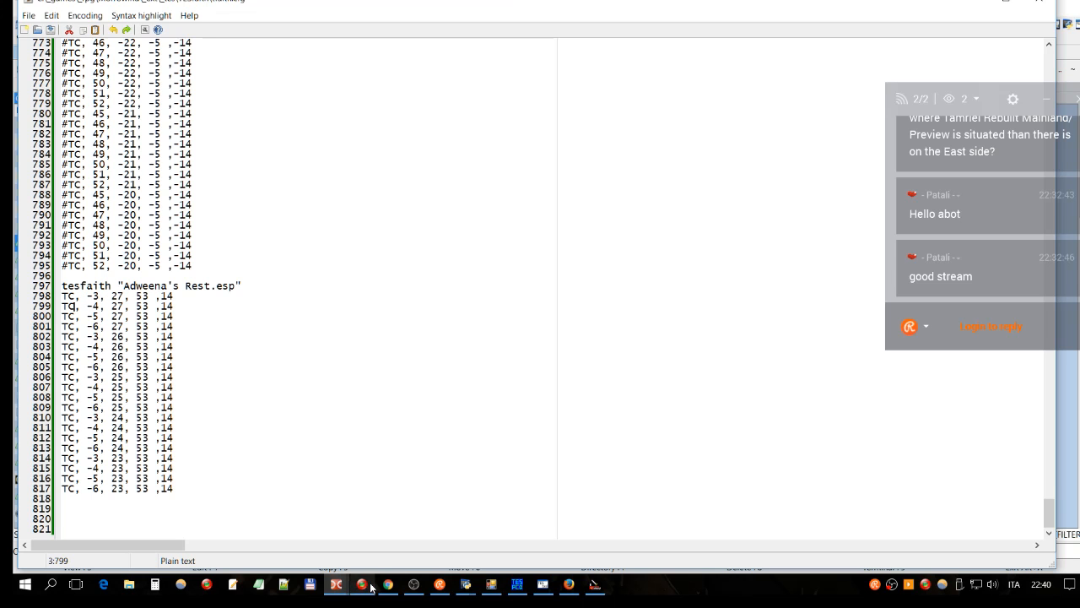
mouse_move(335, 586)
mouse_move(304, 566)
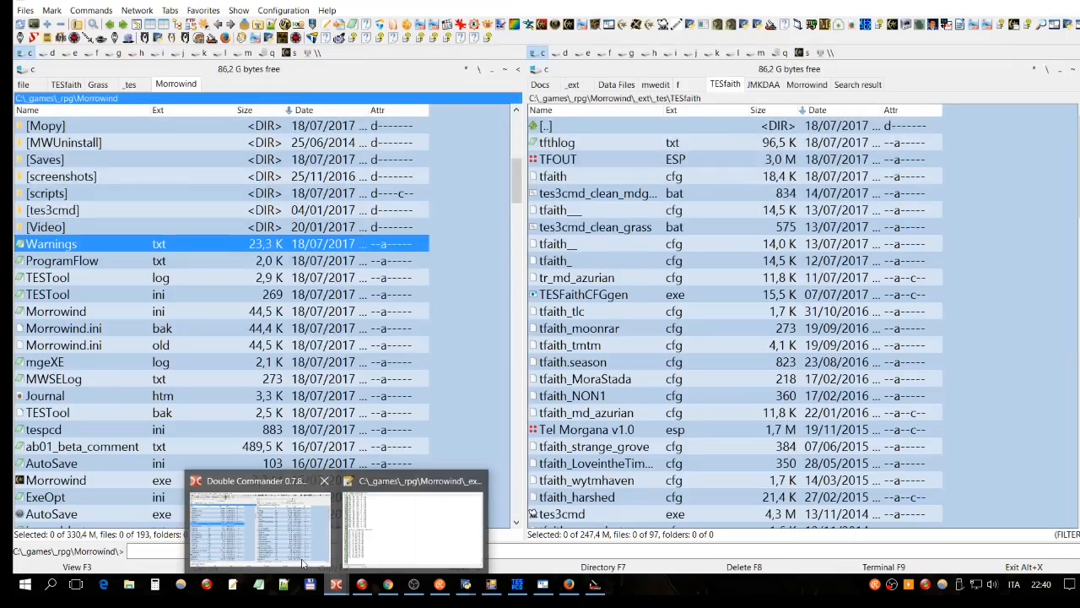
Step: Sort the TESfaith folder by name in Double Commander and select a tfaith config file
left_click(304, 564)
left_click(613, 111)
scroll(803, 287, "down", 4)
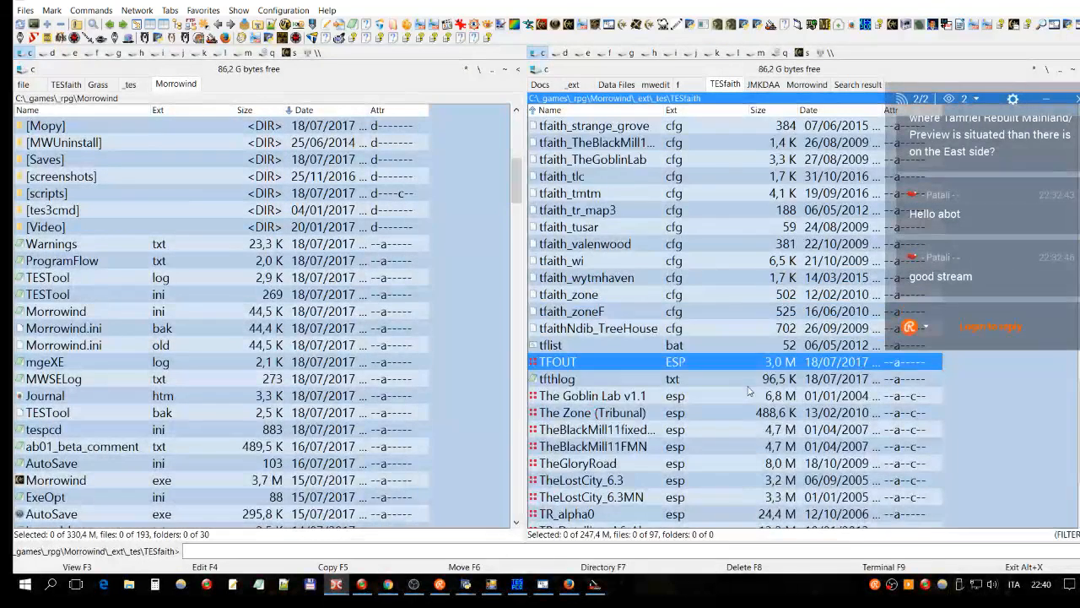
scroll(747, 391, "up", 2)
scroll(748, 391, "up", 2)
scroll(749, 390, "up", 3)
left_click(718, 285)
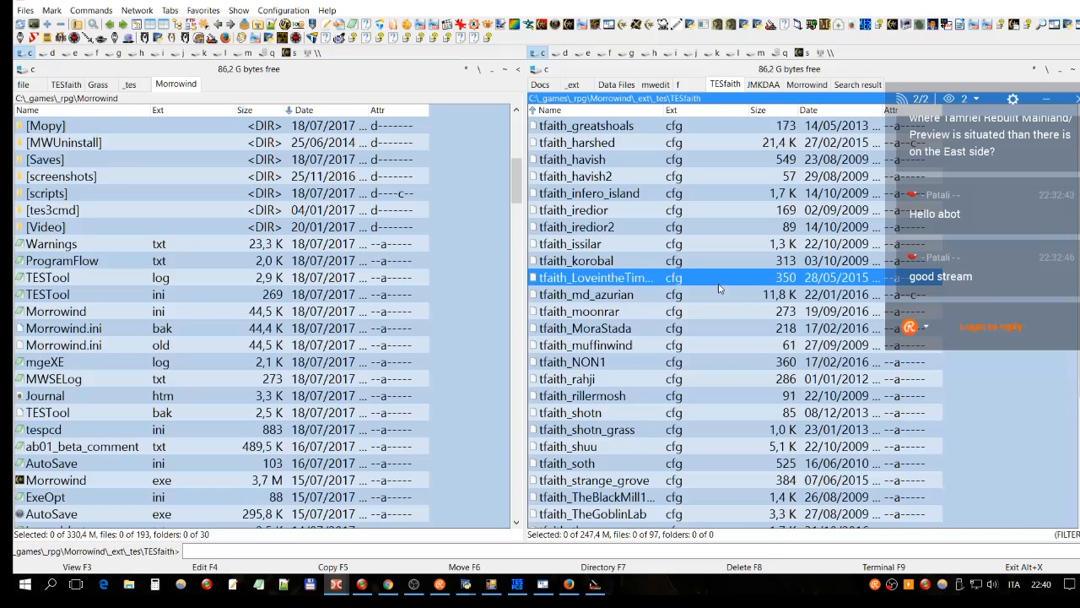
Step: Inspect the tfaith_muffinwind, tfaith_shotn and tfaith_shotn_grass config files, then bring OBS Studio forward
left_click(663, 346)
scroll(667, 313, "down", 1)
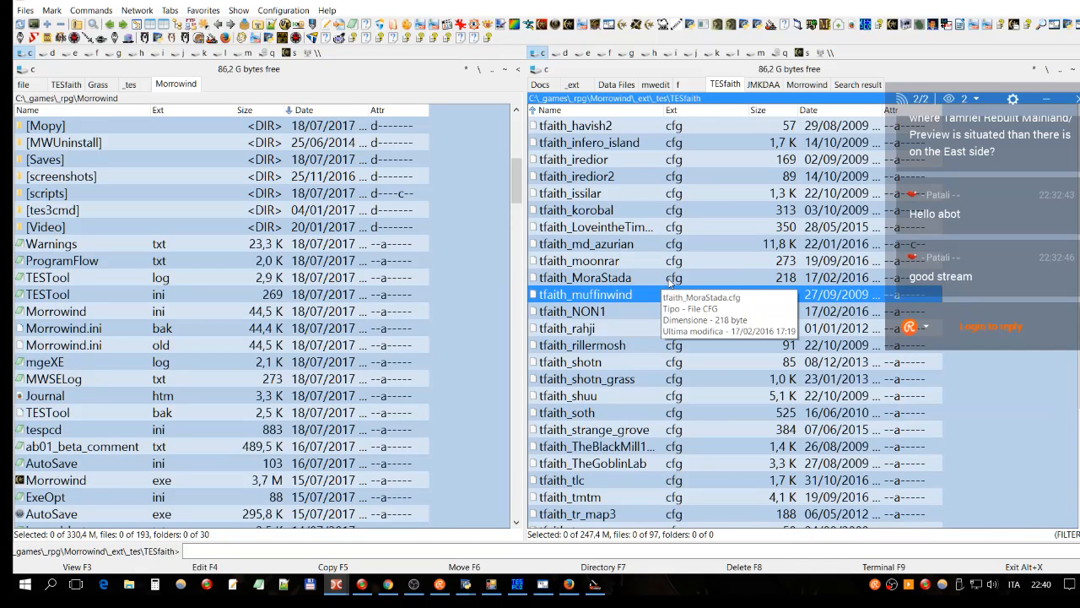
scroll(669, 282, "down", 2)
left_click(704, 265)
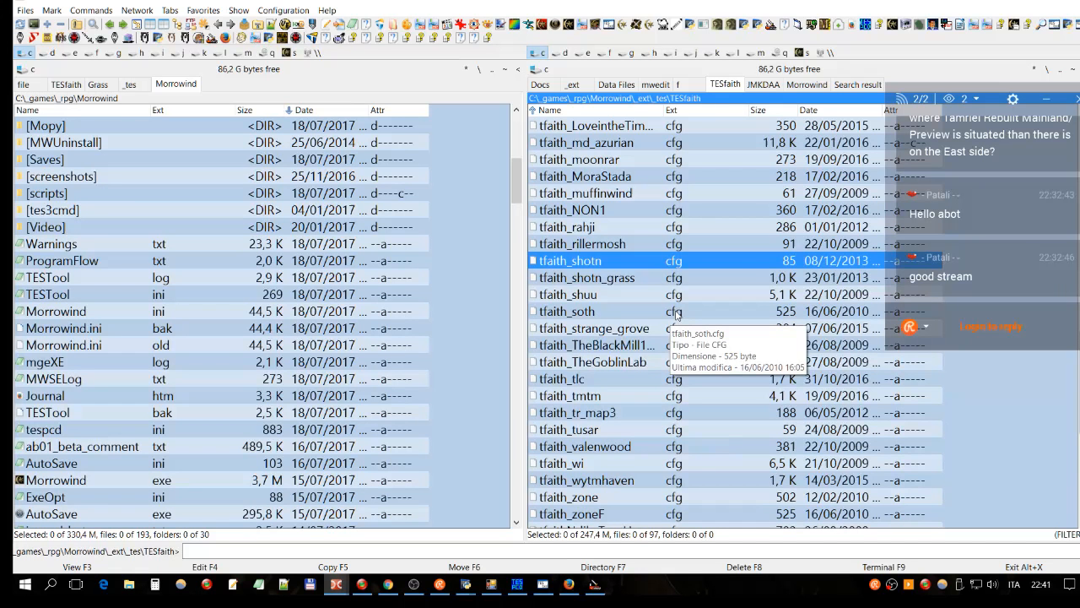
left_click(676, 278)
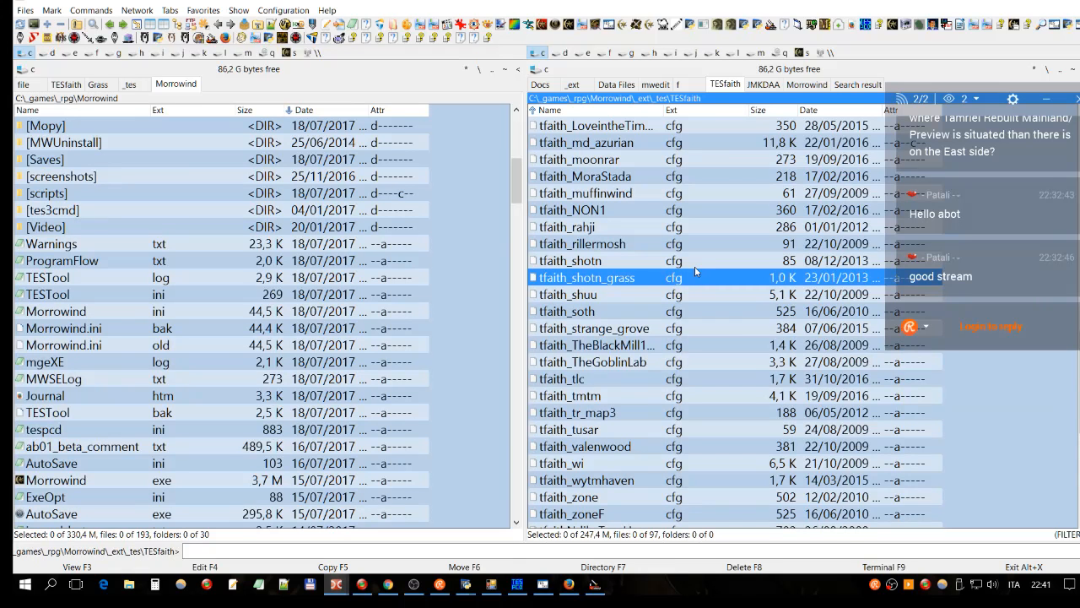
left_click(415, 585)
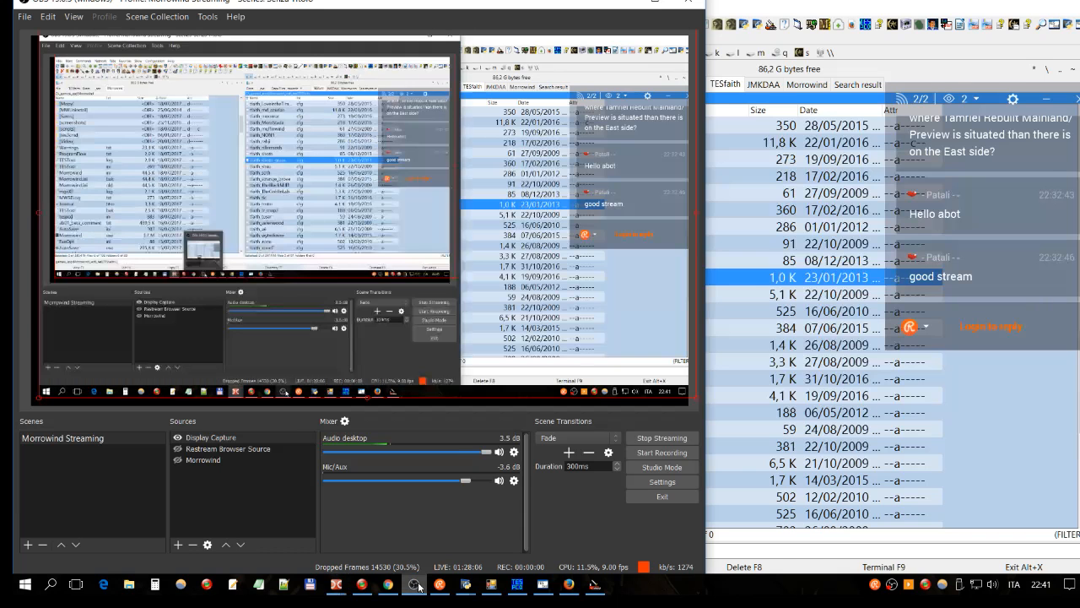